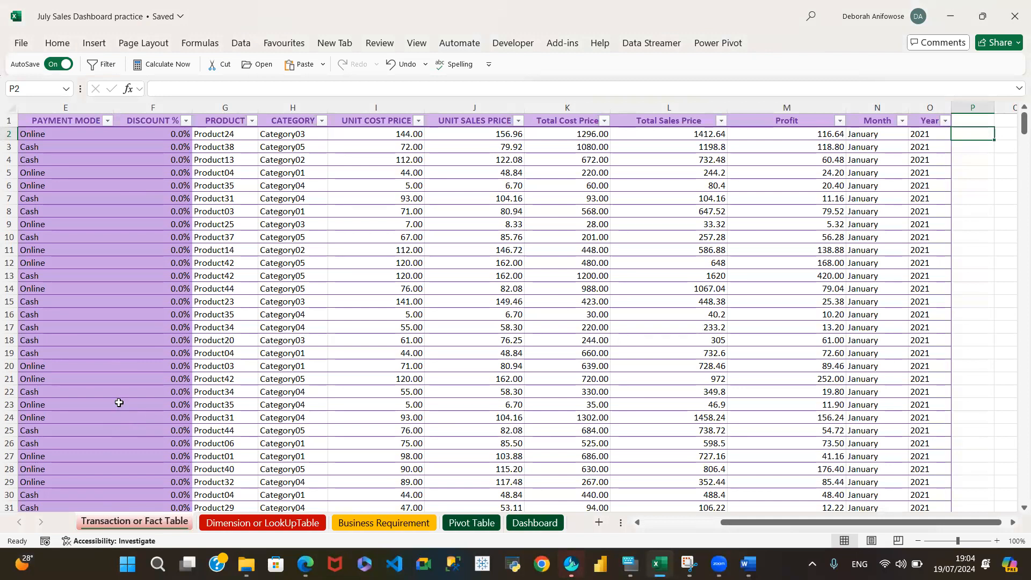
- Examine the transaction table's Total Cost Price, PRODUCT, QUANTITY and UNIT COST PRICE cells alongside the product lookup table
left_click(253, 523)
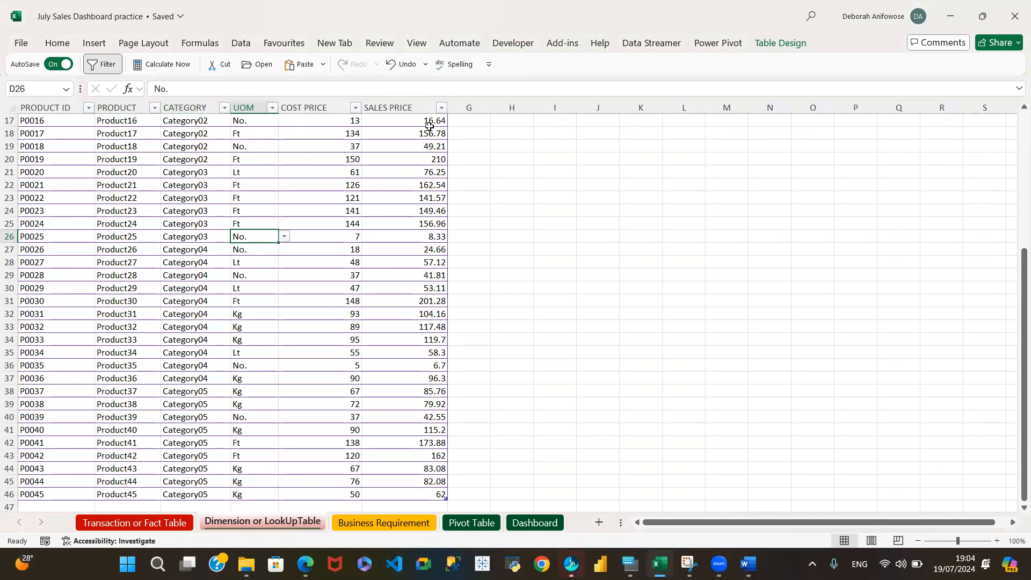
left_click(134, 523)
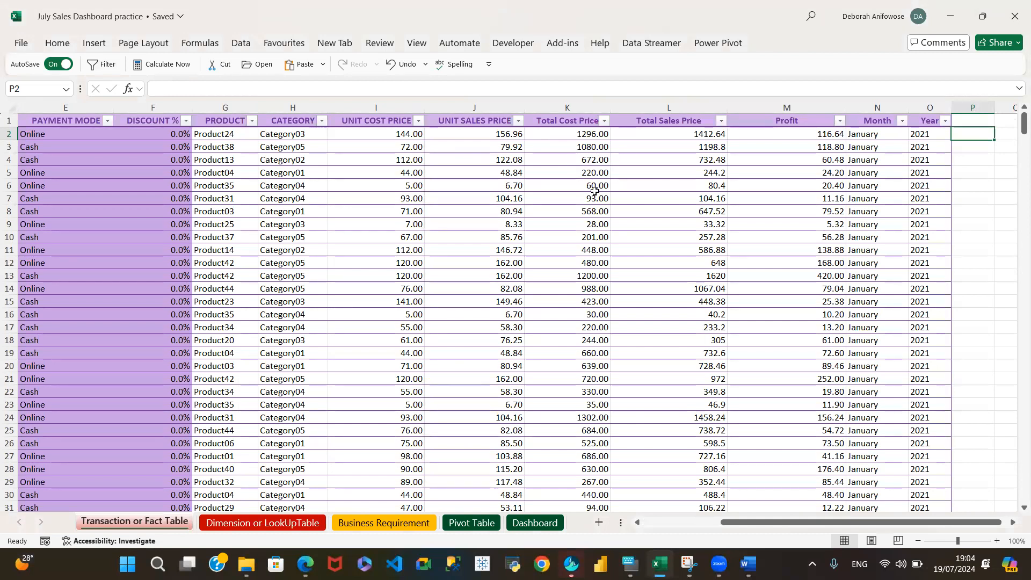
left_click(595, 137)
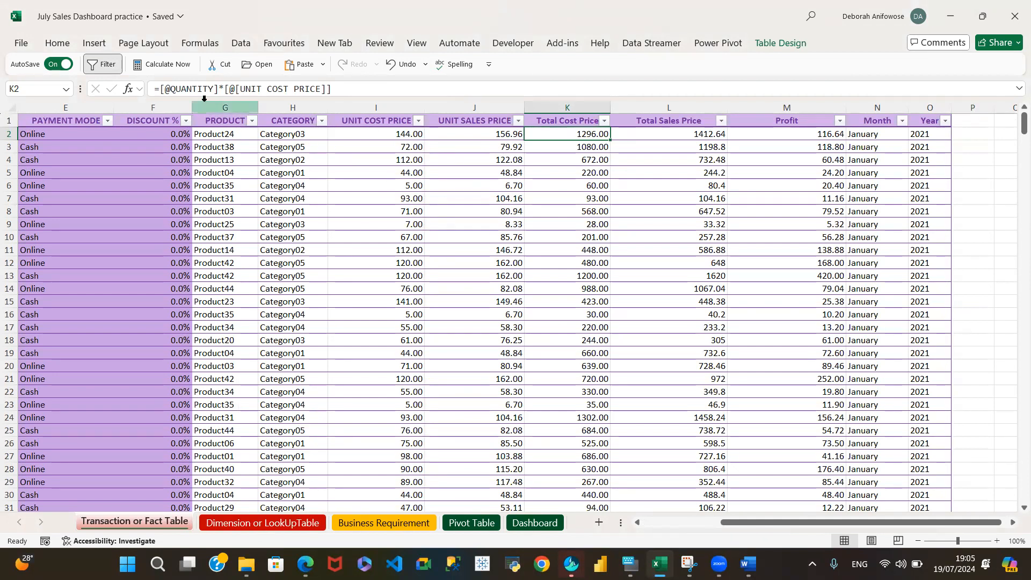
left_click(217, 141)
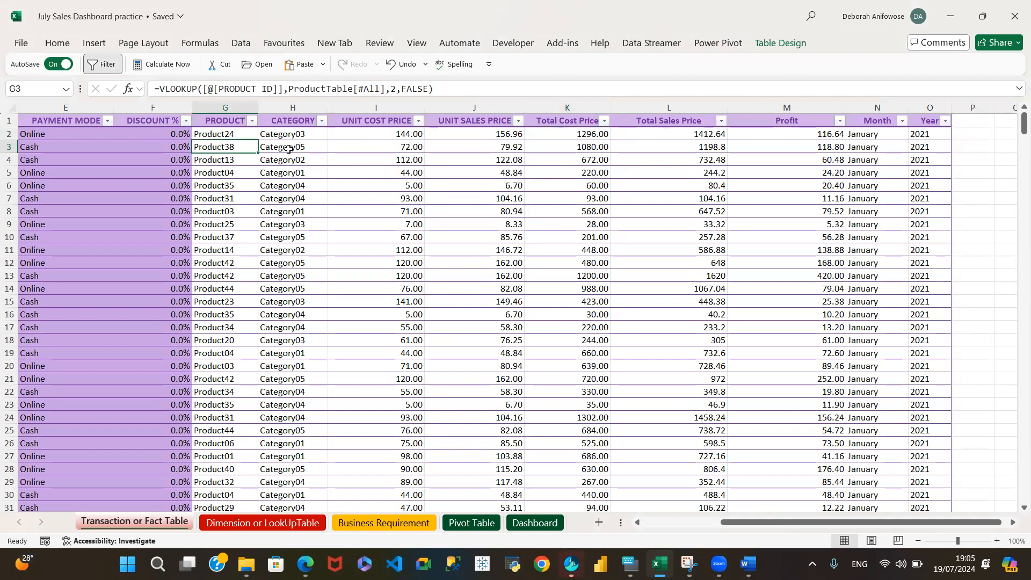
left_click_drag(725, 524, 646, 524)
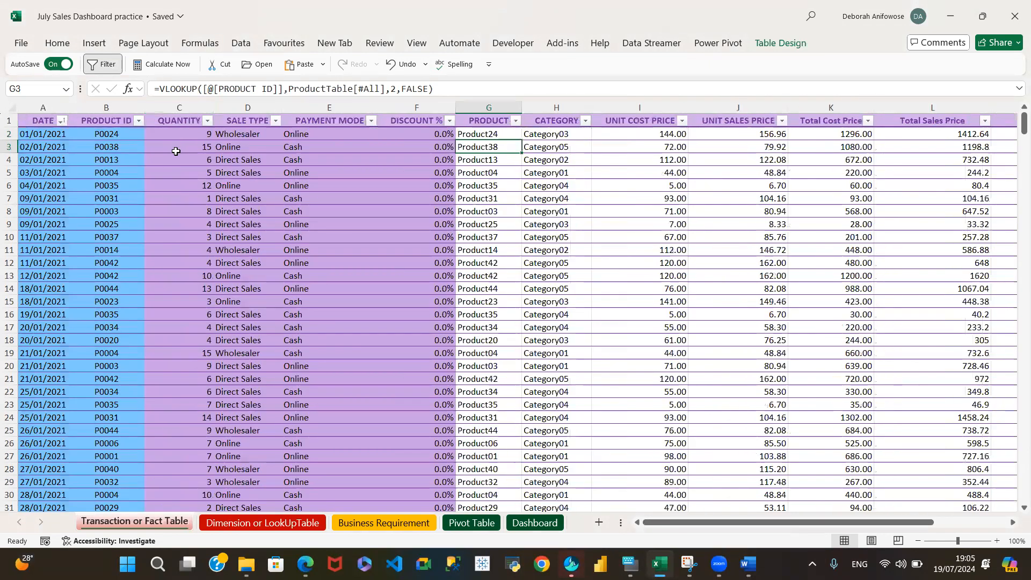
left_click(189, 138)
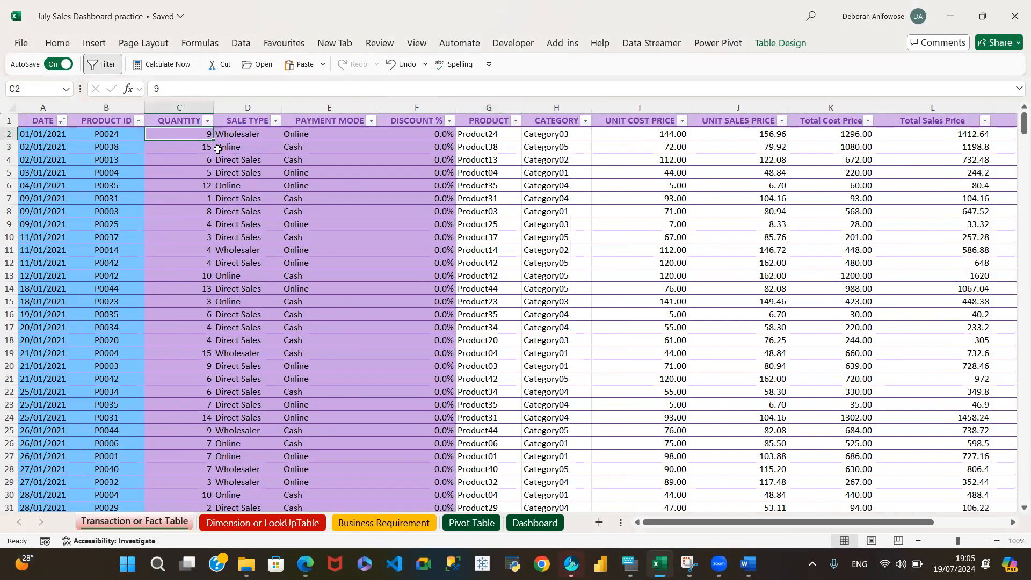
left_click_drag(714, 522, 789, 524)
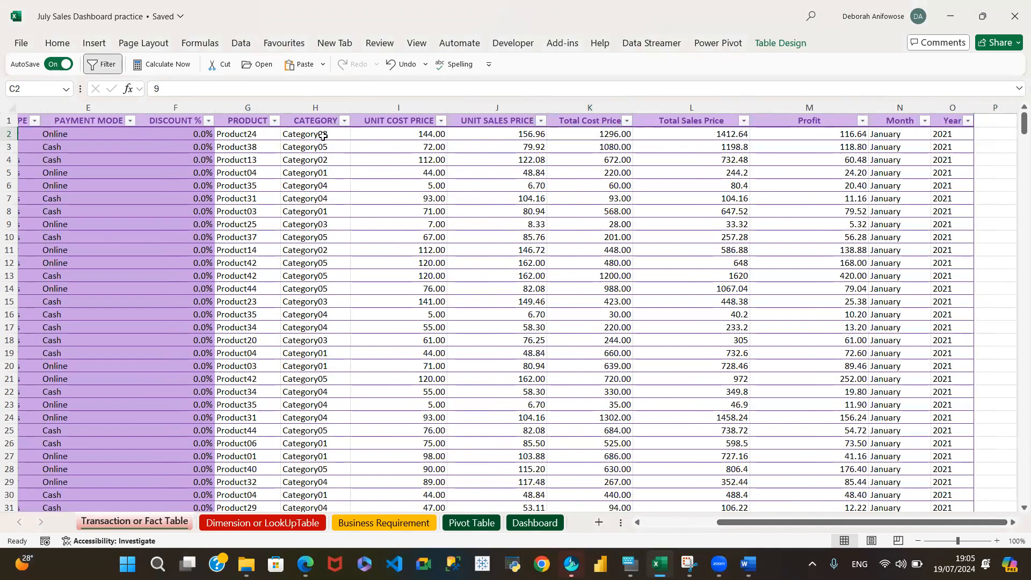
left_click(394, 138)
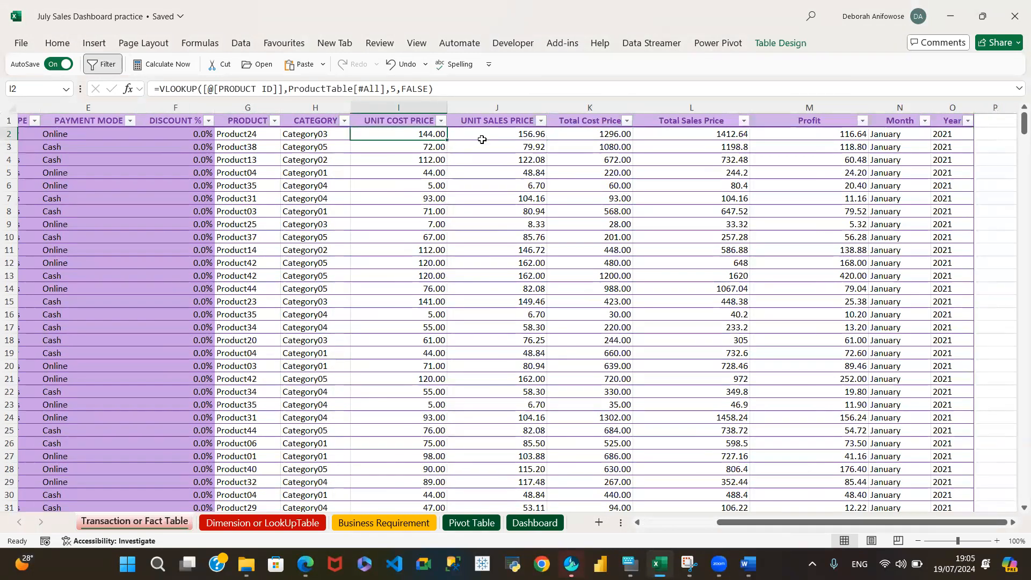
left_click(261, 529)
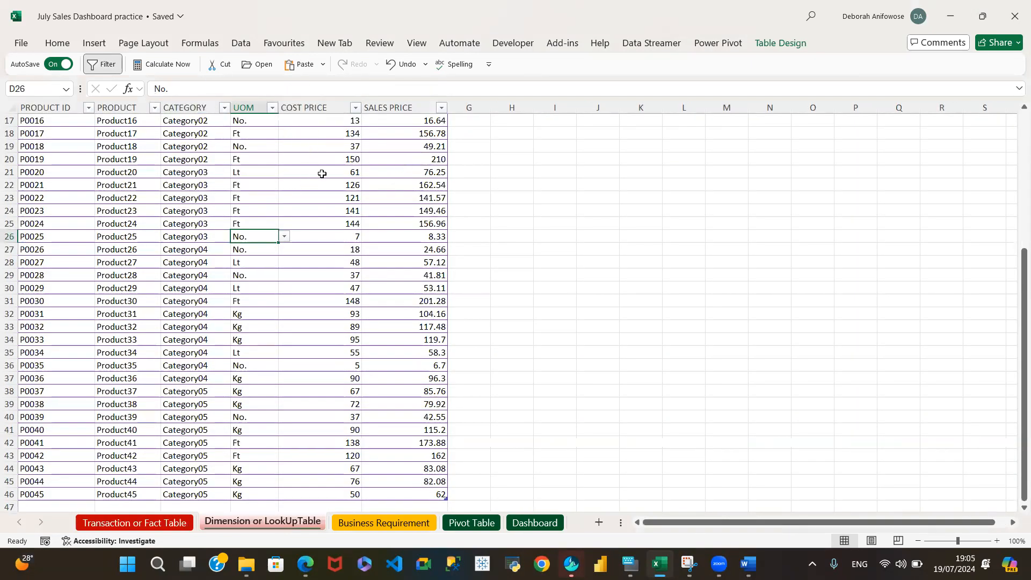
left_click(135, 526)
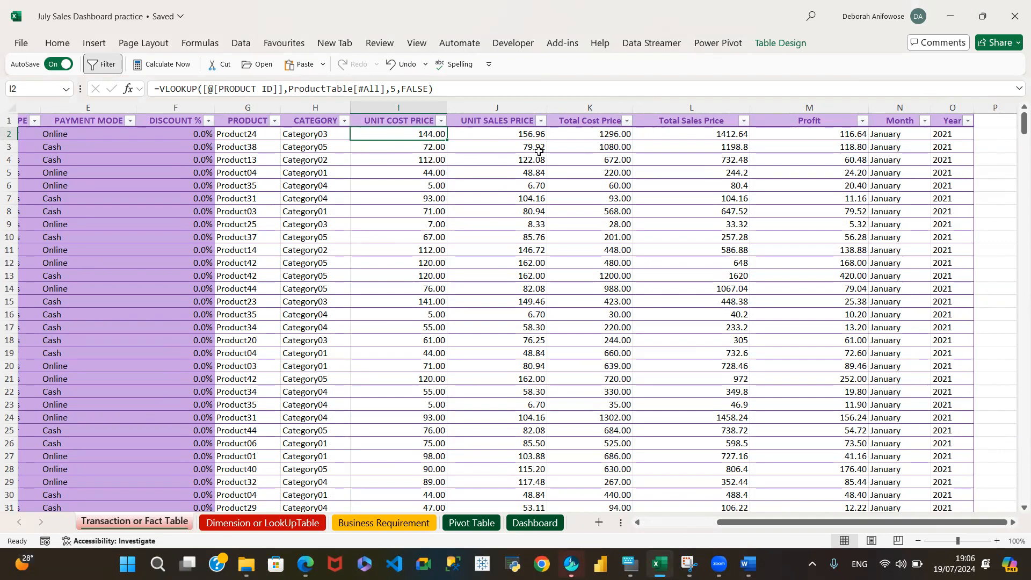
- Inspect the formulas behind the Total Cost Price, Total Sales Price, Profit, Year and Month columns of the transaction table
left_click(597, 138)
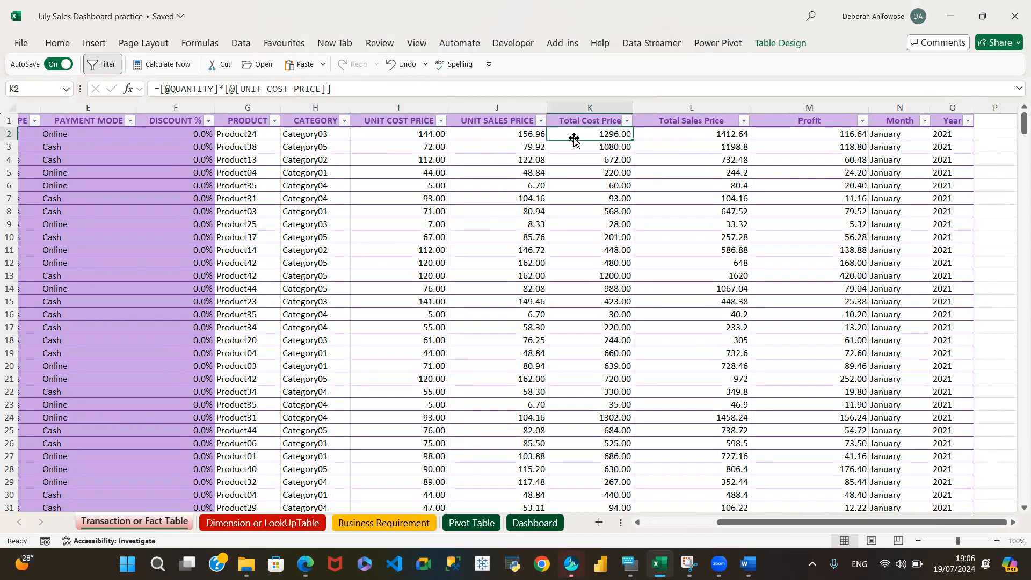
left_click(696, 146)
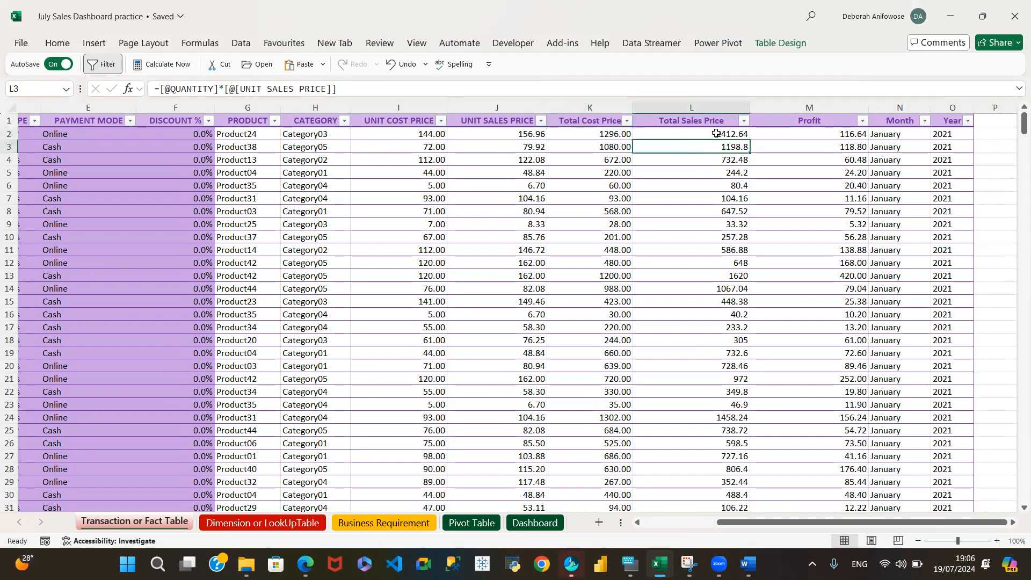
left_click(833, 135)
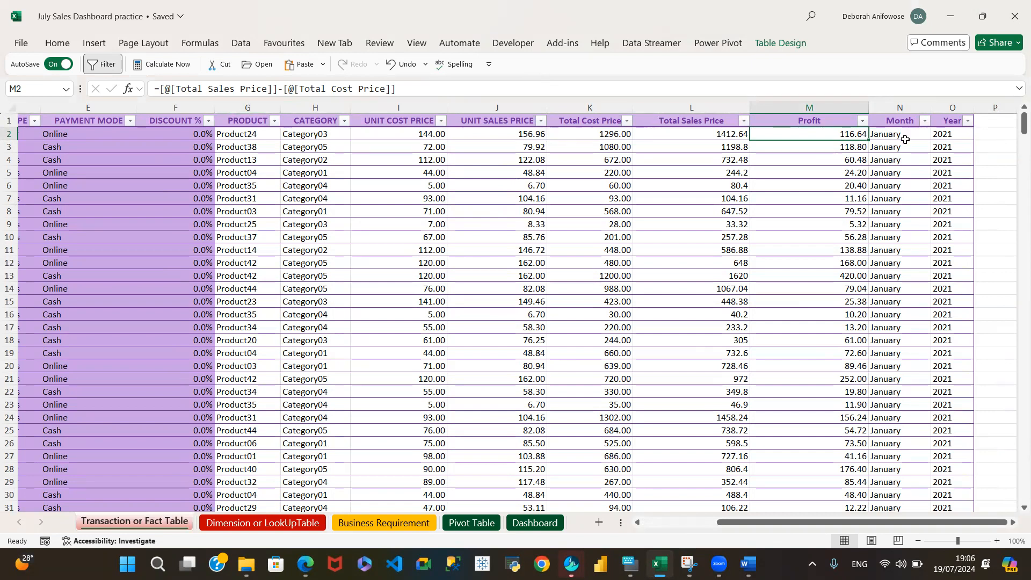
left_click(949, 142)
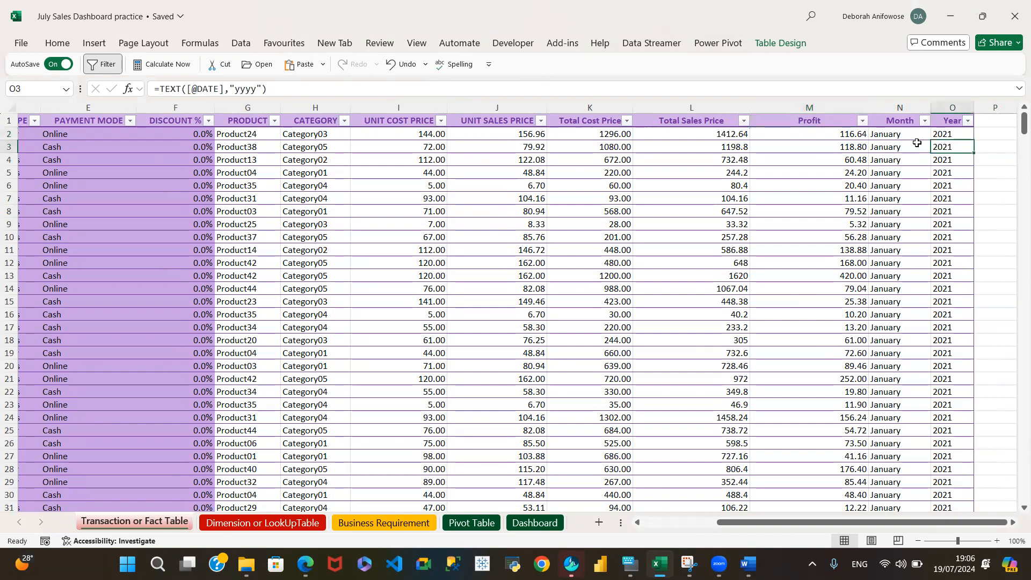
left_click(900, 137)
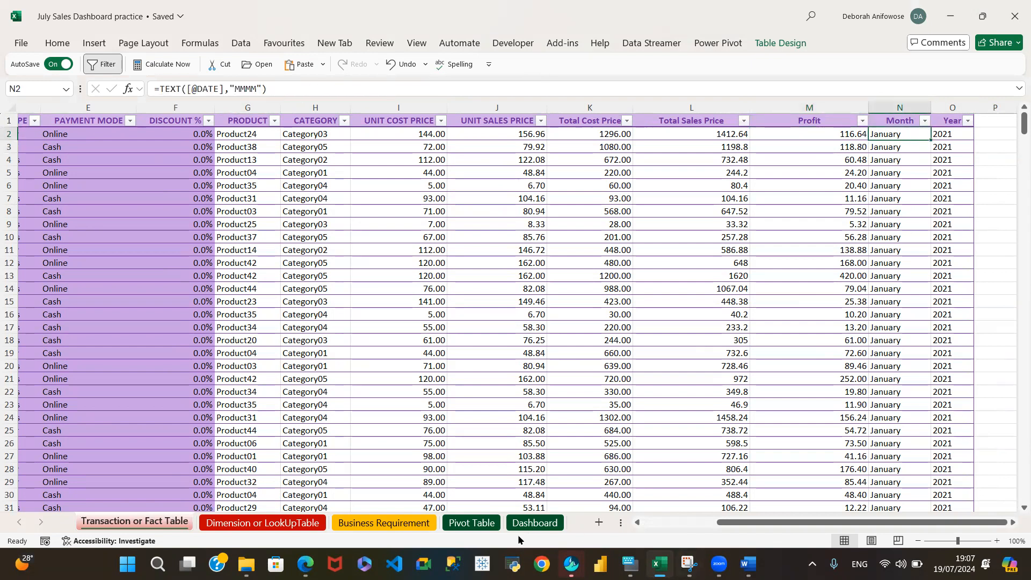
- Check the dashboard's slicers, and review how the Month and Year formulas draw on the transaction table's DATE column
left_click(535, 523)
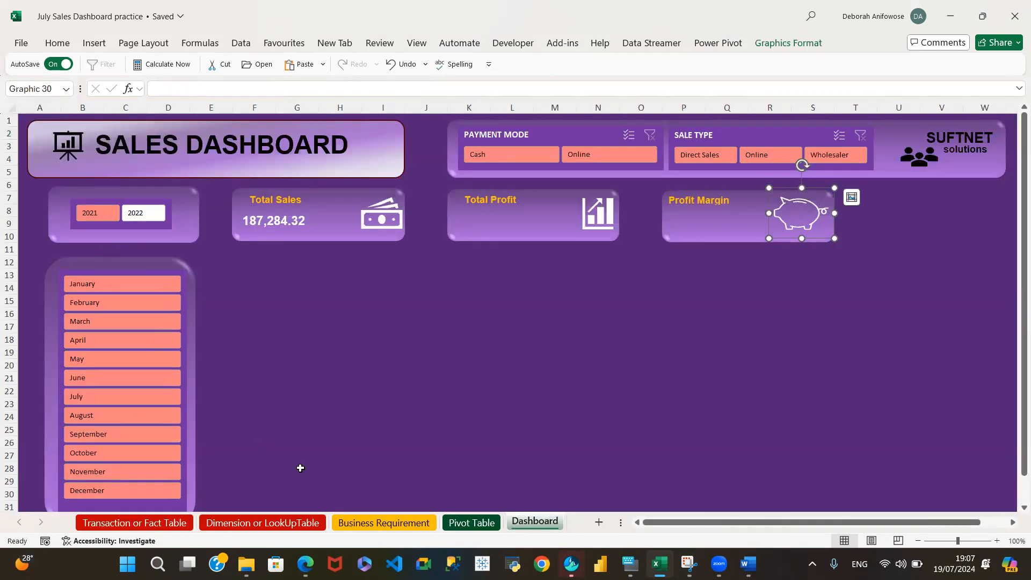
left_click(143, 531)
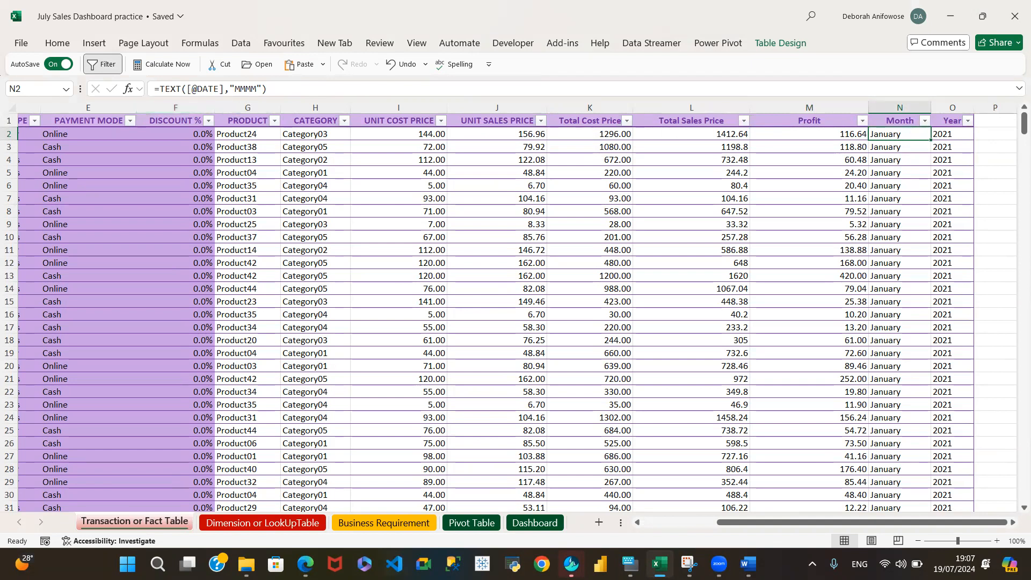
left_click(651, 521)
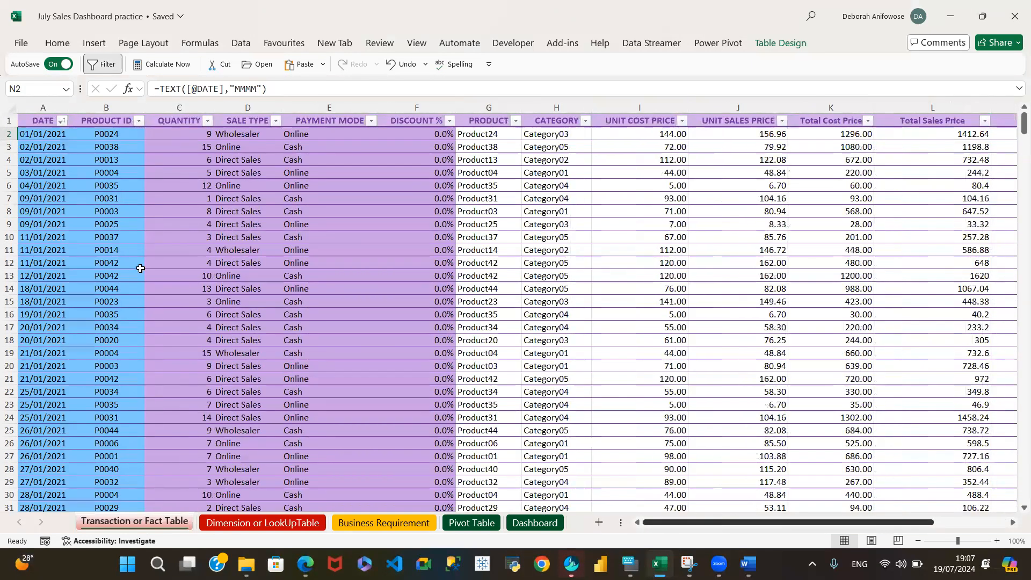
left_click(45, 136)
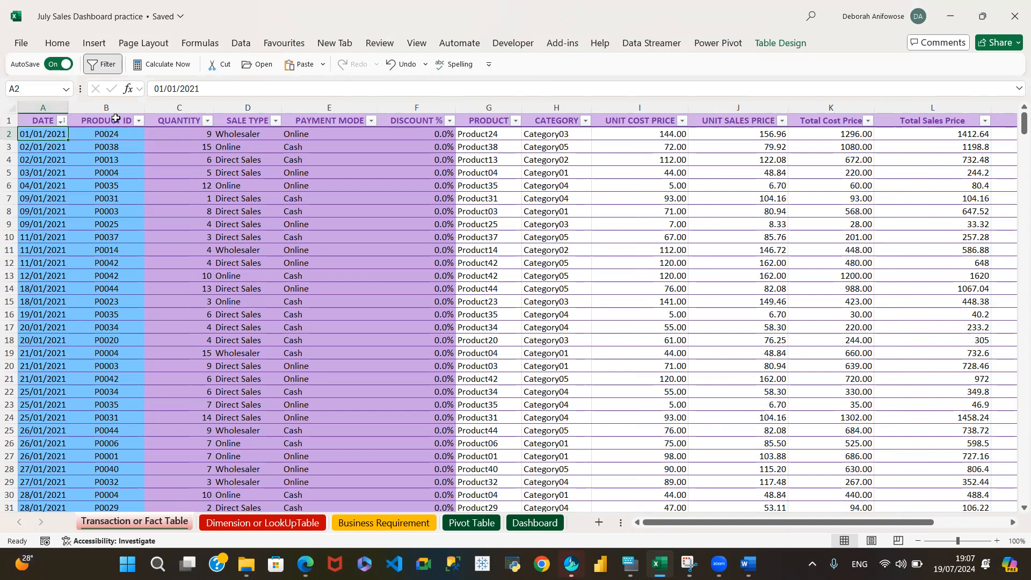
left_click_drag(660, 524, 853, 526)
left_click(901, 137)
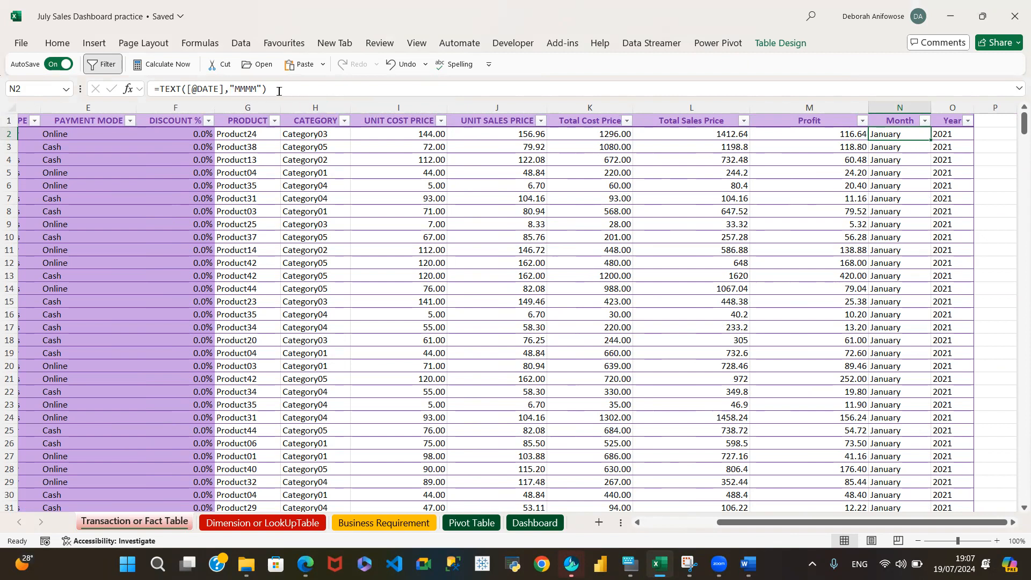
left_click(951, 134)
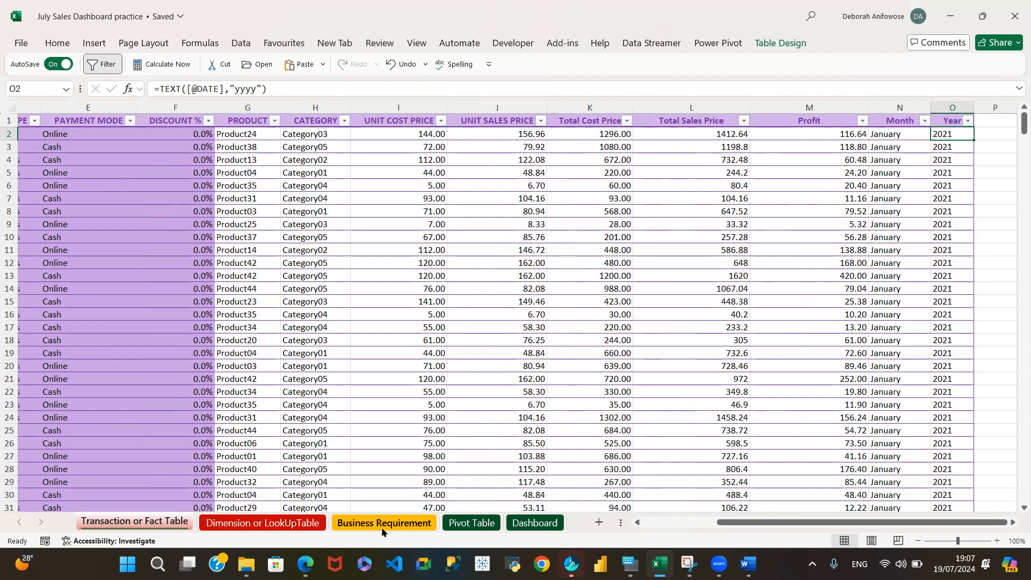
- Review the pivot tables against the KPIs, breakdowns and slicers listed in the business requirements
left_click(481, 522)
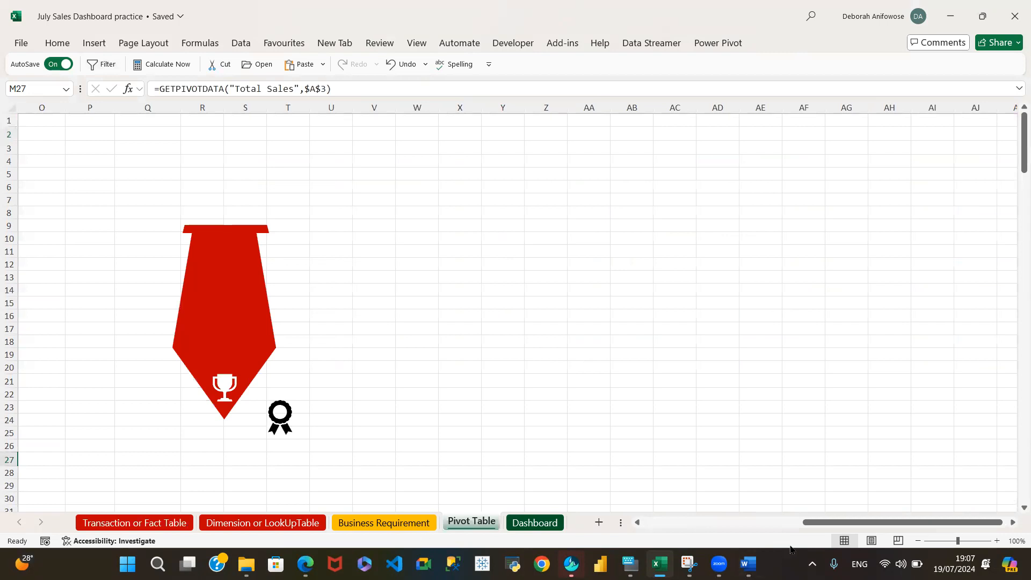
left_click_drag(808, 522, 578, 494)
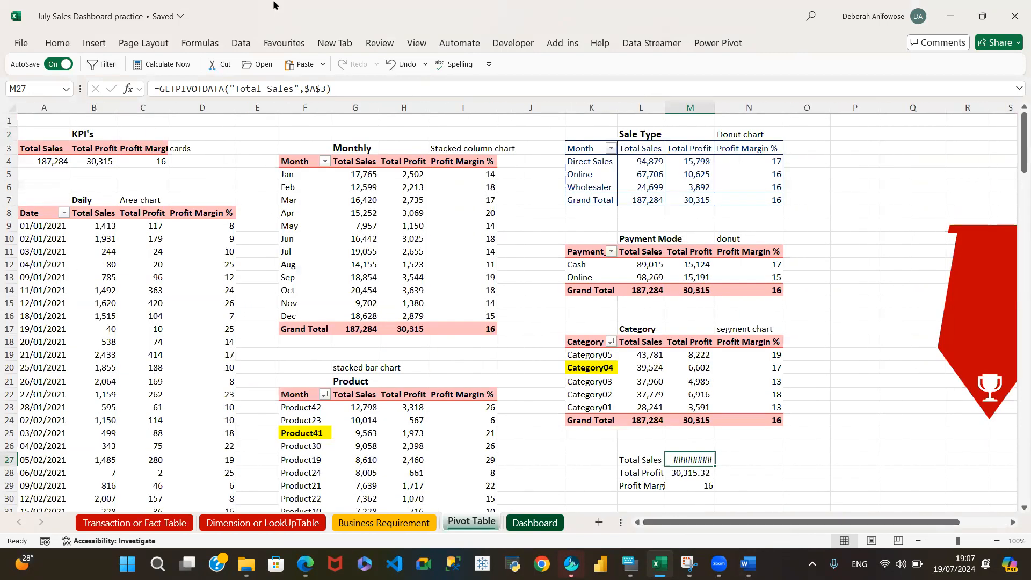
left_click(366, 524)
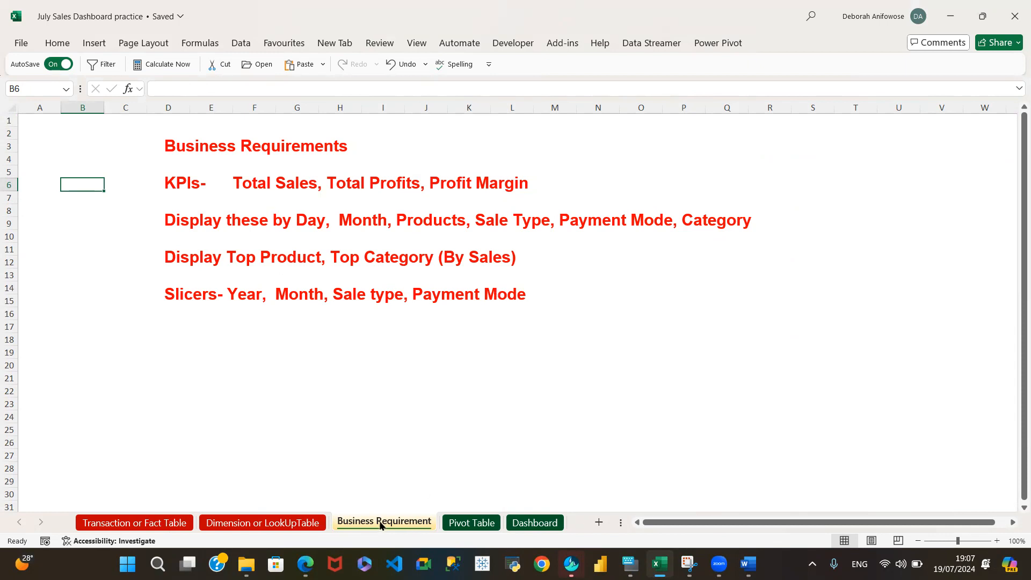
left_click(469, 525)
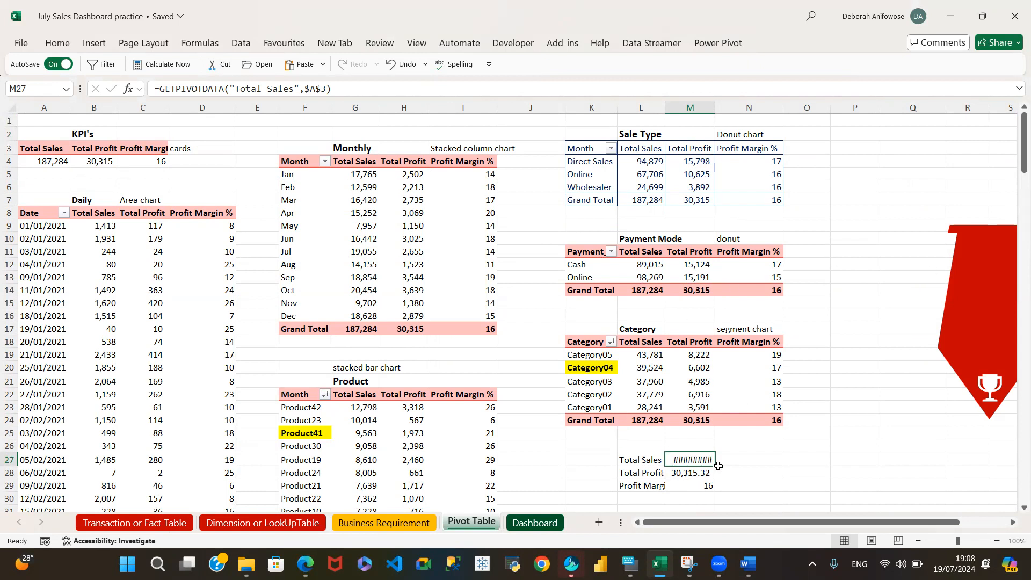
- Compare the Dashboard sheet with the reference sales dashboard image in Snipping Tool, and return to the workbook
left_click(545, 523)
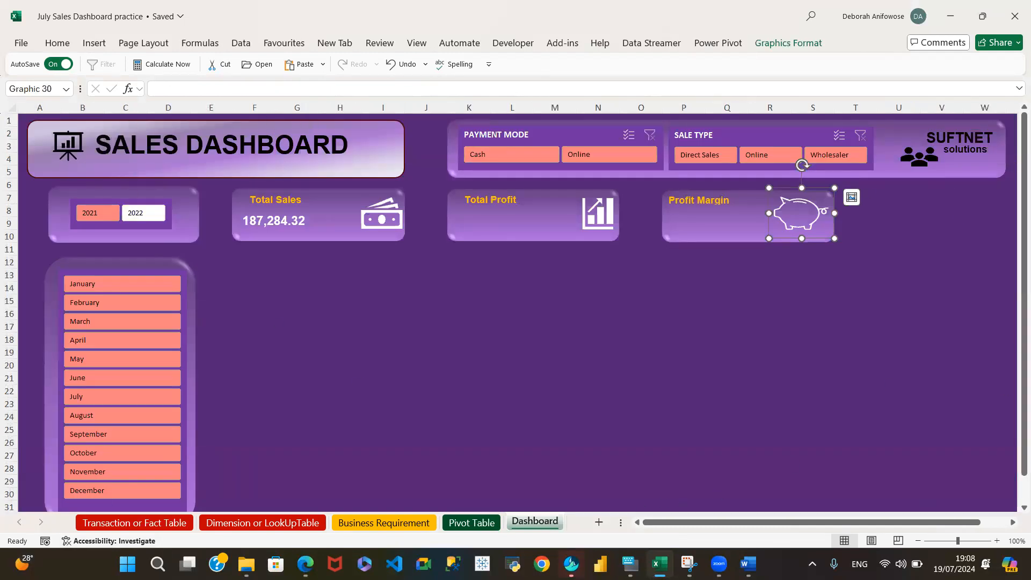
mouse_move(689, 564)
left_click(689, 502)
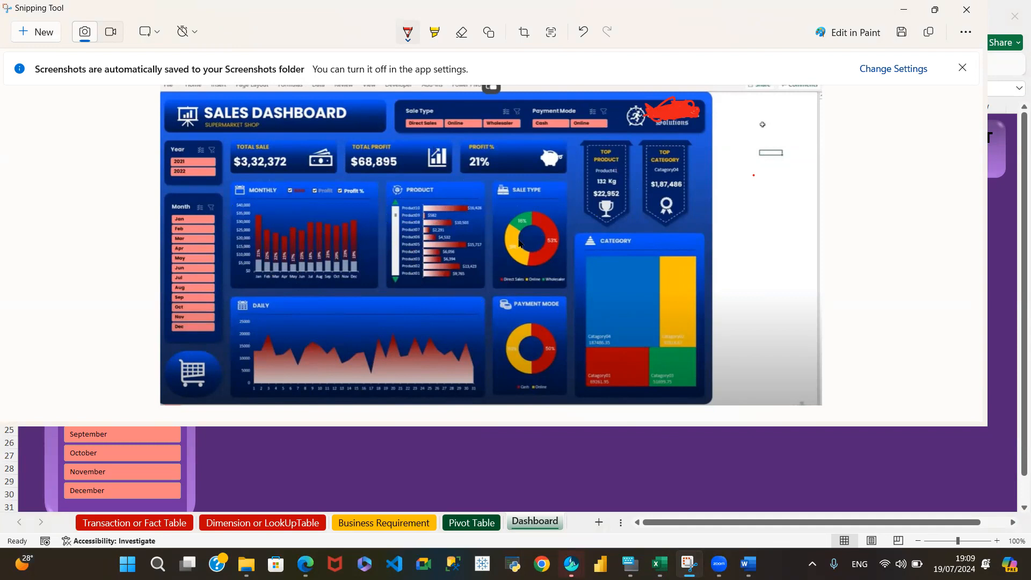
left_click(904, 11)
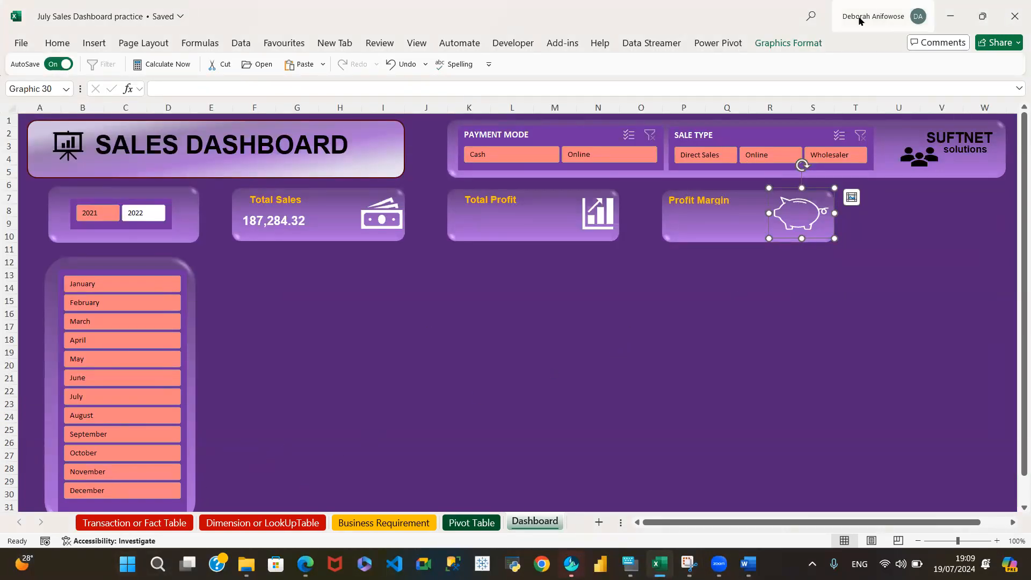
left_click(1017, 91)
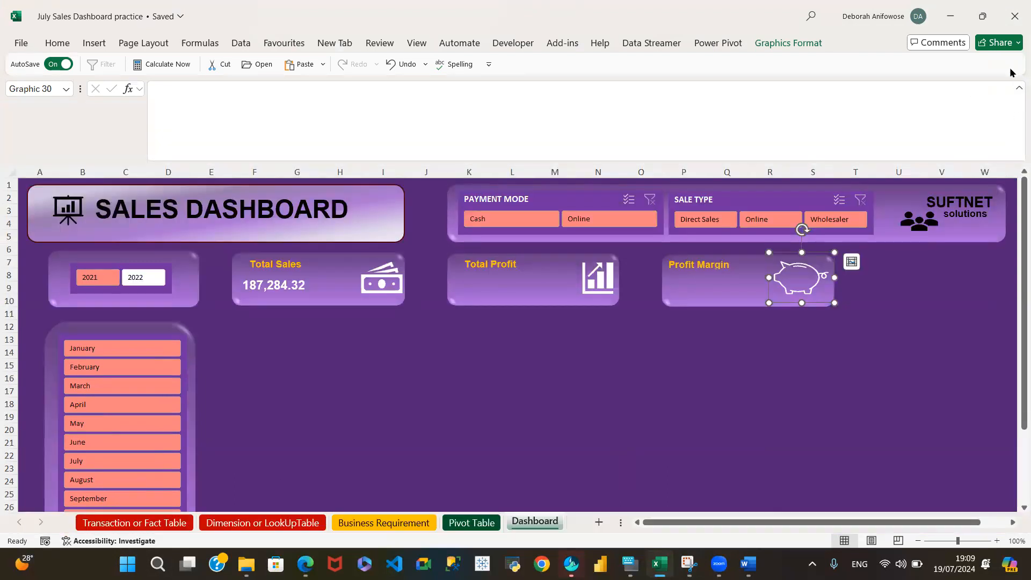
left_click(1018, 88)
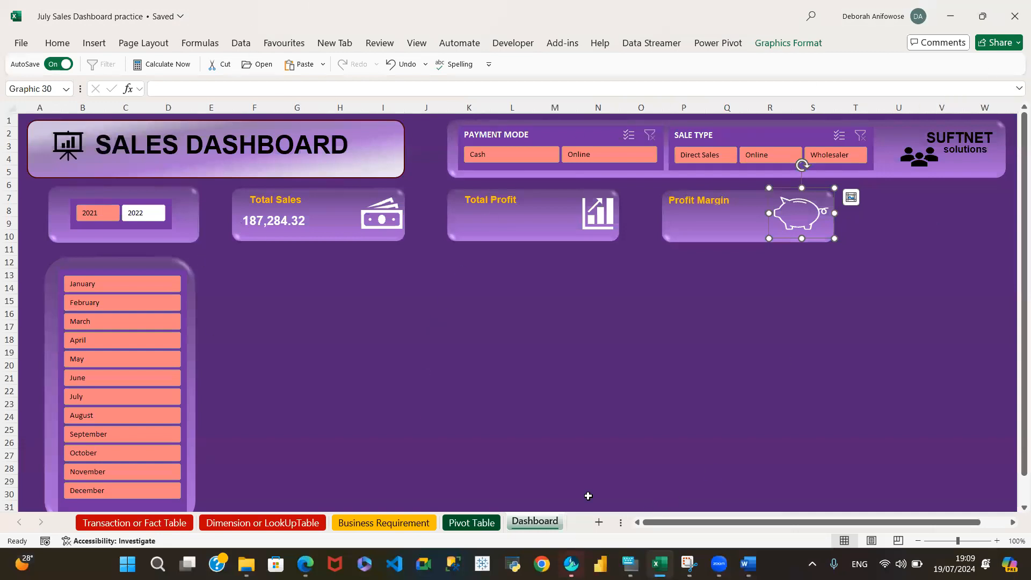
left_click(917, 541)
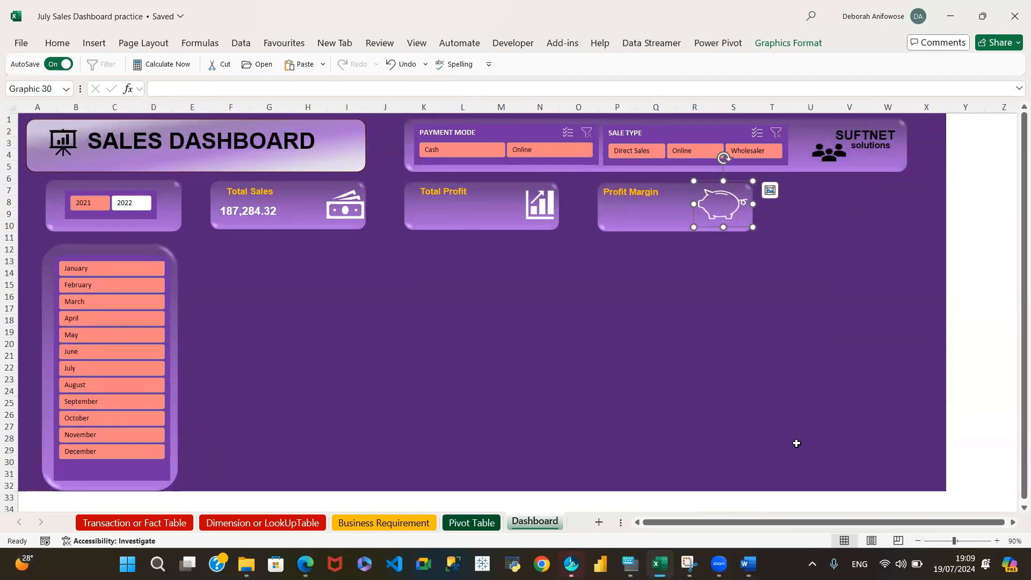
left_click(997, 541)
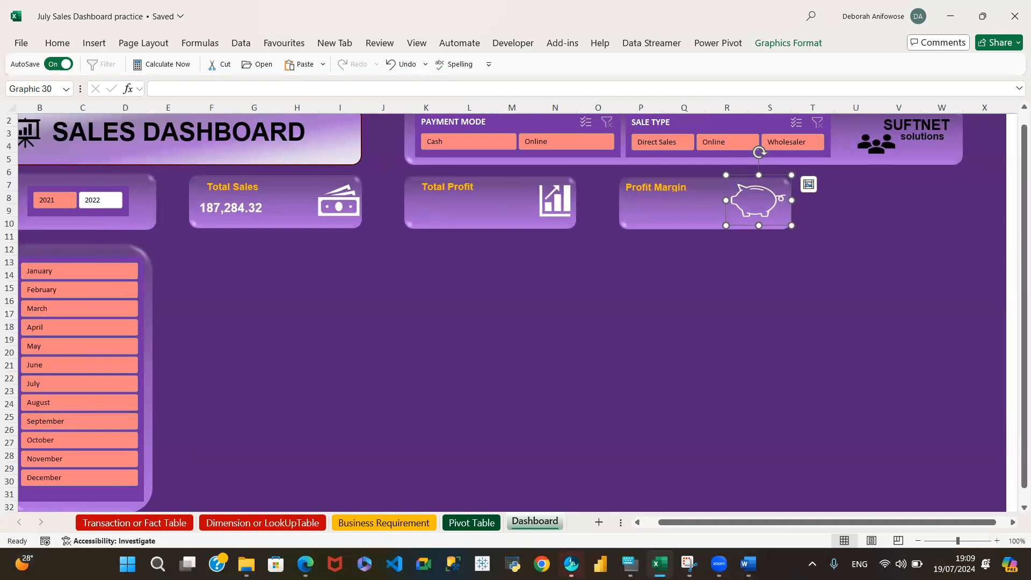
- Switch to Snipping Tool to examine the layout and charts of the reference sales dashboard
mouse_move(720, 564)
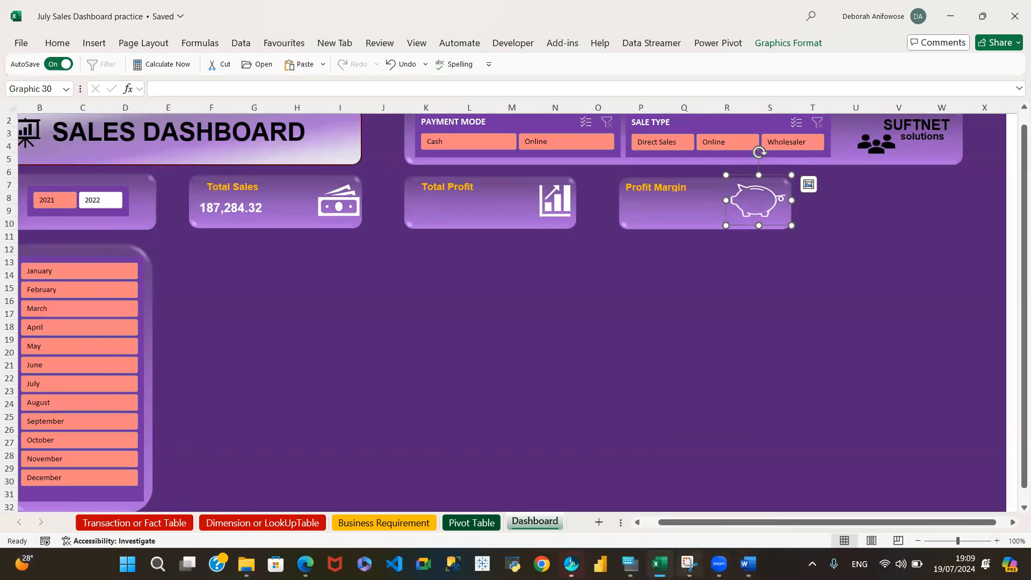
mouse_move(661, 564)
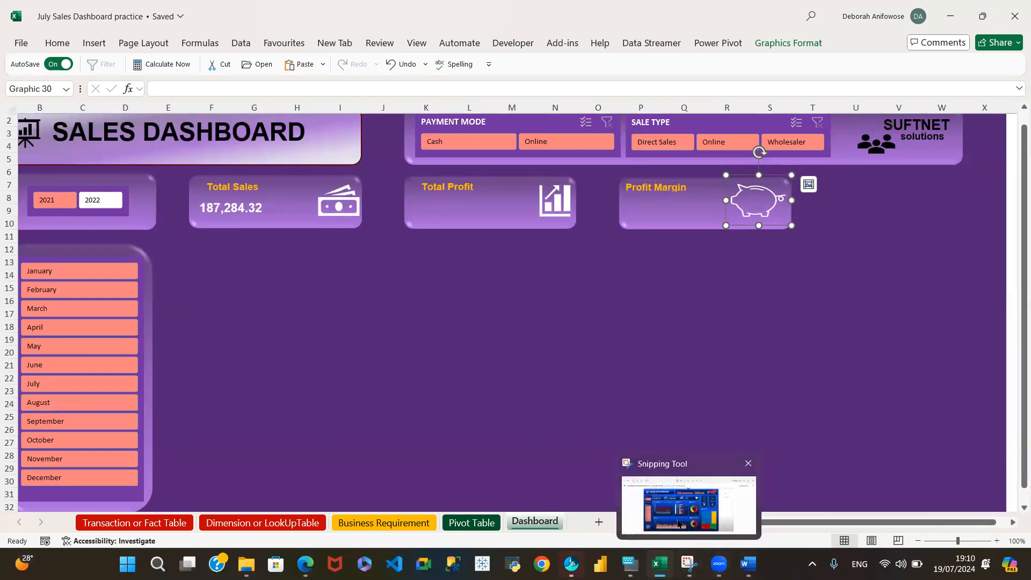
left_click(699, 496)
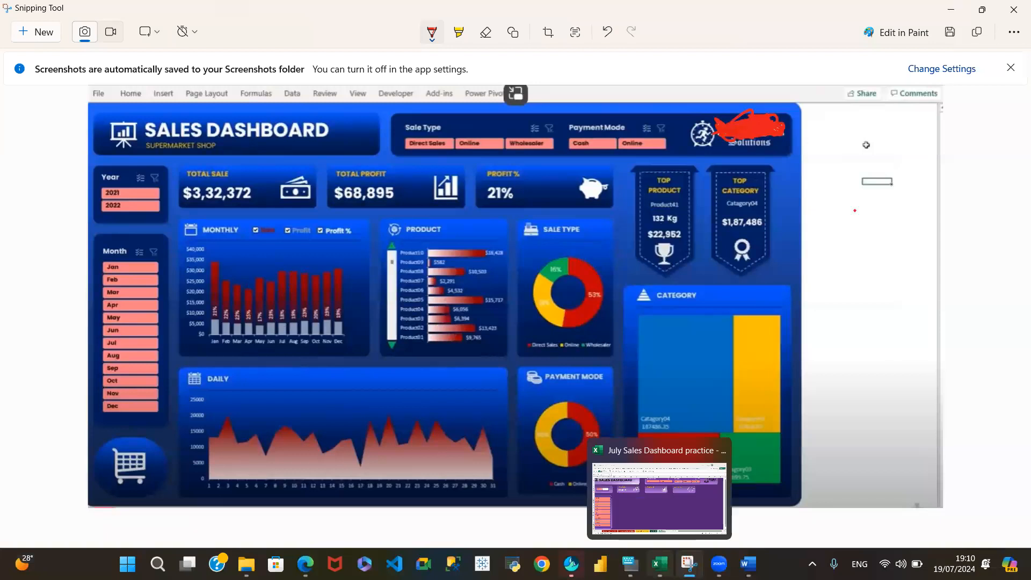
- Switch to the Excel workbook, check the KPI cells on the Pivot Table sheet, and return to the Dashboard
left_click(656, 509)
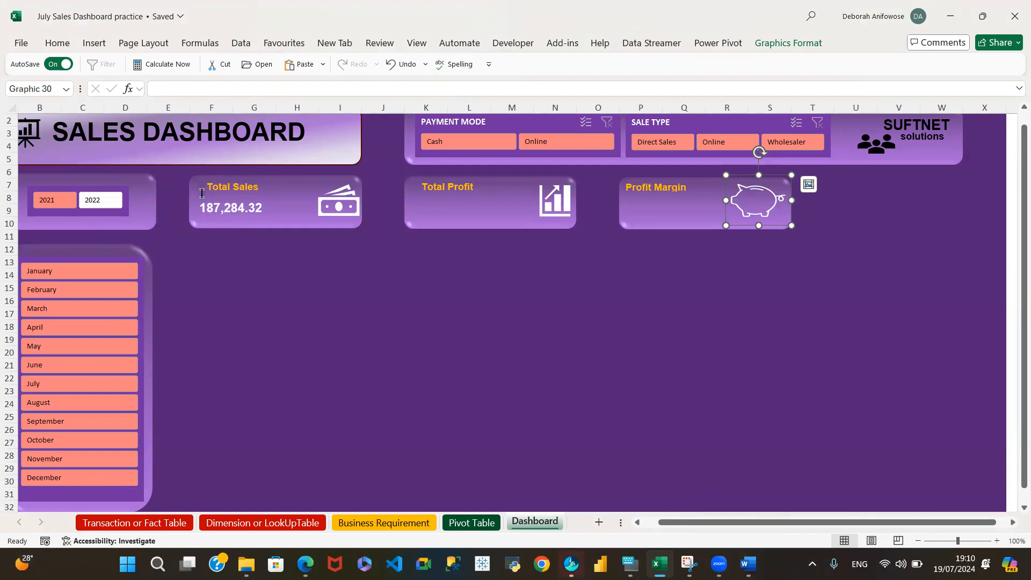
left_click(470, 523)
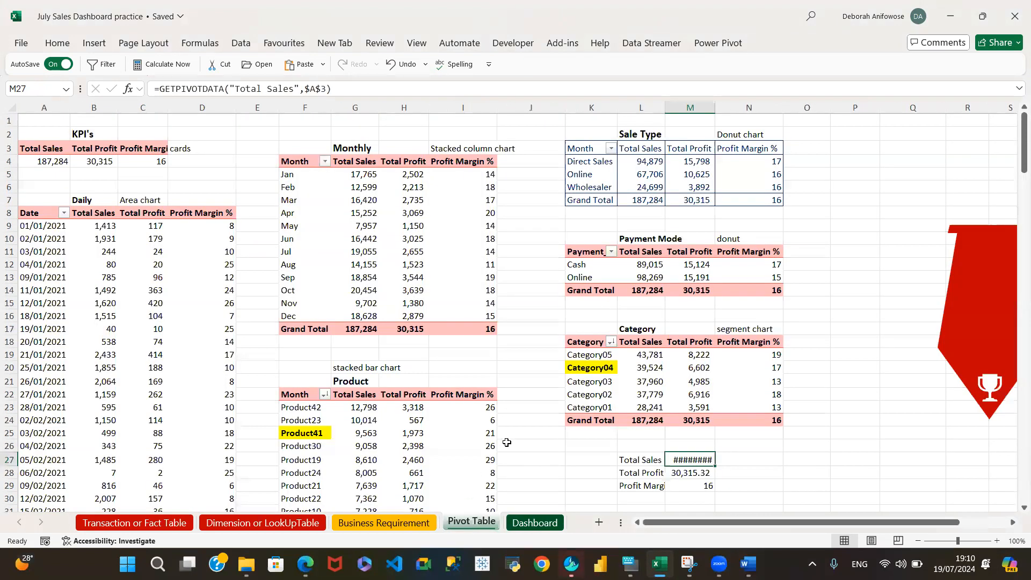
left_click(530, 524)
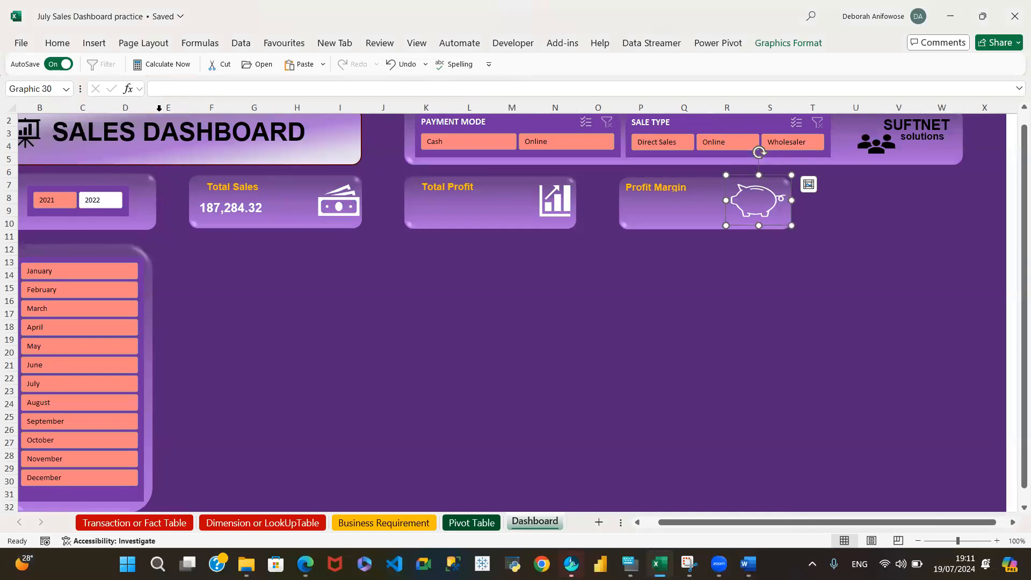
- Draw a text box about 3.4 cm wide and 1 cm high on the Total Profit card, beneath its title
left_click(94, 43)
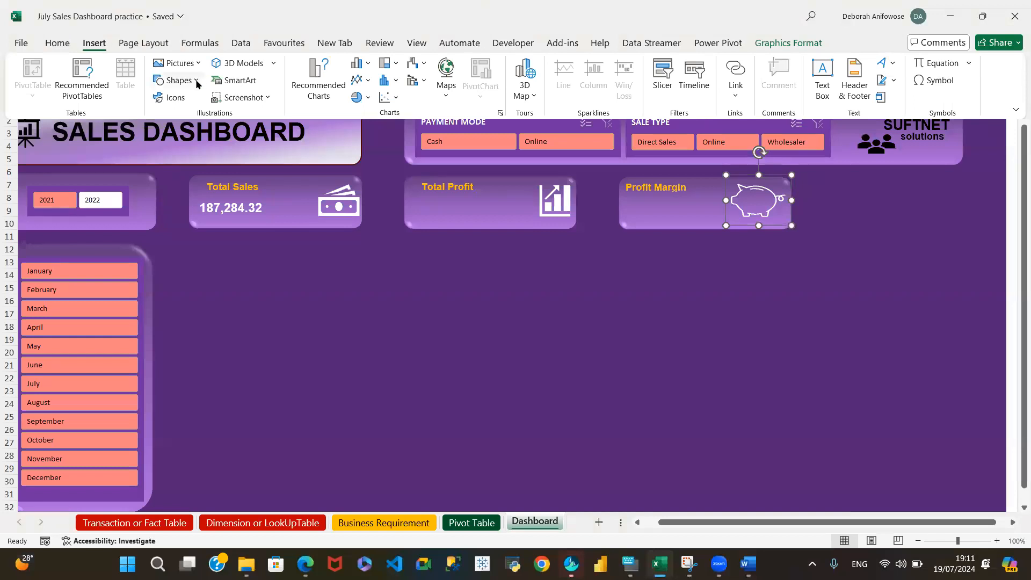
left_click(196, 82)
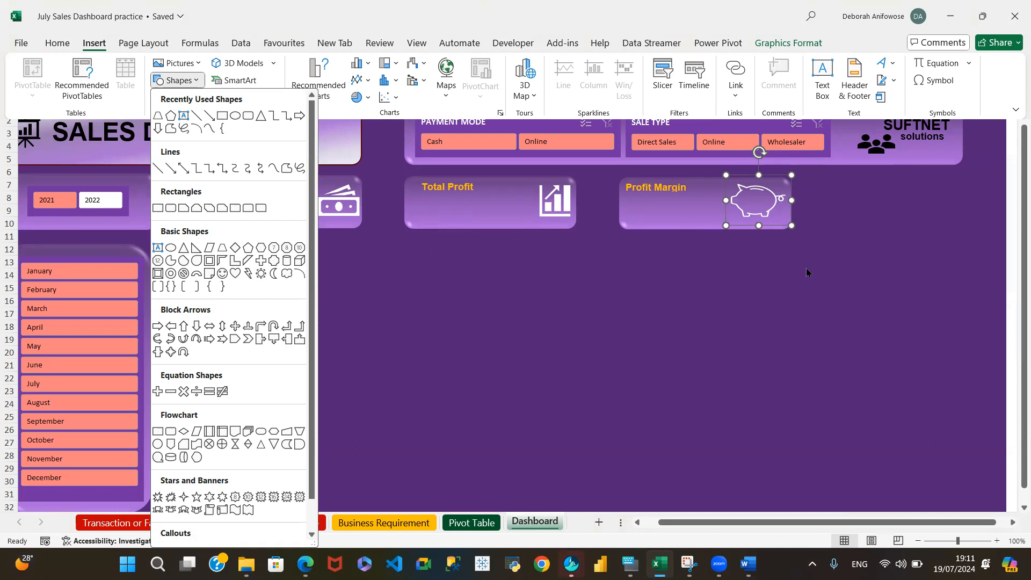
left_click(398, 232)
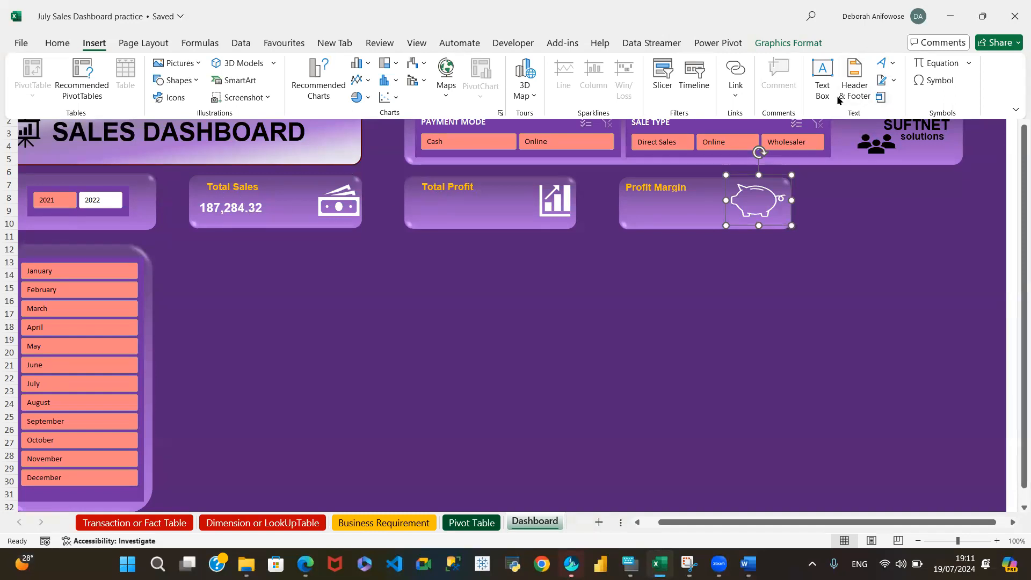
left_click(824, 88)
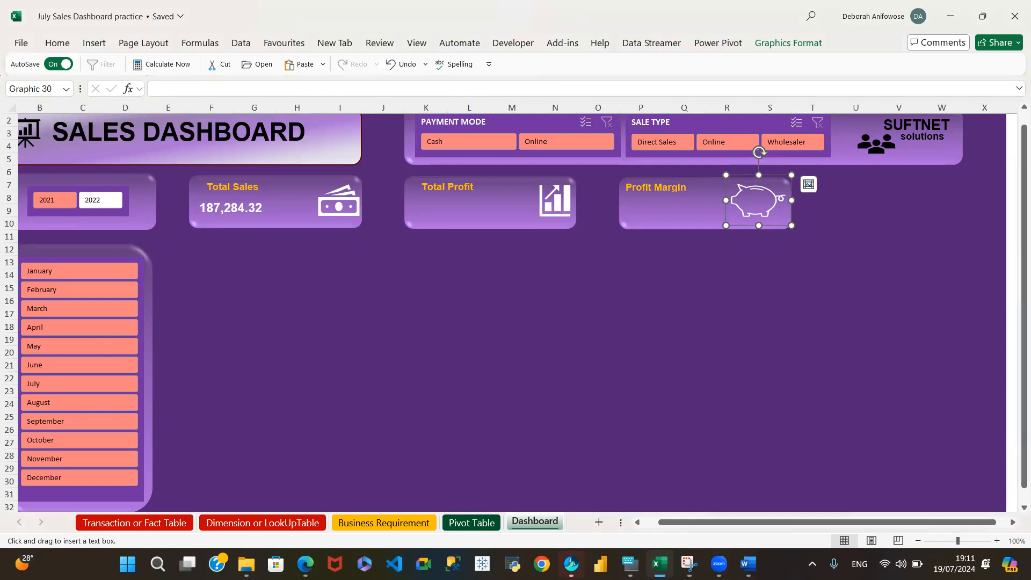
left_click_drag(406, 191, 490, 216)
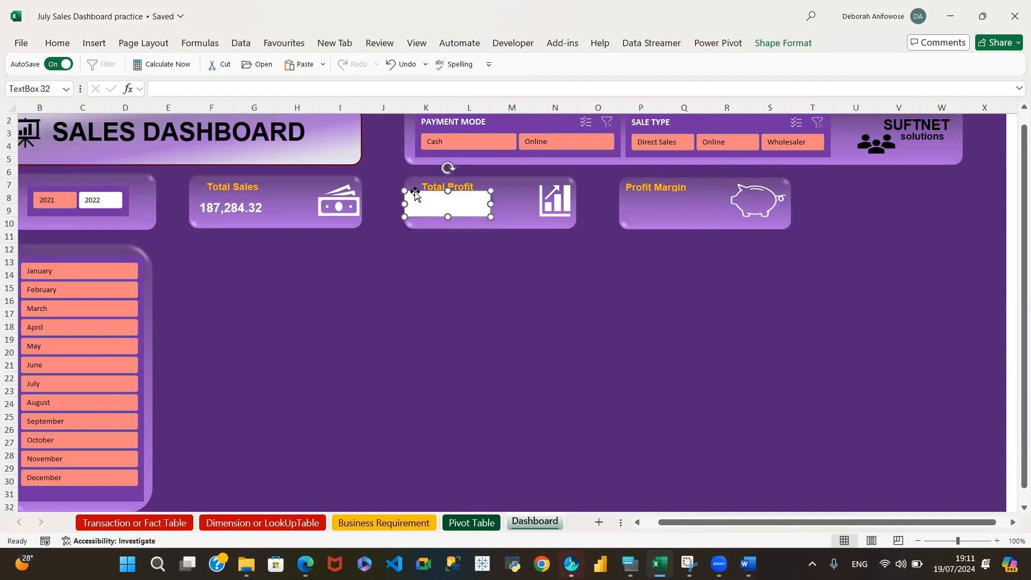
left_click_drag(418, 192, 430, 198)
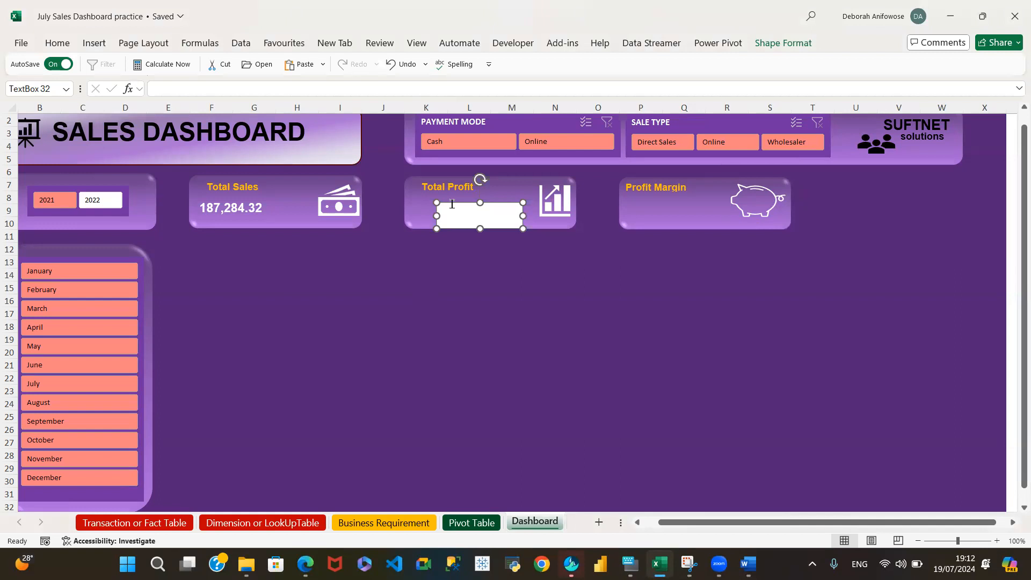
left_click_drag(451, 203, 433, 195)
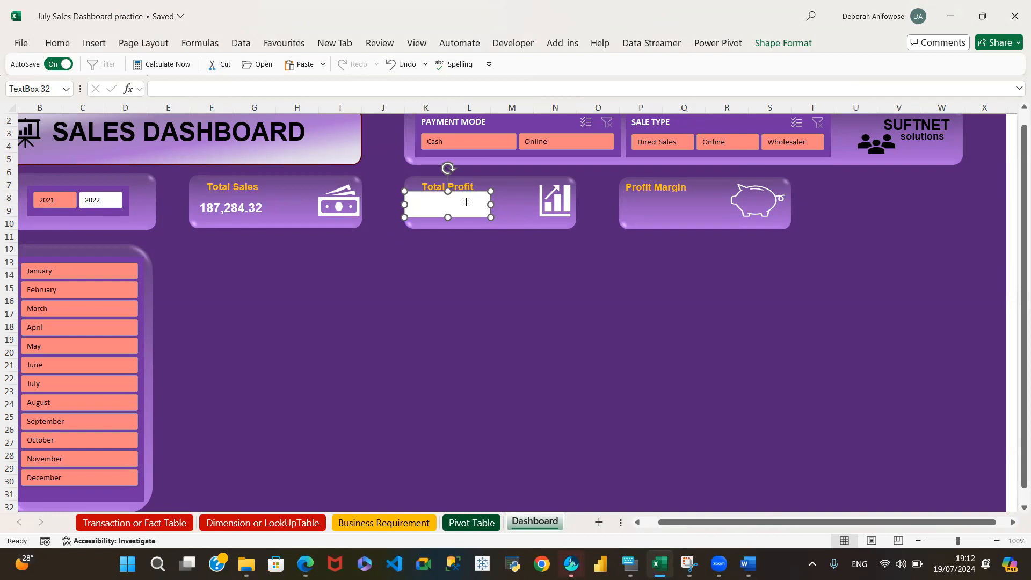
- Autofit column M on the Pivot Table sheet so the Total Sales KPI value fits
left_click(422, 200)
left_click(473, 528)
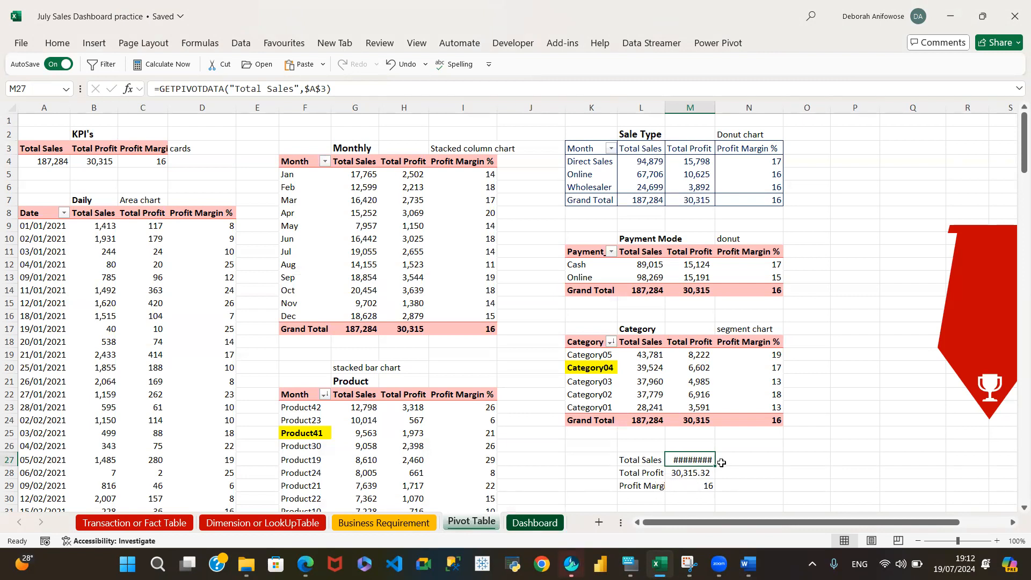
double_click(713, 112)
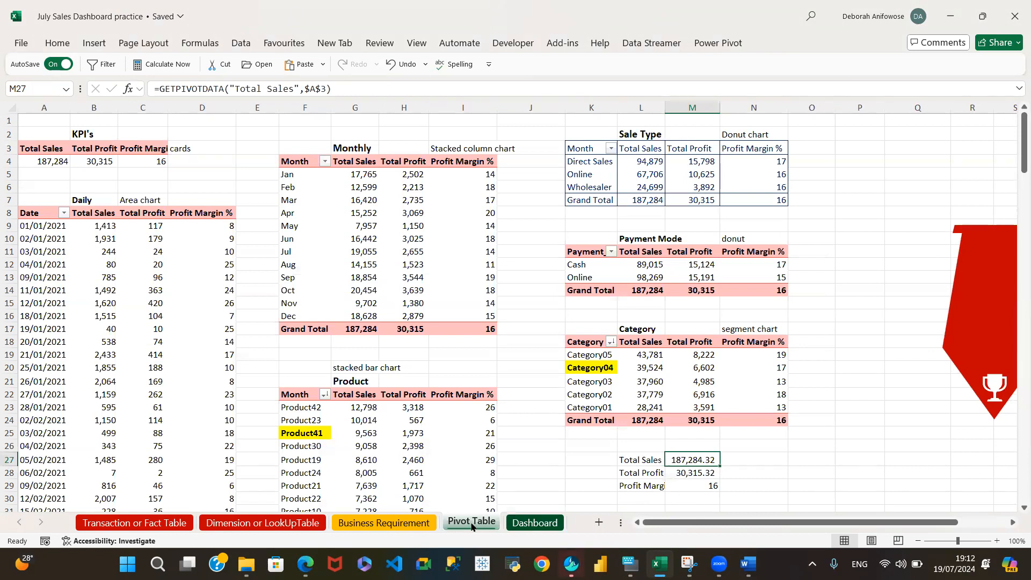
- Link the Total Profit card's text box on the Dashboard to the Total Profit cell with ='Pivot Table'!M28
left_click(530, 524)
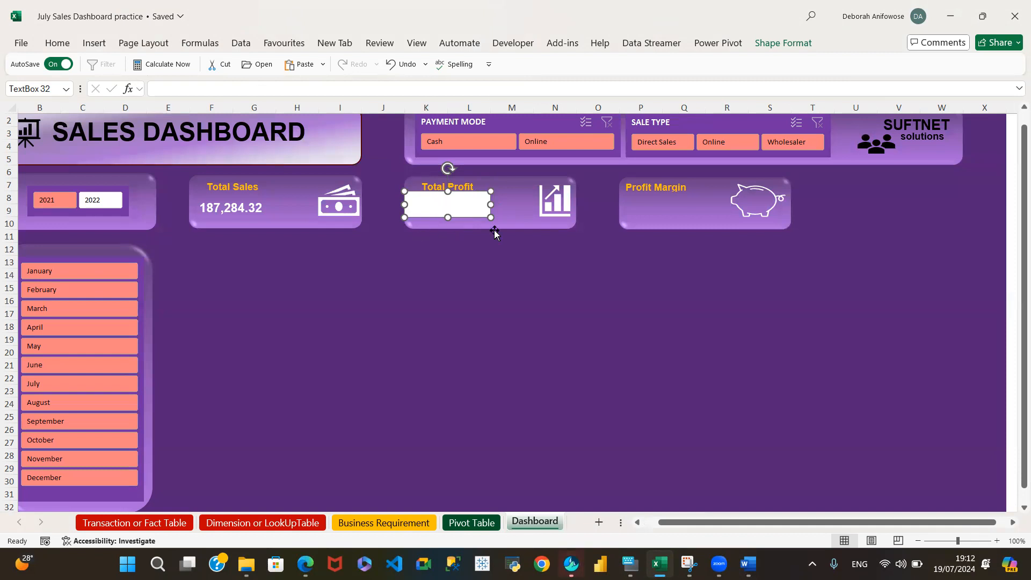
left_click(187, 91)
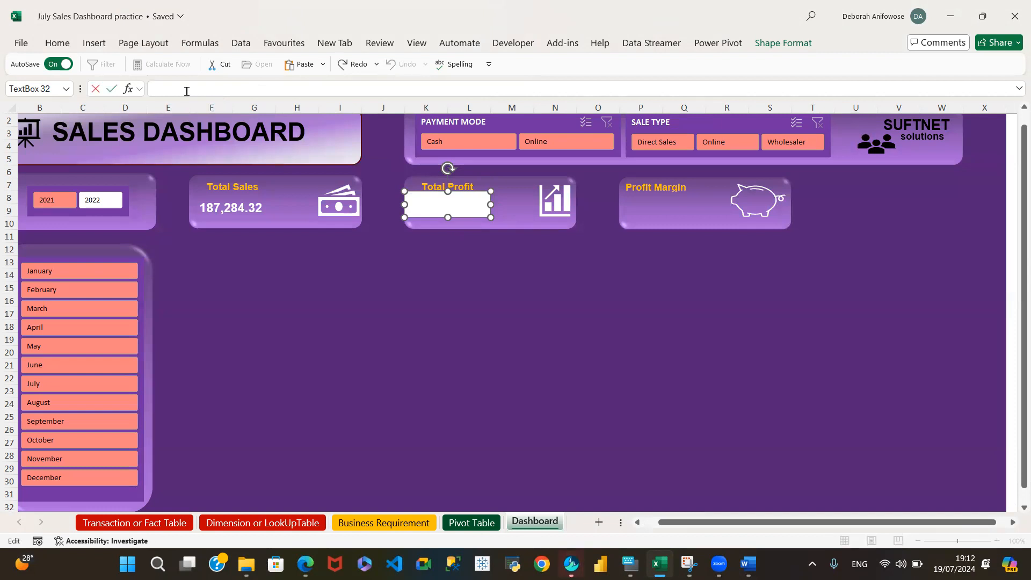
type("=")
left_click(473, 523)
left_click(693, 475)
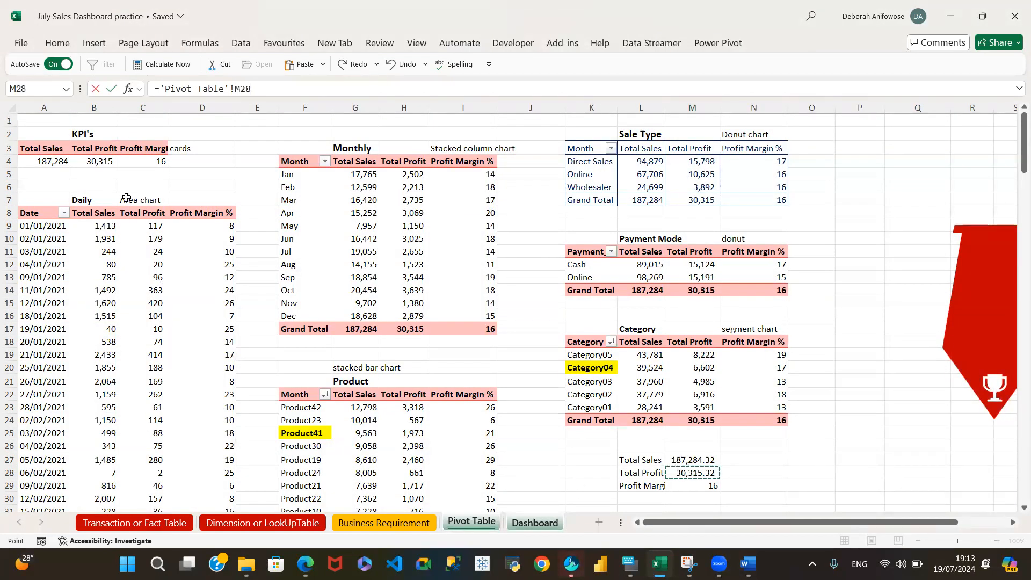
left_click(111, 88)
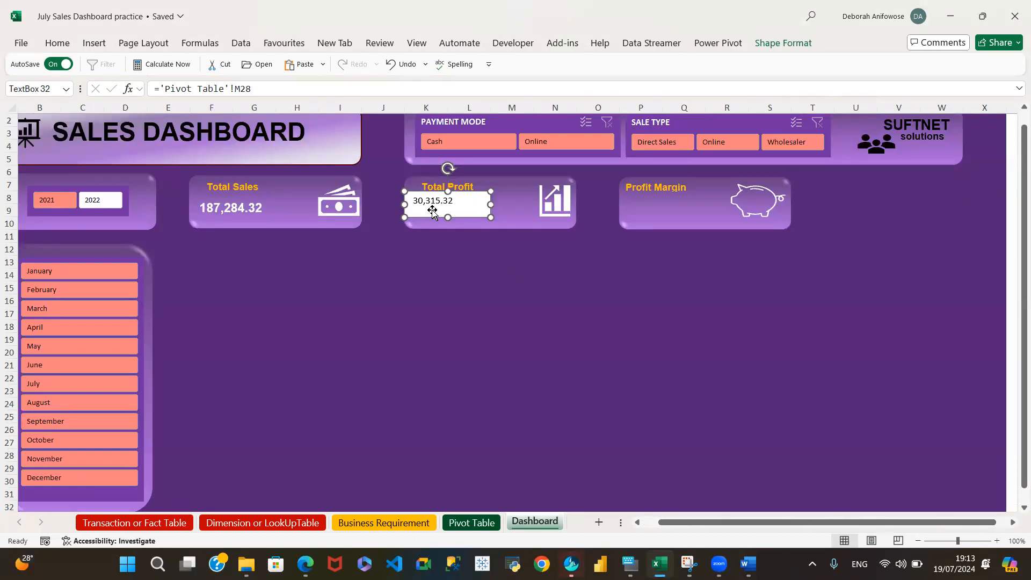
- Copy the Total Sales value's formatting onto the Total Profit value with Format Painter
left_click(239, 208)
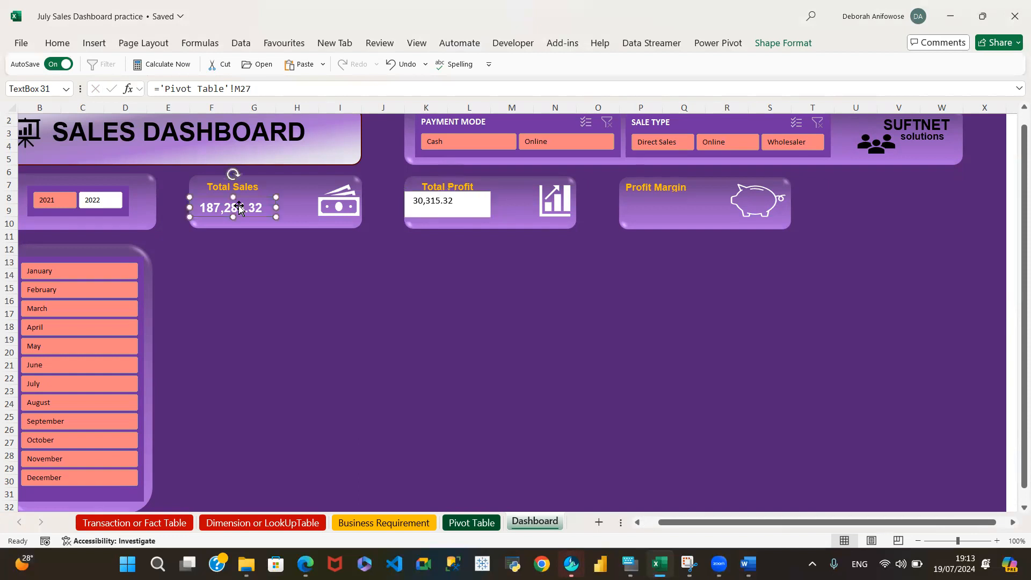
left_click(56, 42)
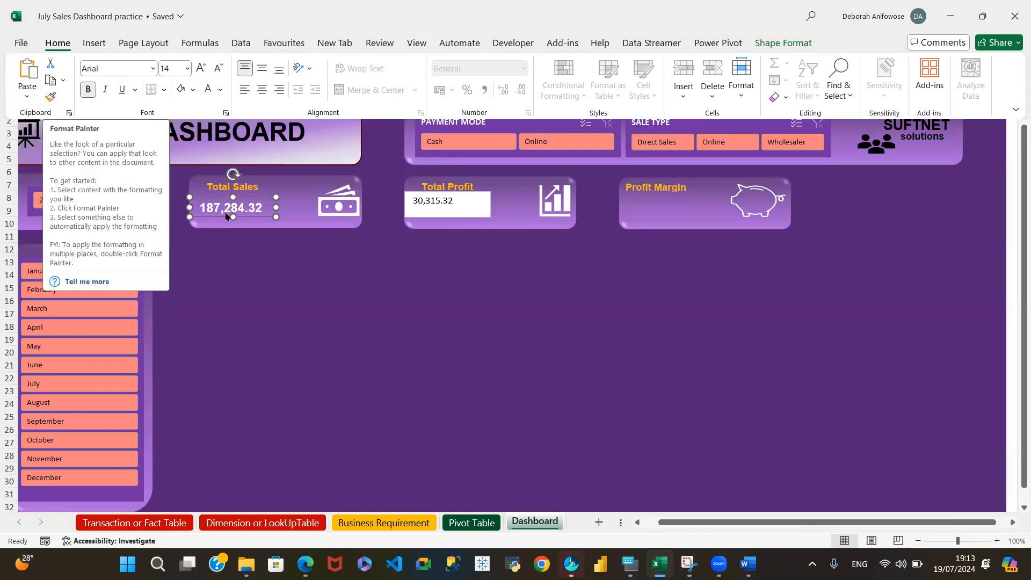
left_click(52, 99)
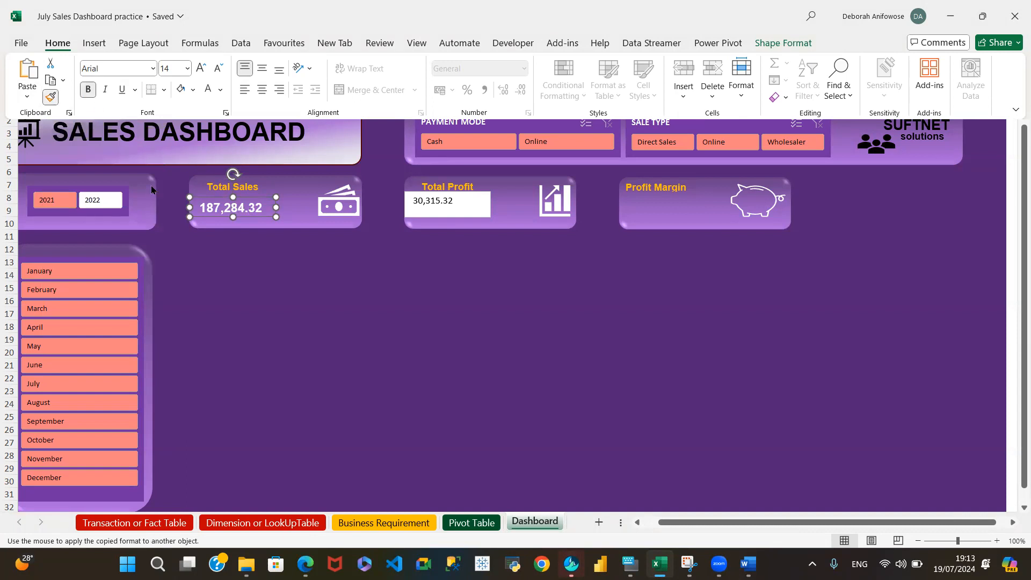
left_click(228, 210)
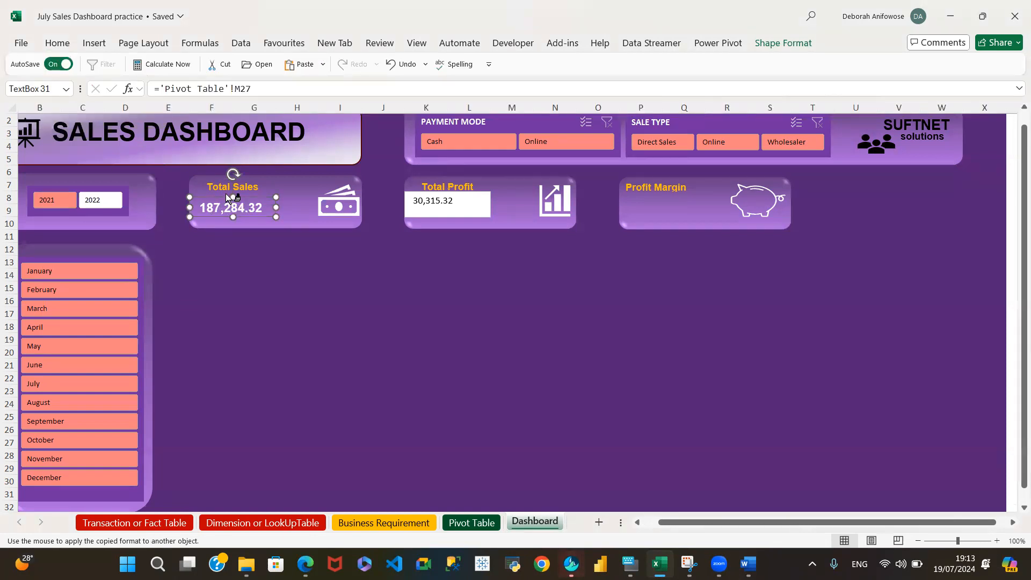
left_click(419, 201)
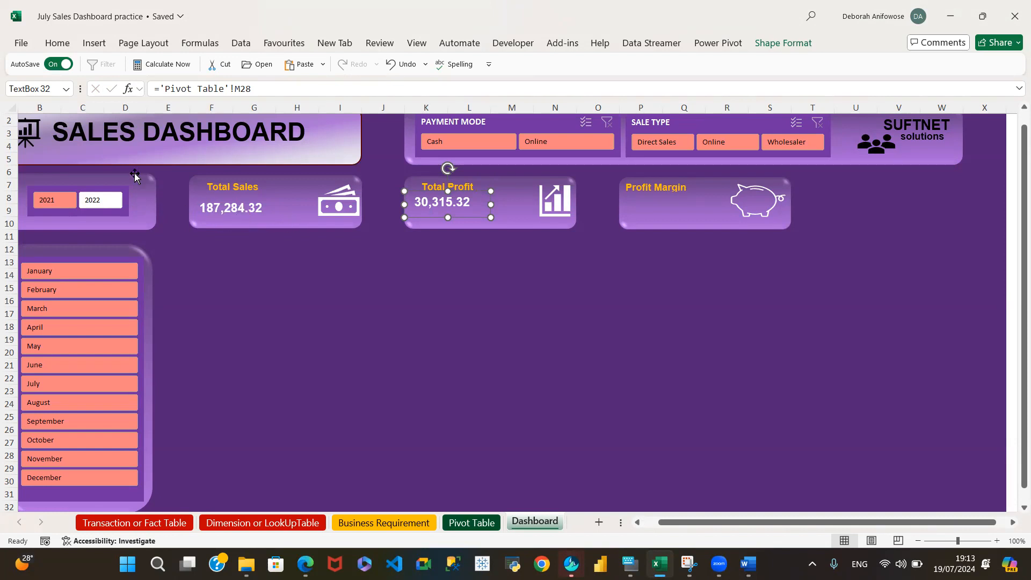
- Move the Total Profit value slightly down within its card to line up with the Total Sales value
left_click(58, 43)
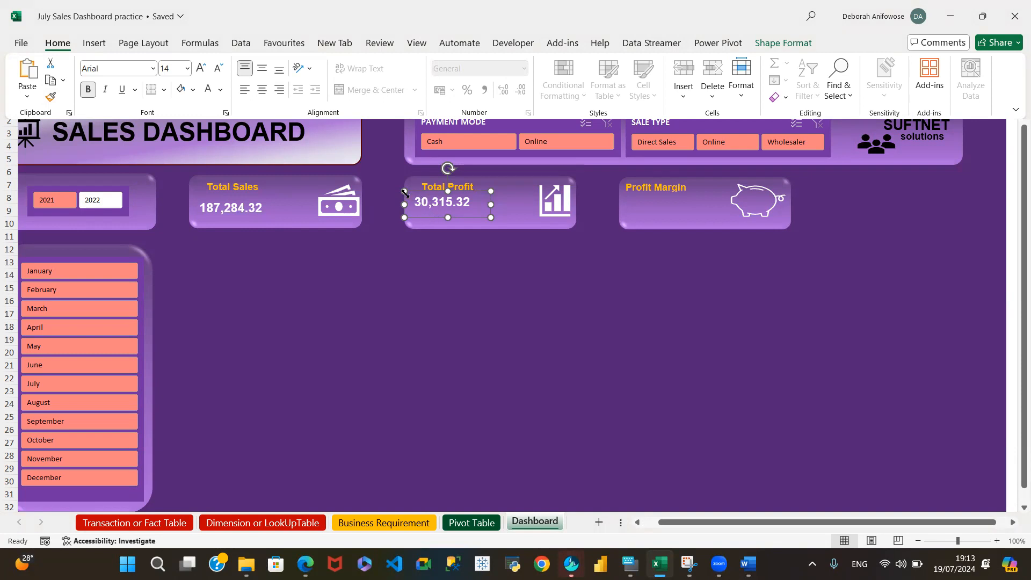
left_click(438, 201)
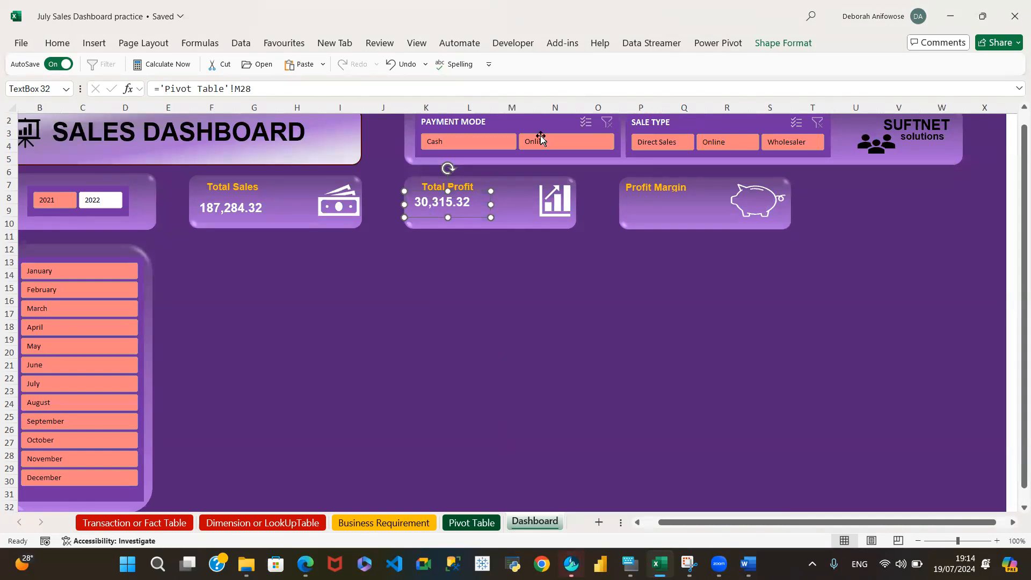
left_click_drag(441, 199, 442, 205)
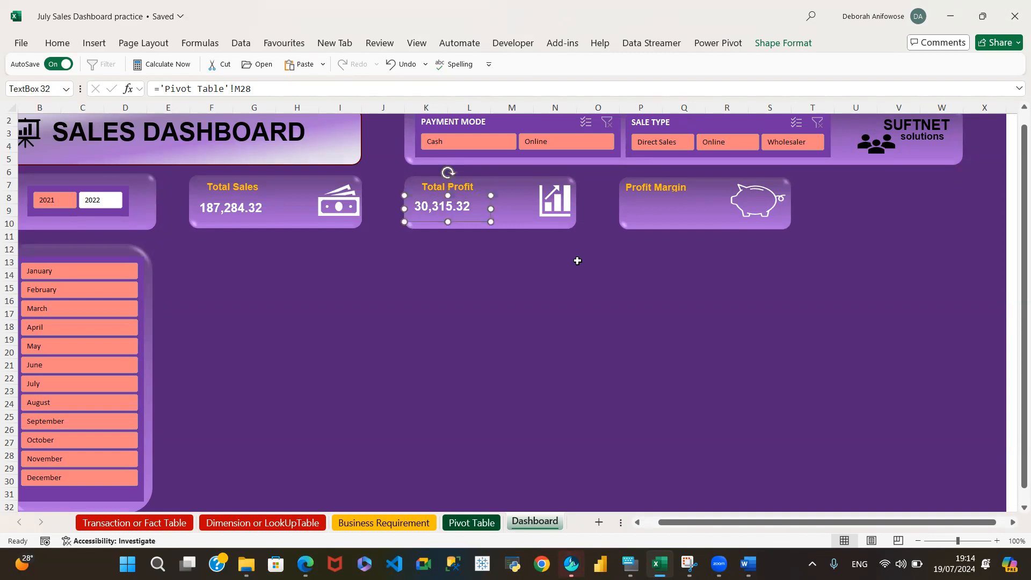
- Examine the shape formatting and outline options for the Total Profit value's text box
left_click(783, 43)
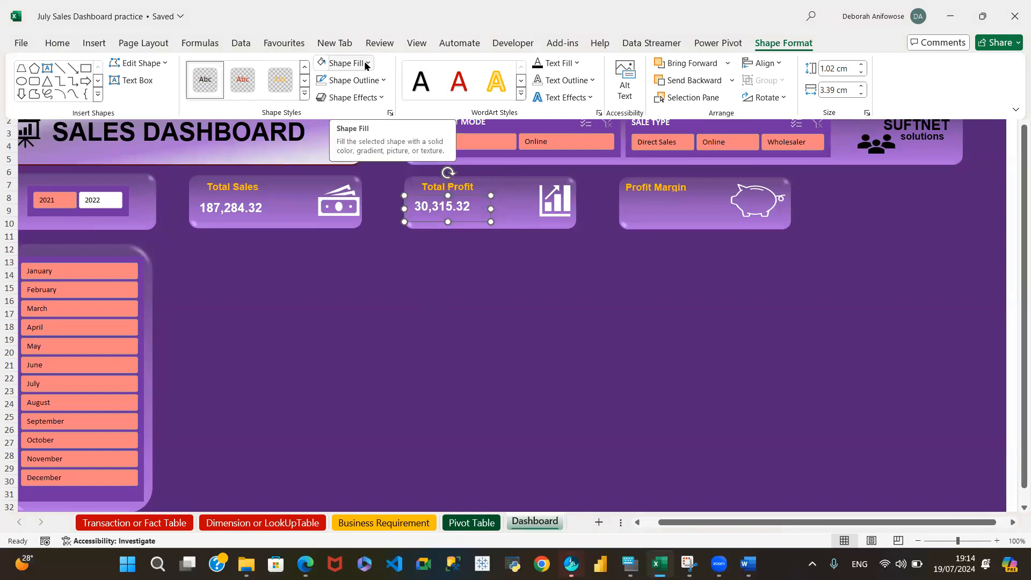
left_click(384, 81)
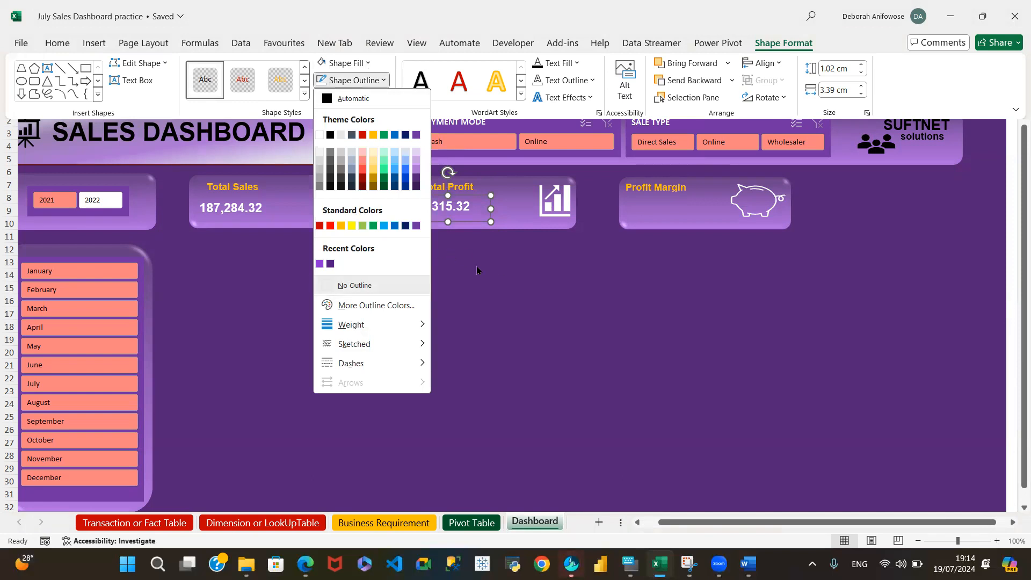
key("Escape")
key("Escape")
left_click(390, 261)
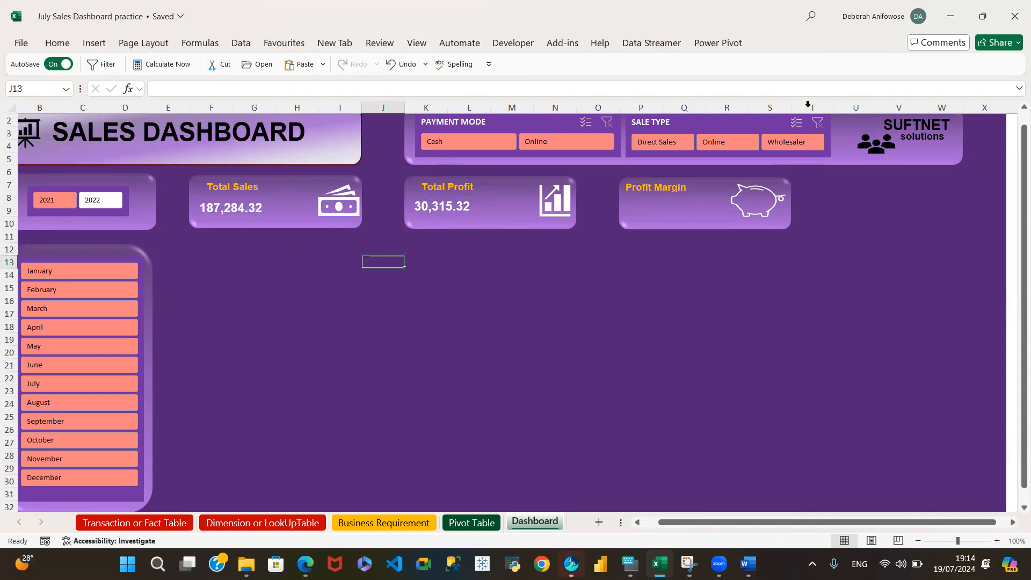
left_click(440, 214)
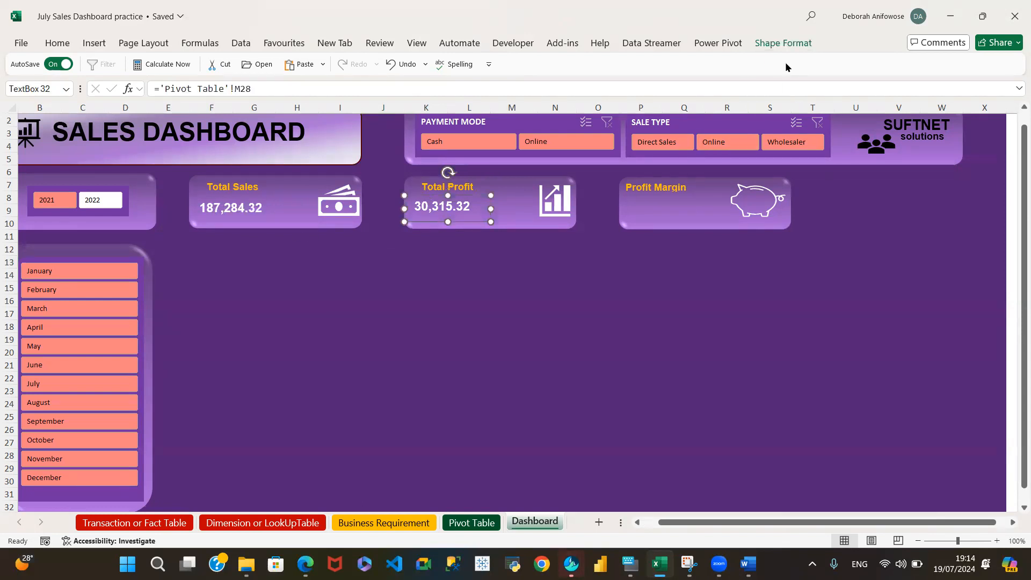
left_click(773, 47)
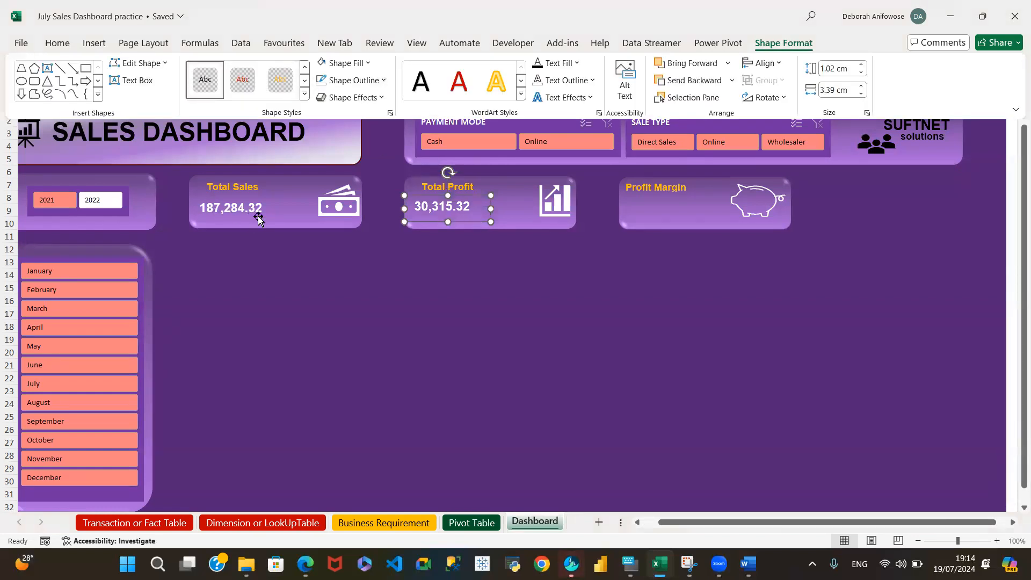
left_click(457, 297)
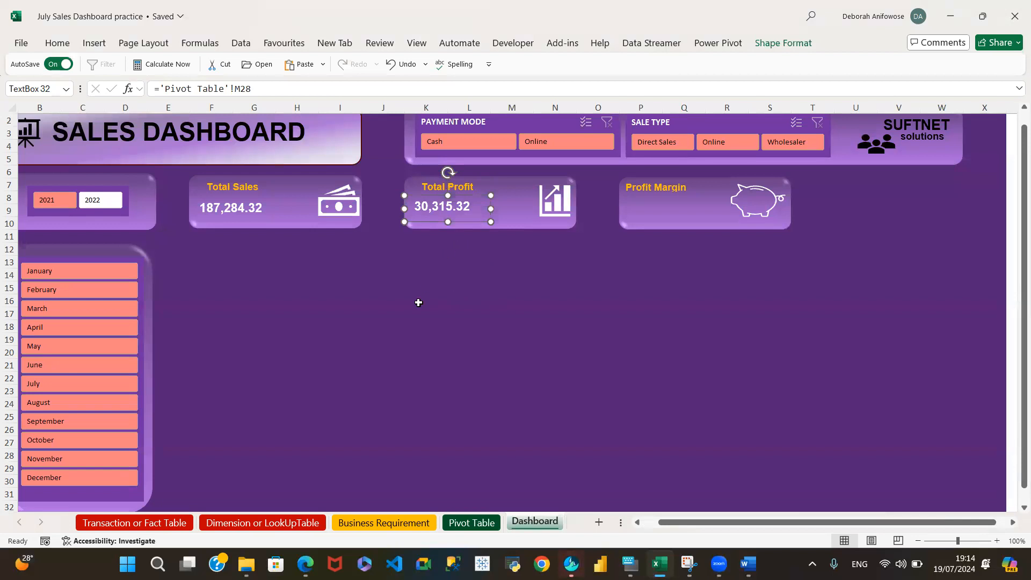
left_click(435, 284)
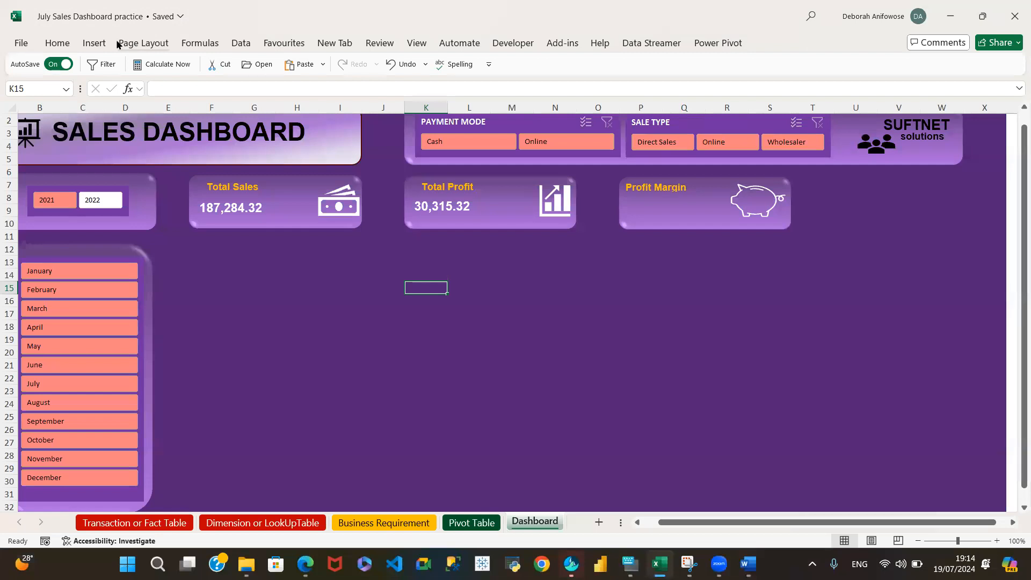
- Insert another text box in the empty area below the Total Profit card
left_click(94, 44)
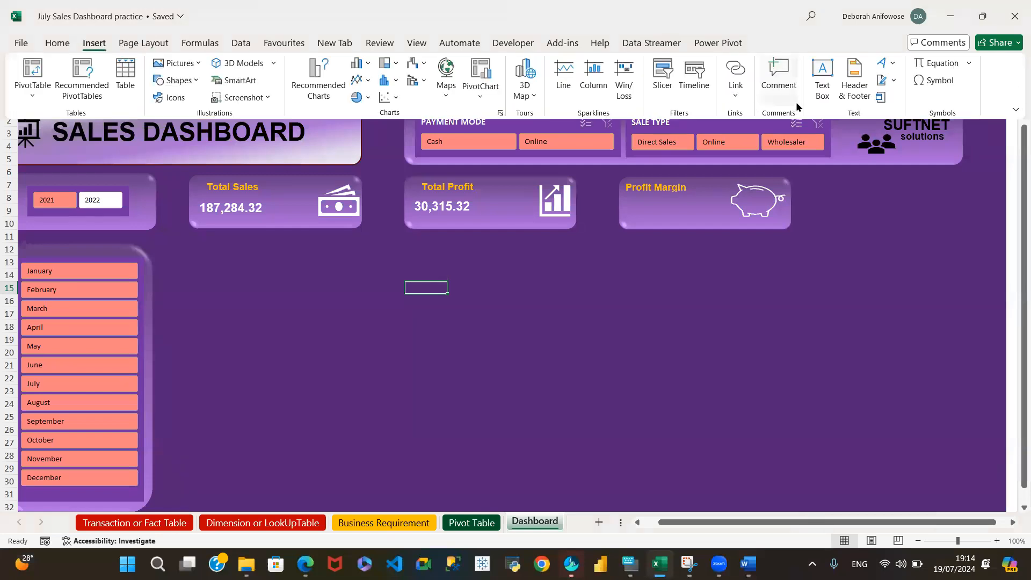
left_click(825, 84)
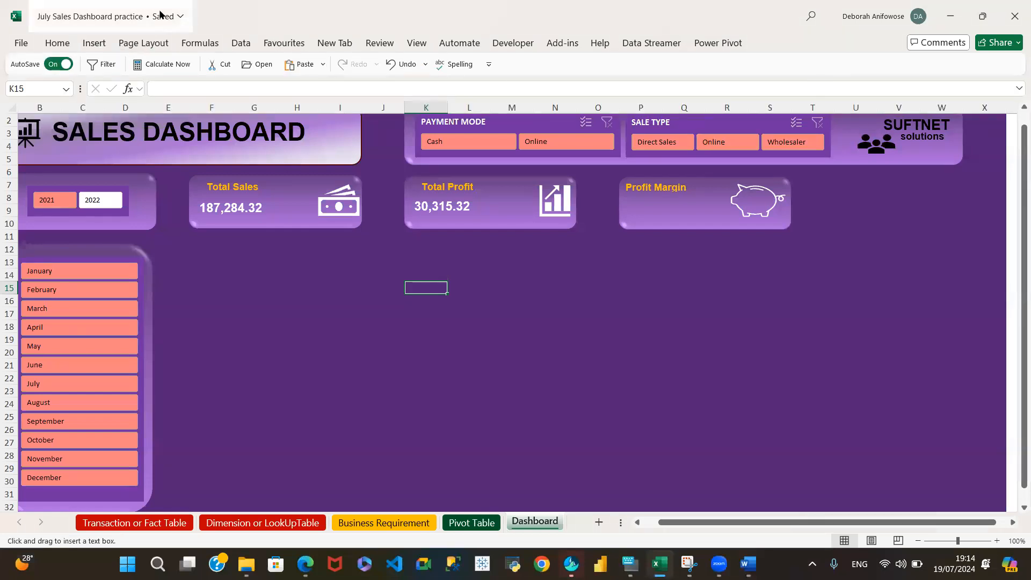
left_click(95, 44)
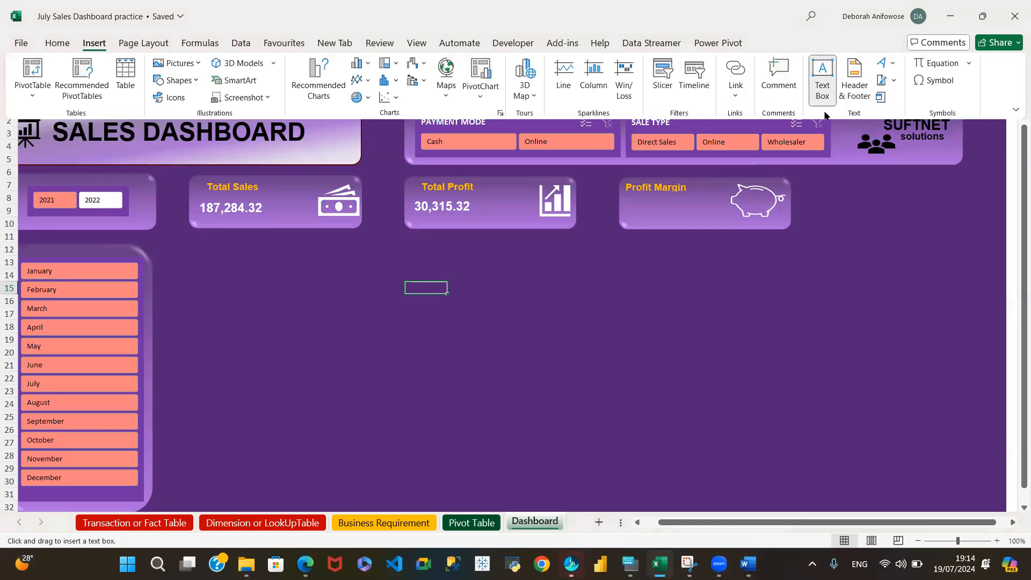
left_click(822, 81)
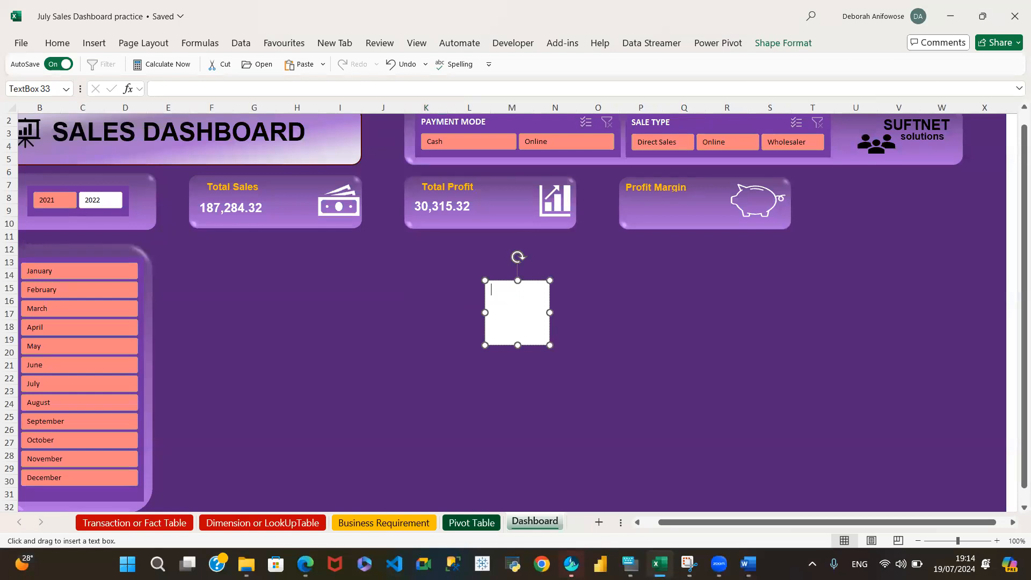
- Draw a text box below the title in the Profit Margin card and delete the stray blank text box below the cards
left_click_drag(630, 196, 705, 217)
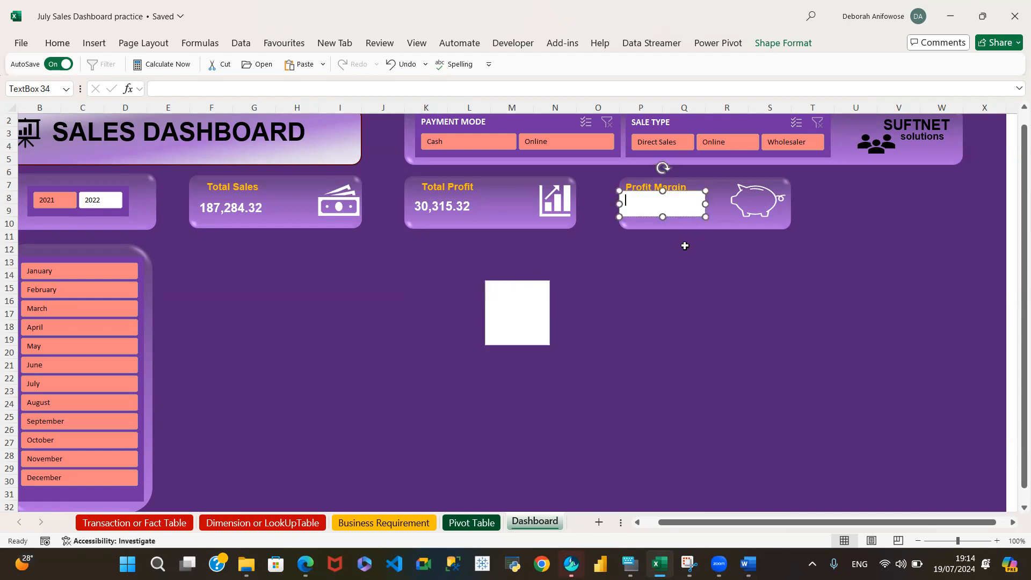
left_click(503, 299)
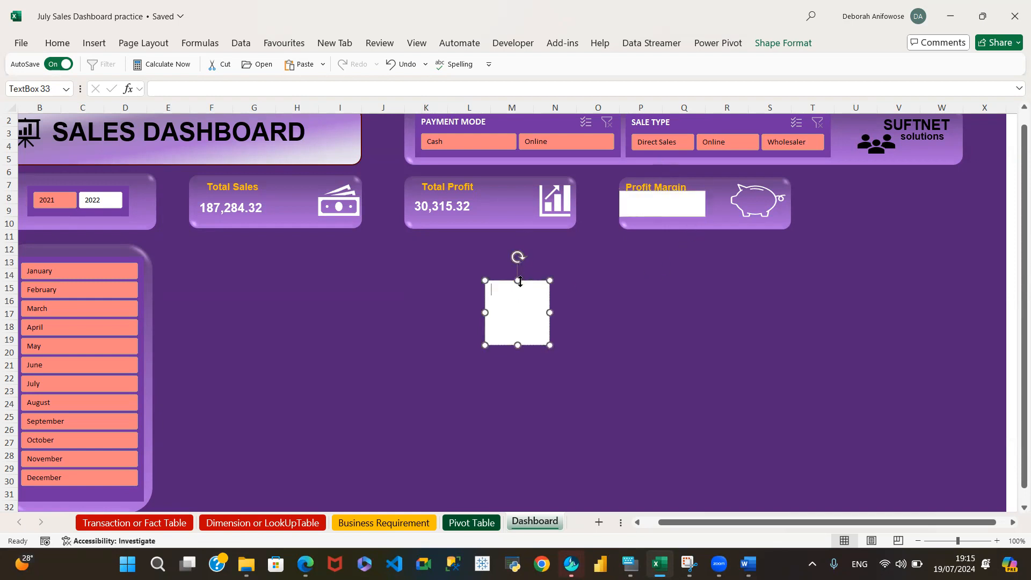
key("Delete")
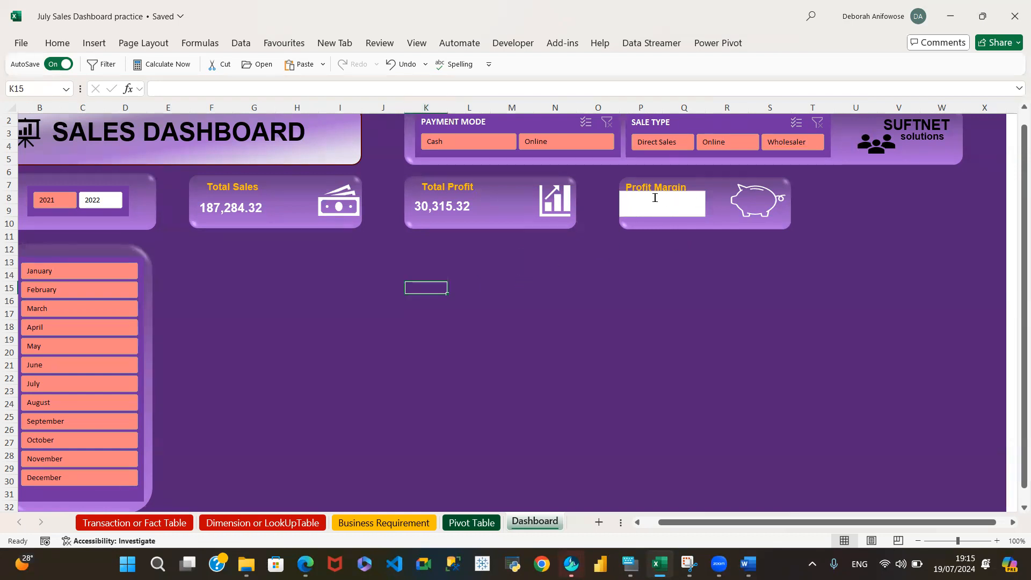
- Link the Profit Margin card's text box to the profit margin value in cell M29 of the Pivot Table sheet
left_click(655, 198)
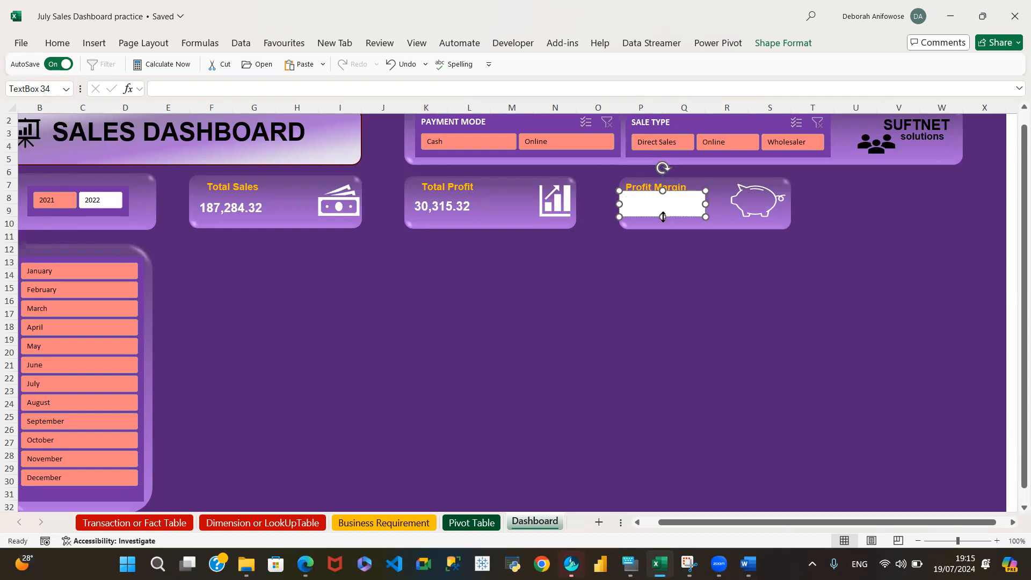
left_click(190, 88)
type("=")
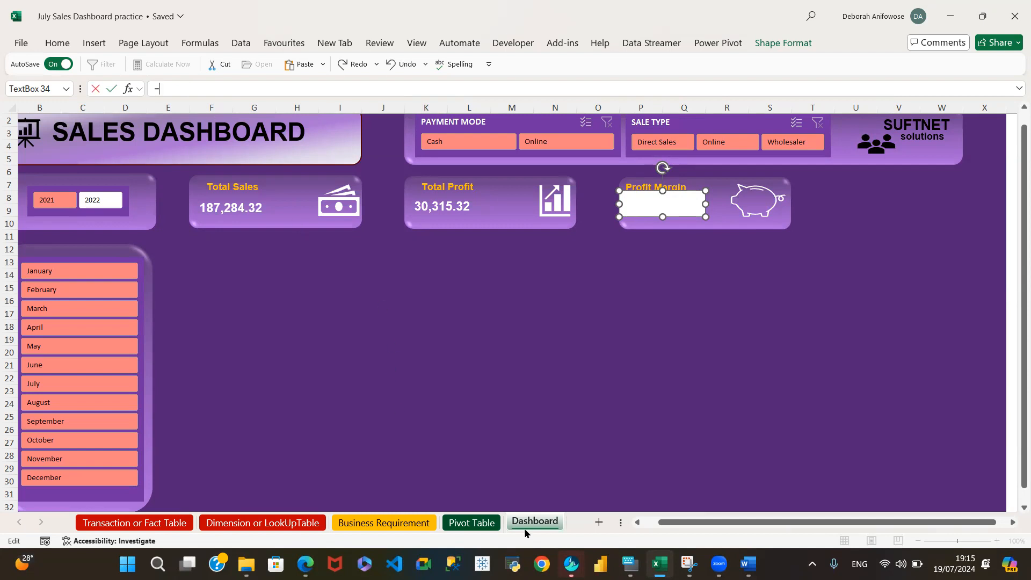
left_click(472, 523)
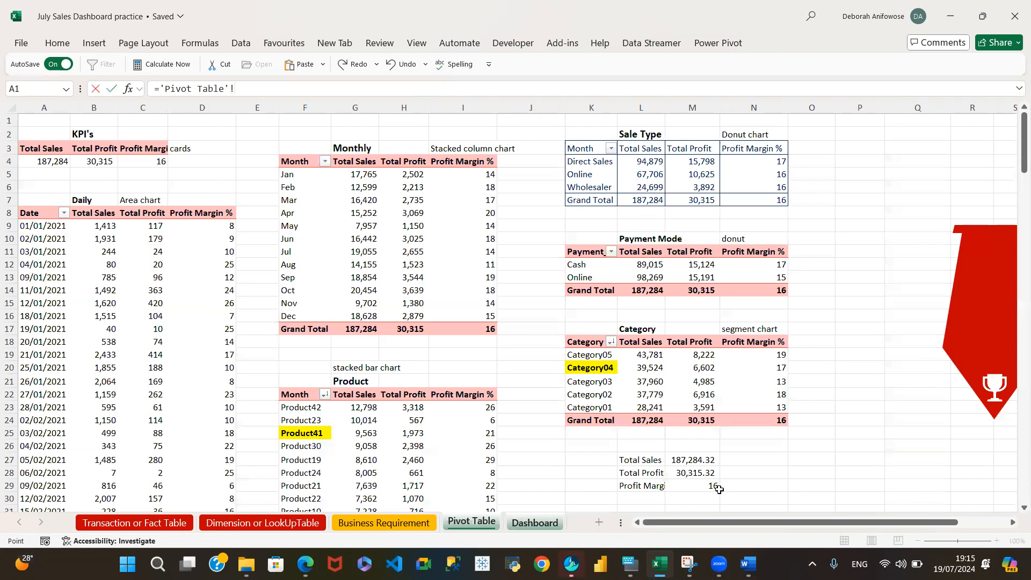
left_click(701, 484)
left_click(110, 88)
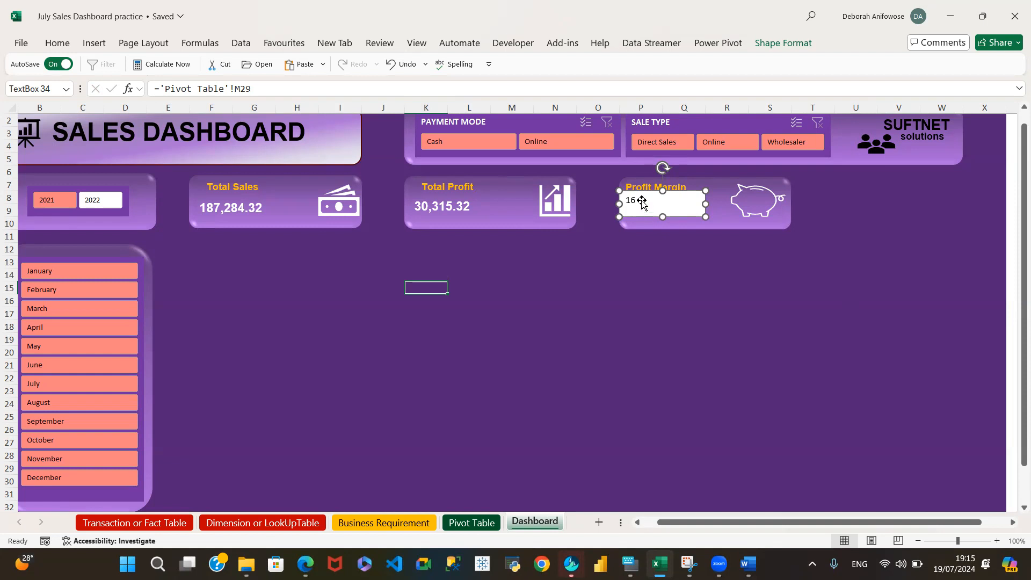
- Position the linked text box just below the Profit Margin title and narrow it slightly to fit beside the piggy bank icon
mouse_move(641, 200)
left_mouse_down()
mouse_move(653, 206)
mouse_move(644, 207)
left_mouse_up()
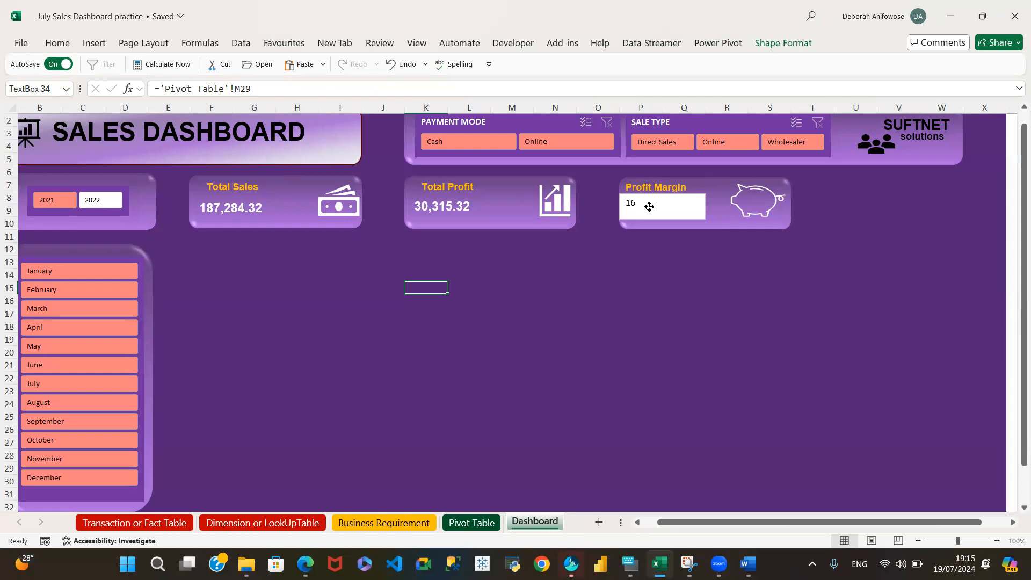
left_click_drag(655, 207, 655, 210)
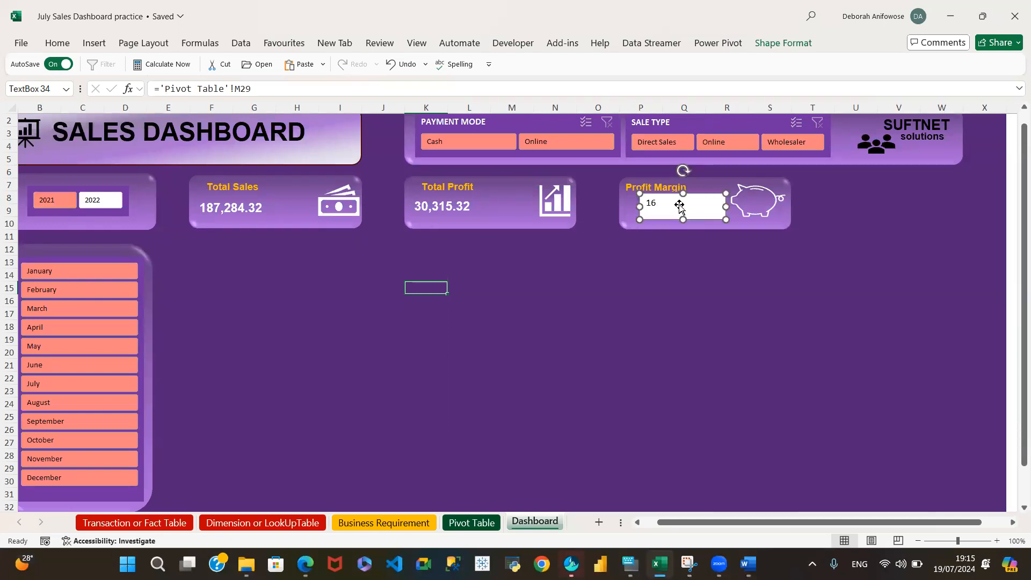
left_click_drag(682, 204, 661, 212)
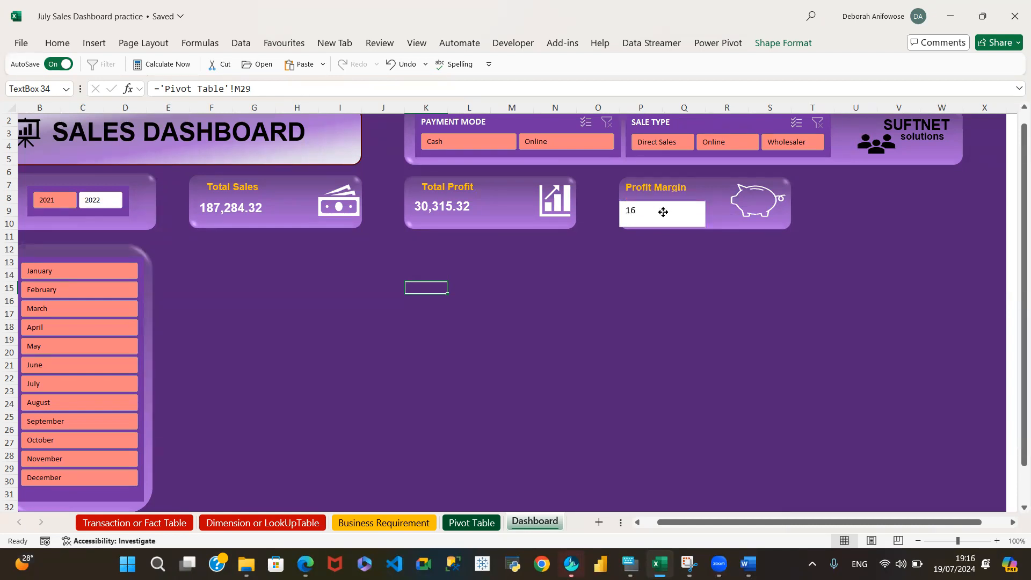
left_click_drag(663, 209, 659, 198)
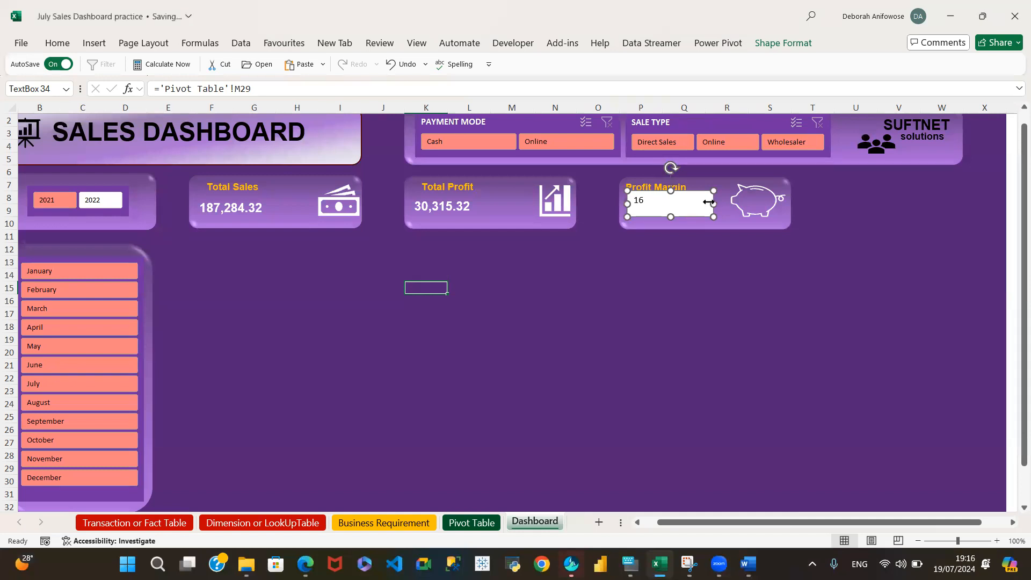
left_click_drag(710, 204, 659, 205)
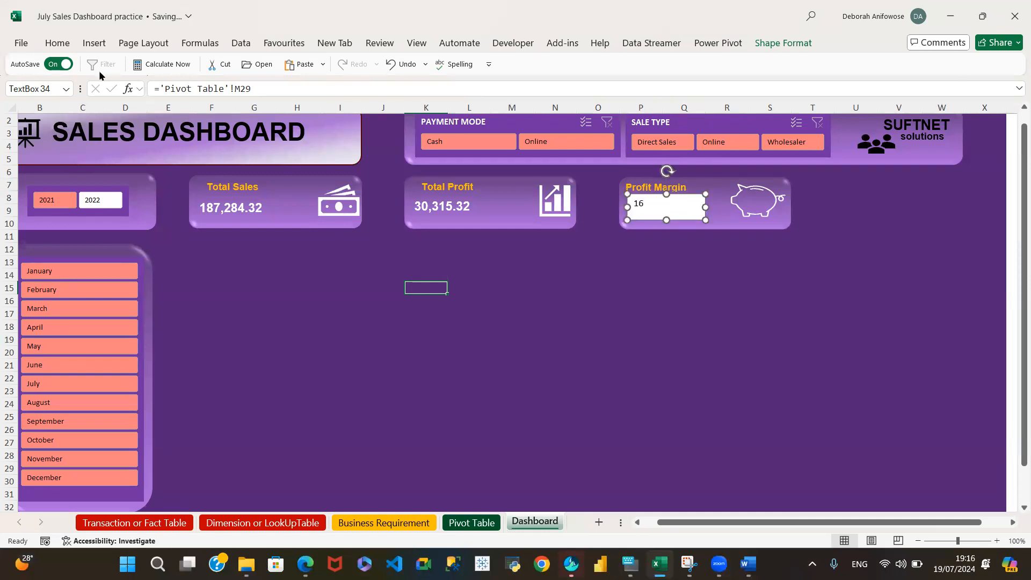
- Copy the Total Profit value's formatting onto the Profit Margin value with Format Painter
left_click(448, 209)
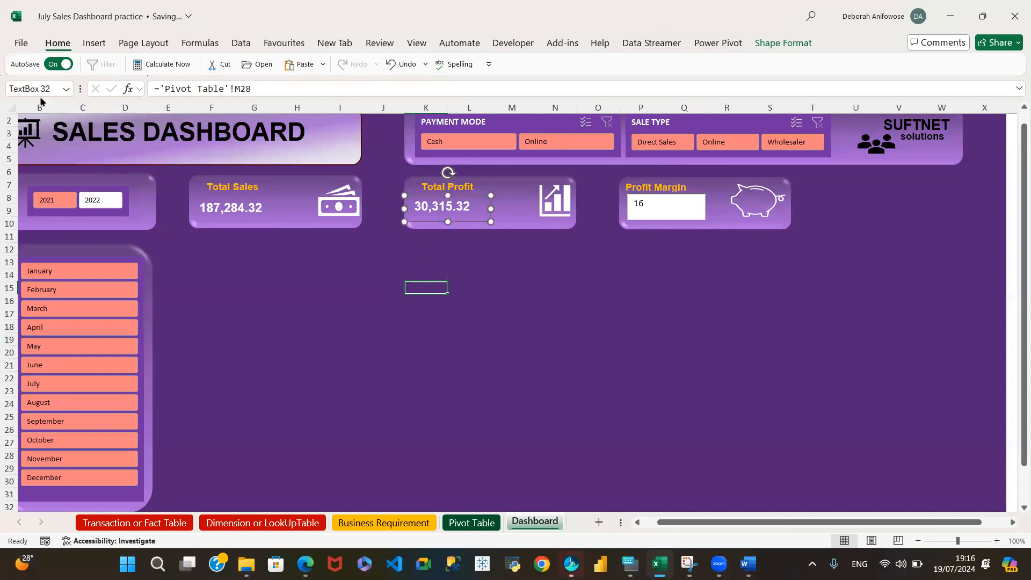
left_click(62, 46)
left_click(50, 96)
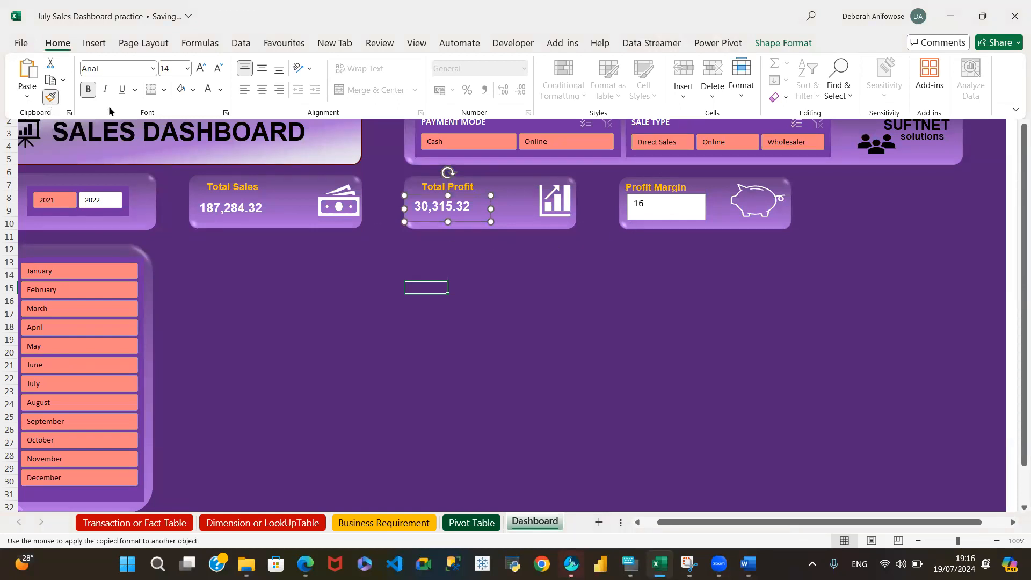
left_click(666, 205)
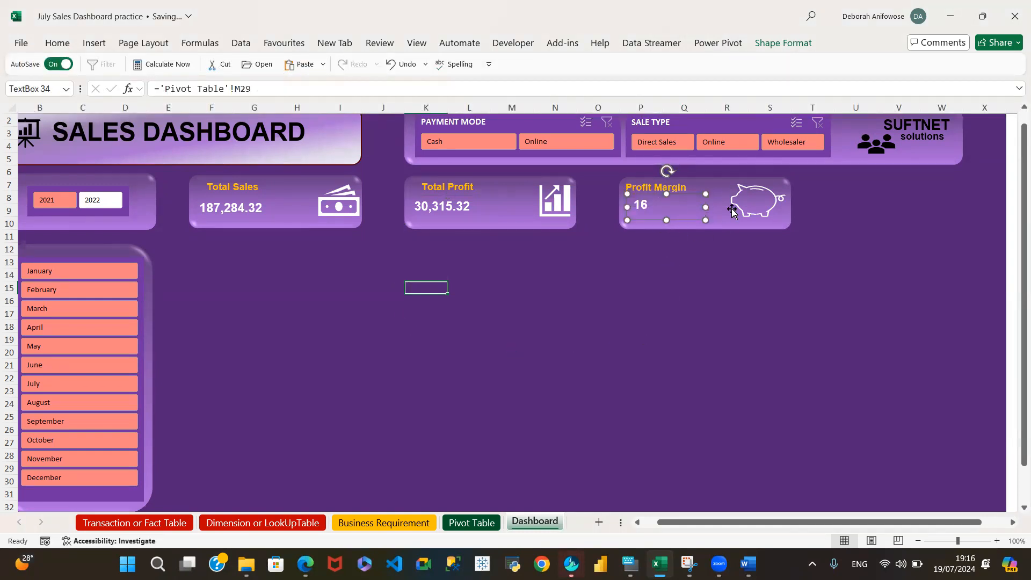
left_click(678, 262)
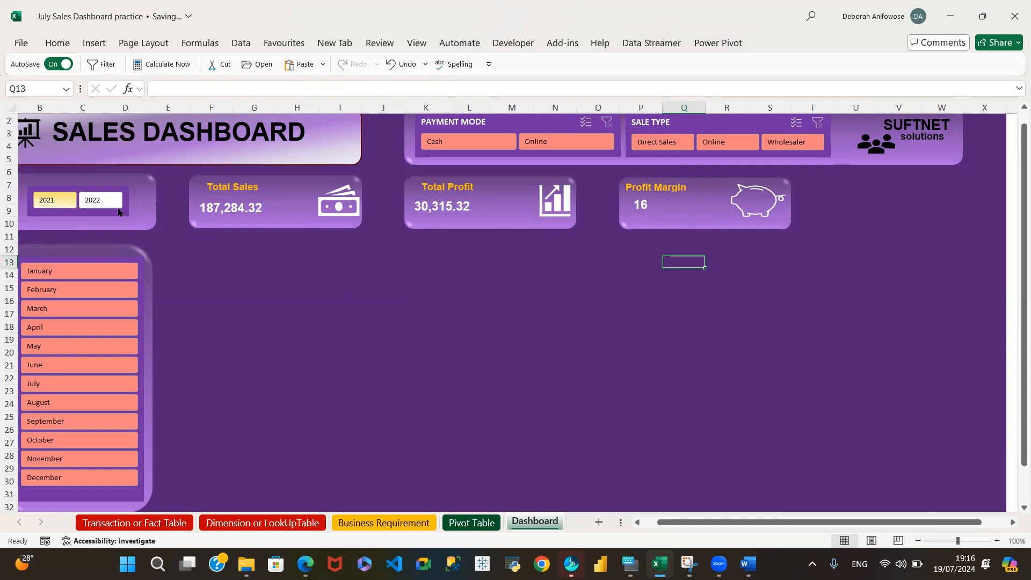
- Move the month slicer panel down about two rows and extend the year slicer panel downward into the freed space
left_click(143, 196)
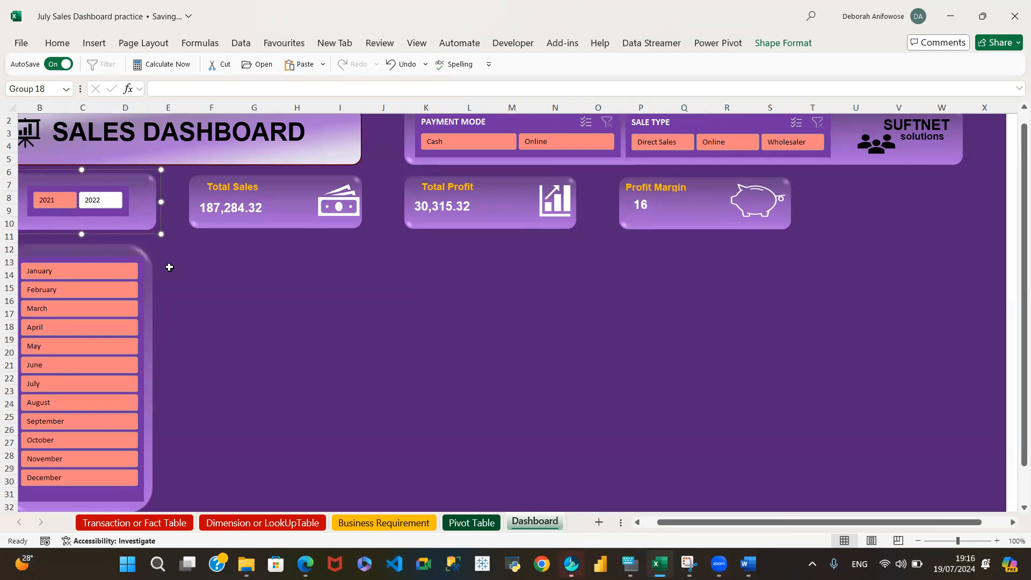
left_click_drag(85, 255, 109, 288)
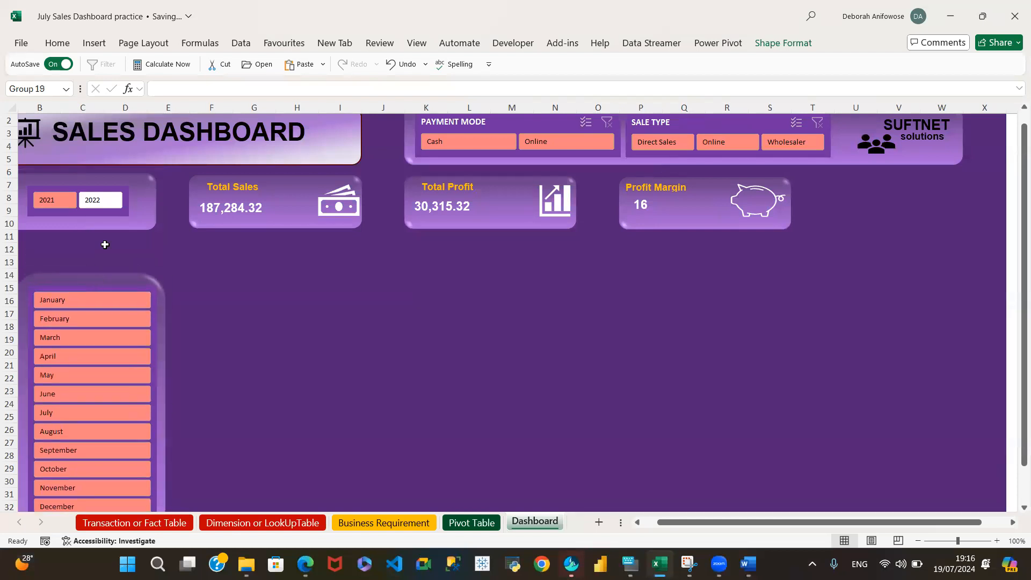
left_click(151, 215)
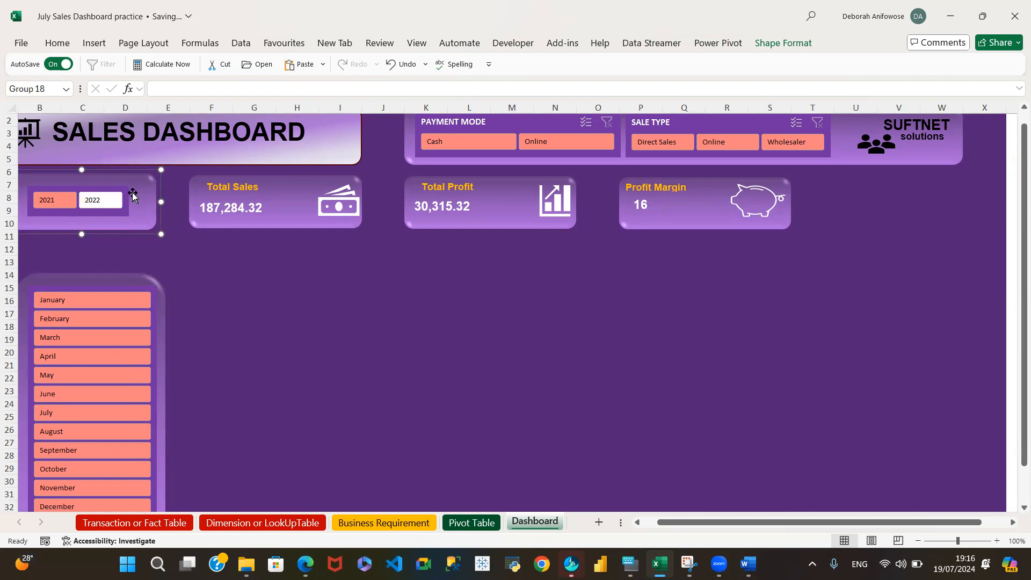
left_click(135, 219)
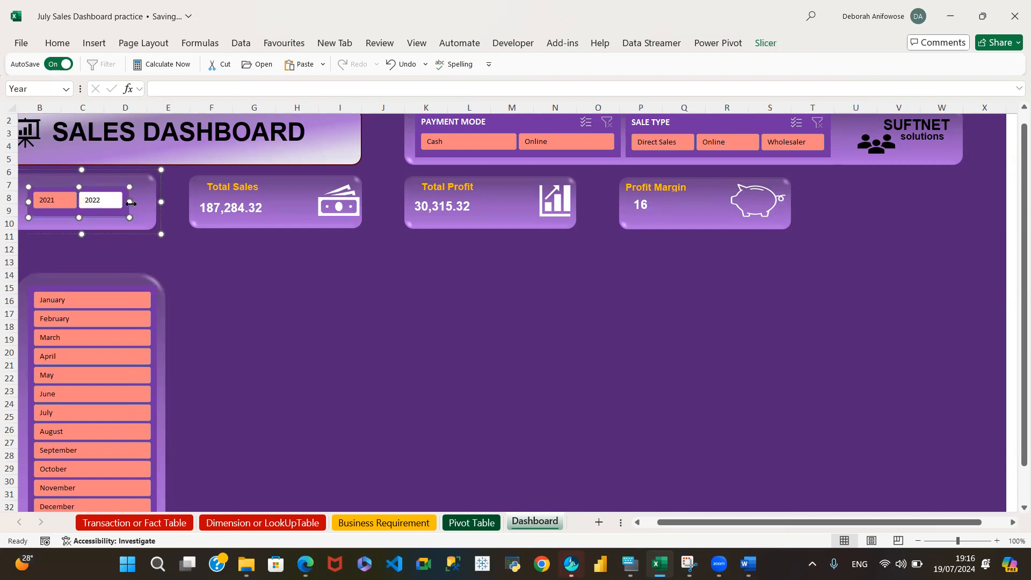
left_click_drag(82, 235, 84, 260)
left_click(102, 226)
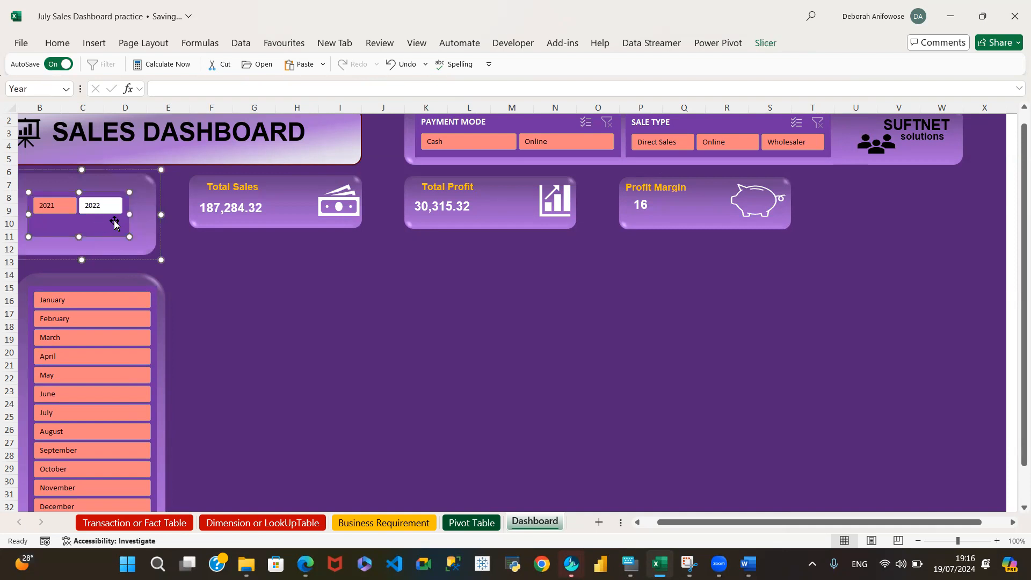
- Filter the dashboard to 2022 and widen the Year slicer to about 4.7 cm within its panel
left_click(102, 206)
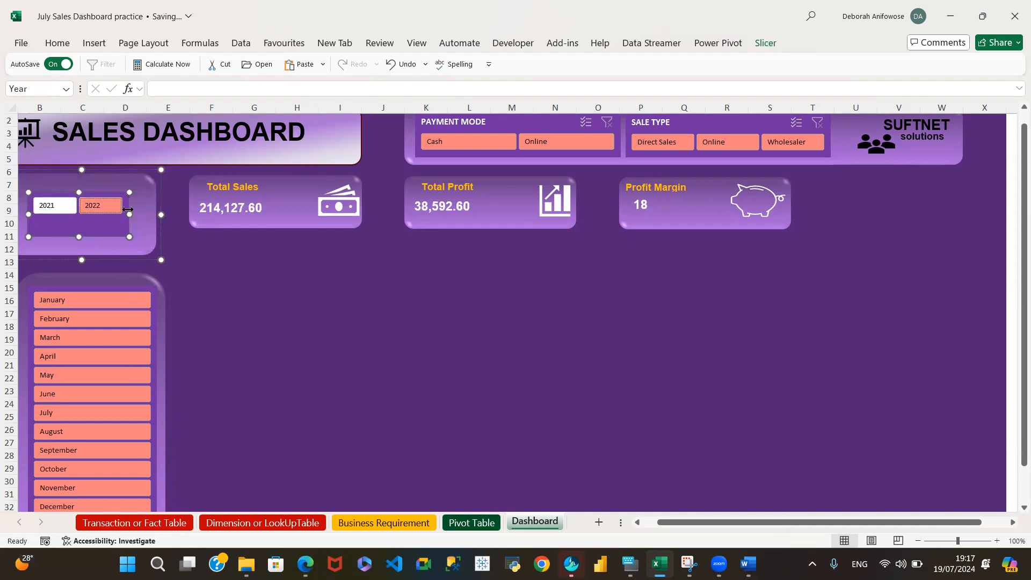
left_click_drag(133, 215, 151, 215)
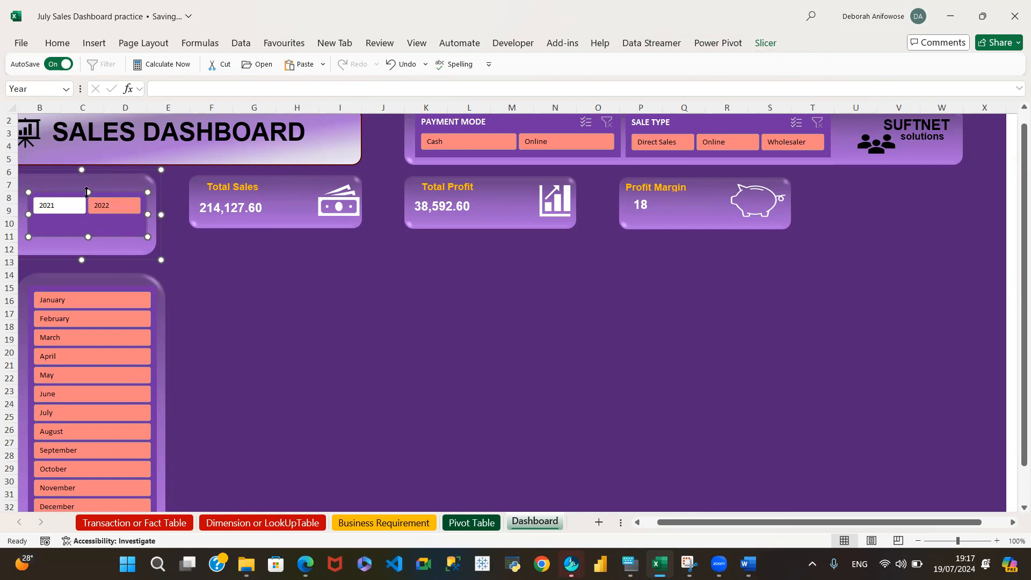
left_click_drag(86, 191, 89, 186)
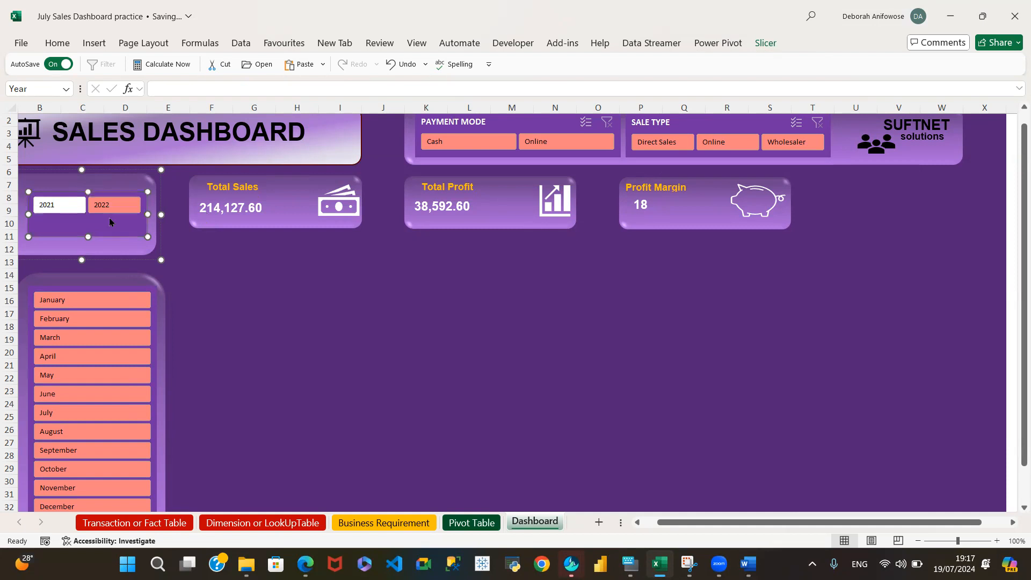
- Display the Year slicer's header with the caption Year and clear its year filter
left_click(765, 44)
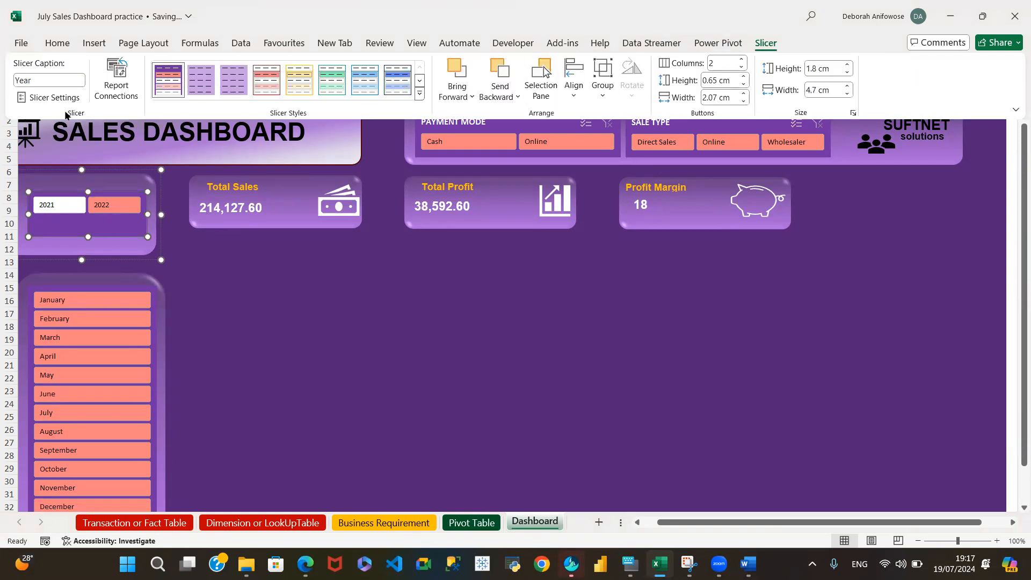
left_click(54, 97)
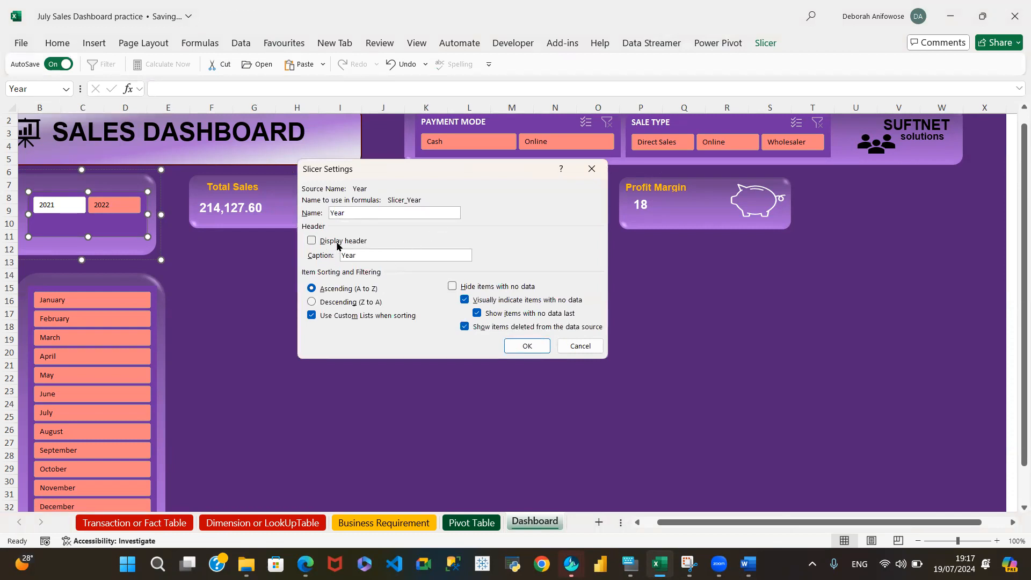
left_click(312, 242)
left_click(527, 347)
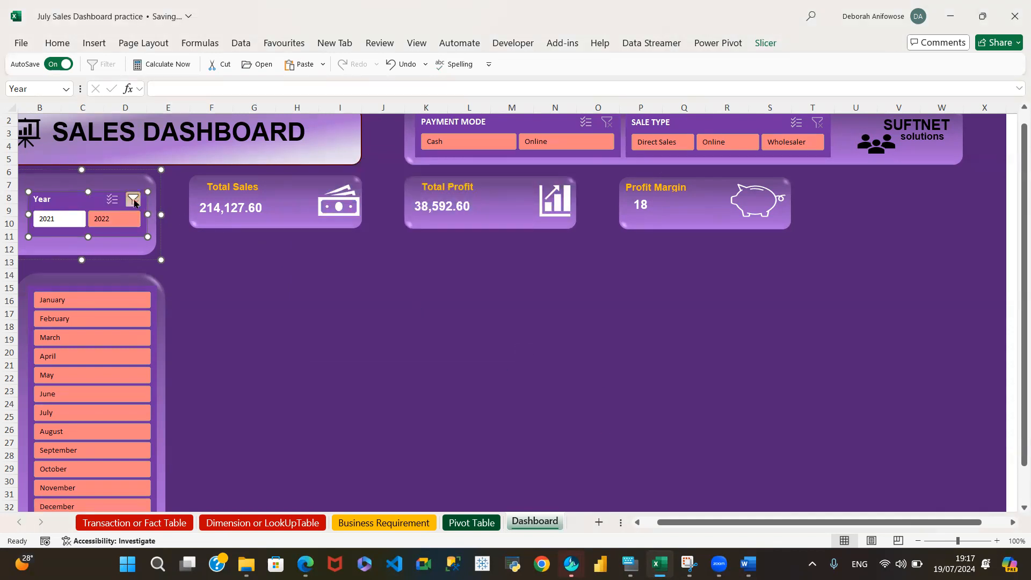
left_click(133, 200)
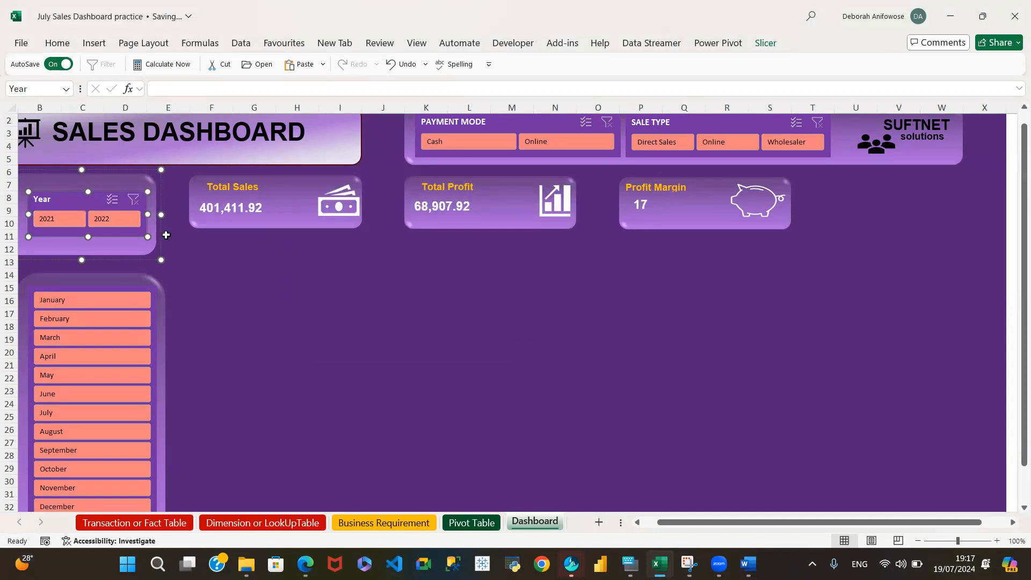
- Display the header with the caption Month on the month slicer
left_click(152, 300)
left_click(150, 300)
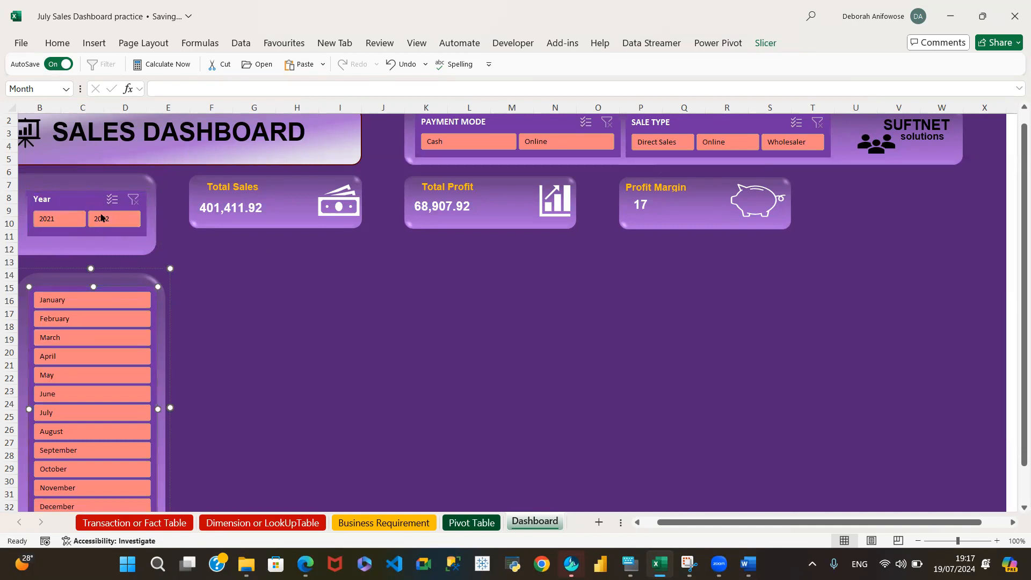
left_click(765, 44)
left_click(55, 97)
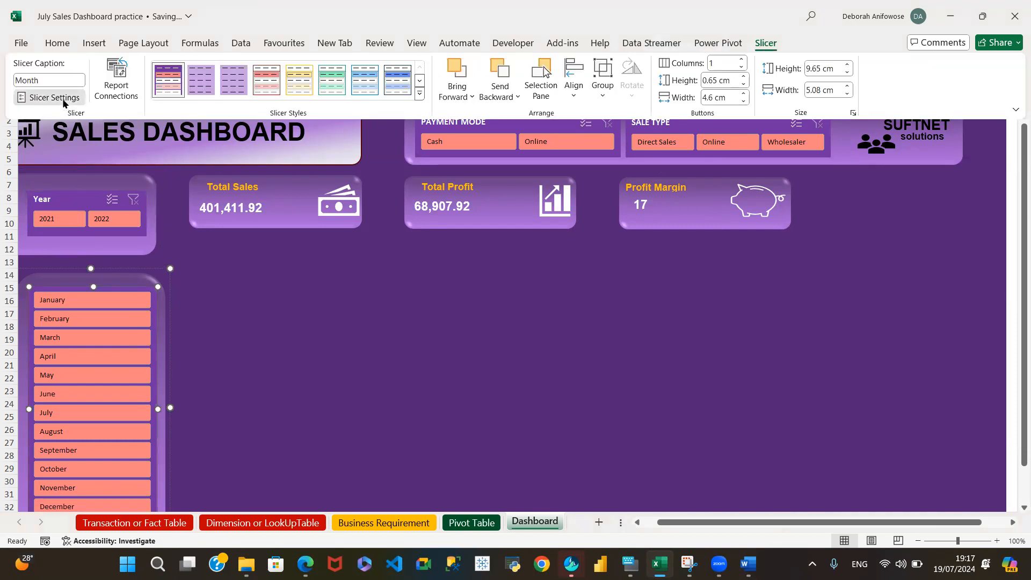
left_click(311, 240)
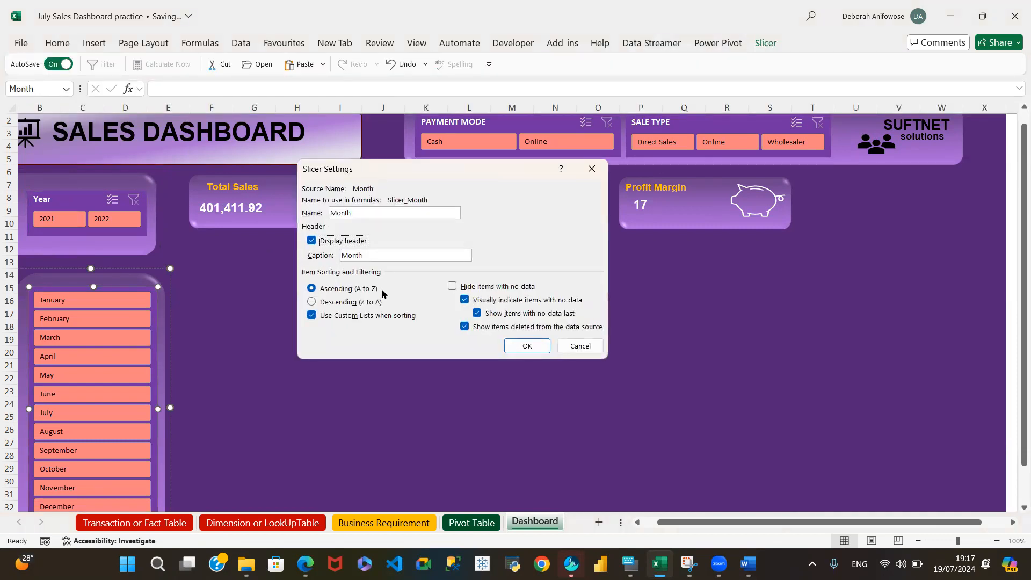
left_click(516, 345)
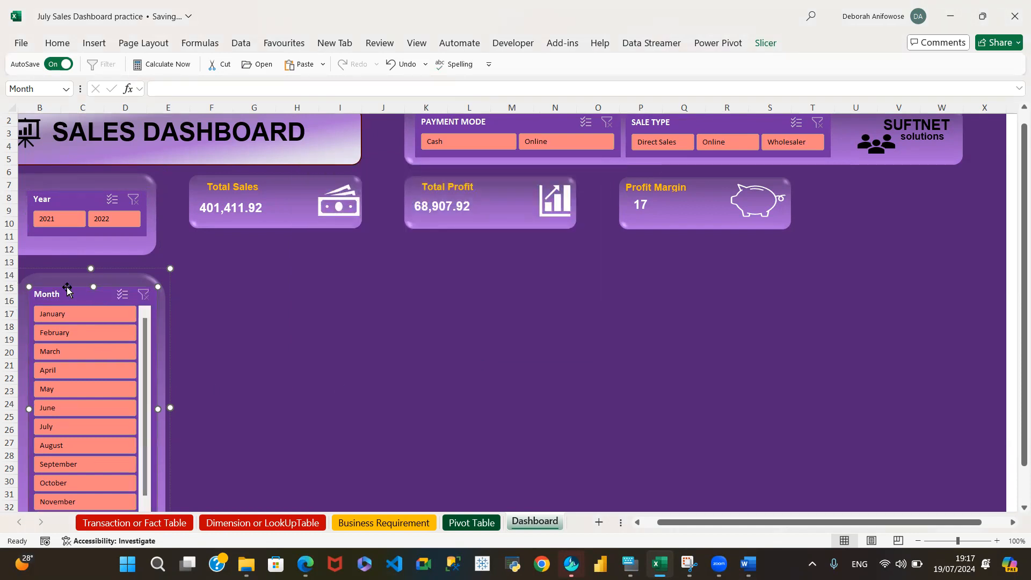
- Test the Month slicer on the KPI cards by filtering to January and finally to February
left_click(79, 315)
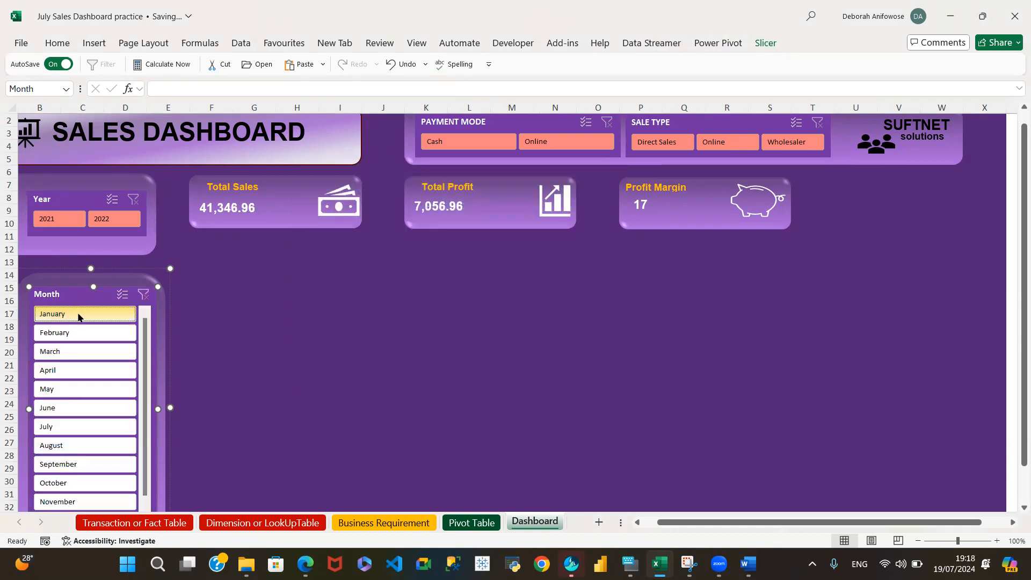
left_click(98, 338)
left_click(104, 318)
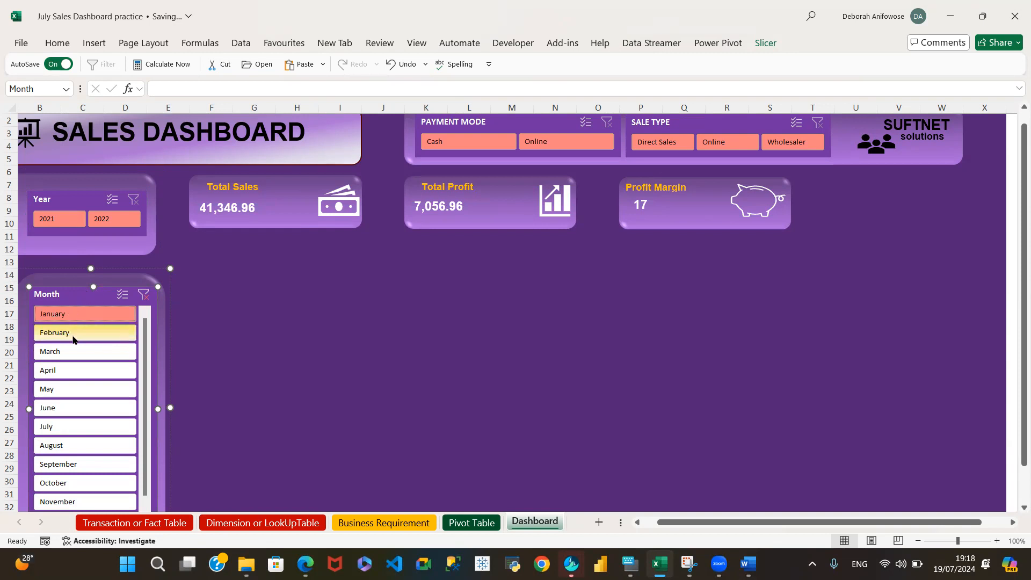
left_click(84, 333)
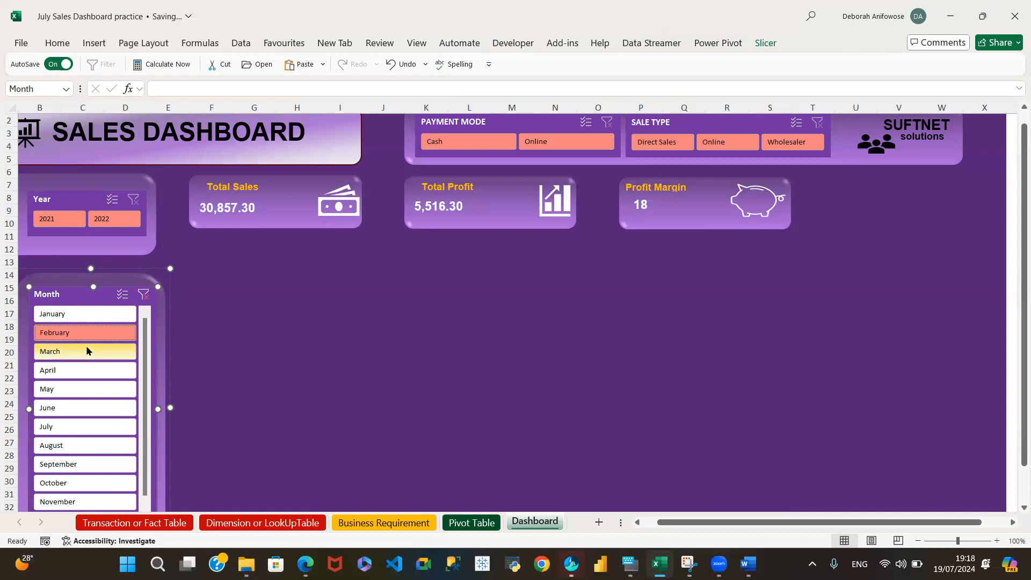
- Test the Month slicer on the KPI cards with March, April, June and January, and clear its filter
left_click(86, 353)
left_click(79, 375)
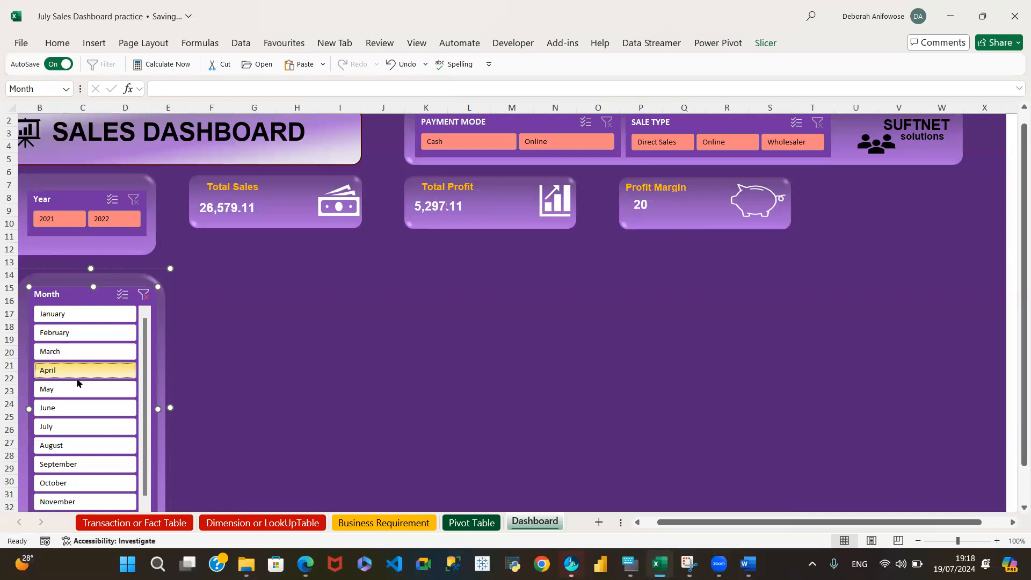
left_click(77, 407)
left_click(97, 313)
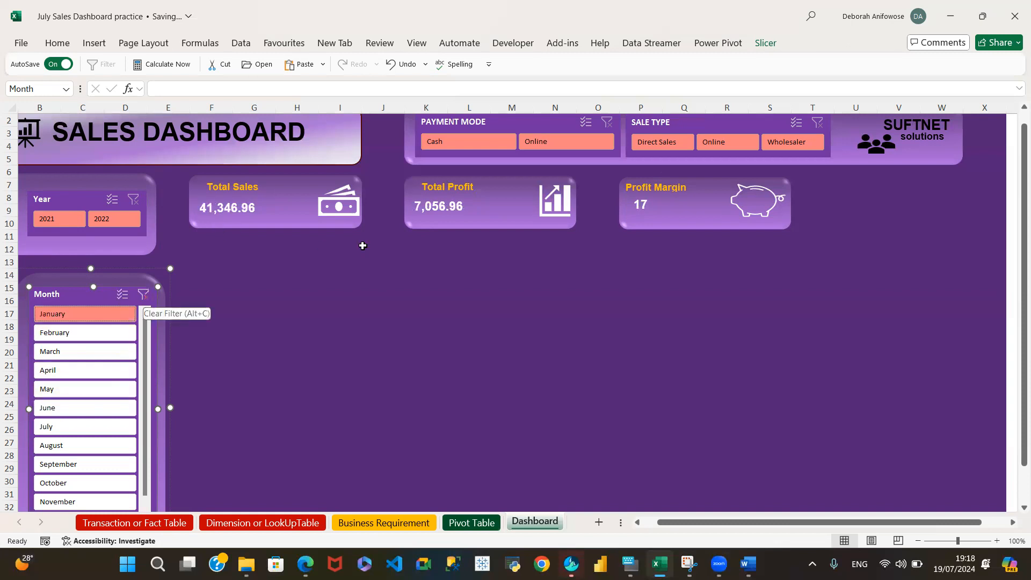
left_click(142, 296)
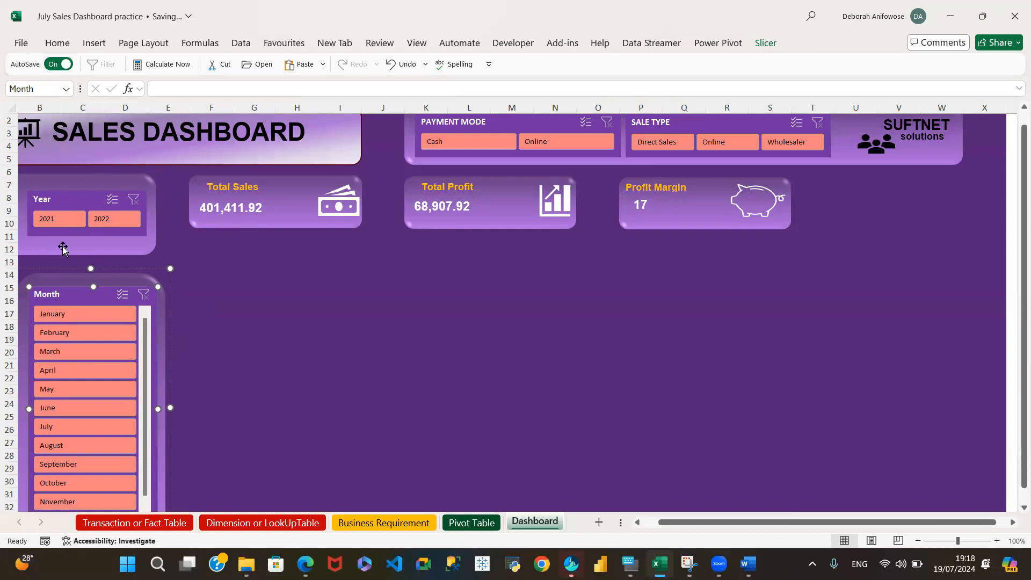
- Shorten the Year slicer panel, move the Month panel up beneath it, and shift the Year panel right to line up with it
left_click(64, 249)
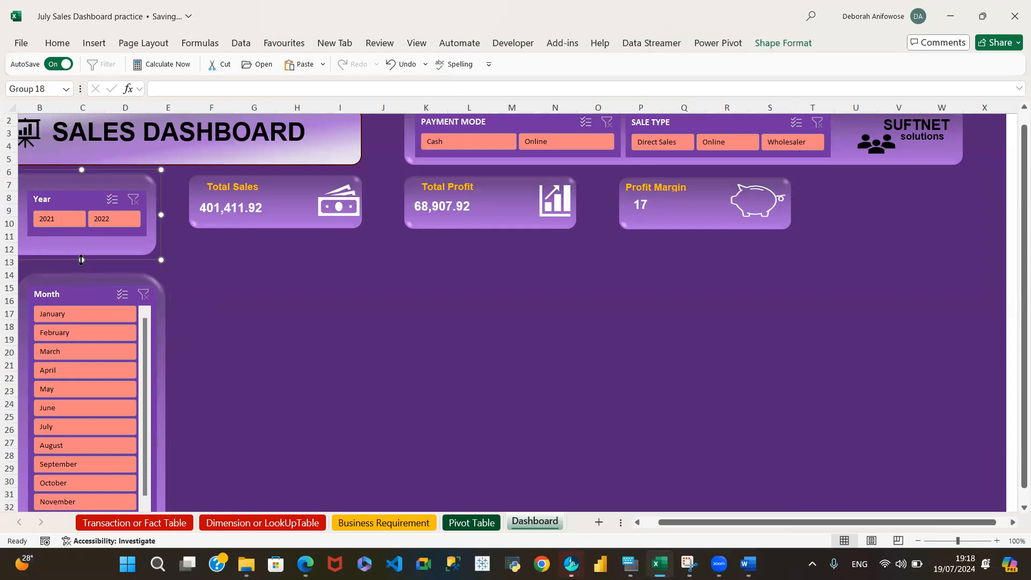
left_click_drag(81, 259, 81, 247)
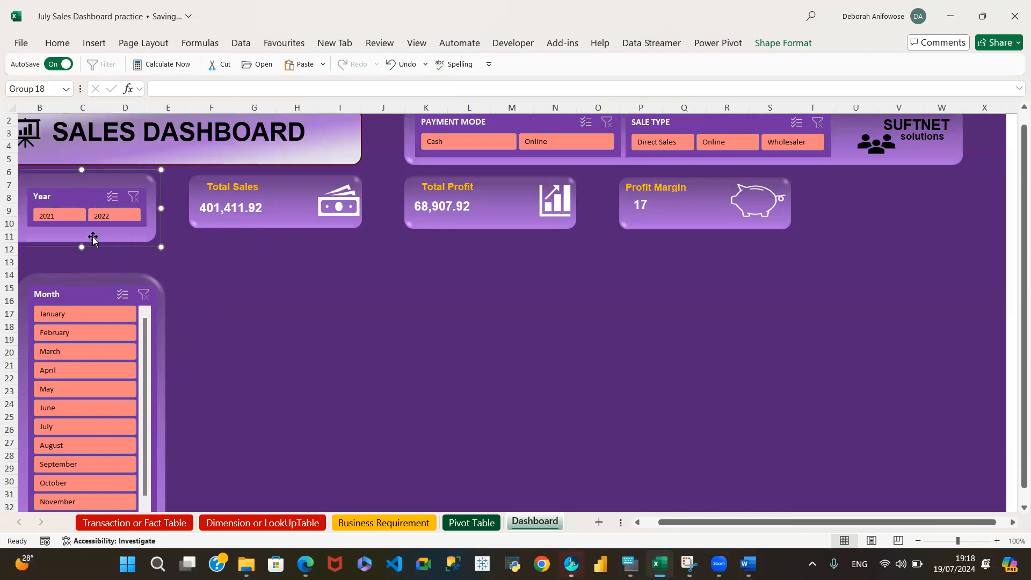
left_click(76, 277)
left_click_drag(76, 277, 92, 264)
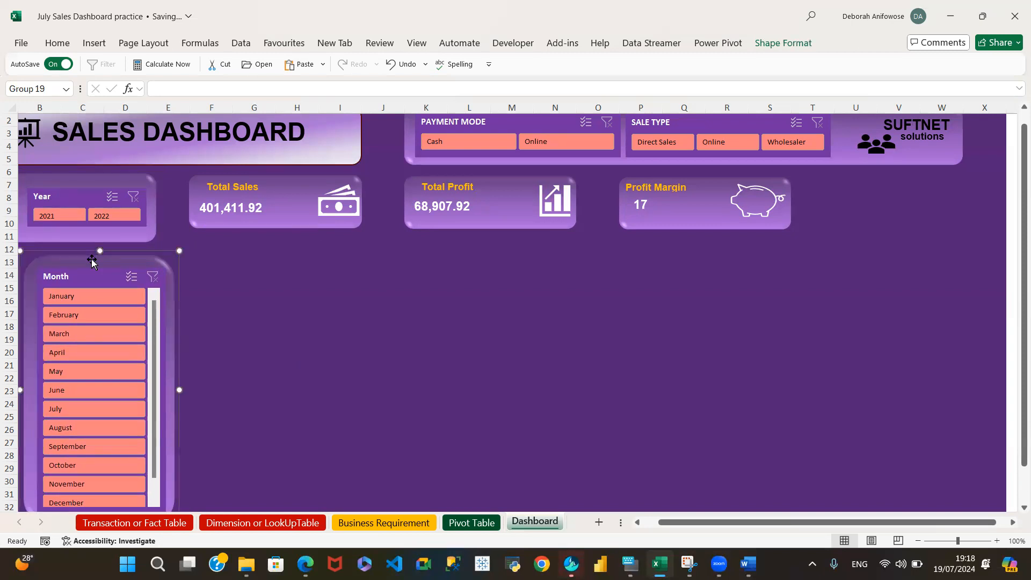
left_click_drag(25, 234, 50, 239)
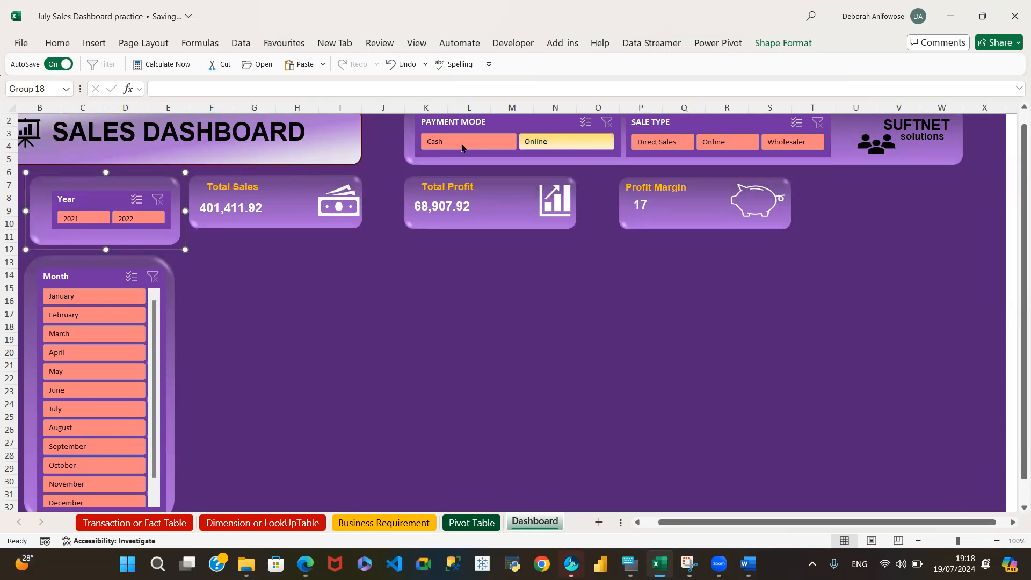
- Shift the title banner right to end just before the Payment Mode panel and move the SALES DASHBOARD text right within it
left_click(332, 144)
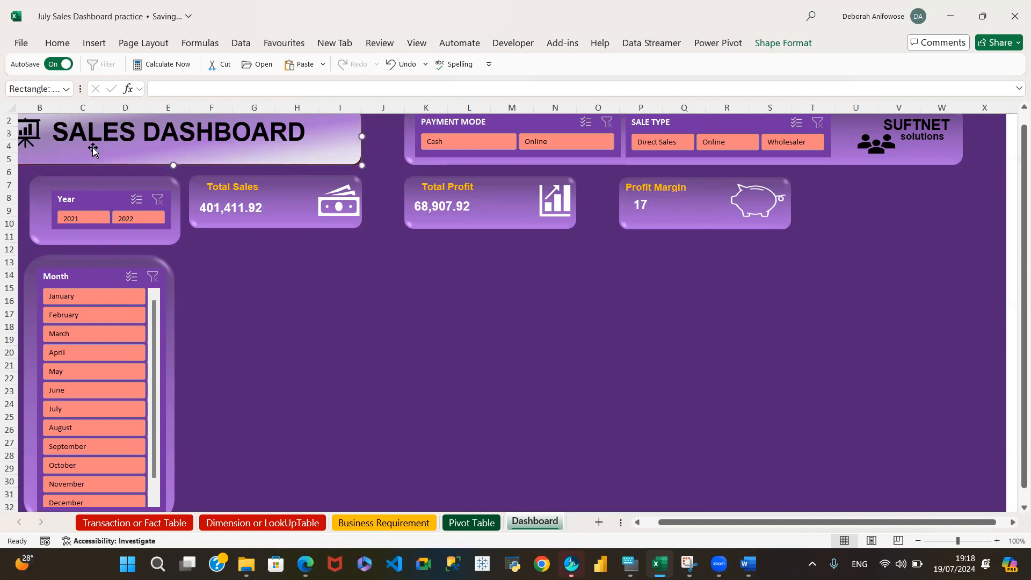
left_click_drag(70, 156, 105, 157)
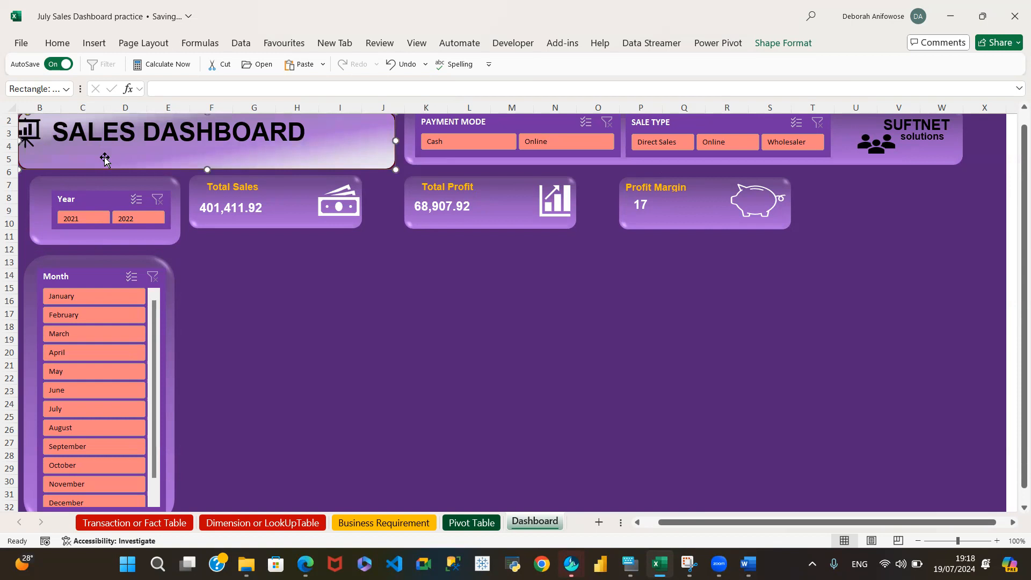
left_click(136, 138)
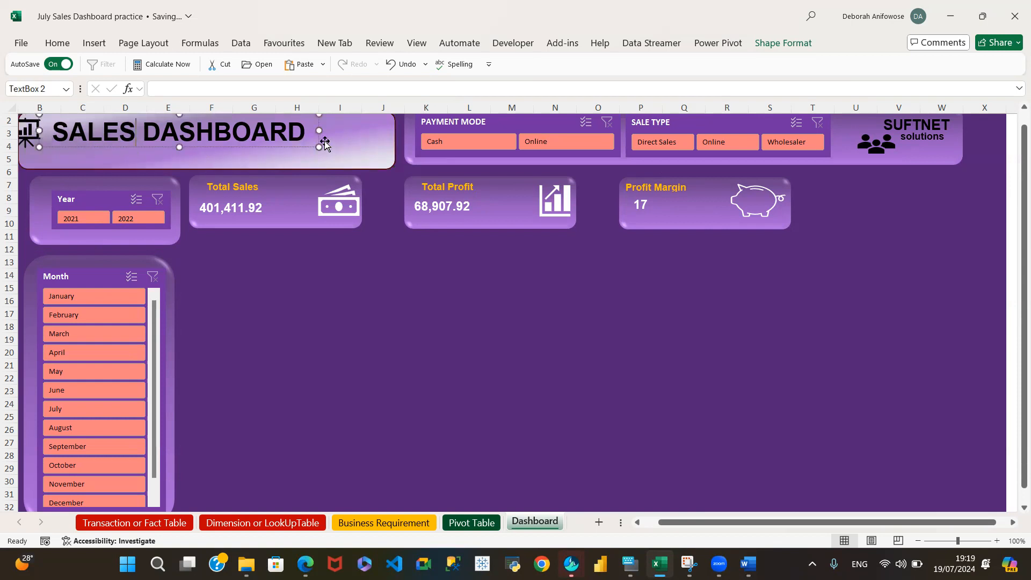
left_click_drag(320, 131, 362, 131)
left_click_drag(48, 132, 67, 132)
- Move the presentation chart icon right so it sits directly before the SALES DASHBOARD title
left_click(33, 130)
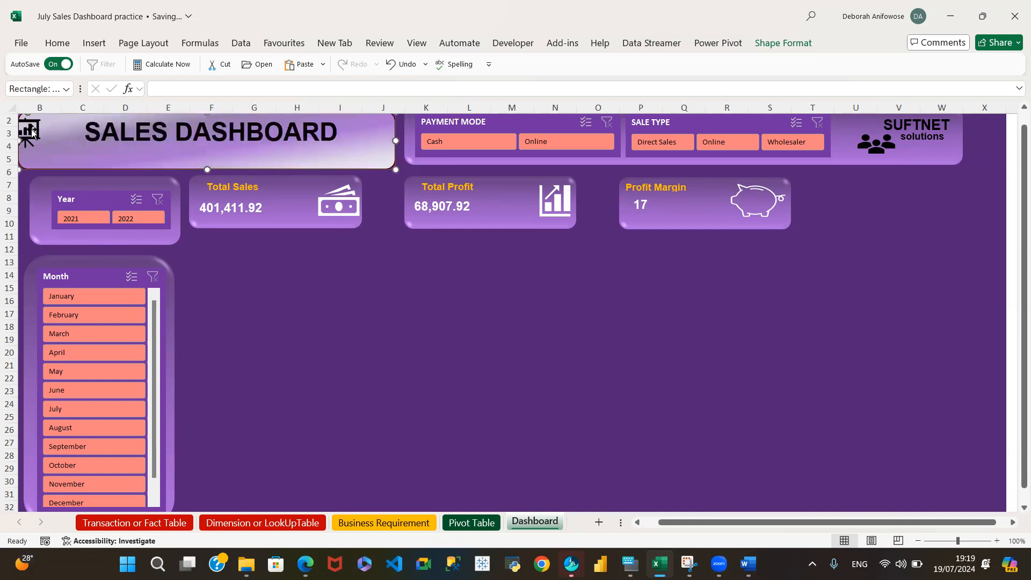
left_click(29, 129)
left_click_drag(29, 128, 61, 129)
key("ctrl+z")
key("ctrl+y")
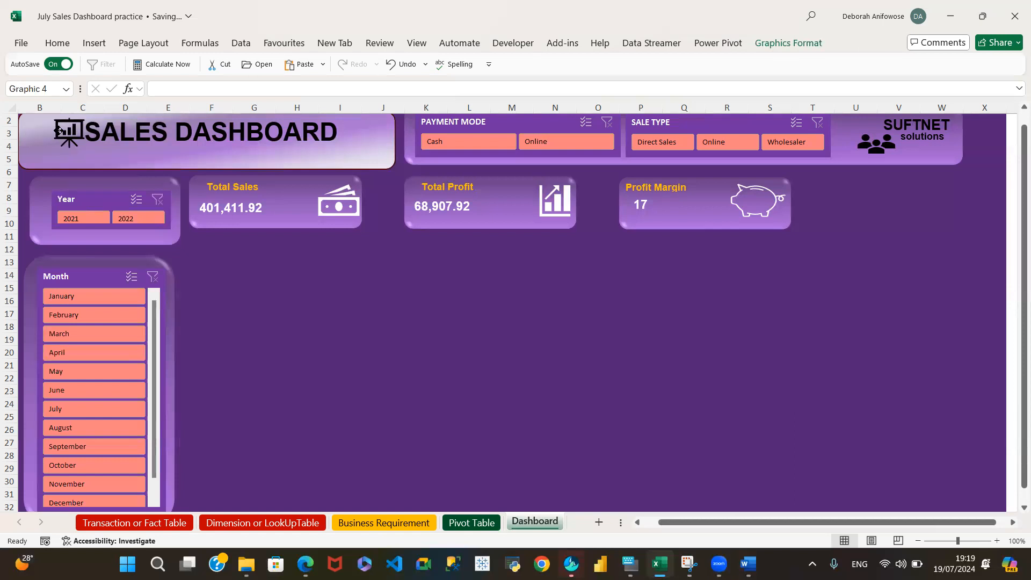
key("ctrl+z")
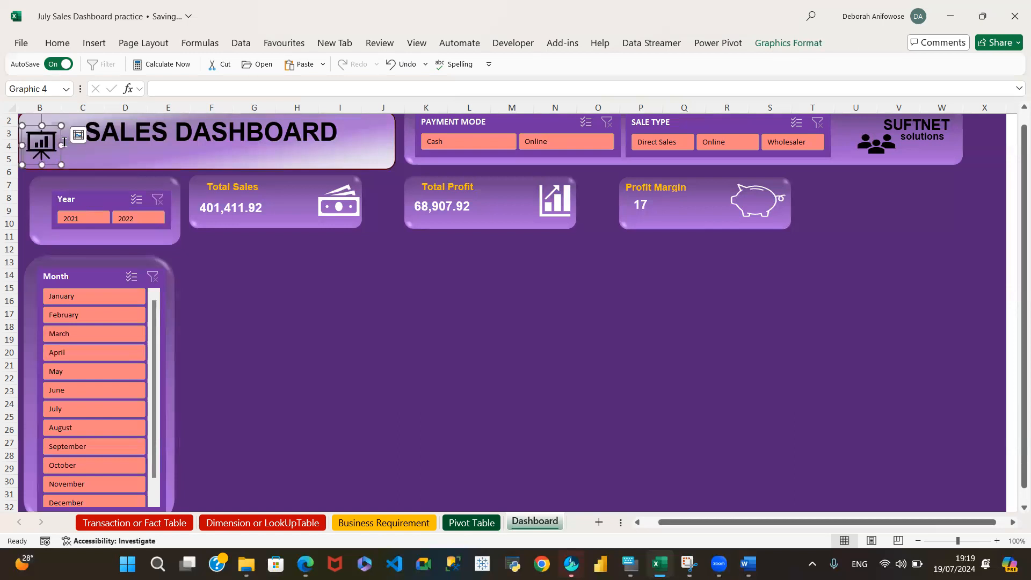
key("ctrl+y")
left_click_drag(57, 132, 61, 130)
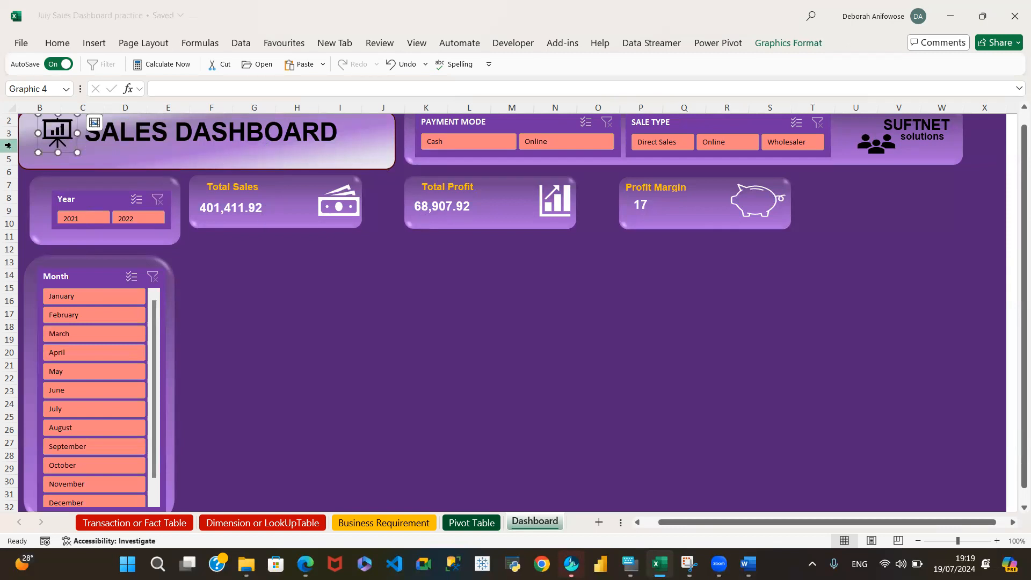
left_click(311, 292)
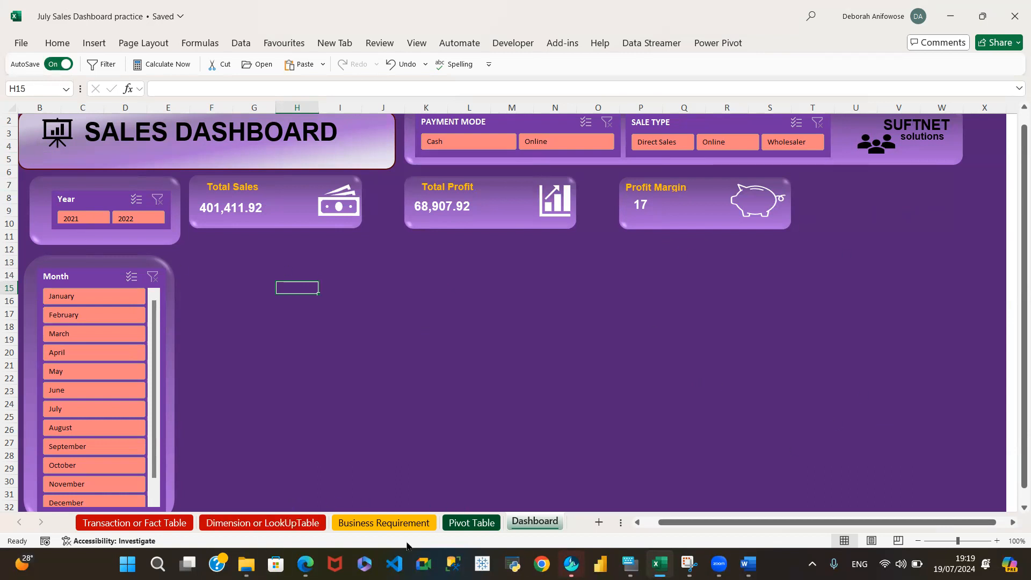
- Examine the reference dashboard image in Snipping Tool and return to the Excel workbook
mouse_move(689, 564)
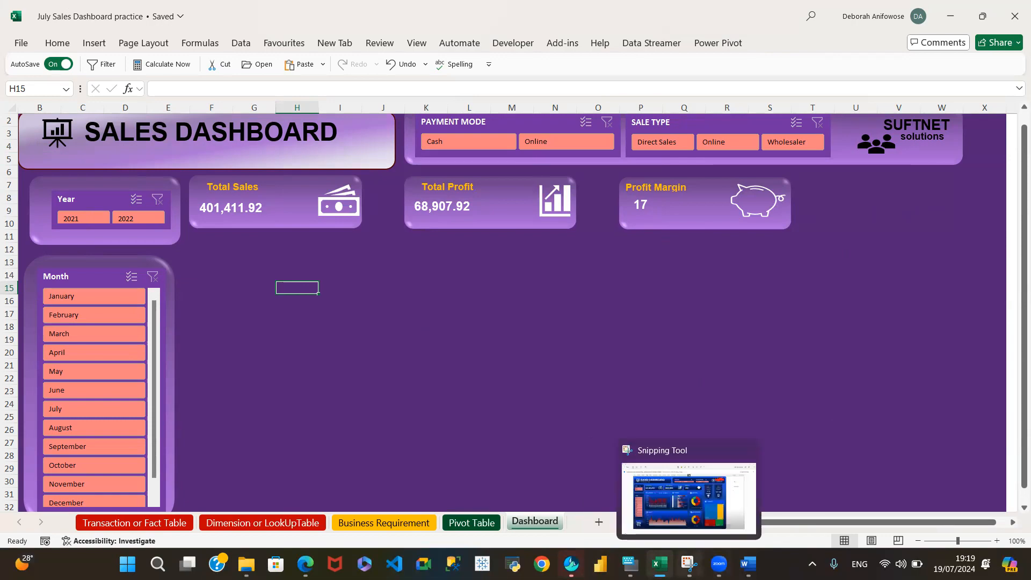
left_click(689, 500)
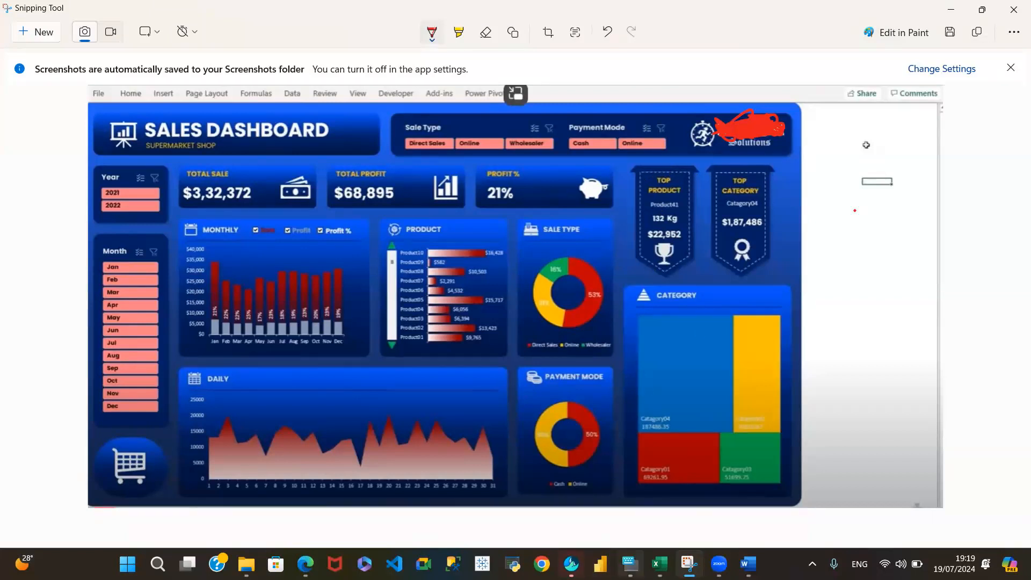
mouse_move(659, 564)
left_click(661, 510)
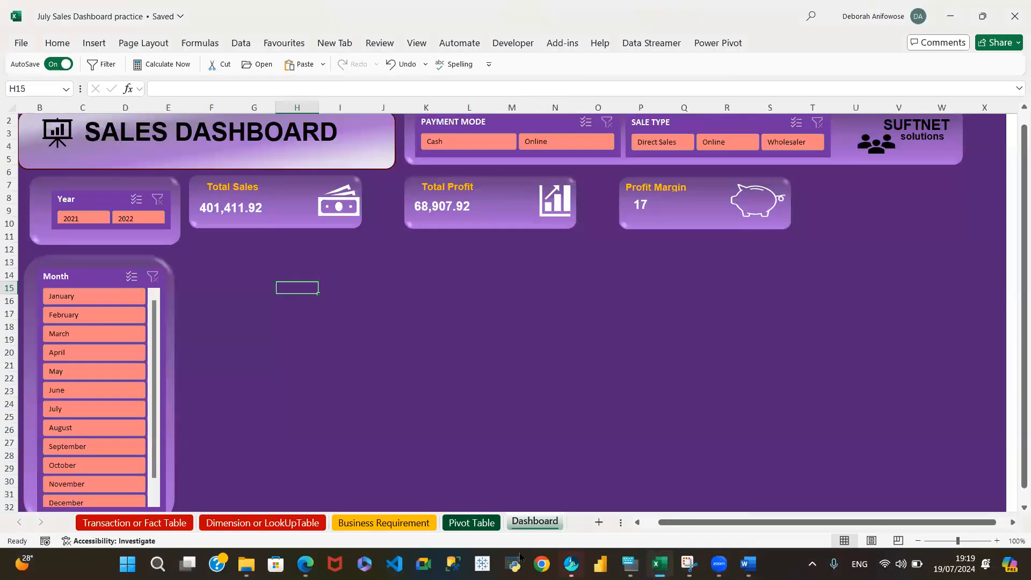
- Locate the red ribbon badge on the Pivot Table sheet and compare it with the Top Product badge in the reference image
left_click(472, 522)
left_click_drag(684, 527, 725, 530)
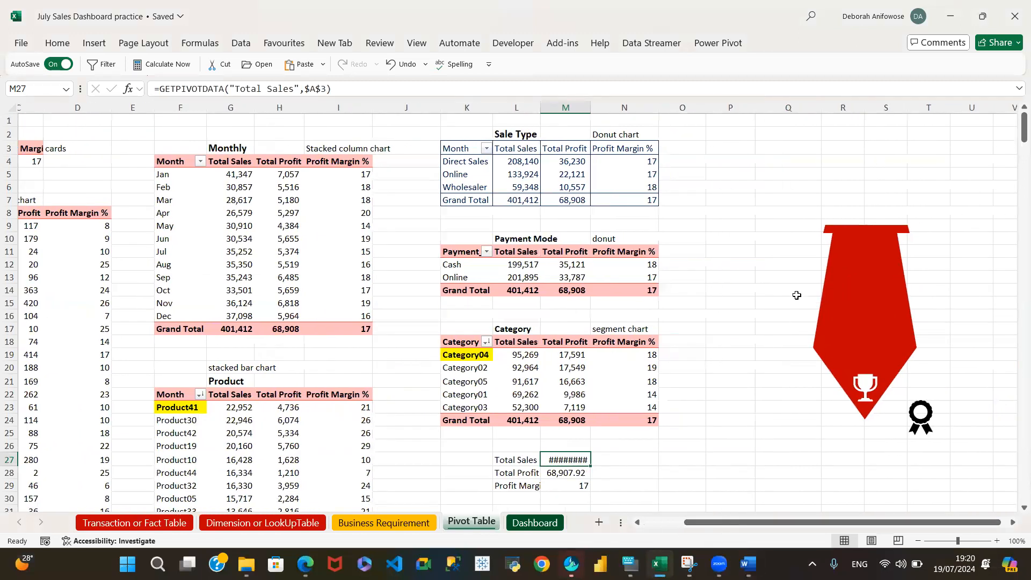
left_click(848, 273)
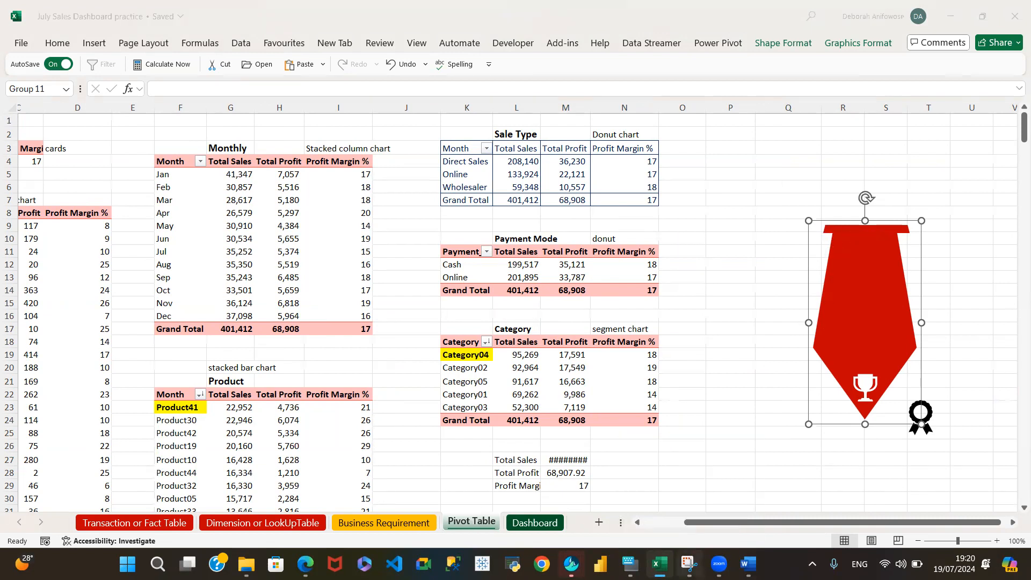
left_click(690, 564)
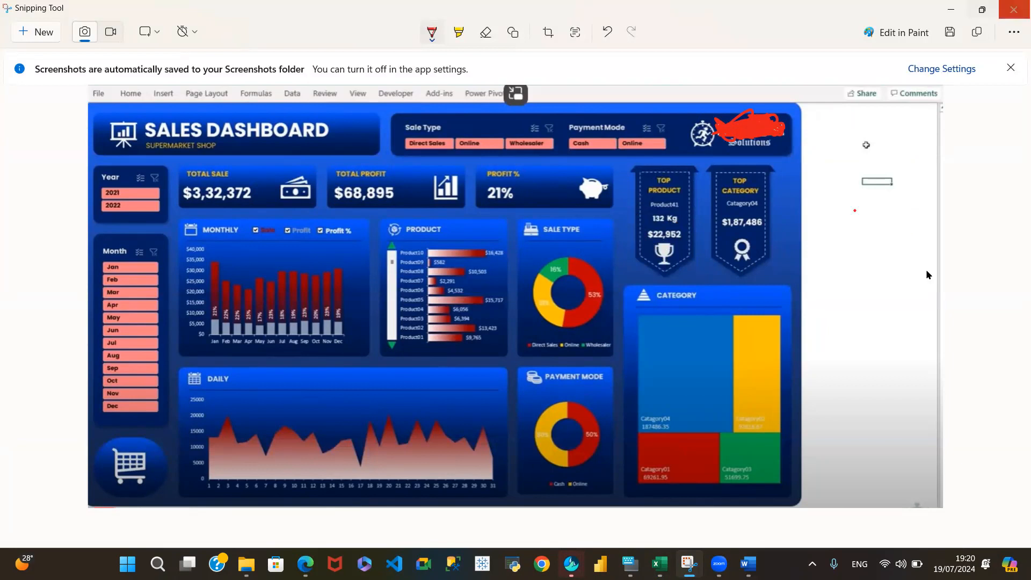
mouse_move(718, 563)
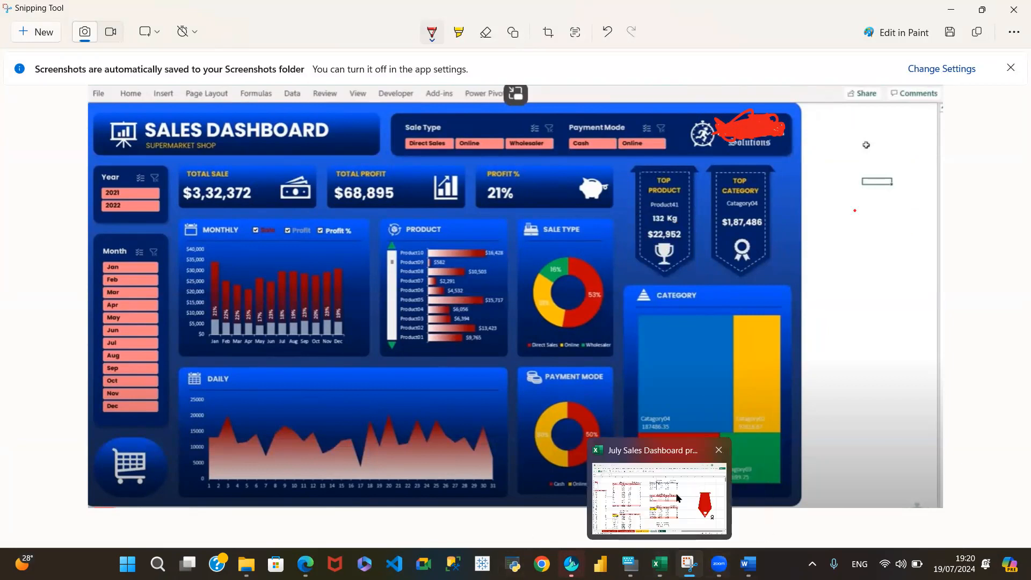
left_click(660, 563)
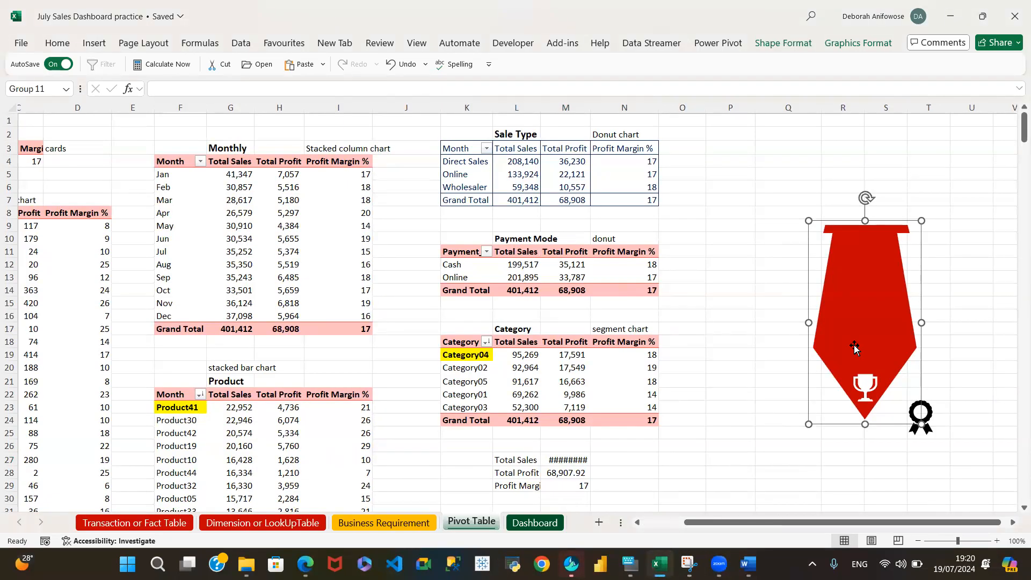
- Move the red ribbon badge left towards the pivot tables and draw a rectangle covering about R3 to T8
left_click_drag(872, 293, 776, 288)
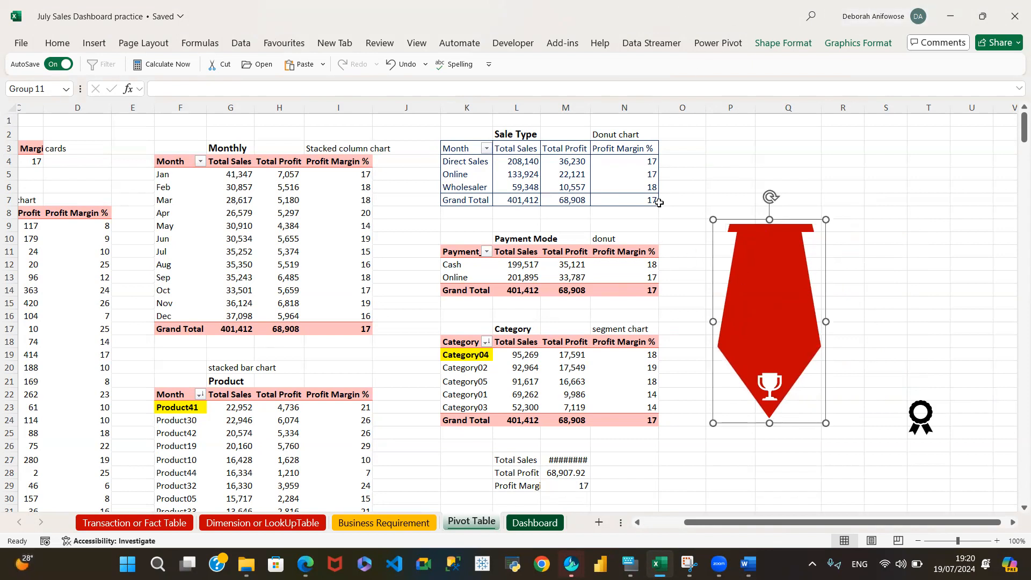
left_click(857, 202)
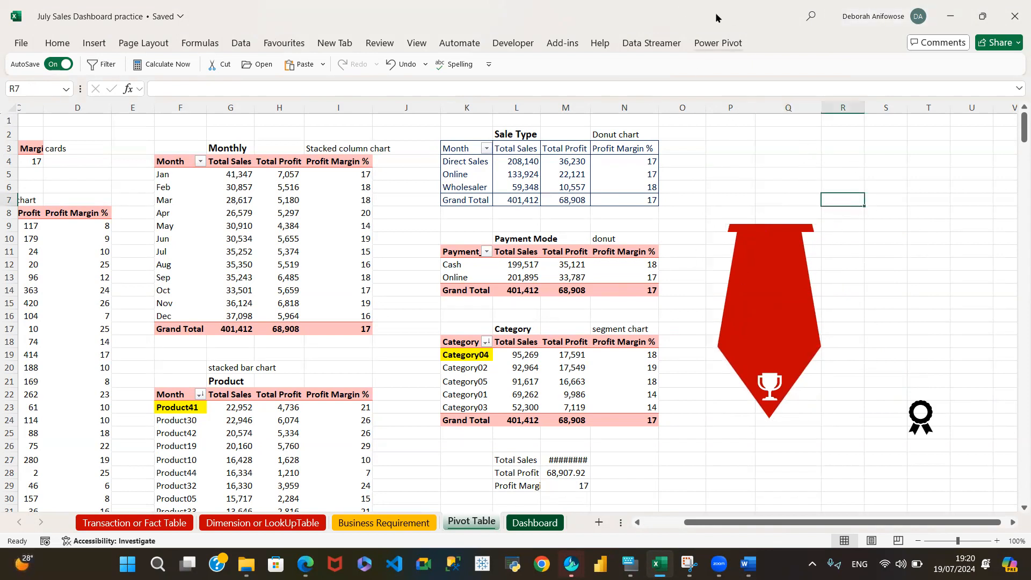
left_click(96, 48)
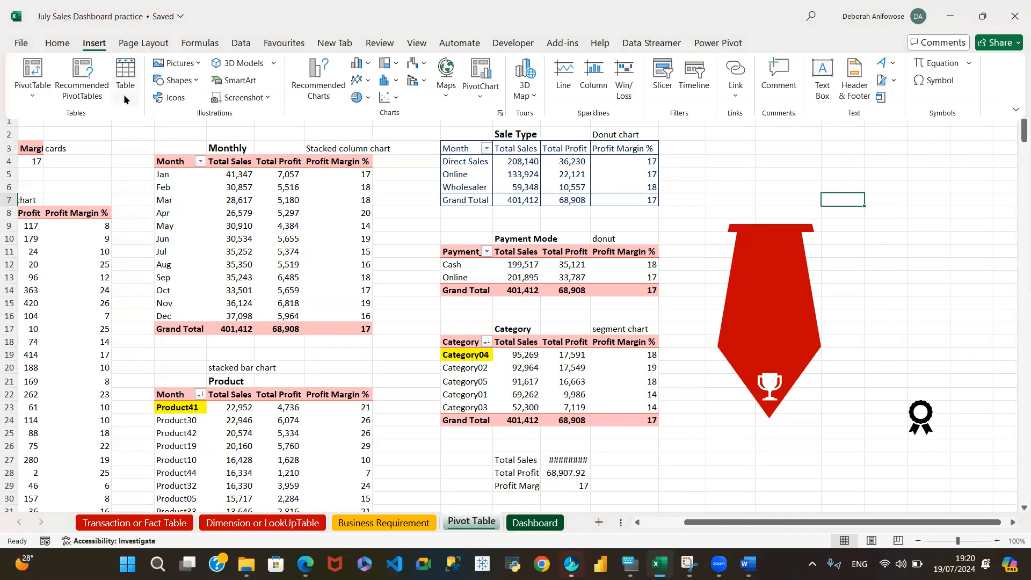
left_click(193, 80)
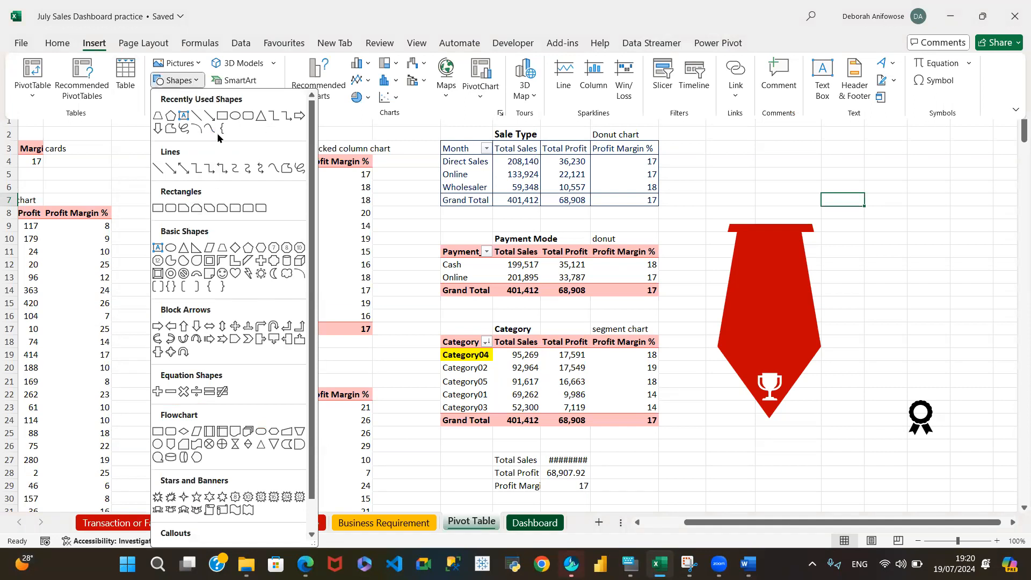
left_click(222, 116)
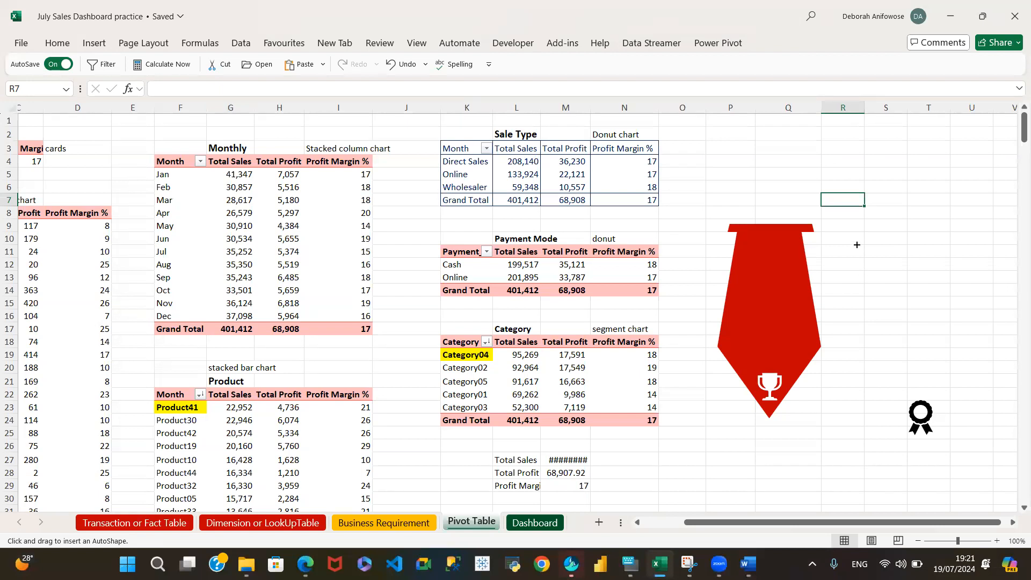
mouse_move(821, 140)
left_mouse_down()
mouse_move(892, 218)
mouse_move(951, 219)
left_mouse_up()
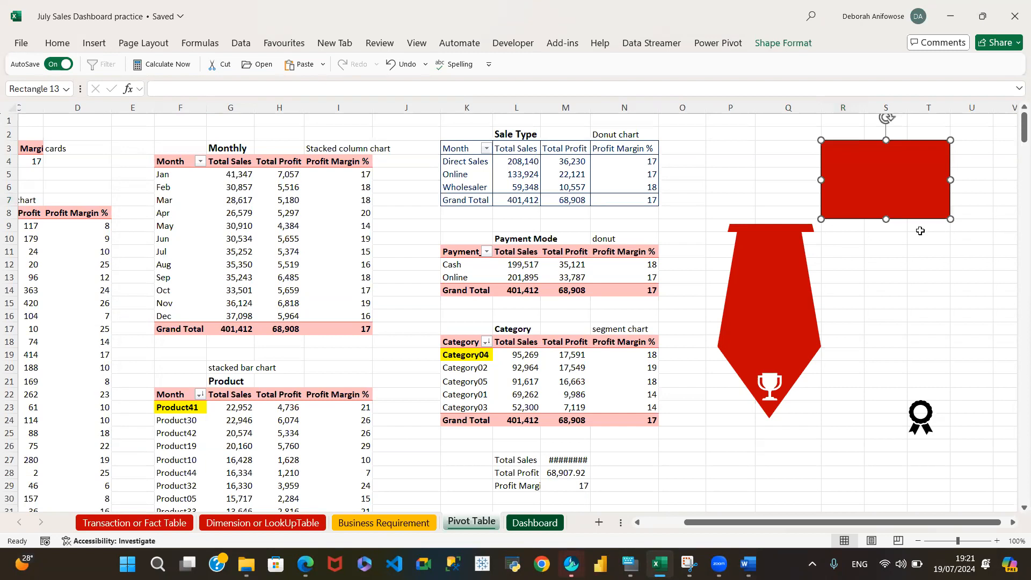
left_click(86, 46)
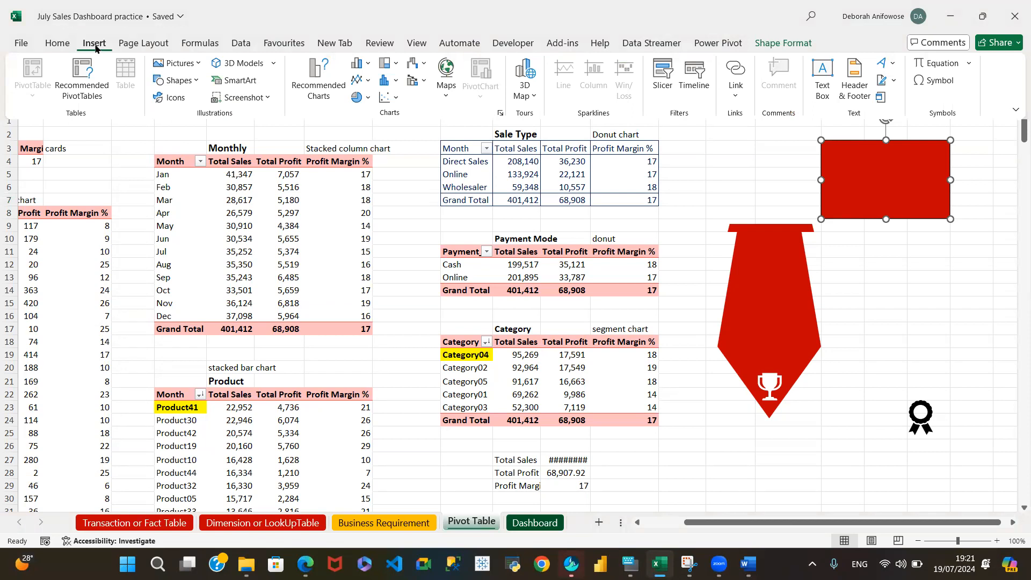
left_click(881, 306)
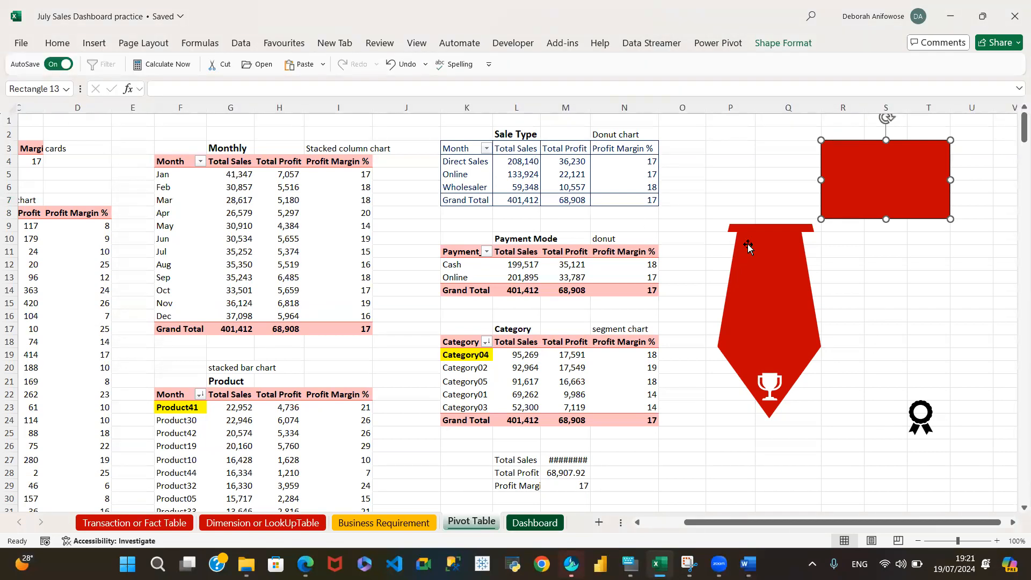
left_click(861, 293)
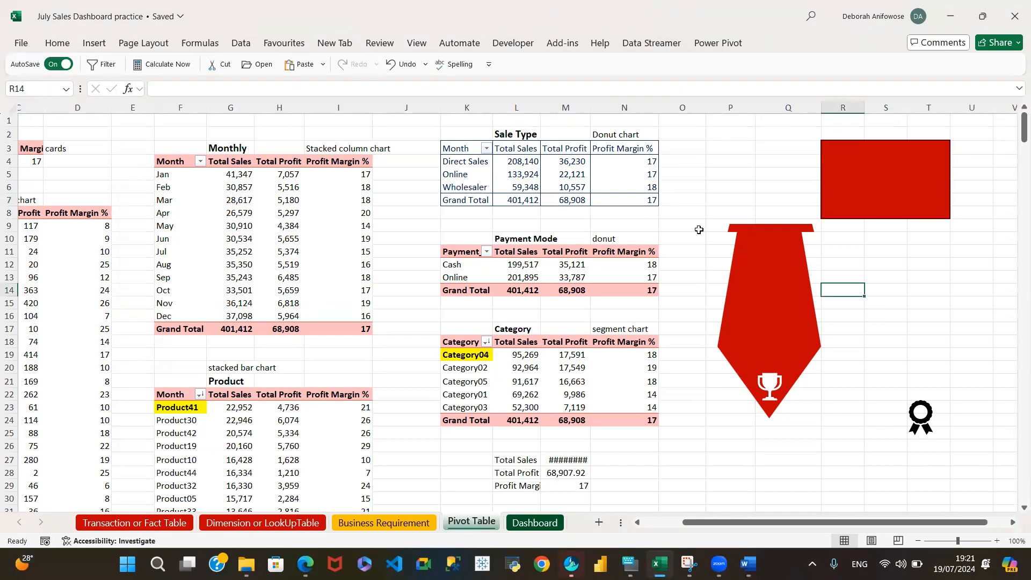
- Insert a trapezoid shape below the red rectangle, covering about S11 to T13
left_click(95, 45)
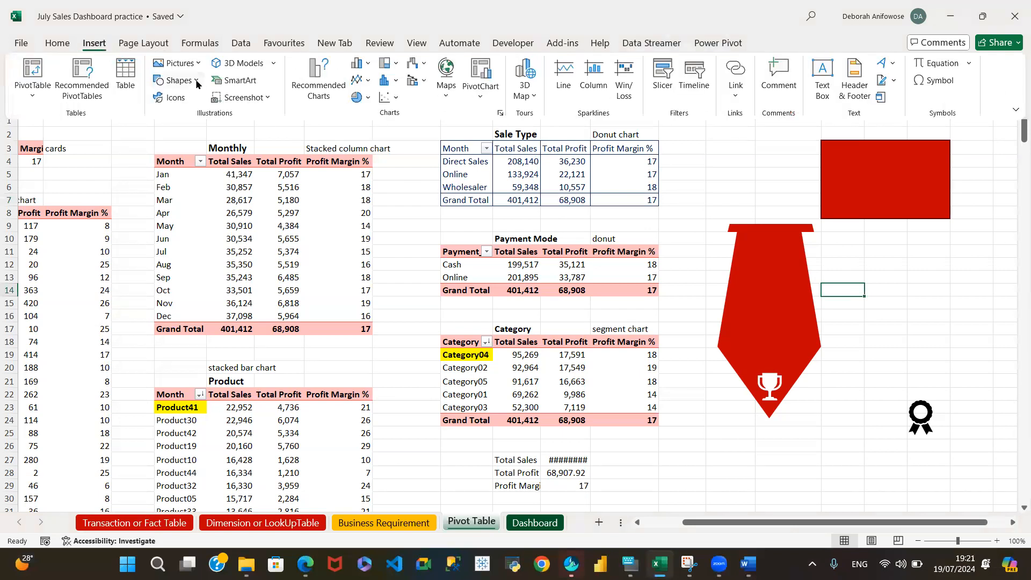
left_click(197, 81)
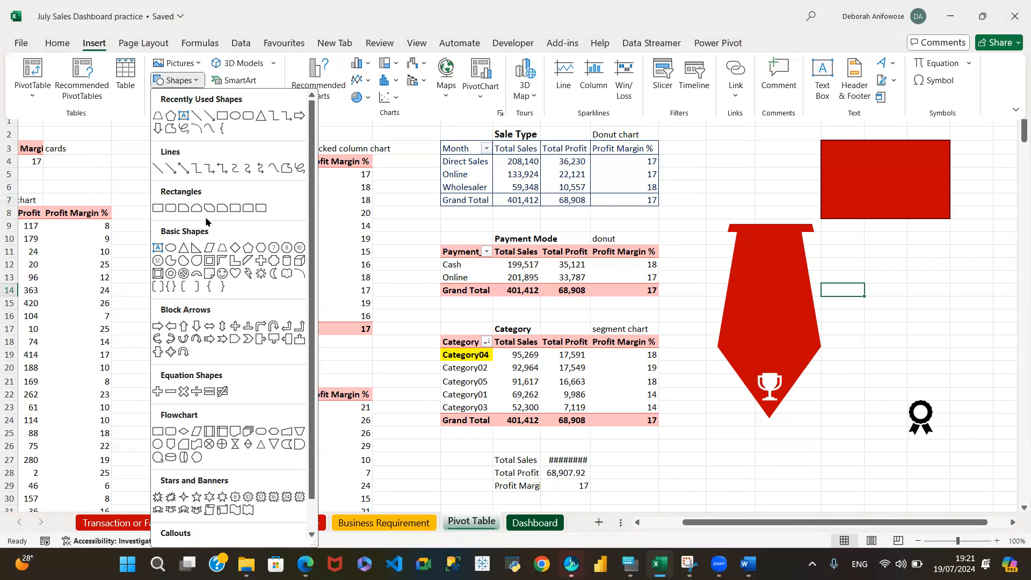
left_click(221, 251)
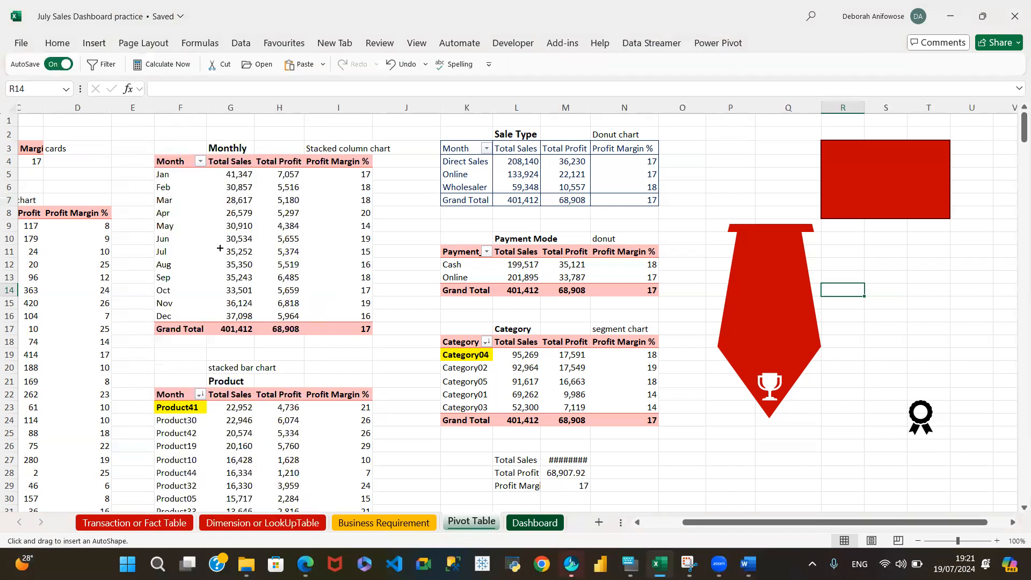
left_click_drag(854, 244, 970, 289)
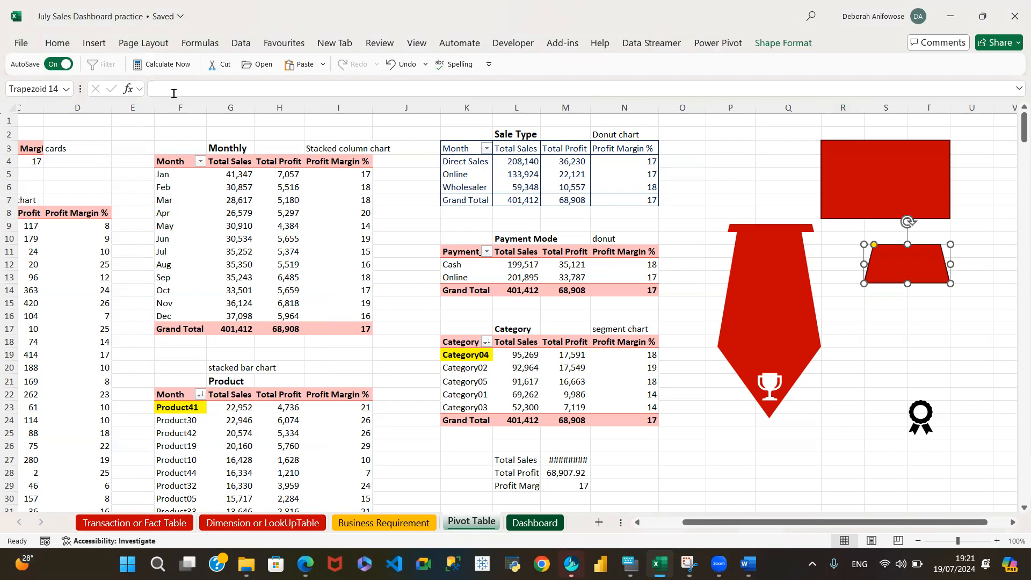
left_click(98, 48)
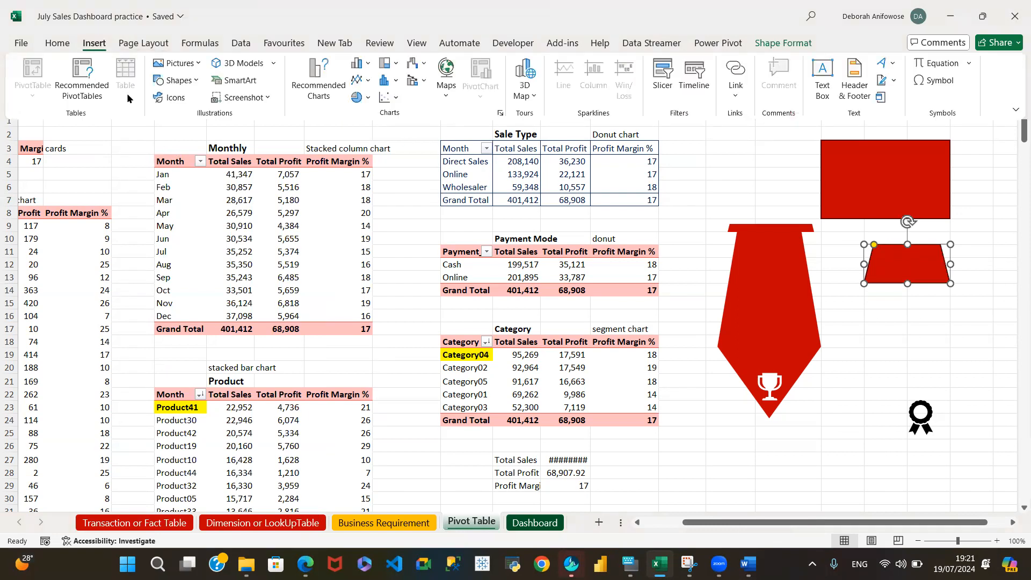
left_click(880, 356)
left_click(879, 356)
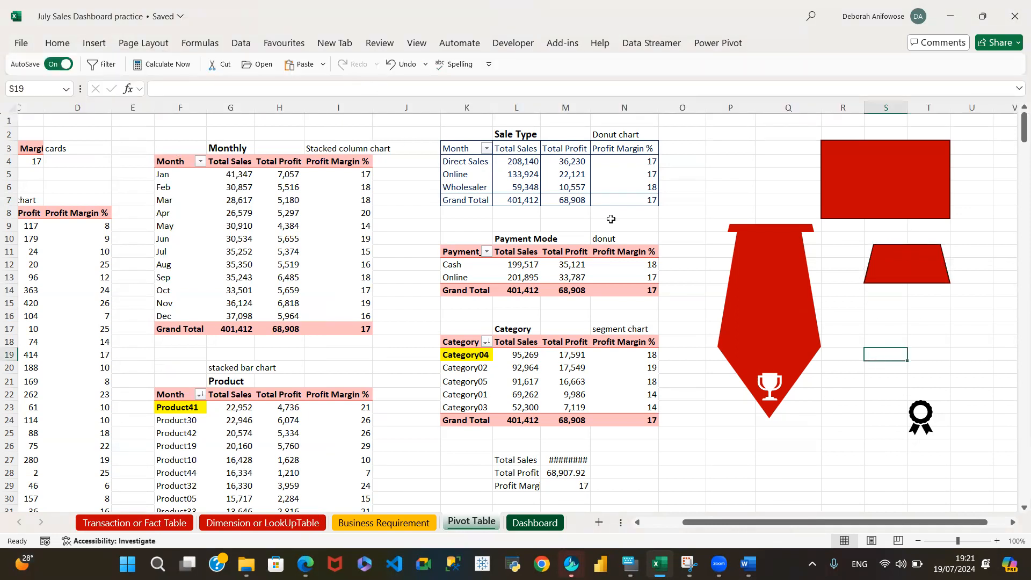
- Insert an isosceles triangle below the trapezoid, covering about S17 to U22
left_click(98, 44)
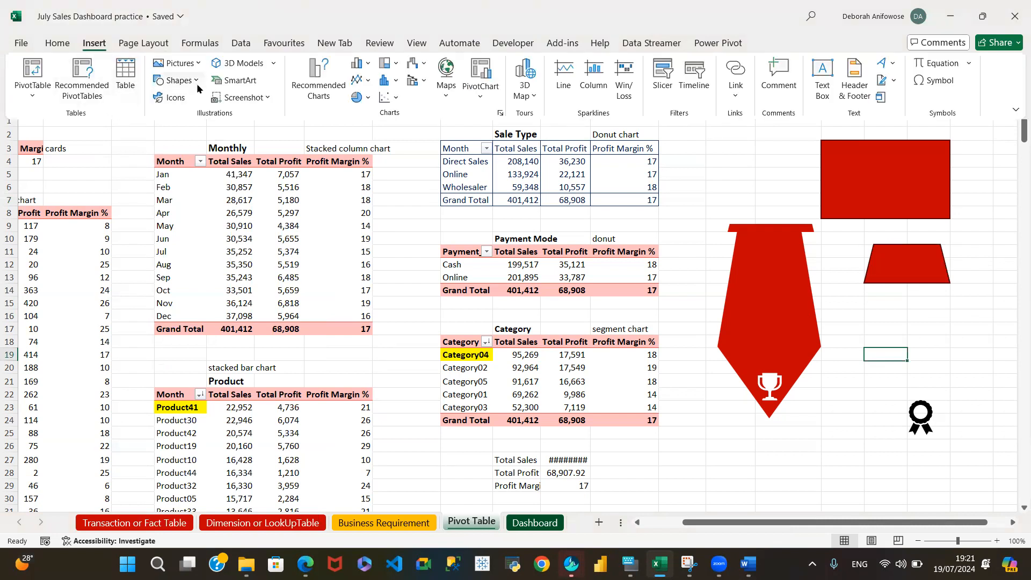
left_click(177, 81)
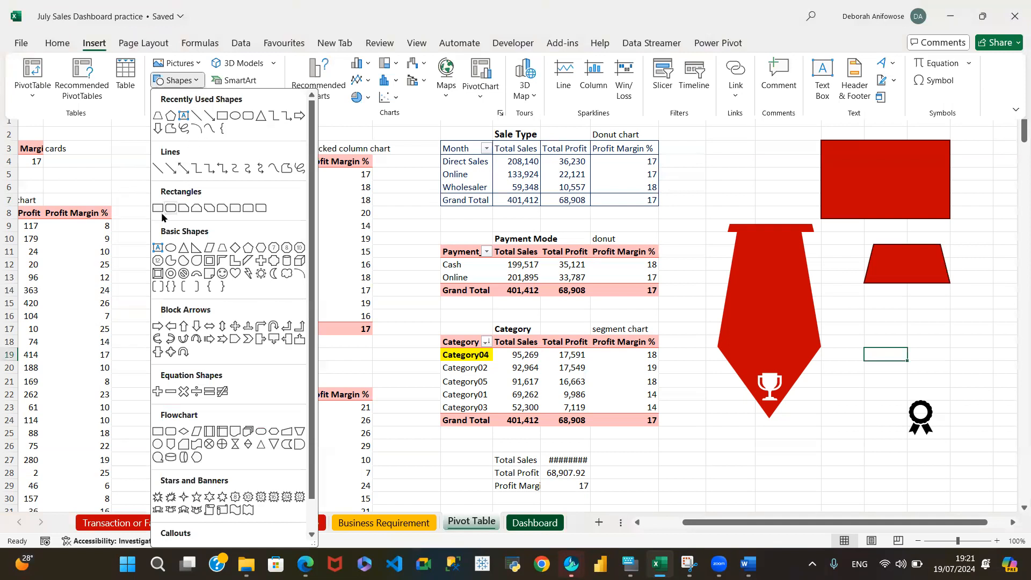
left_click(261, 116)
left_click_drag(864, 321, 994, 400)
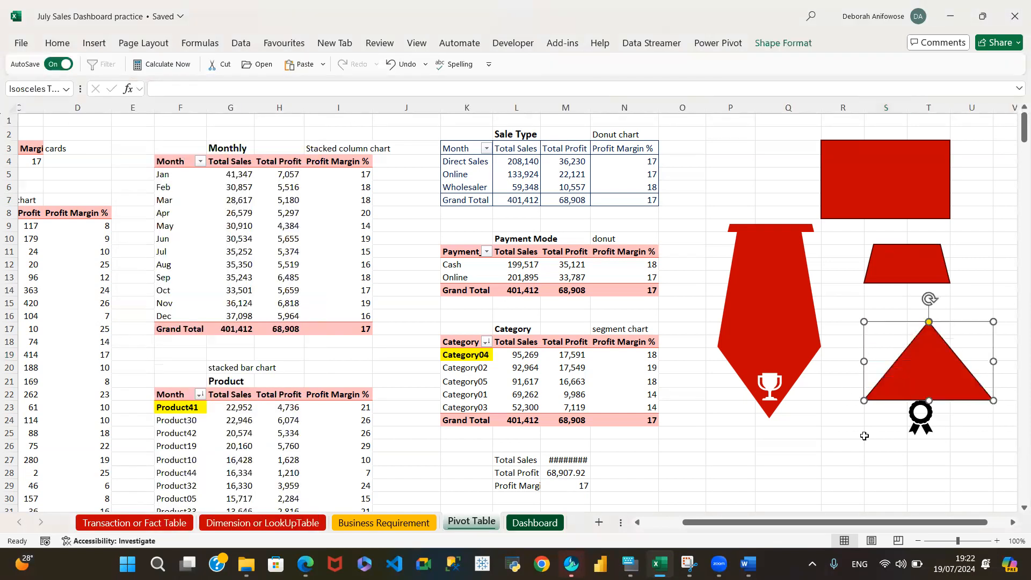
left_click(888, 352)
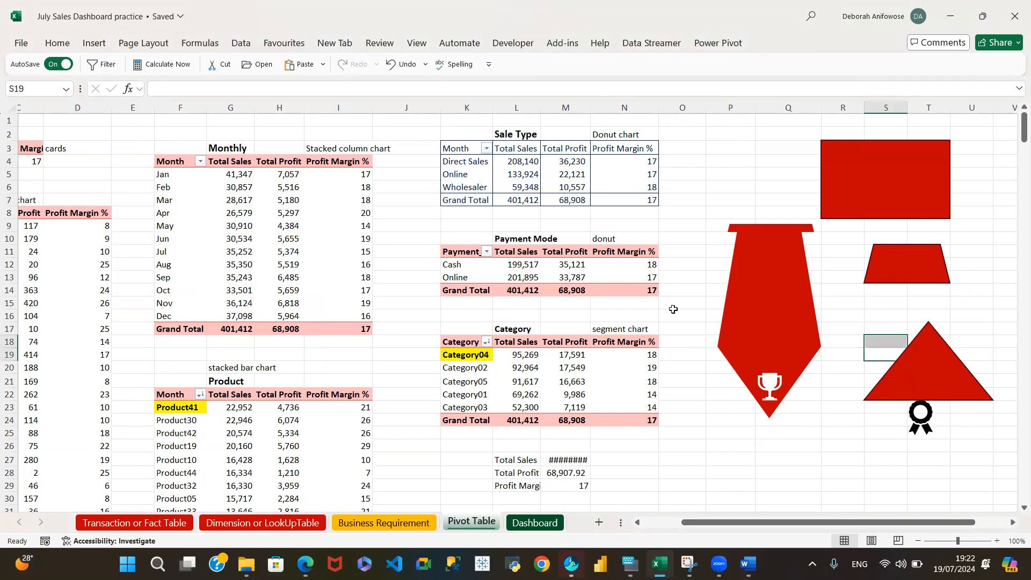
- Move the finished ribbon badge over the Monthly pivot table and reshape the rectangle into a tall ribbon body covering about Q8 to R21
left_click_drag(751, 270, 331, 290)
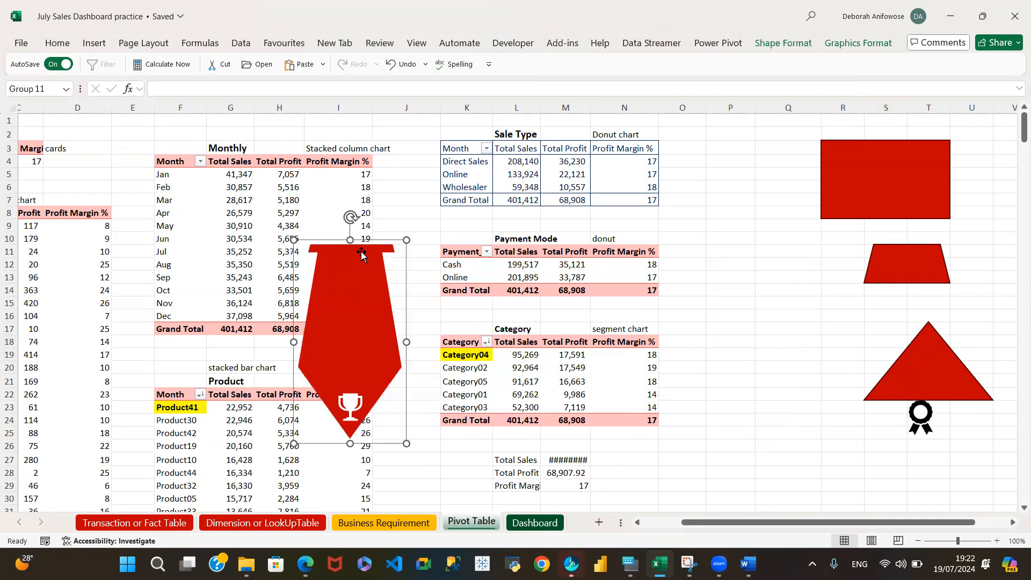
left_click(908, 269)
left_click_drag(863, 163, 771, 231)
left_click_drag(786, 285, 786, 348)
left_click_drag(820, 276, 850, 277)
left_click_drag(810, 349, 810, 387)
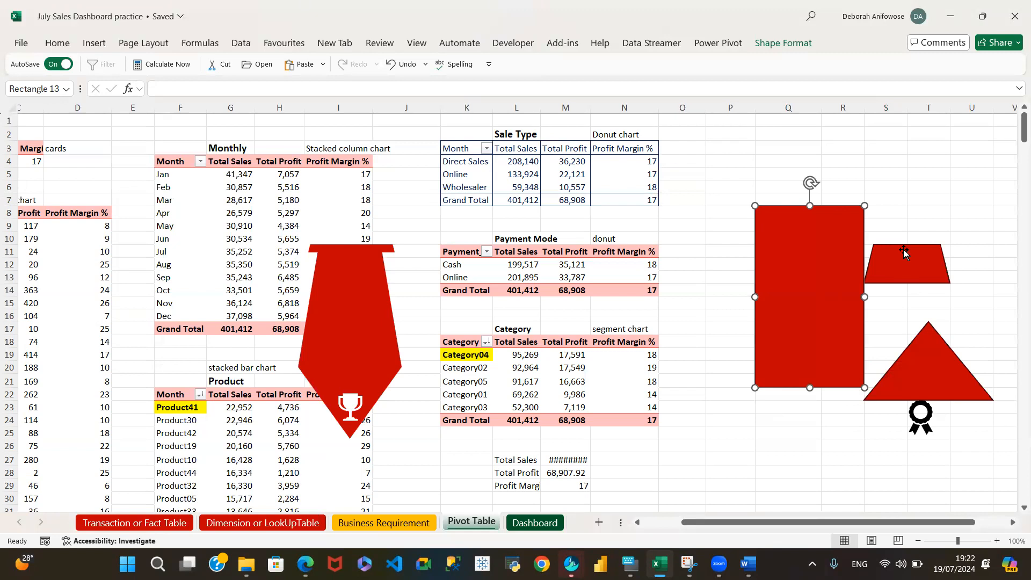
- Place the trapezoid on the rectangle's upper edge and reshape it into a thin, wider cap filling about row 7
left_click(904, 252)
left_click_drag(908, 263, 711, 185)
left_click_drag(790, 184, 811, 186)
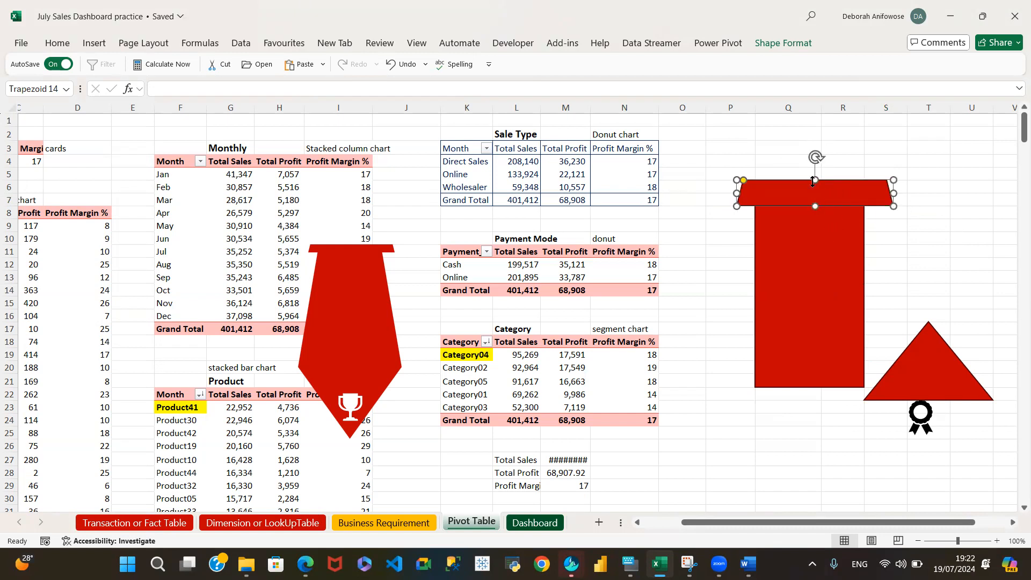
left_click_drag(813, 181, 813, 193)
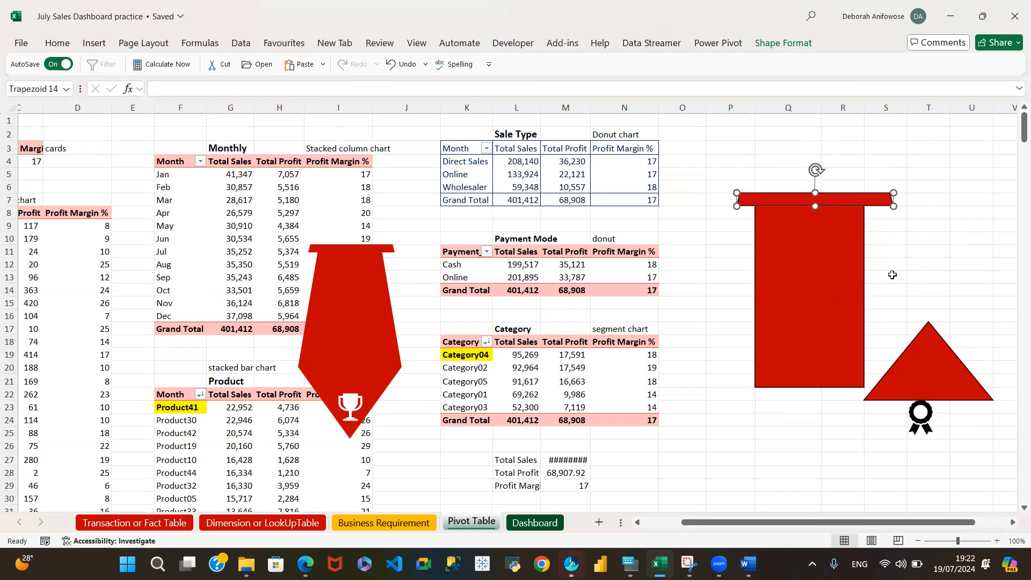
- Stretch the triangle taller, rotate it to point downwards and fit it against the rectangle's lower edge
left_click(921, 337)
left_click_drag(926, 302, 960, 353)
left_click(919, 388)
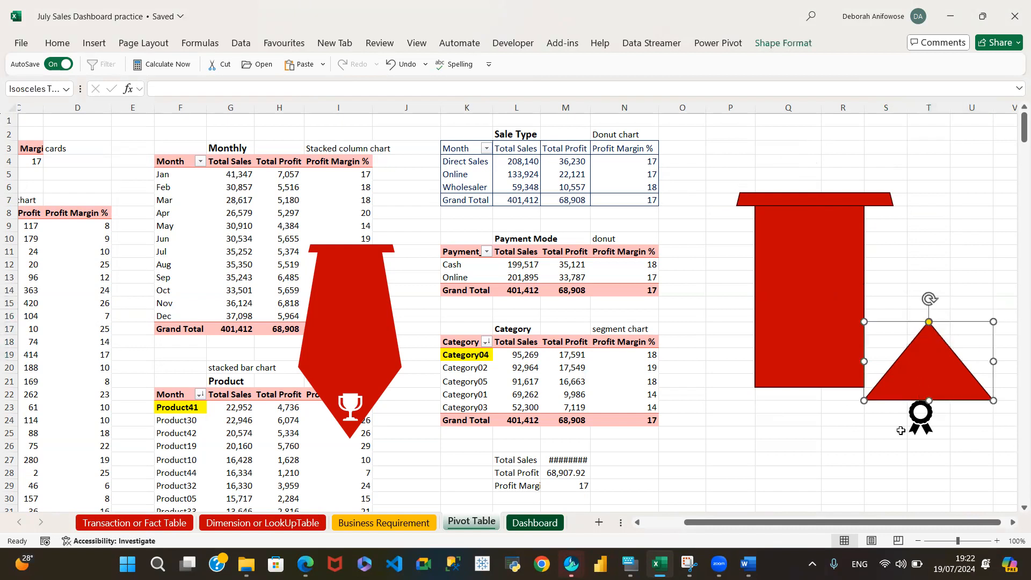
left_click_drag(994, 400, 994, 440)
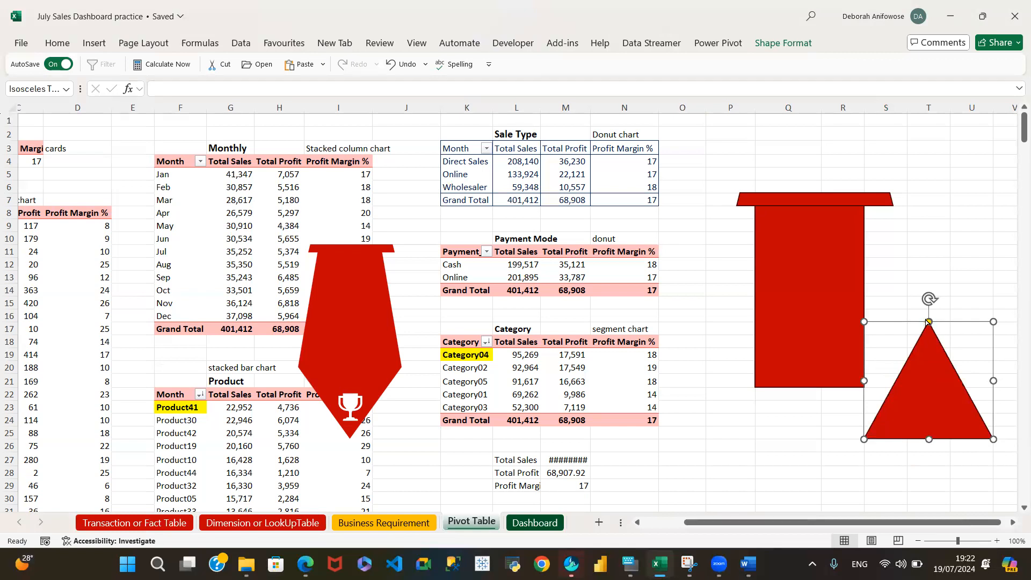
left_click_drag(930, 299, 918, 462)
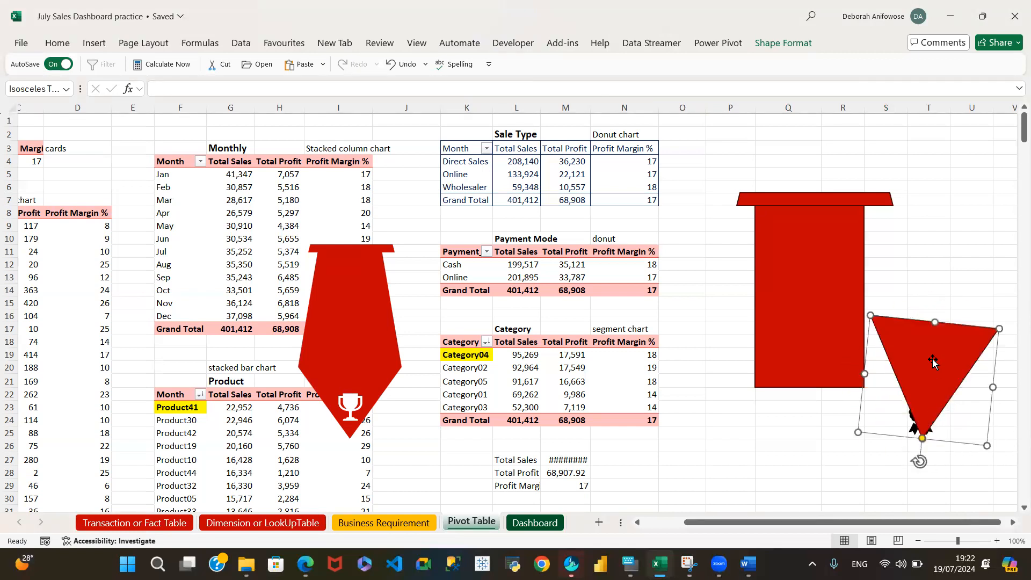
left_click_drag(928, 350, 816, 373)
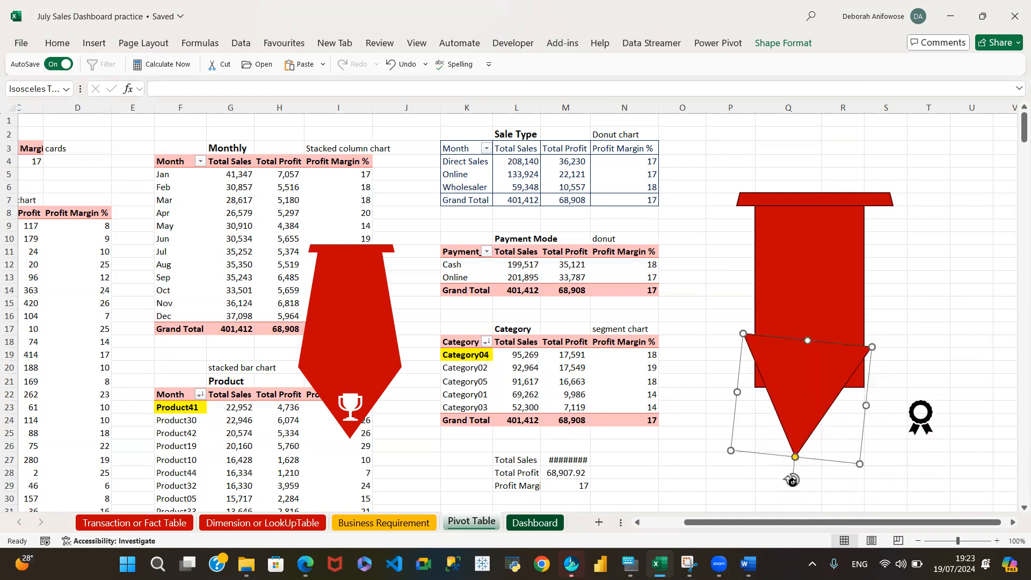
left_click_drag(791, 479, 799, 477)
left_click_drag(809, 376, 818, 422)
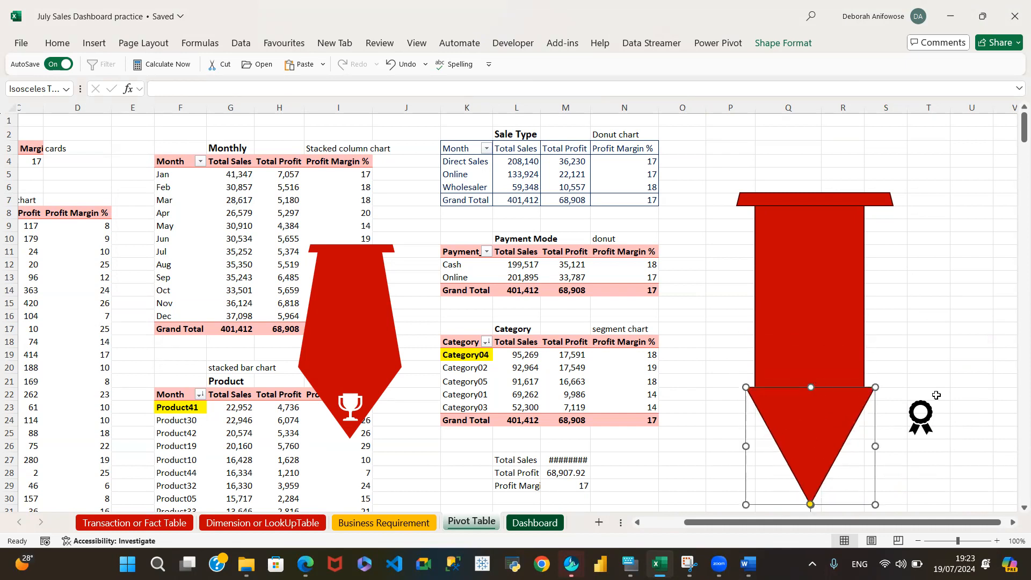
- Compare the assembled ribbon with the top product and category badges in the Snipping Tool reference image, and return to the Excel workbook
mouse_move(689, 564)
left_click(683, 492)
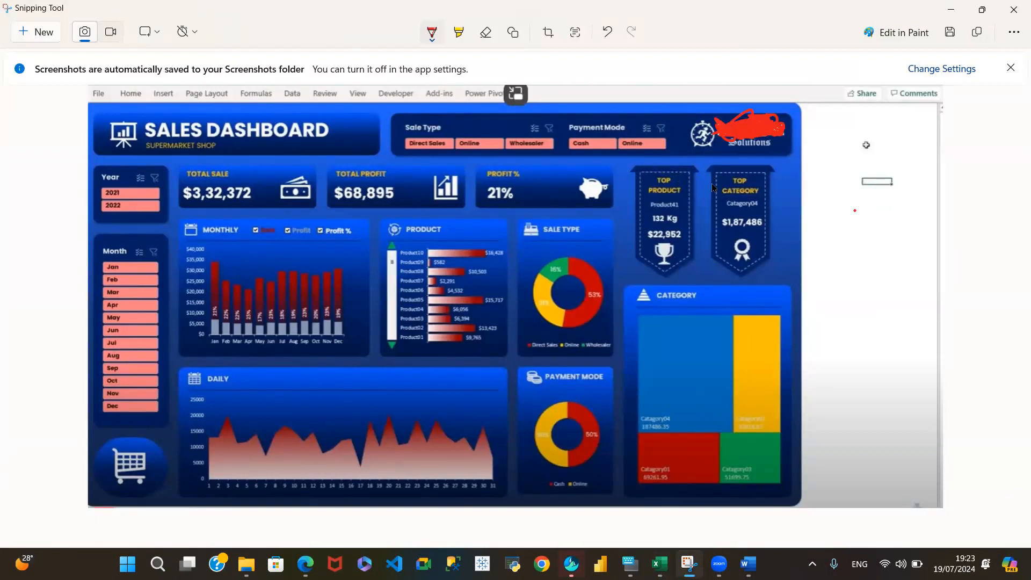
mouse_move(689, 564)
mouse_move(571, 563)
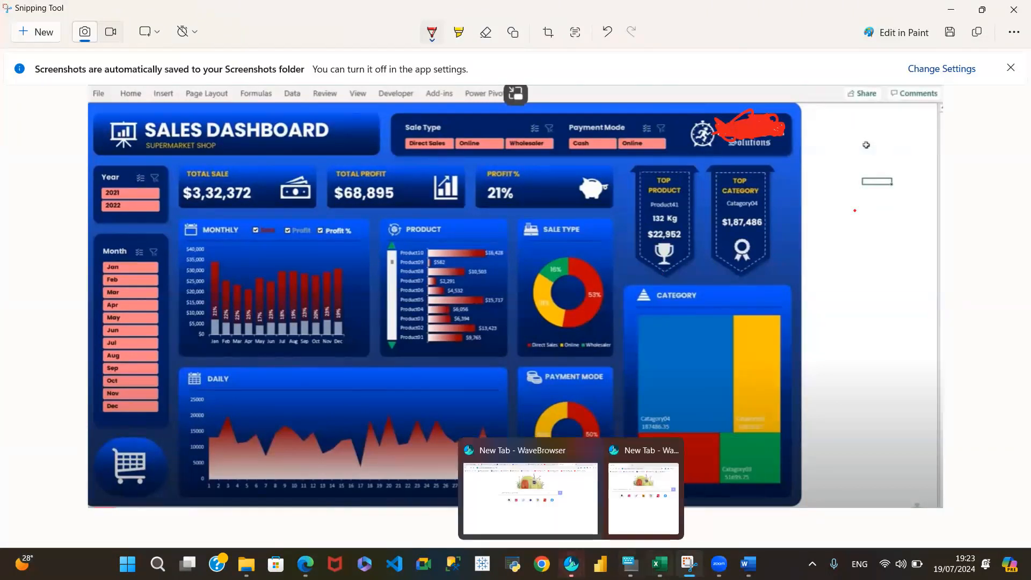
left_click(683, 502)
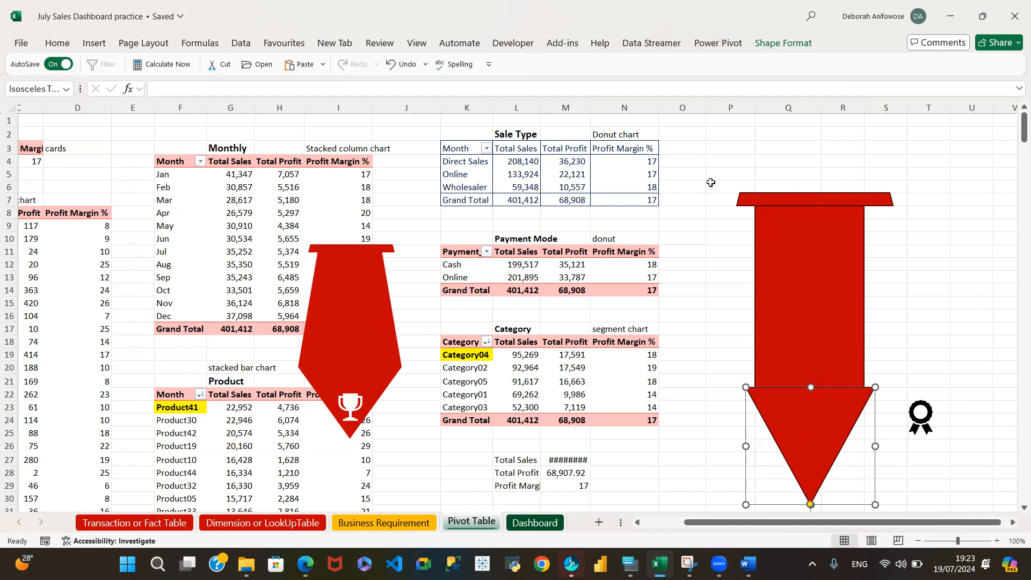
- Group the trapezoid, rectangle and triangle into one ribbon shape
left_click(804, 199)
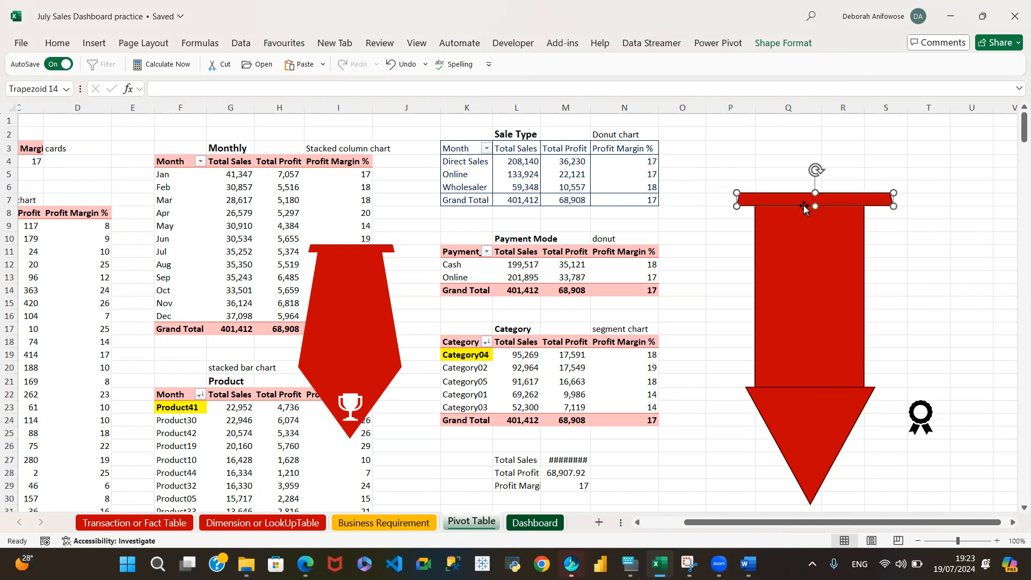
left_click(797, 274, "shift")
left_click(795, 399, "shift")
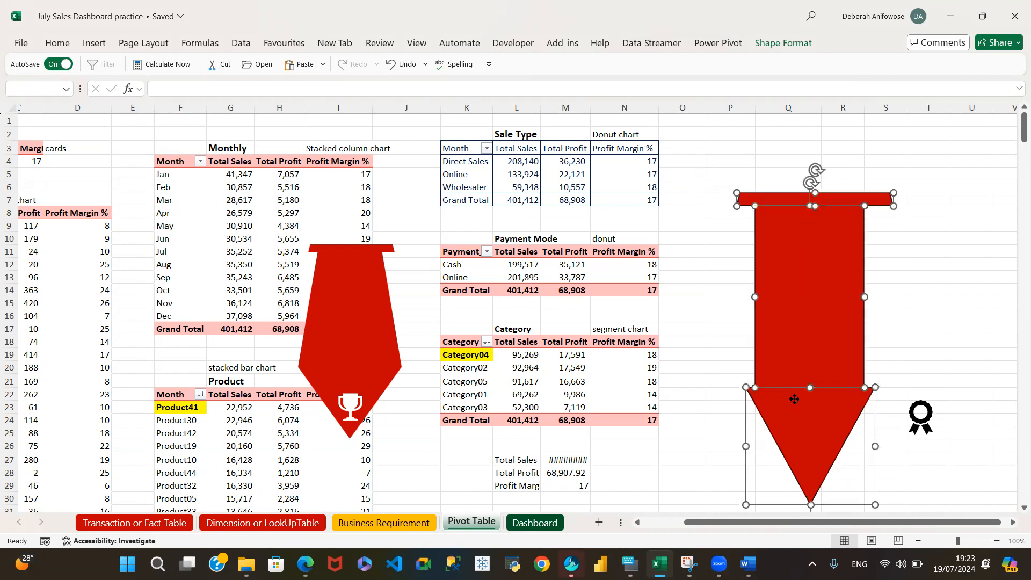
right_click(797, 246)
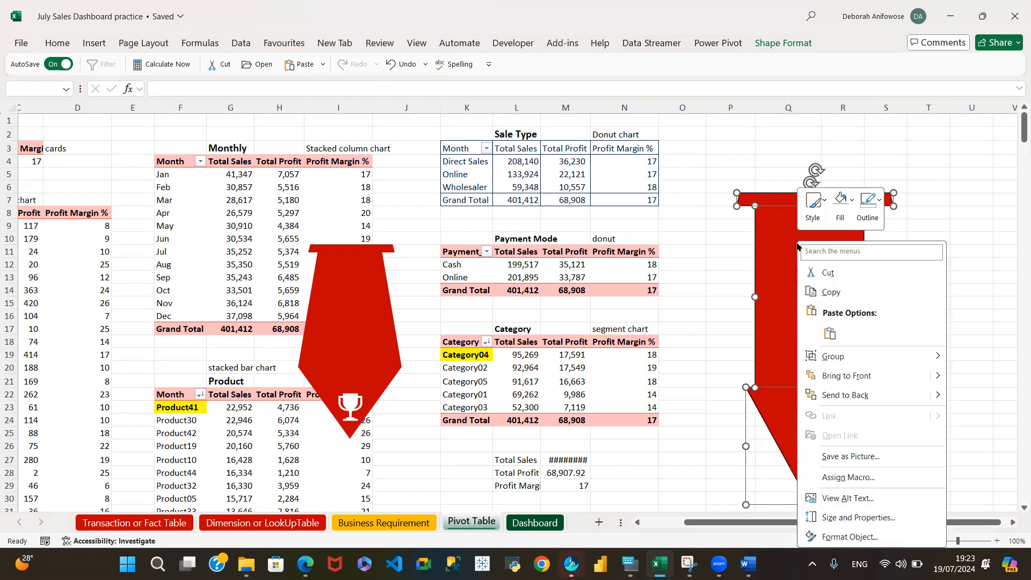
mouse_move(903, 354)
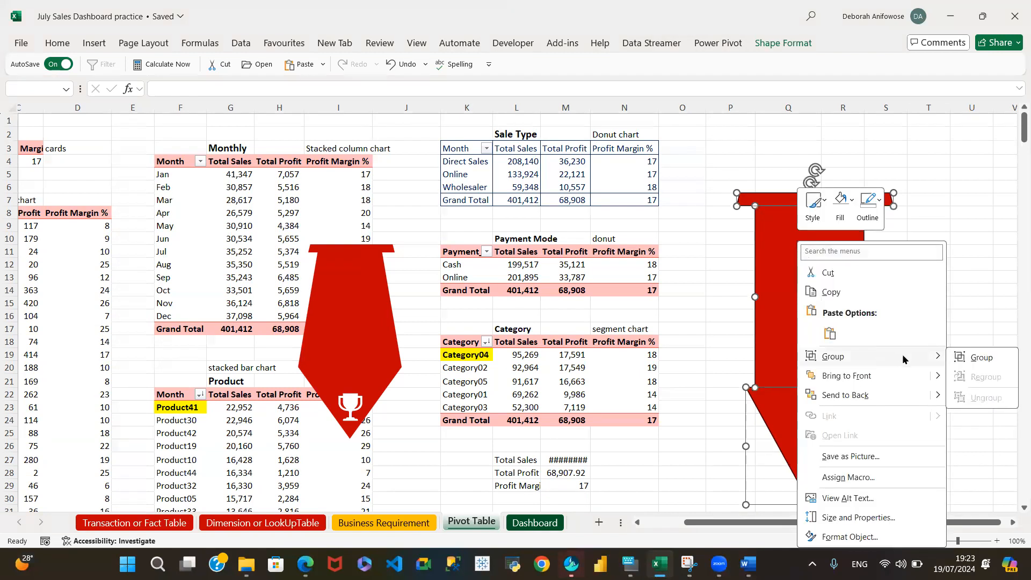
left_click(978, 358)
- Move the grouped ribbon up to start around row 2 and shorten it to end around row 24
left_click_drag(811, 345, 795, 285)
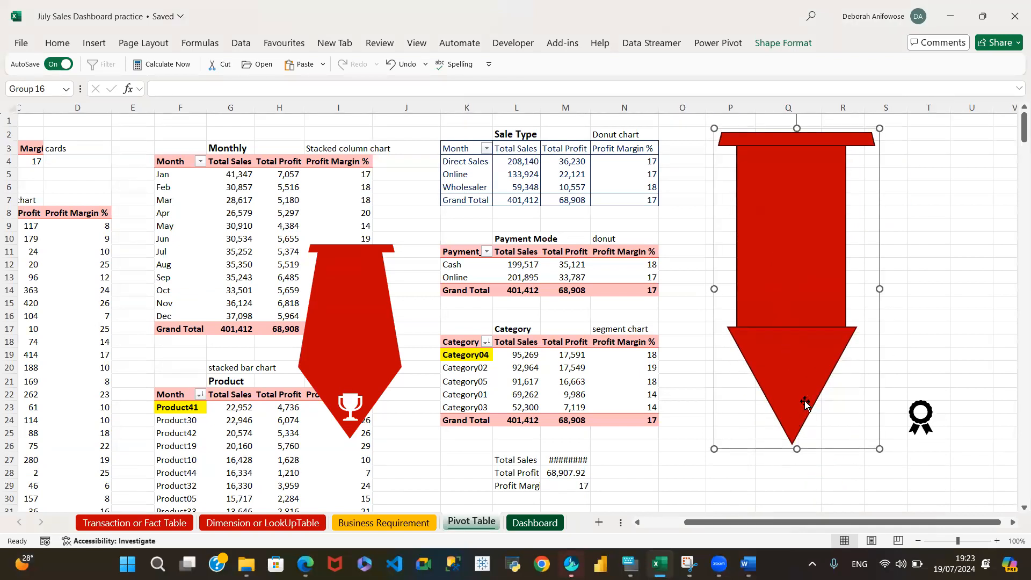
left_click(790, 383)
left_click_drag(795, 448, 797, 424)
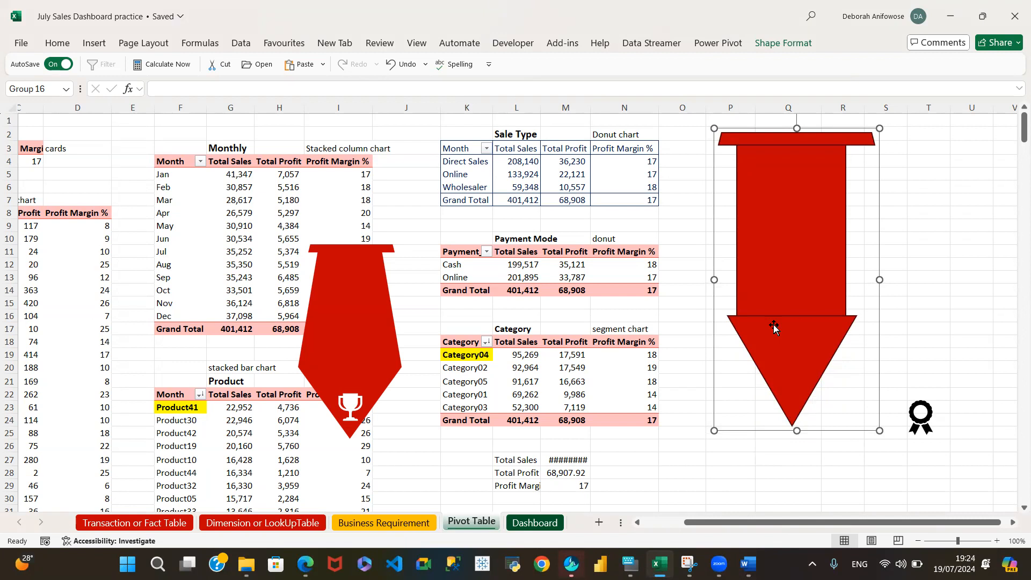
- Remove the outline from the trapezoid, rectangle and triangle inside the grouped ribbon
left_click(804, 175)
left_click(813, 144)
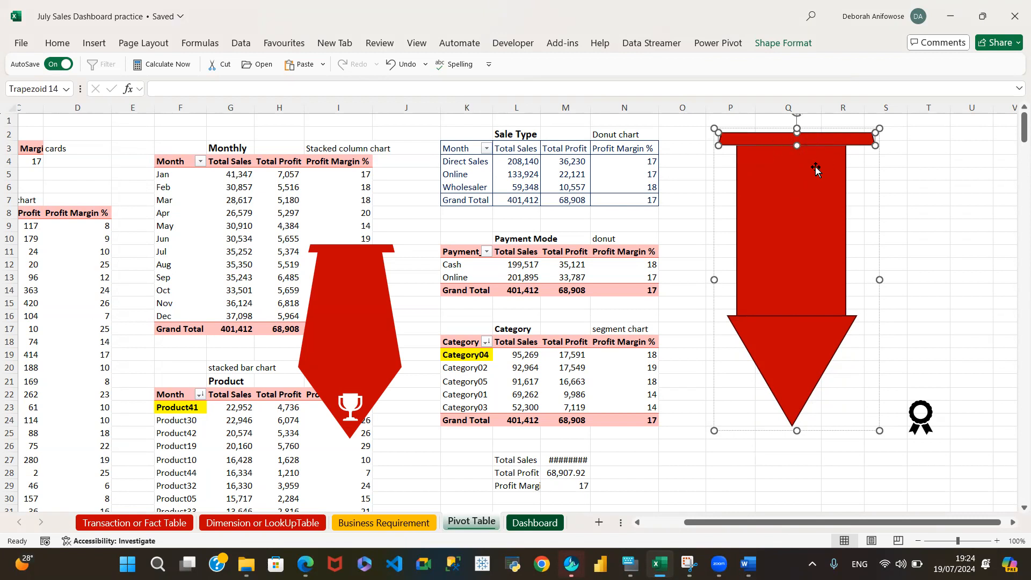
left_click(792, 215, "shift")
left_click(792, 348, "shift")
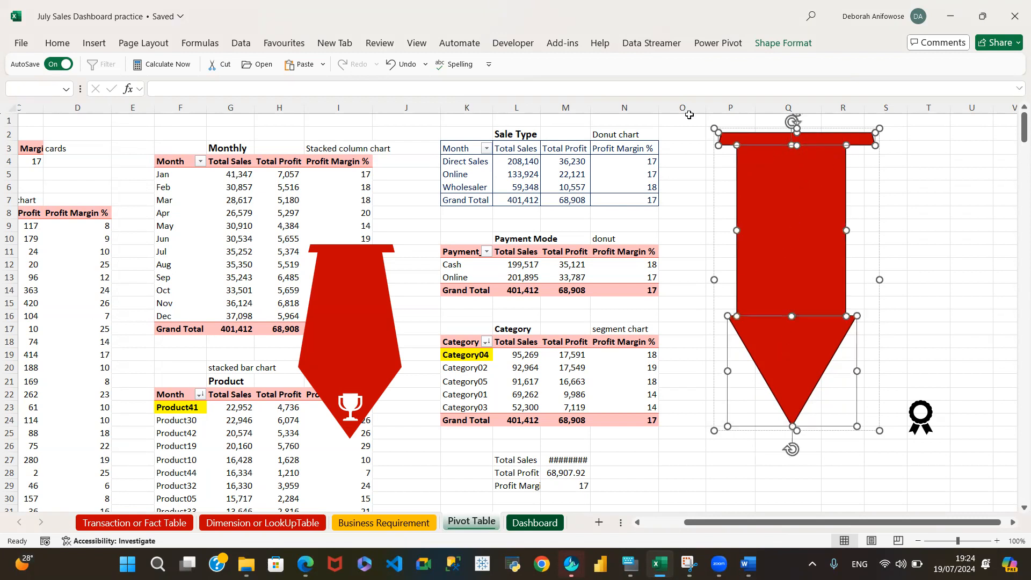
left_click(788, 47)
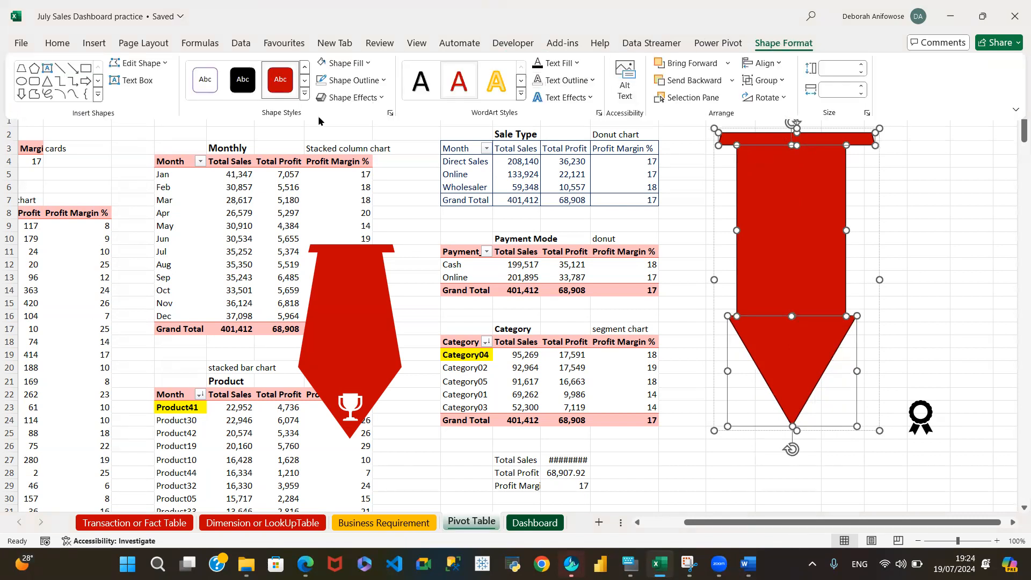
left_click(383, 82)
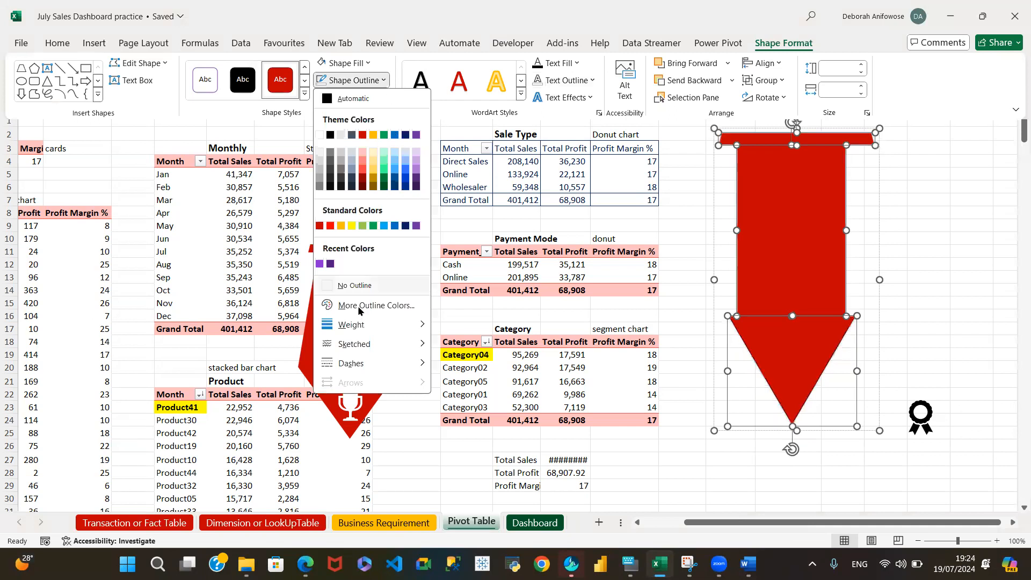
left_click(370, 285)
left_click(948, 250)
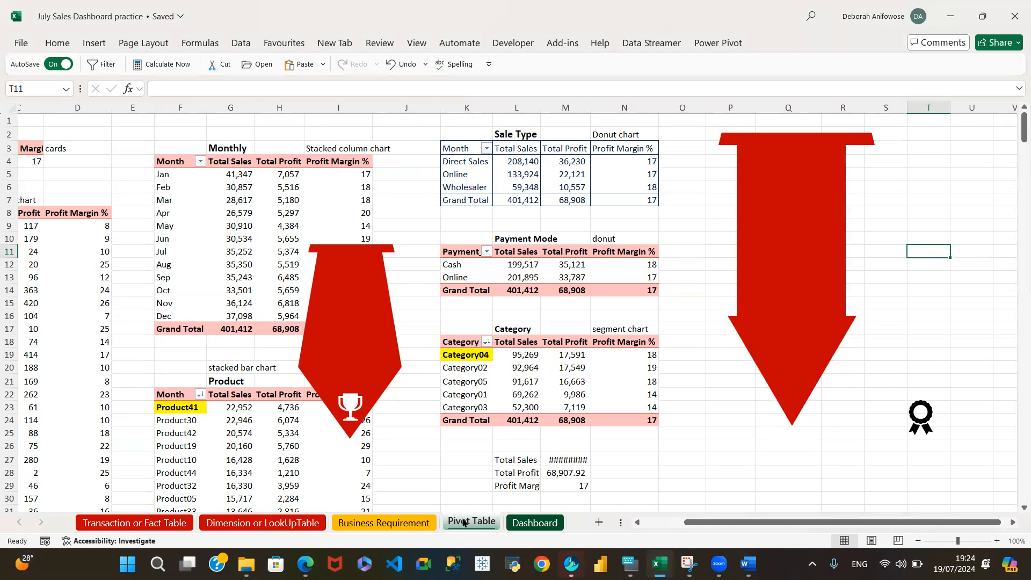
- Copy the white trophy icon from the smaller ribbon and place the copy near the tip of the larger ribbon
left_click(344, 406)
left_click(350, 400)
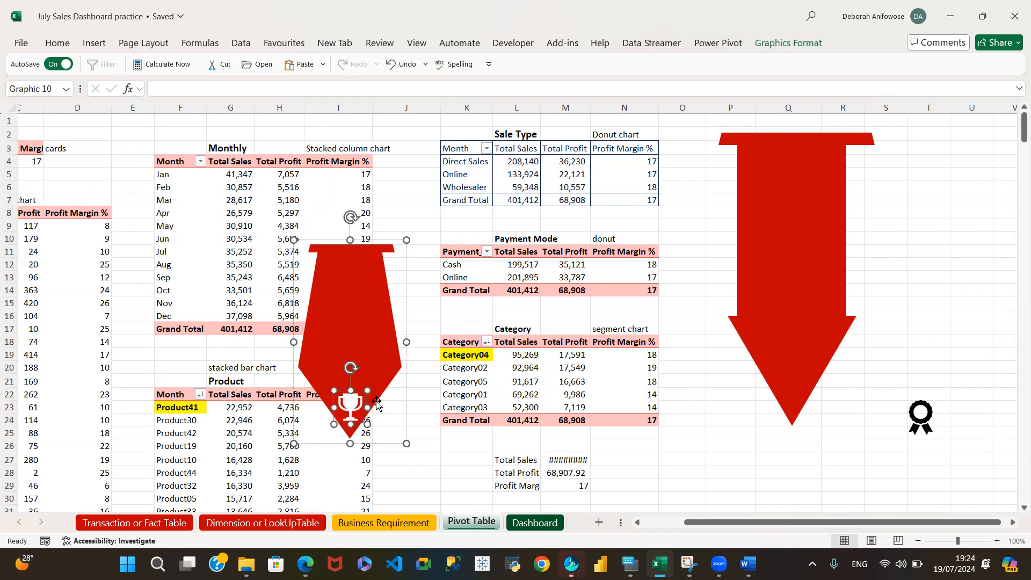
left_click(788, 388)
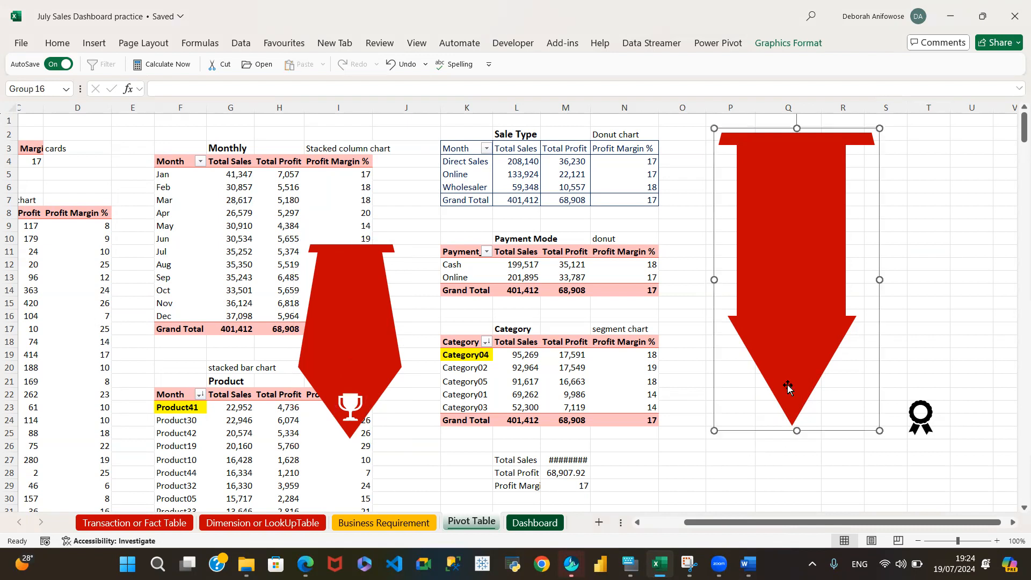
left_click(763, 471)
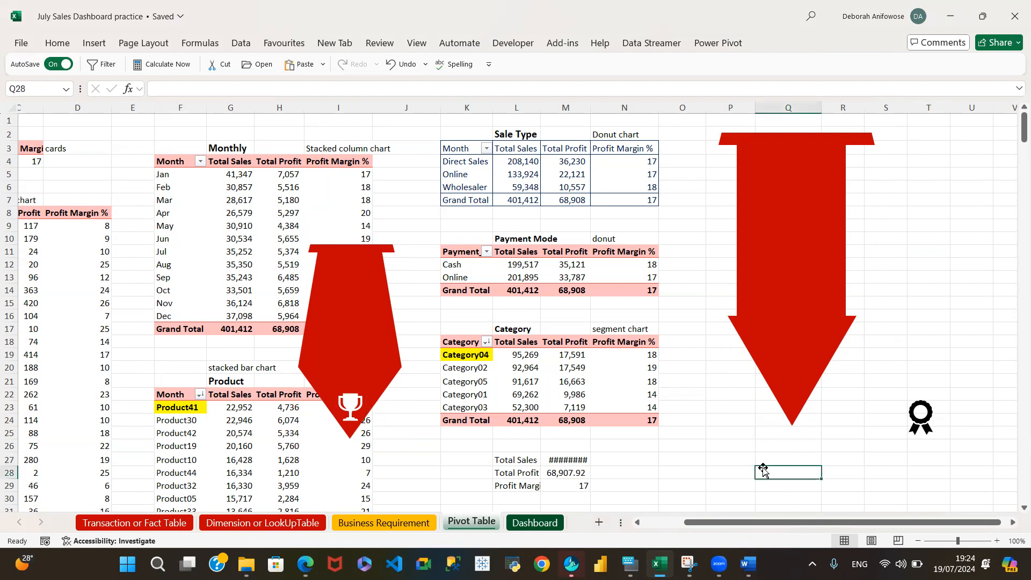
key("ctrl+v")
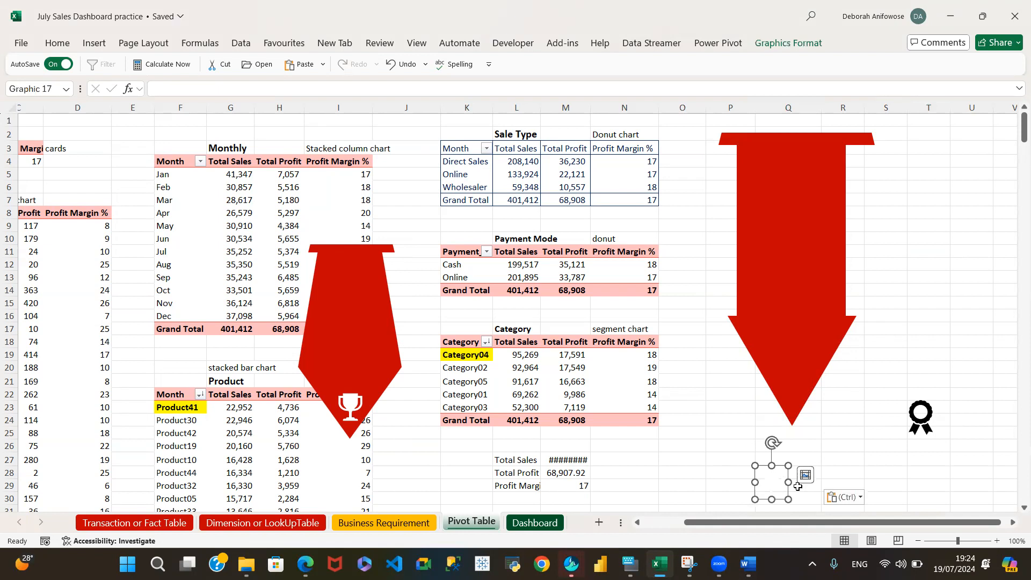
left_click_drag(769, 480, 787, 396)
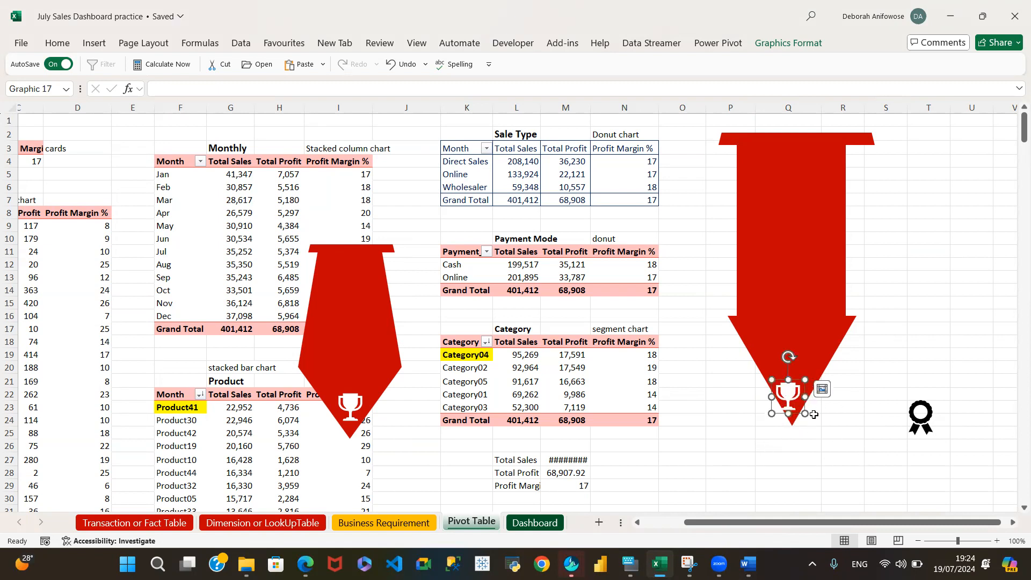
left_click(926, 330)
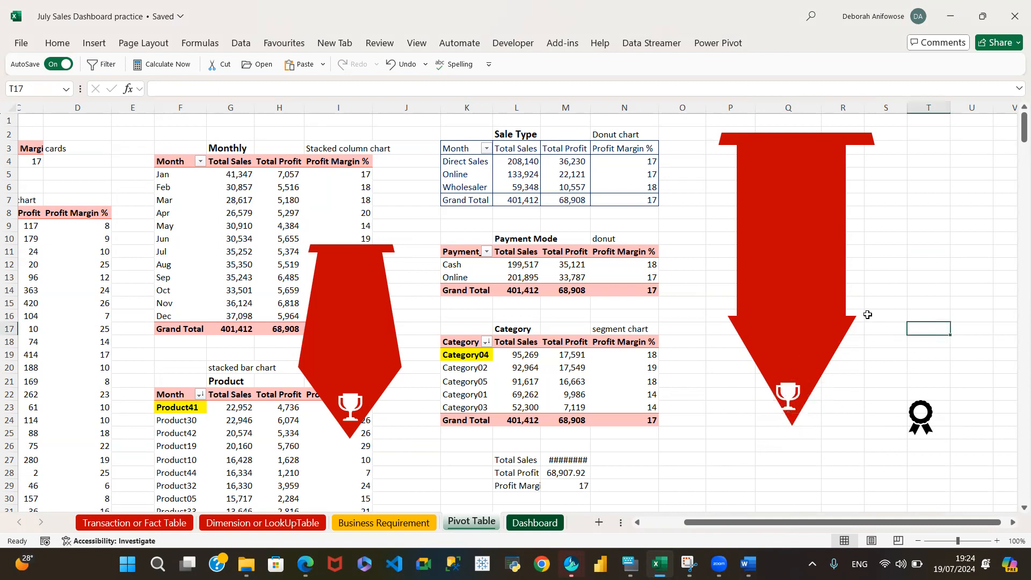
- Group the trophy icon with the larger ribbon and move the group down slightly to start around row 3
left_click(806, 144)
left_click(787, 139)
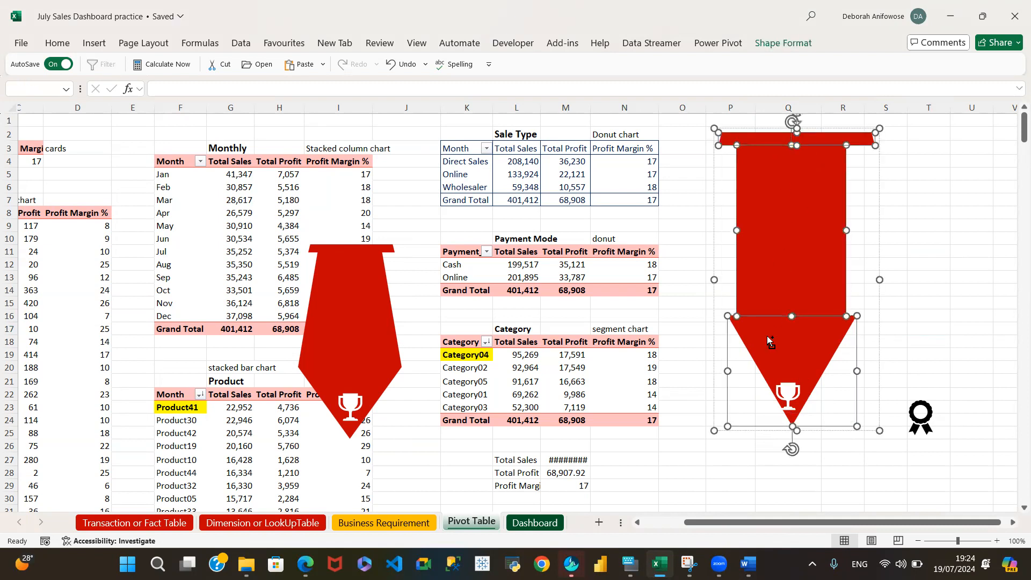
left_click(781, 386)
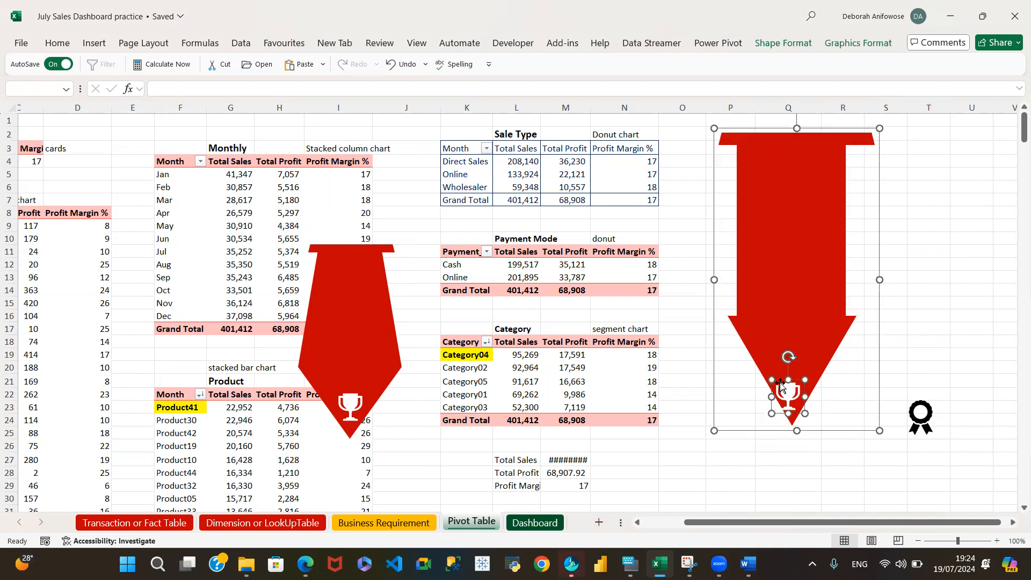
right_click(790, 230)
mouse_move(833, 343)
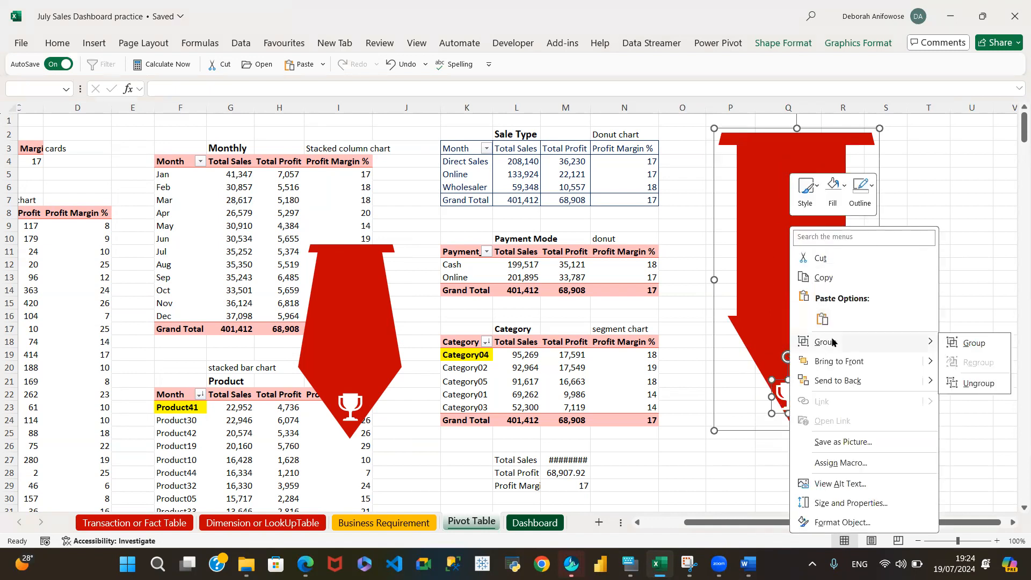
left_click(975, 343)
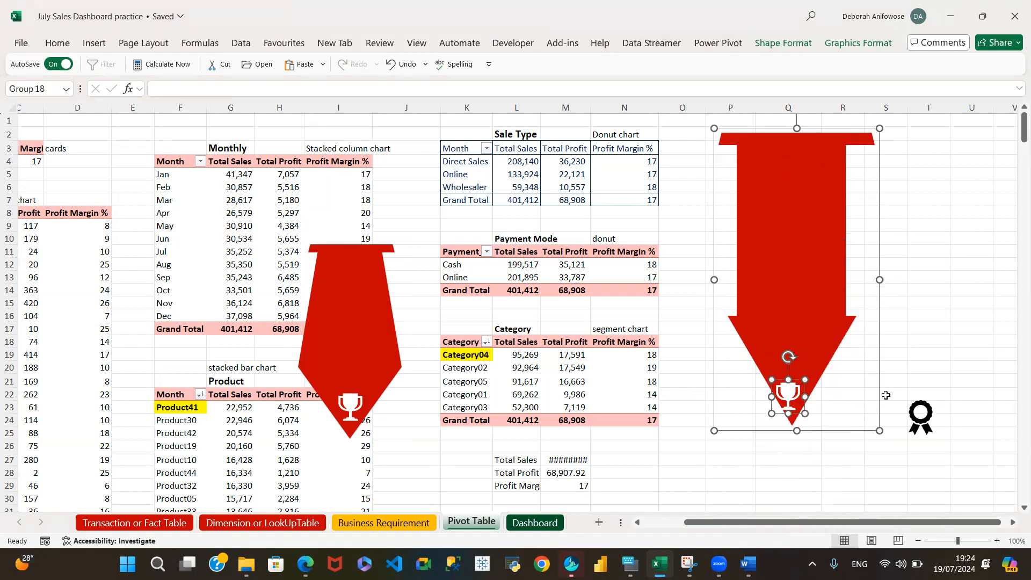
left_click(962, 292)
left_click_drag(813, 240, 822, 260)
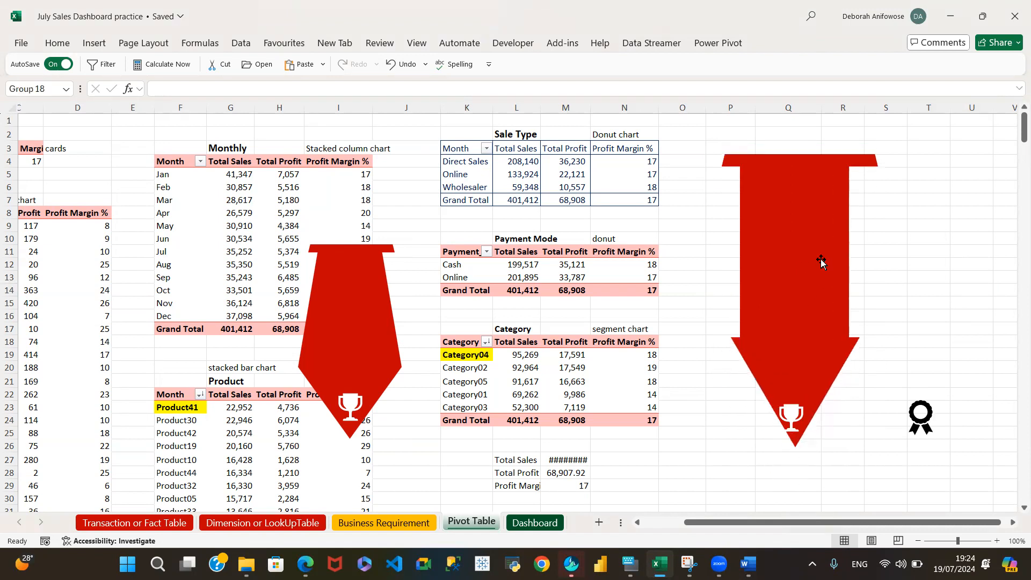
- Select the trapezoid, rectangle and triangle together inside the larger grouped ribbon
left_click(802, 238)
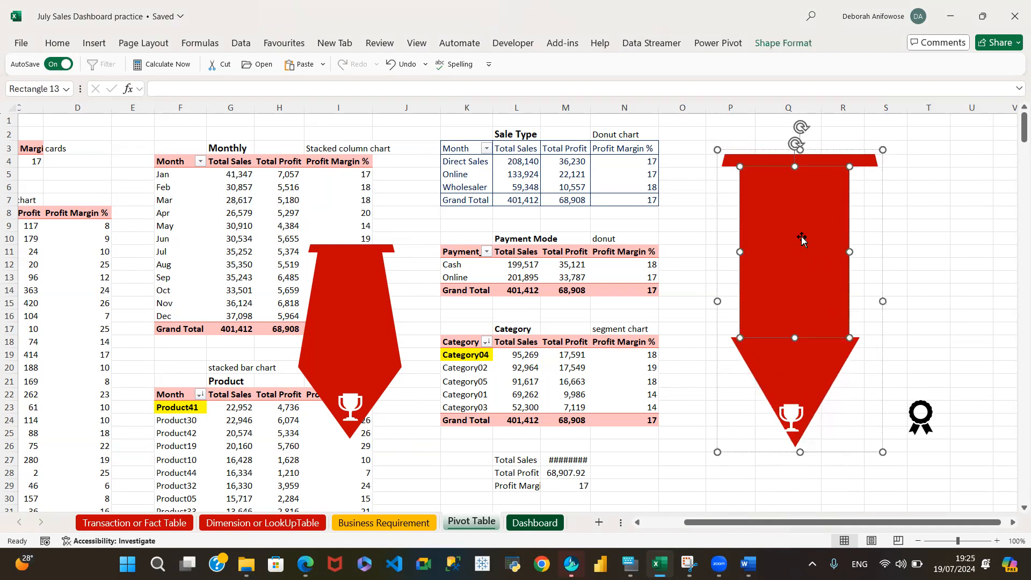
left_click(812, 160)
left_click(776, 242, "shift")
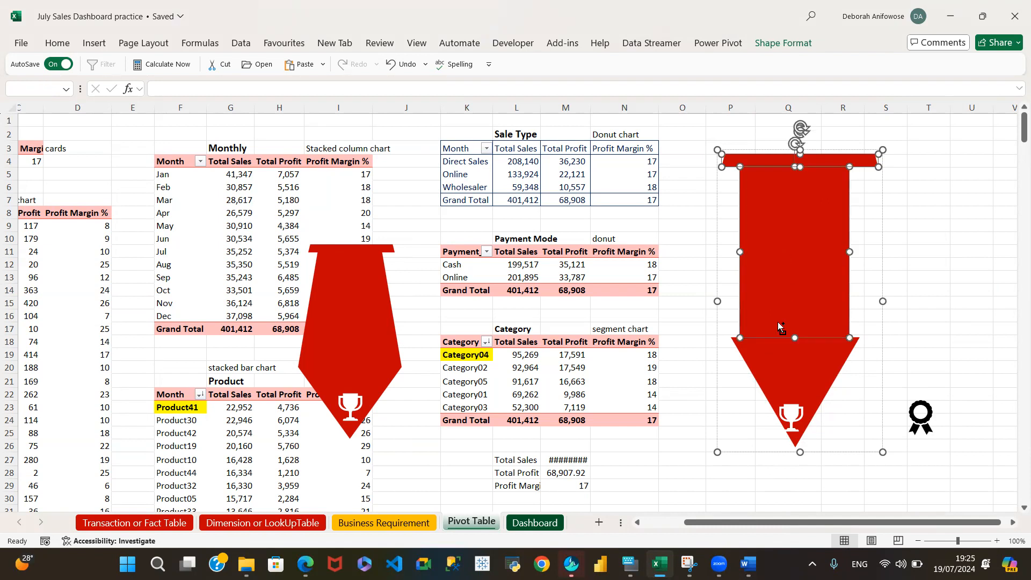
left_click(775, 356, "shift")
- Compare the badge area of the Snipping Tool reference image with the Dashboard sheet, and return to the Pivot Table sheet in Excel
mouse_move(660, 564)
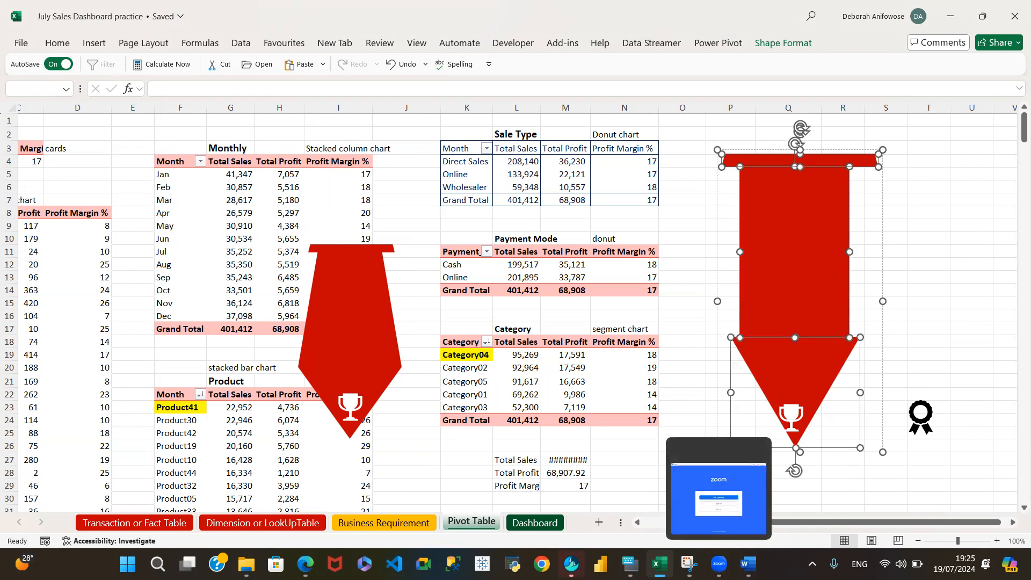
left_click(688, 502)
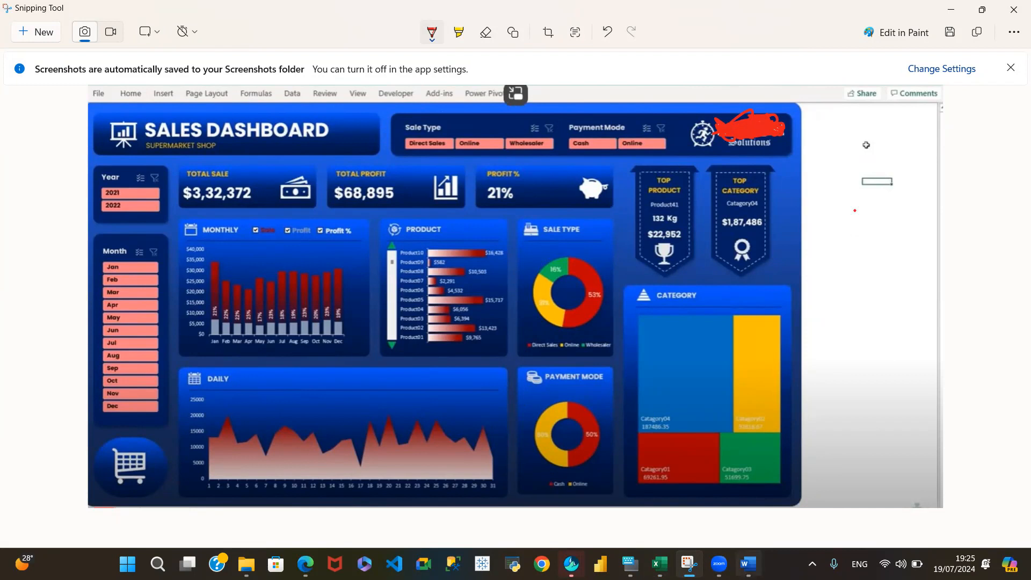
mouse_move(660, 564)
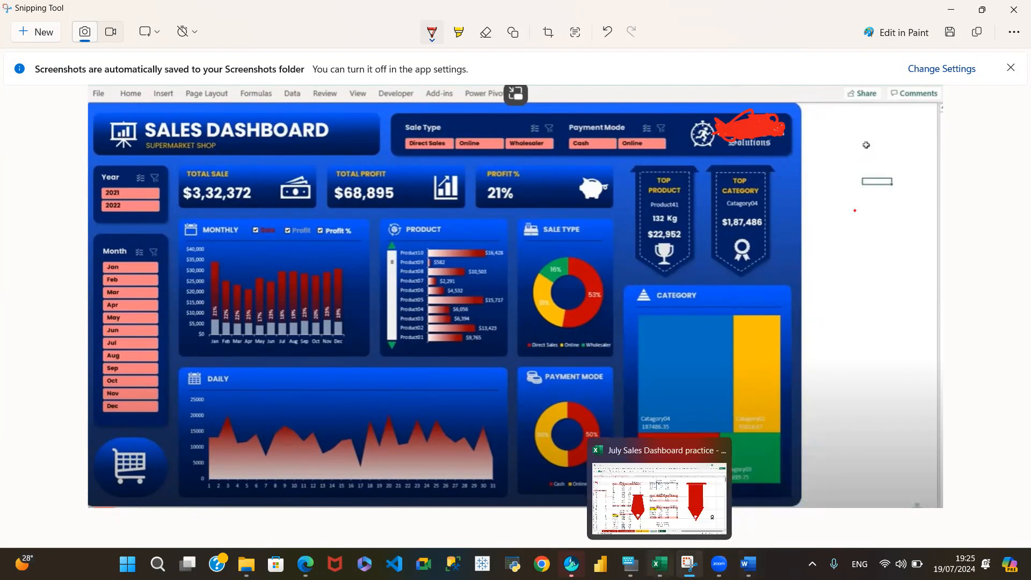
left_click(660, 500)
left_click(534, 522)
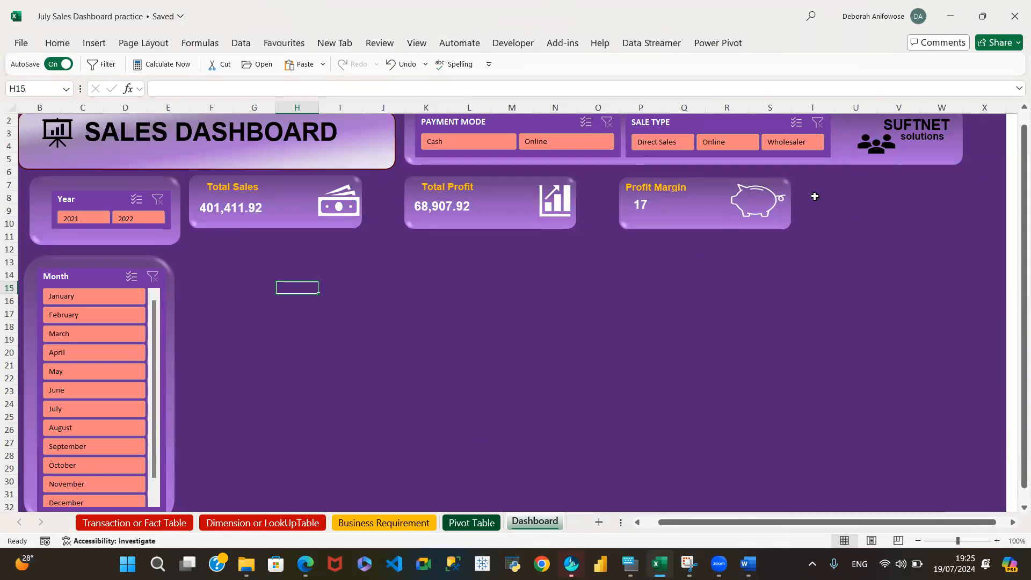
mouse_move(688, 564)
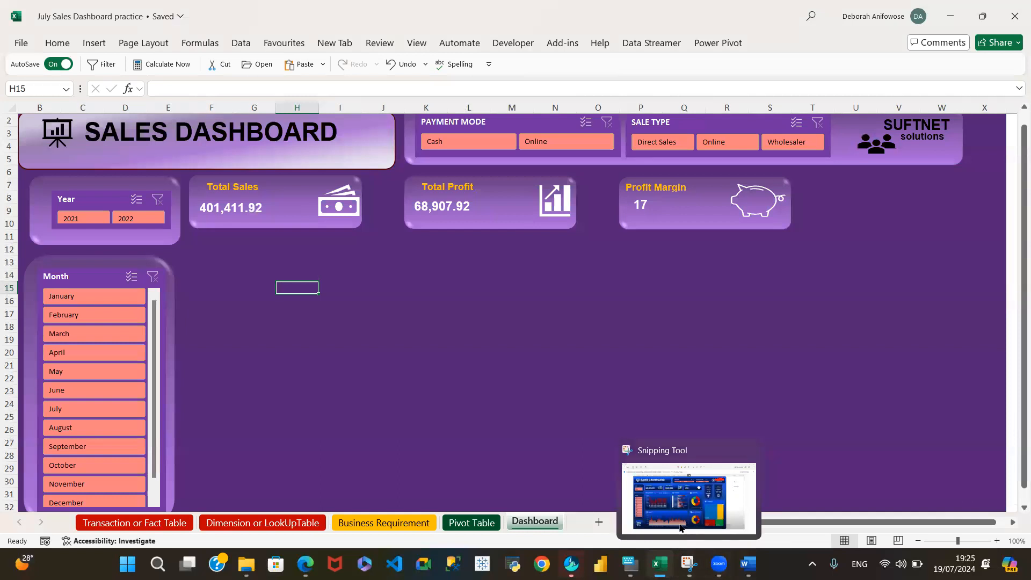
left_click(680, 528)
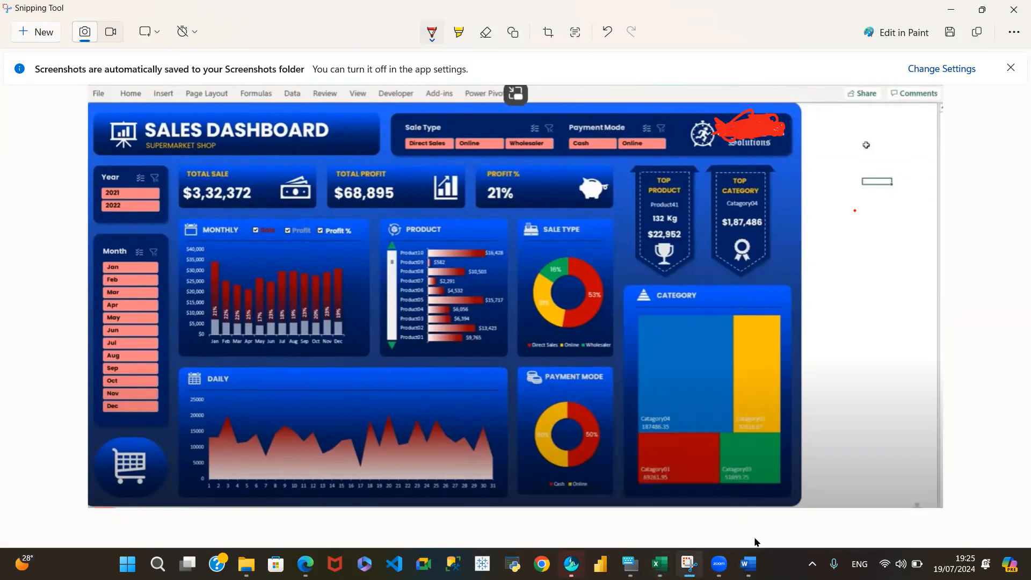
mouse_move(651, 565)
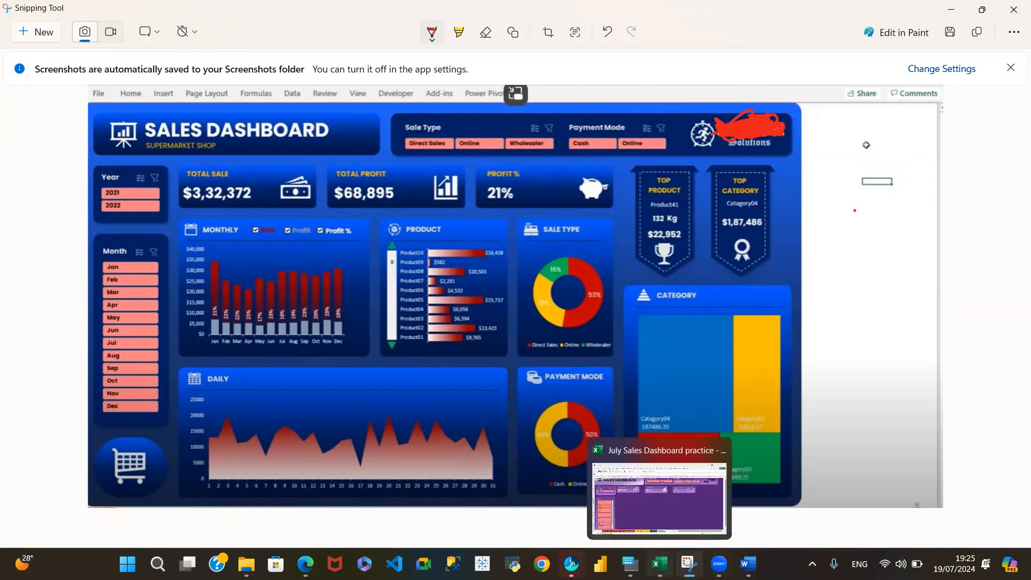
left_click(661, 497)
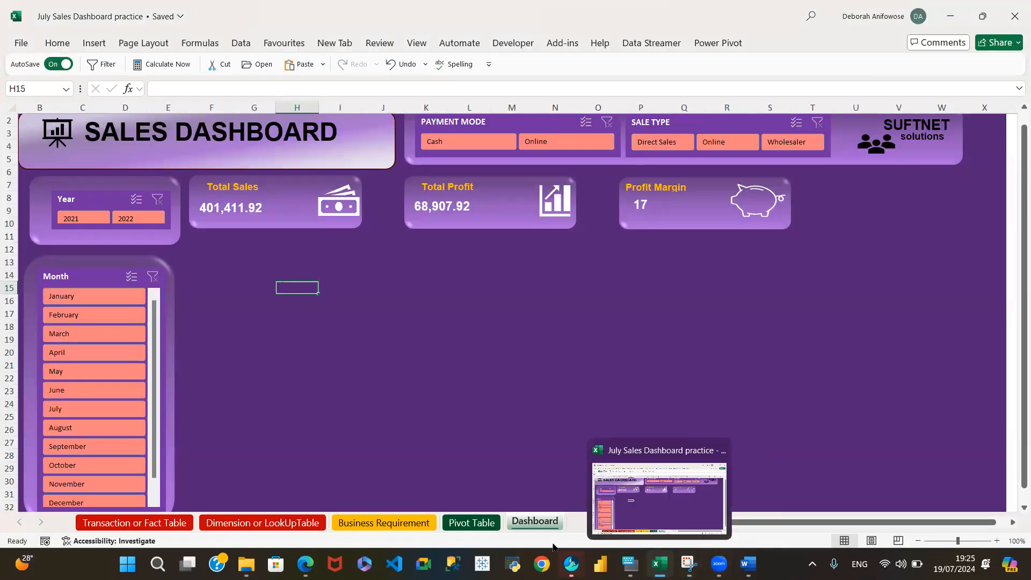
left_click(471, 522)
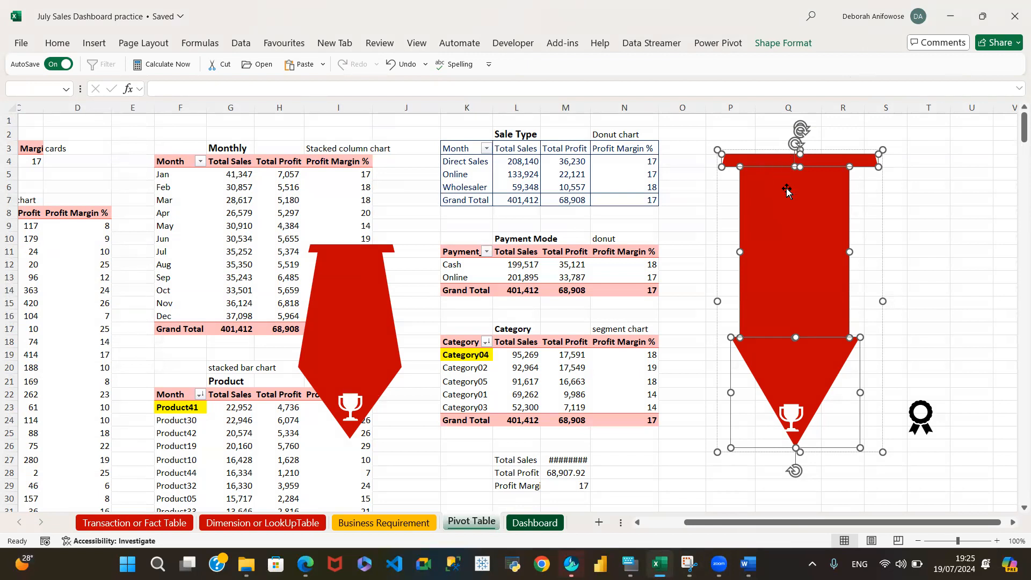
- Cut the three selected ribbon shapes from the Pivot Table sheet and paste them into the Dashboard sheet at cell U8
key("Delete")
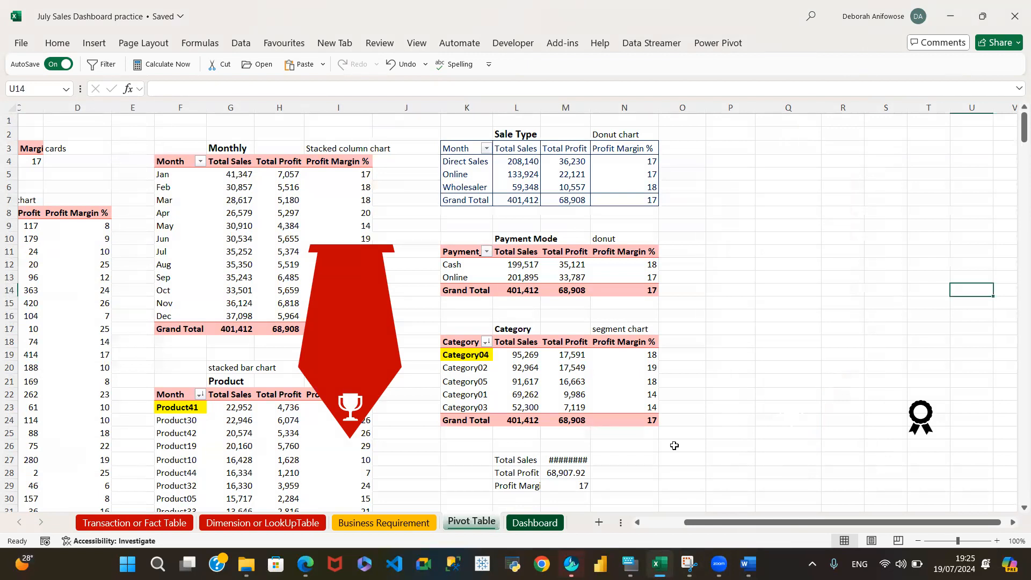
left_click(535, 523)
left_click(874, 197)
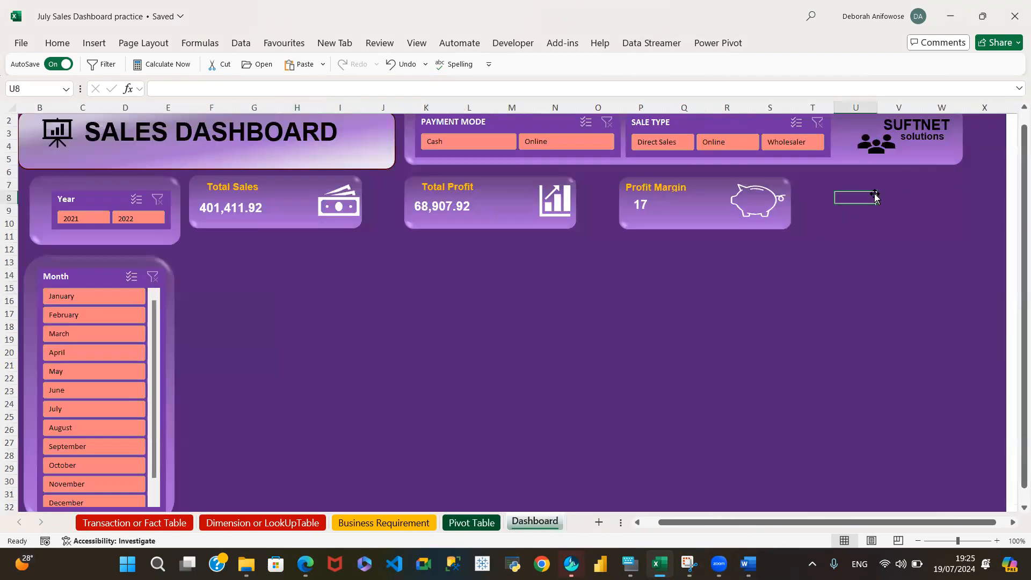
key("ctrl+v")
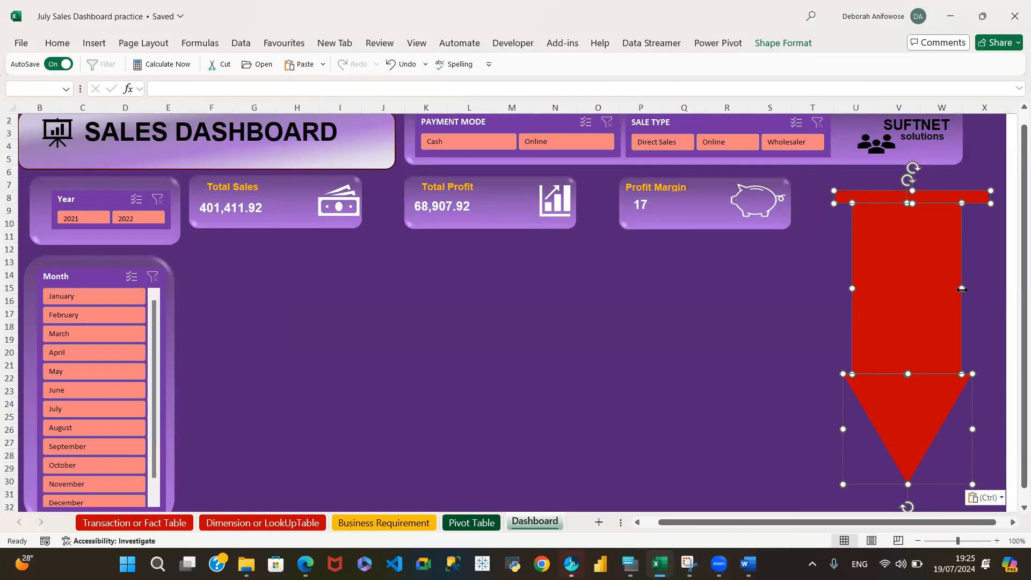
- Narrow the pasted ribbon shapes to about columns U to V and shorten them, moving them up to start around row 7
left_click_drag(962, 290, 919, 289)
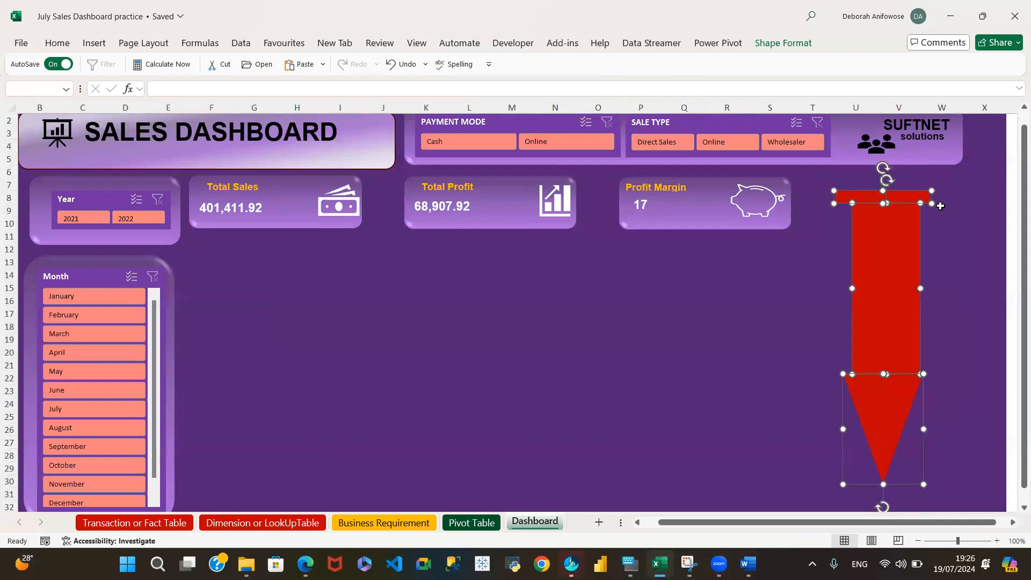
left_click_drag(884, 482, 880, 388)
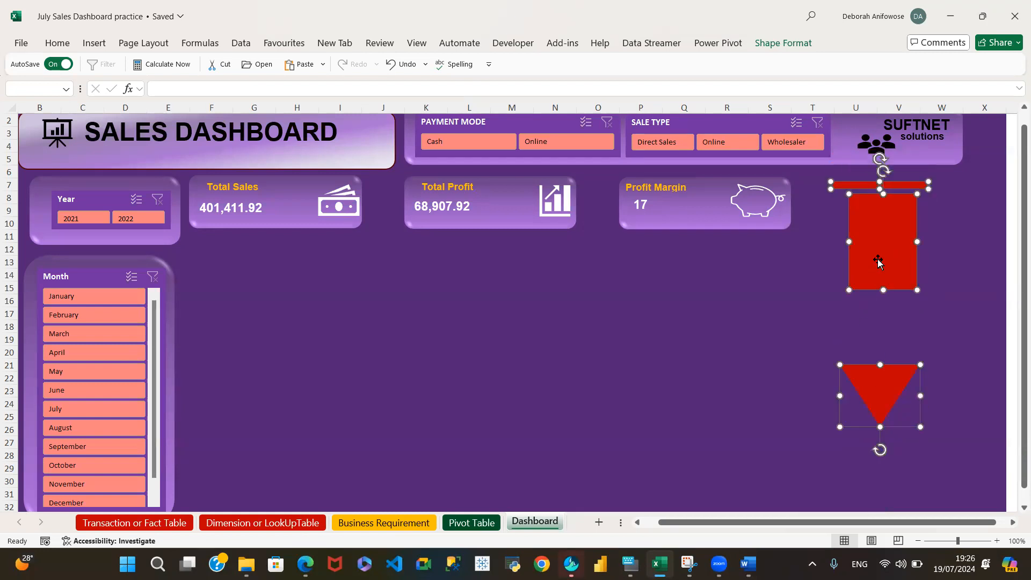
- Group the trapezoid, rectangle and triangle on the Dashboard sheet and check the parts inside the group
right_click(878, 264)
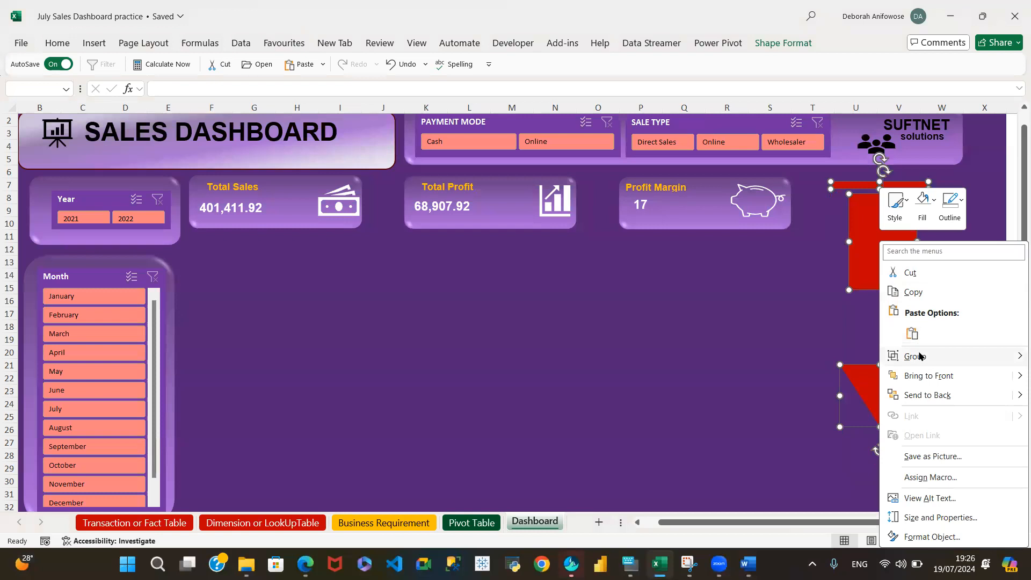
mouse_move(919, 356)
left_click(850, 357)
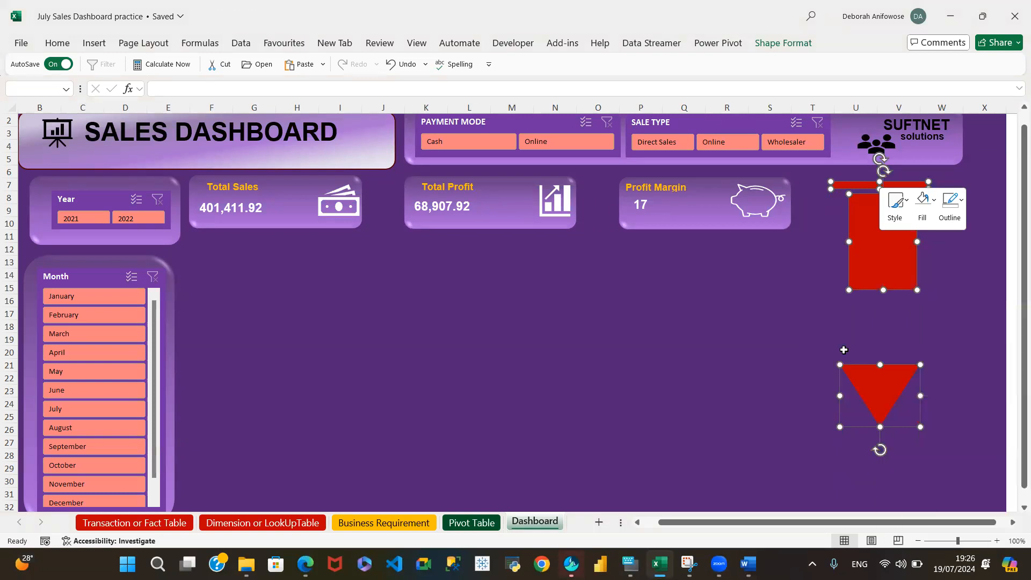
left_click(880, 248)
left_click(877, 410)
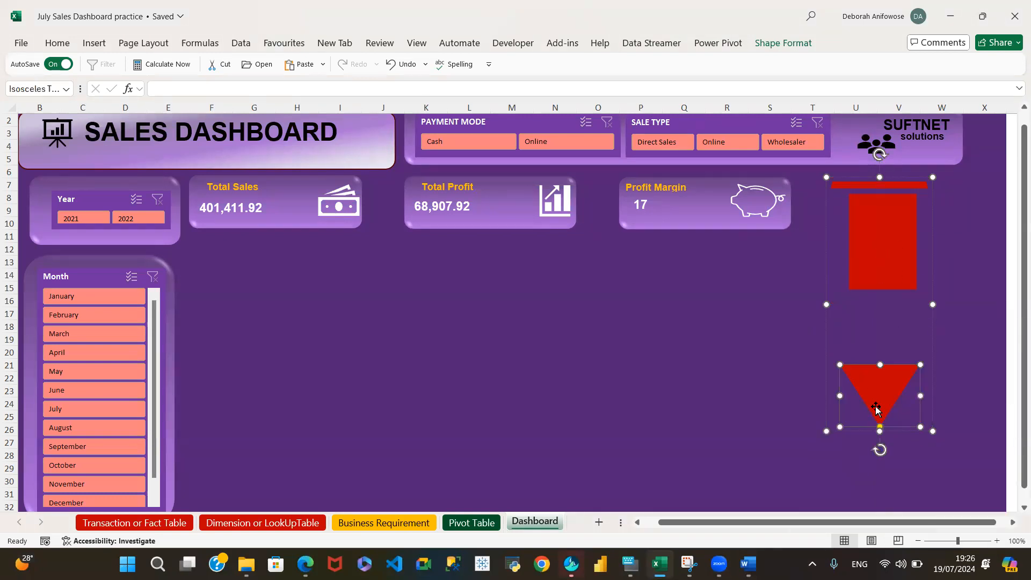
left_click(885, 275)
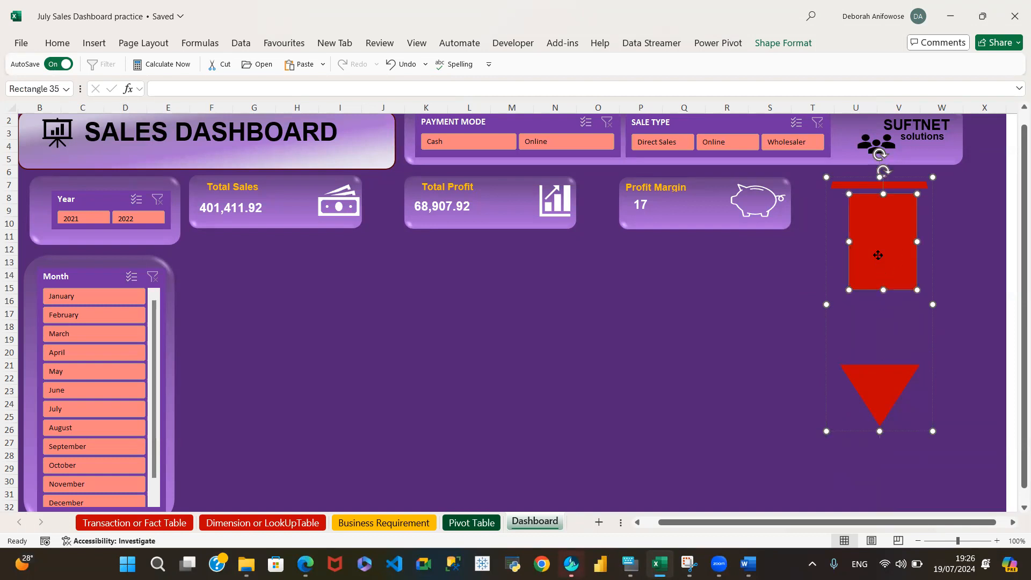
- Ungroup the ribbon on the Dashboard sheet into its separate shapes and clear the selection
right_click(885, 275)
mouse_move(926, 317)
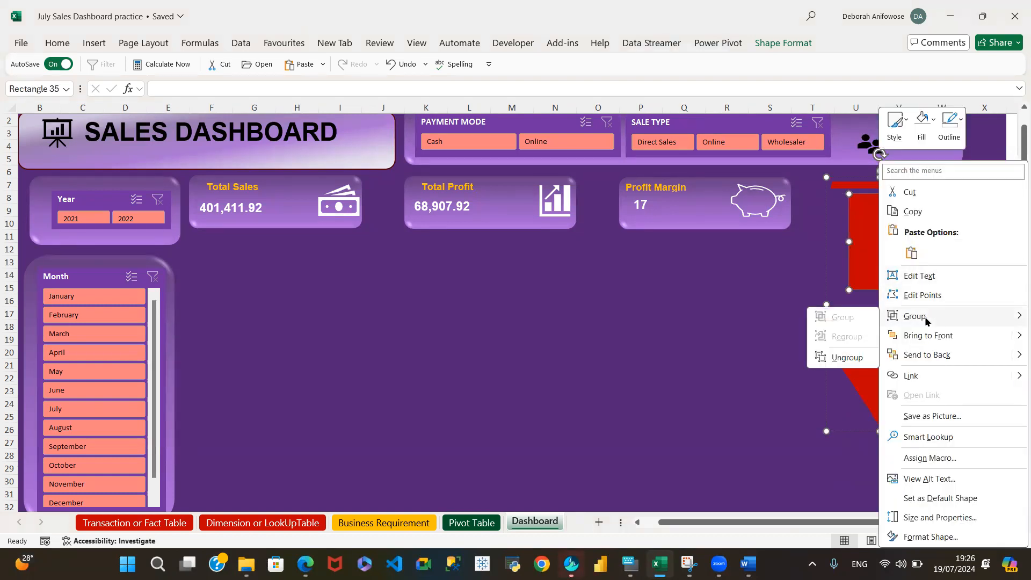
left_click(847, 358)
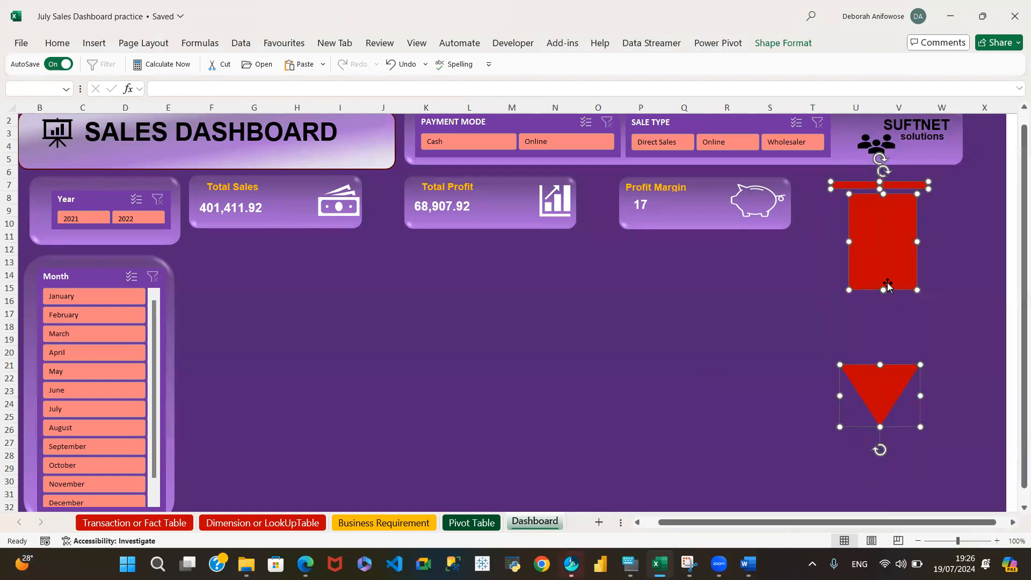
left_click(711, 369)
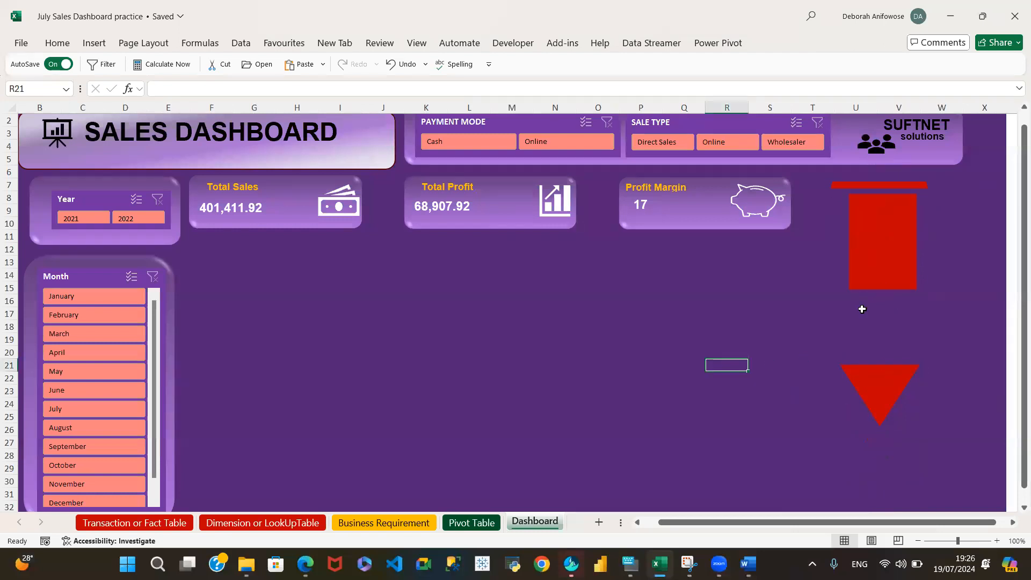
- Shift the ribbon's rectangle and trapezoid slightly toward column T, and narrow the rectangle to the width of column U
mouse_move(872, 234)
left_mouse_down()
mouse_move(870, 246)
mouse_move(853, 239)
left_mouse_up()
left_click(883, 184)
mouse_move(883, 183)
left_mouse_down()
mouse_move(869, 182)
mouse_move(875, 192)
left_mouse_up()
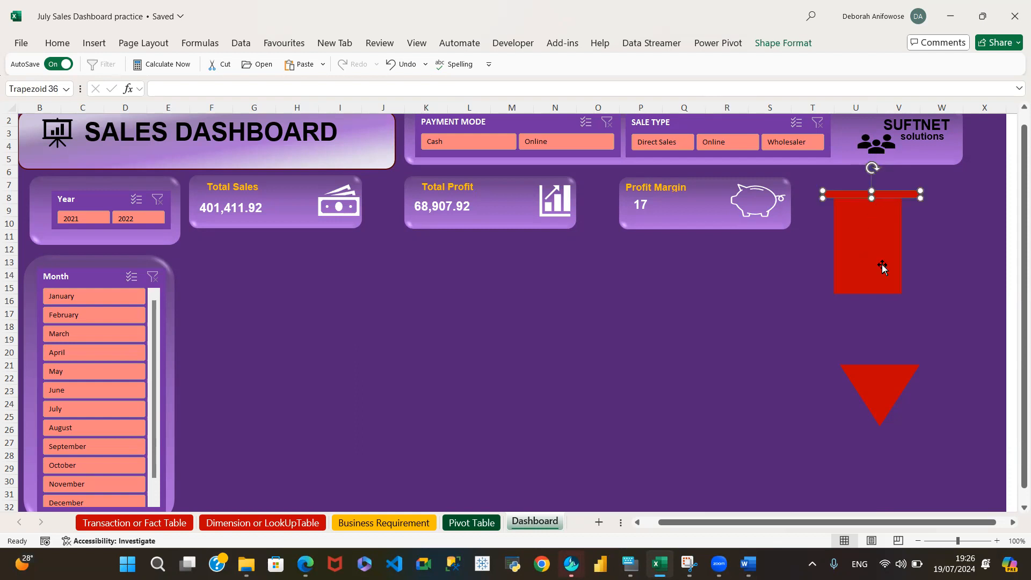
left_click(871, 243)
left_click_drag(901, 245, 880, 245)
- Resize the trapezoid to span about columns T to U and fill row 8, with the rectangle lowered slightly beneath it
left_click(874, 195)
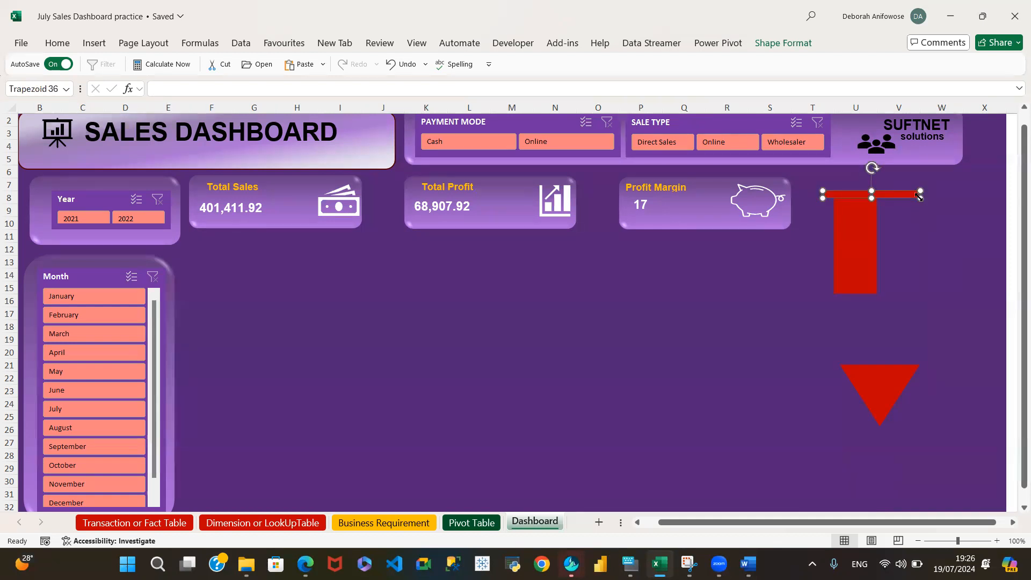
left_click_drag(919, 196, 903, 196)
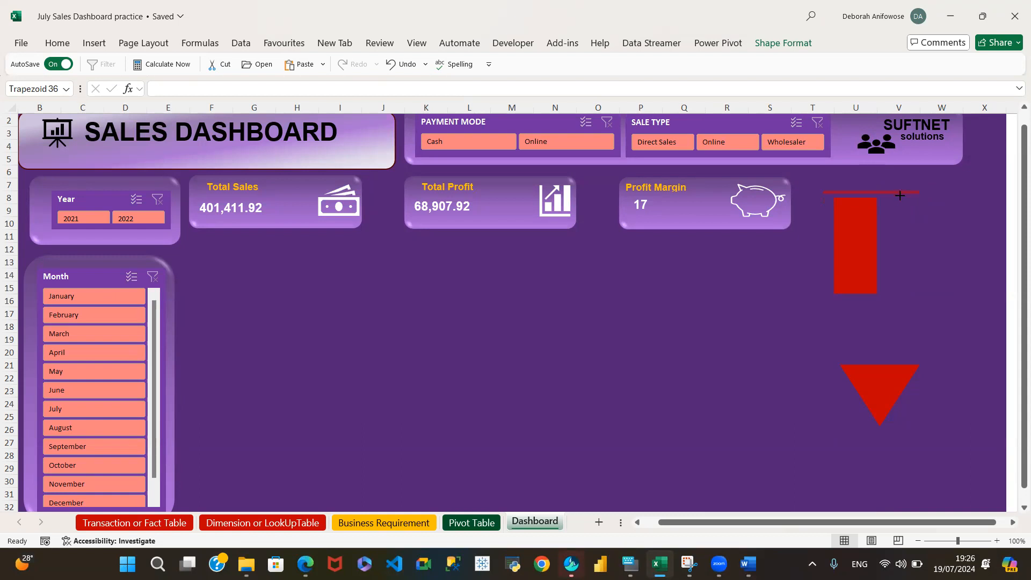
left_click_drag(895, 199, 895, 198)
left_click(862, 239)
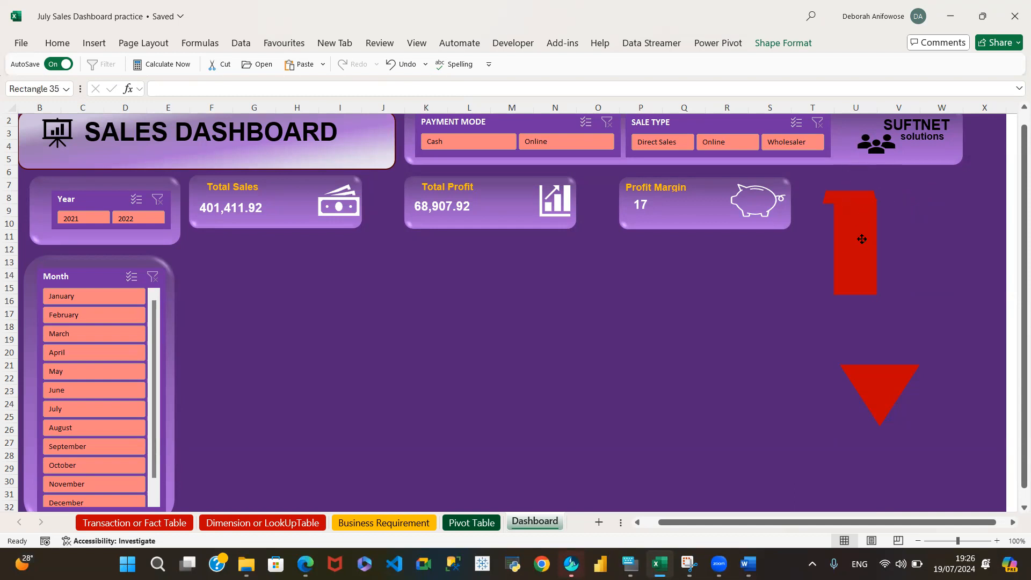
left_click_drag(848, 238, 857, 242)
left_click(865, 198)
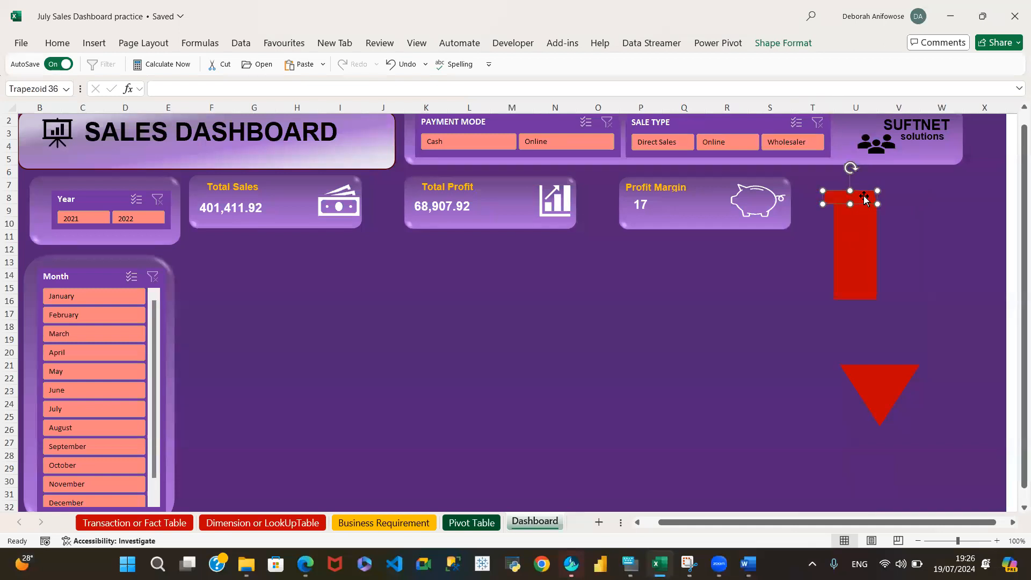
left_click_drag(877, 203, 908, 203)
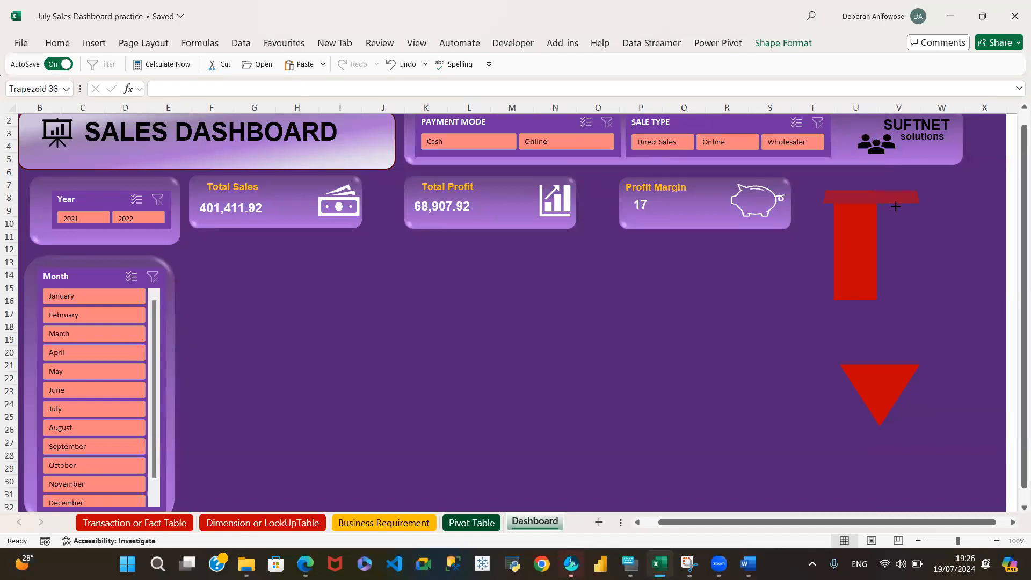
left_click_drag(898, 207, 898, 207)
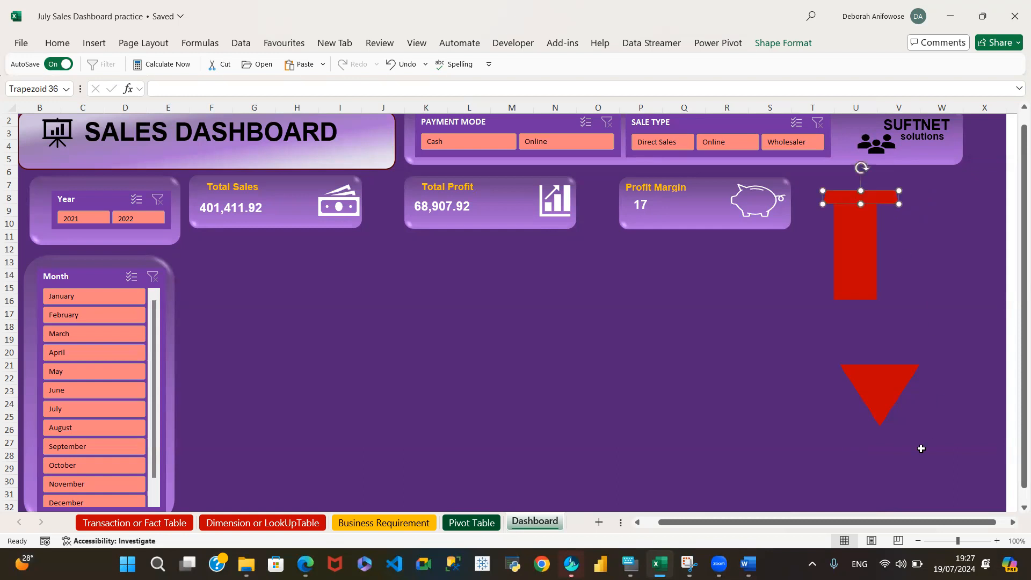
- Try to align the rectangle in column U directly against the lower edge of the trapezoid
left_click_drag(861, 240, 861, 242)
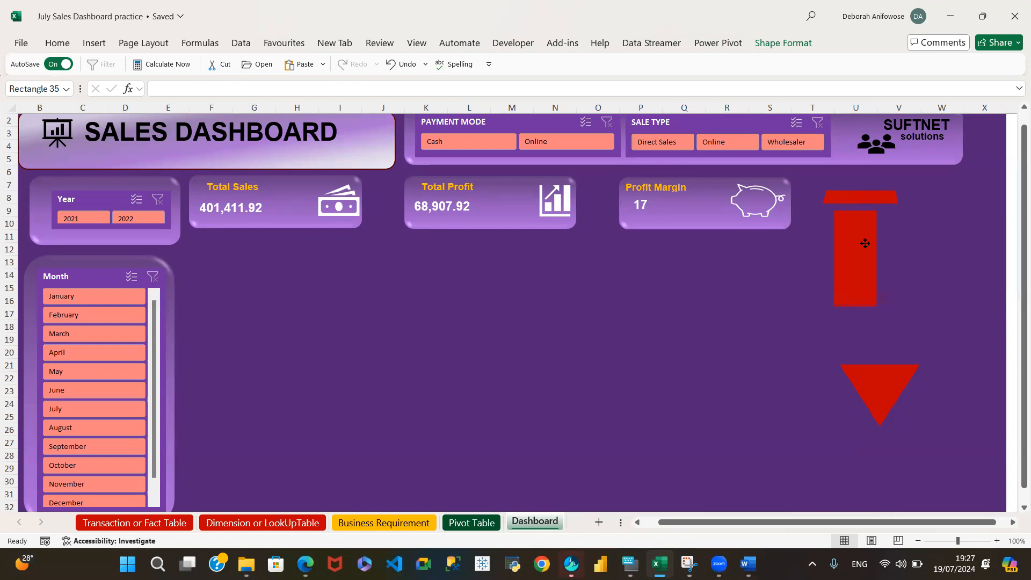
left_click_drag(868, 247, 868, 247)
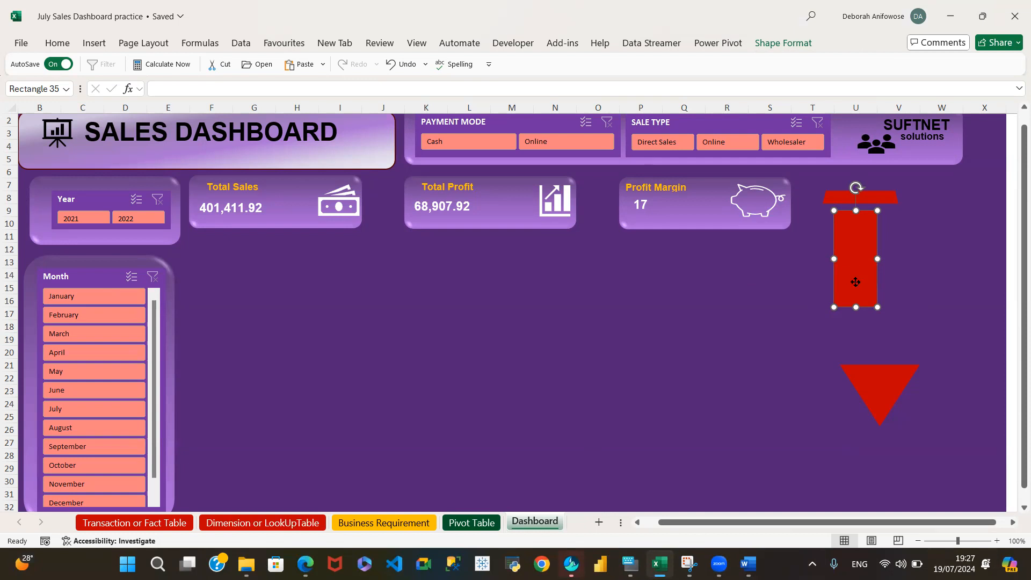
mouse_move(856, 282)
left_mouse_down()
mouse_move(878, 278)
mouse_move(867, 280)
left_mouse_up()
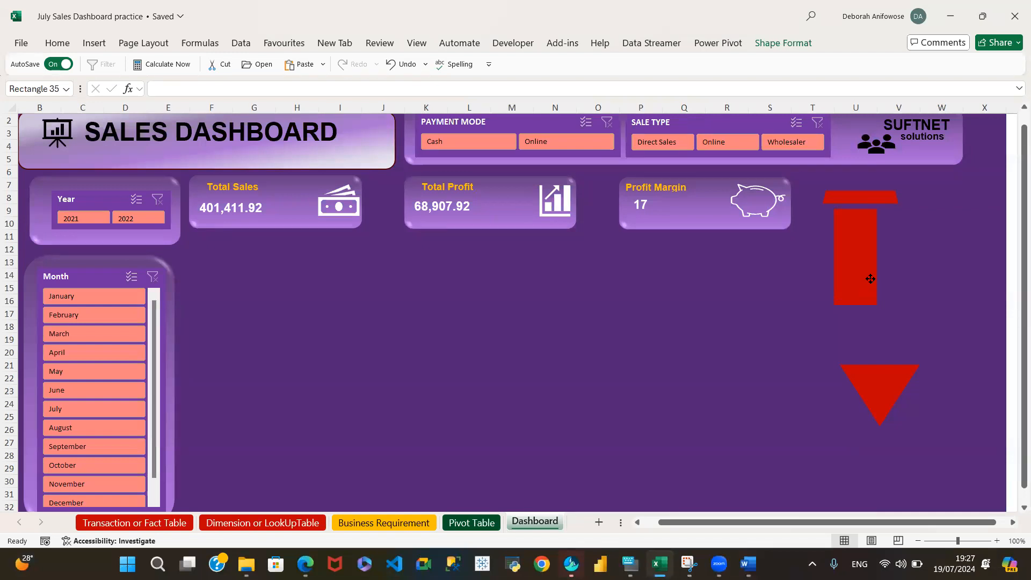
left_click_drag(869, 271, 868, 272)
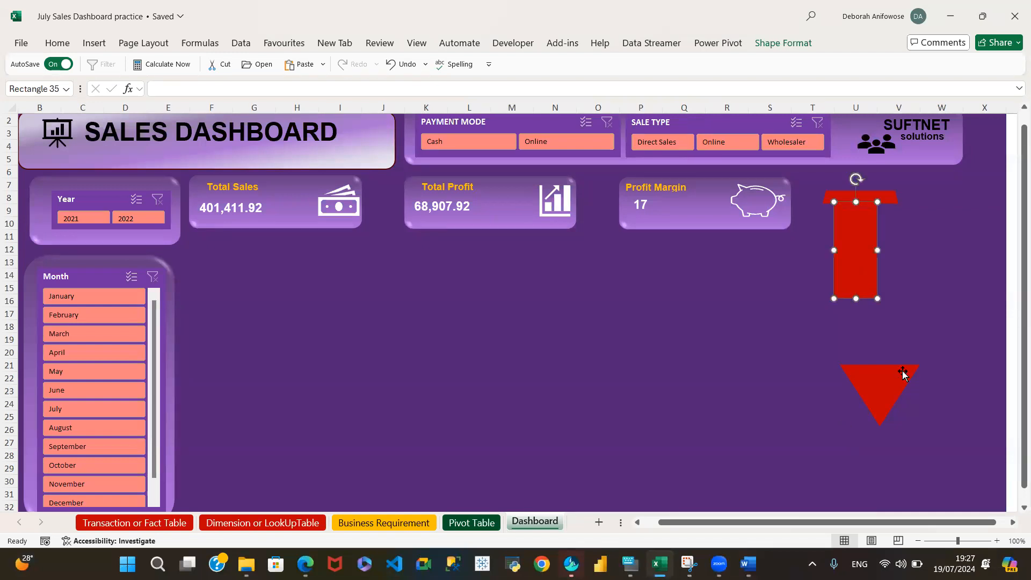
- Narrow the triangle to nearly the rectangle's width and move it up against the rectangle's lower end
left_click(876, 409)
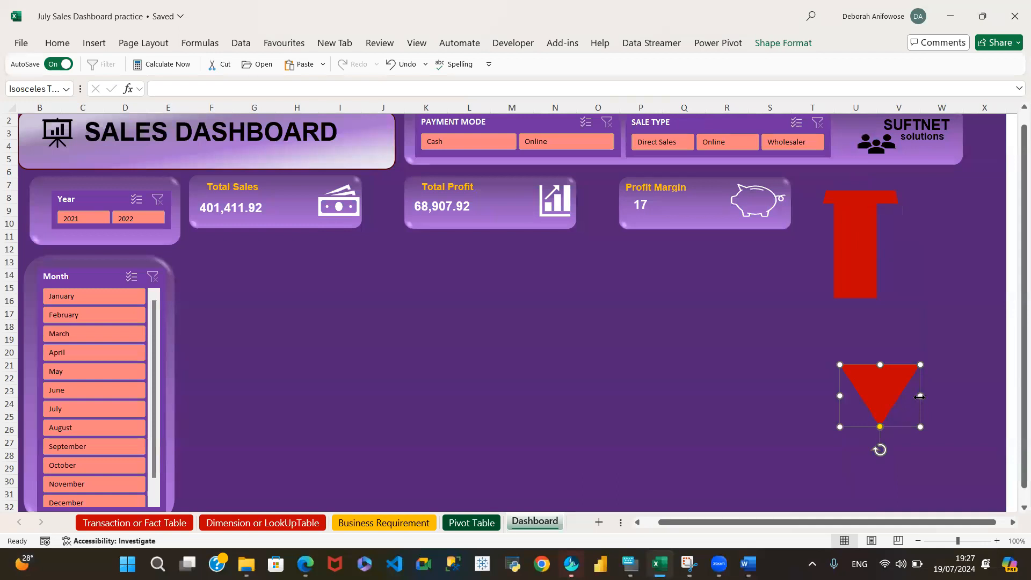
left_click_drag(920, 396, 852, 322)
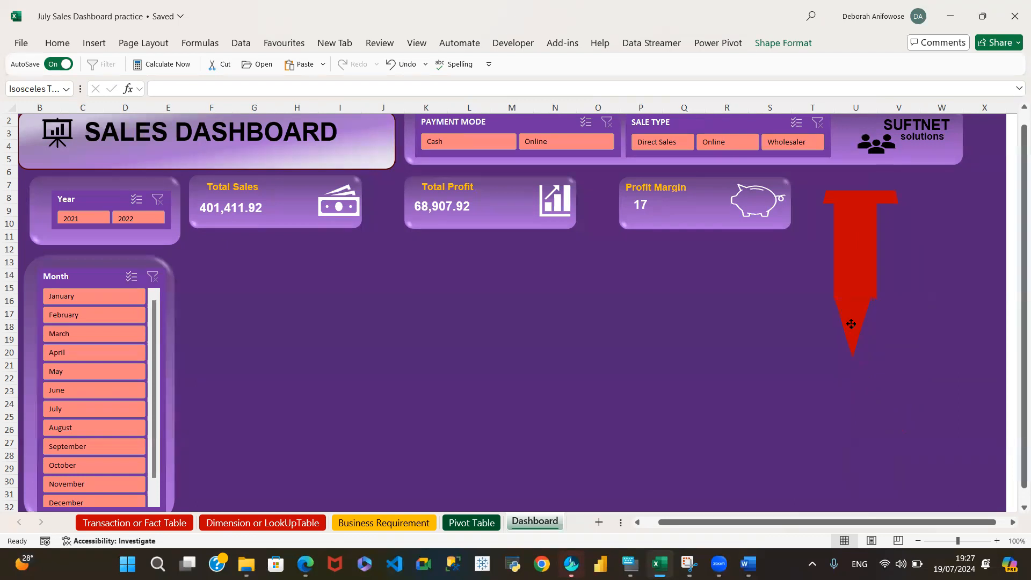
left_click_drag(850, 323, 851, 326)
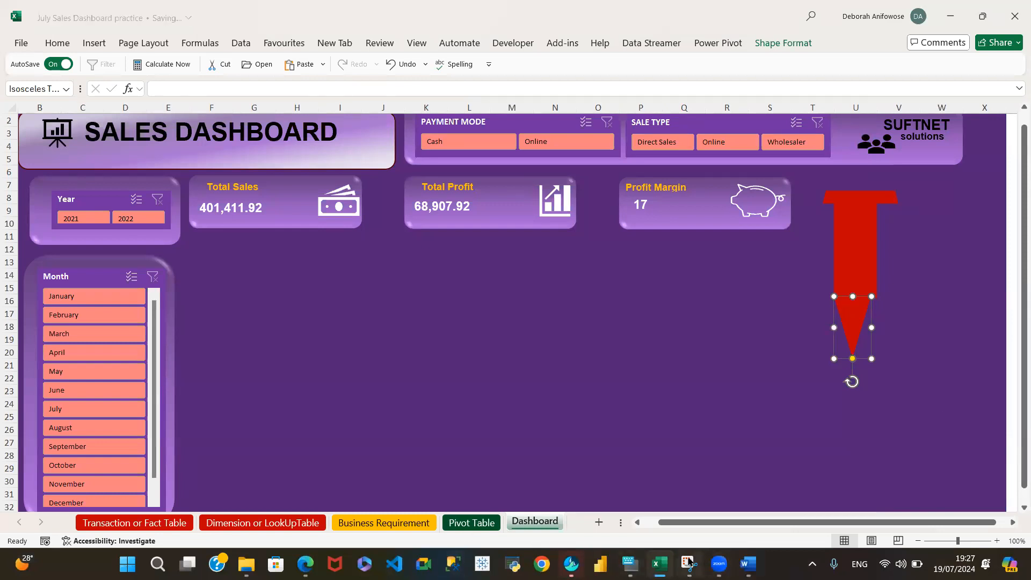
- Switch to Snipping Tool to examine the ribbon badges in the reference dashboard image, and return to the Excel workbook
mouse_move(689, 562)
left_click(697, 515)
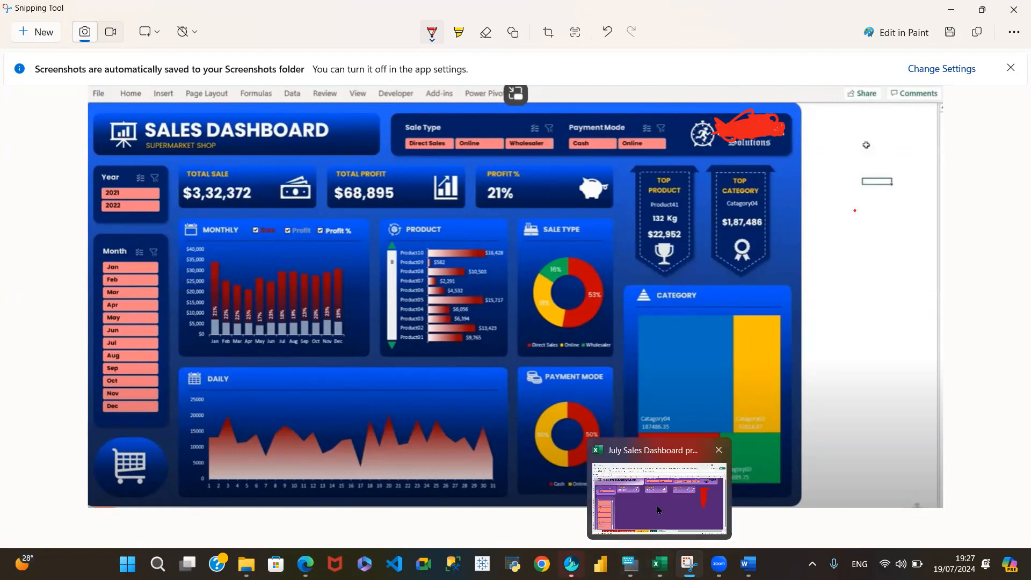
left_click(658, 513)
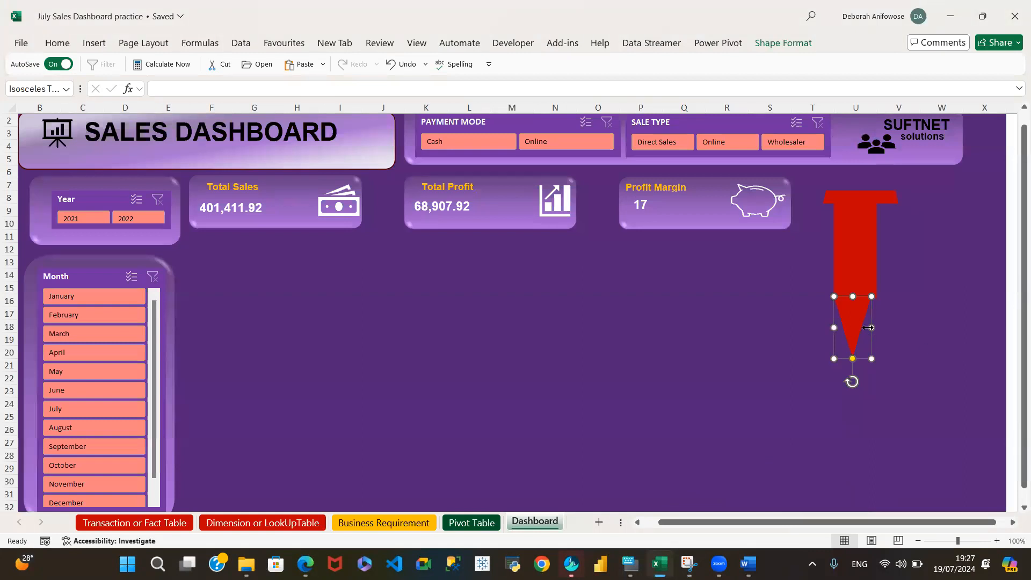
- Try widening the triangle across columns U and V and flattening it to about rows 18 to 20
left_click_drag(872, 326, 914, 326)
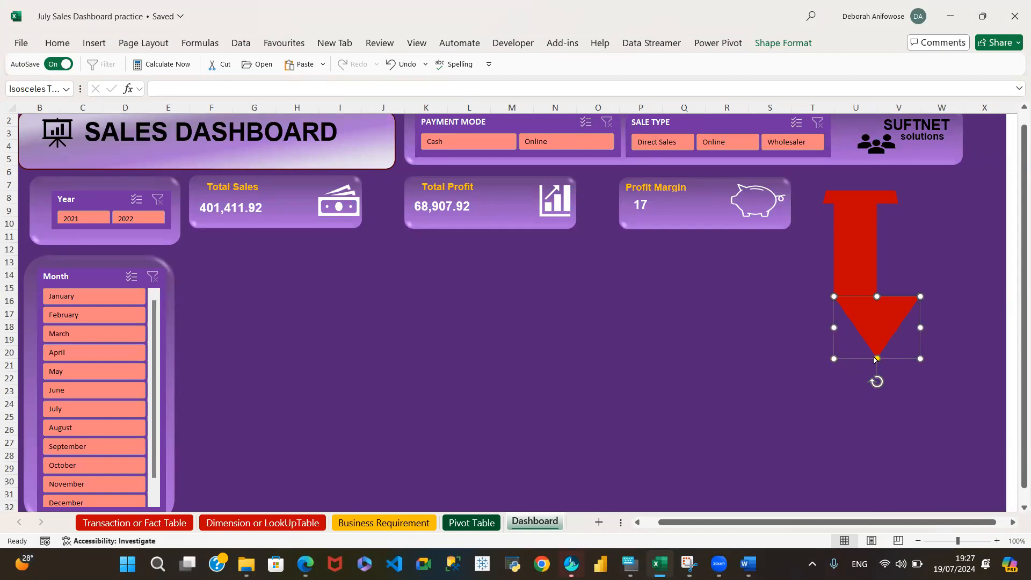
key("Escape")
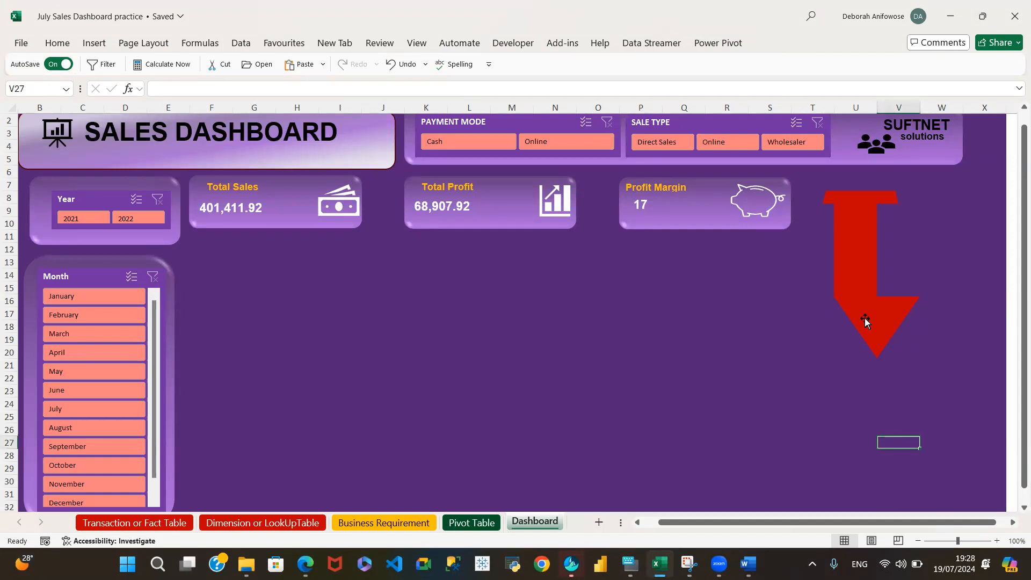
left_click(875, 343)
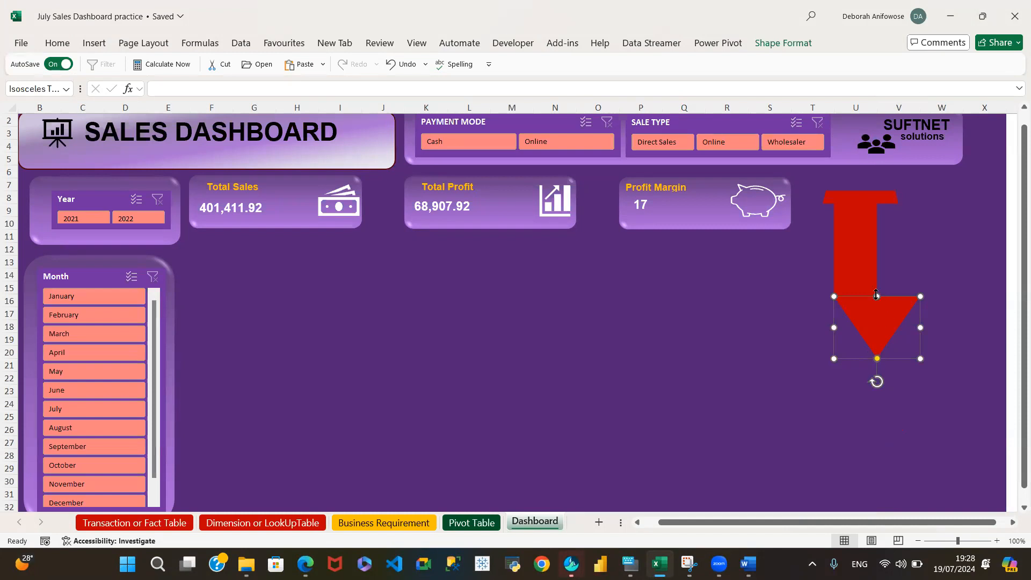
left_click_drag(875, 303, 874, 313)
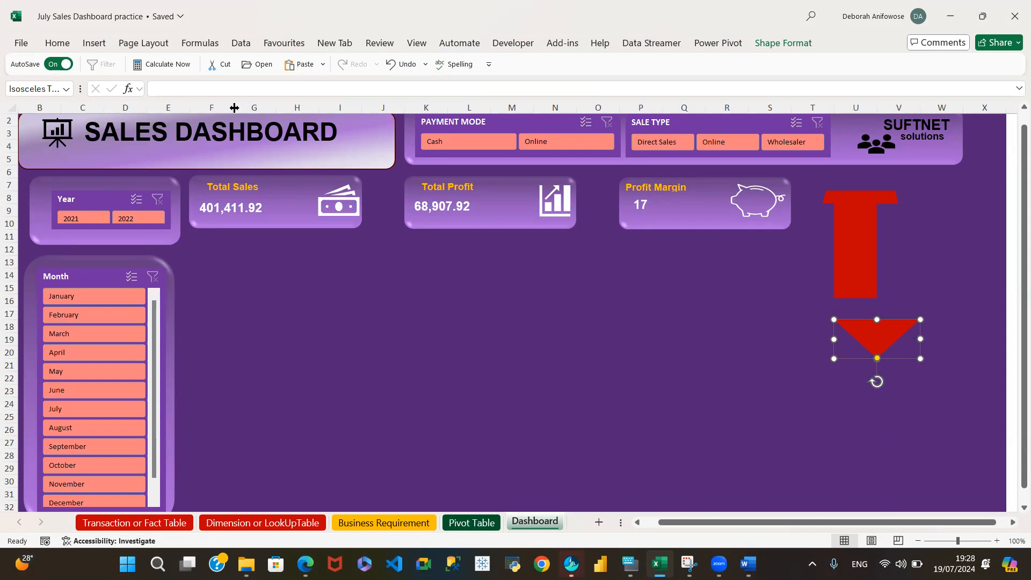
- Draw a Flowchart: Off-page Connector shape across about columns M to N and rows 17 to 26 on the Dashboard sheet
left_click(94, 43)
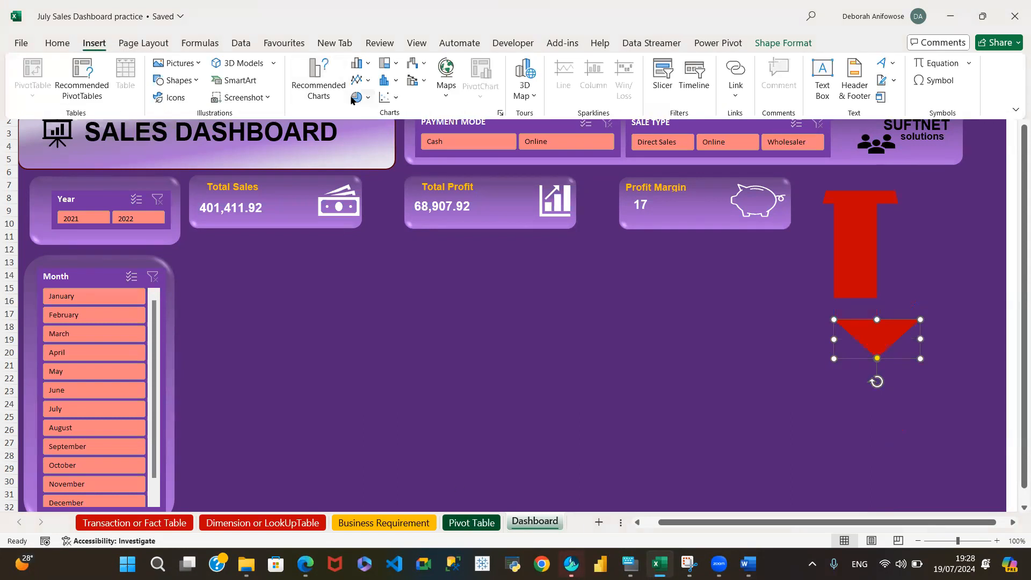
left_click(196, 80)
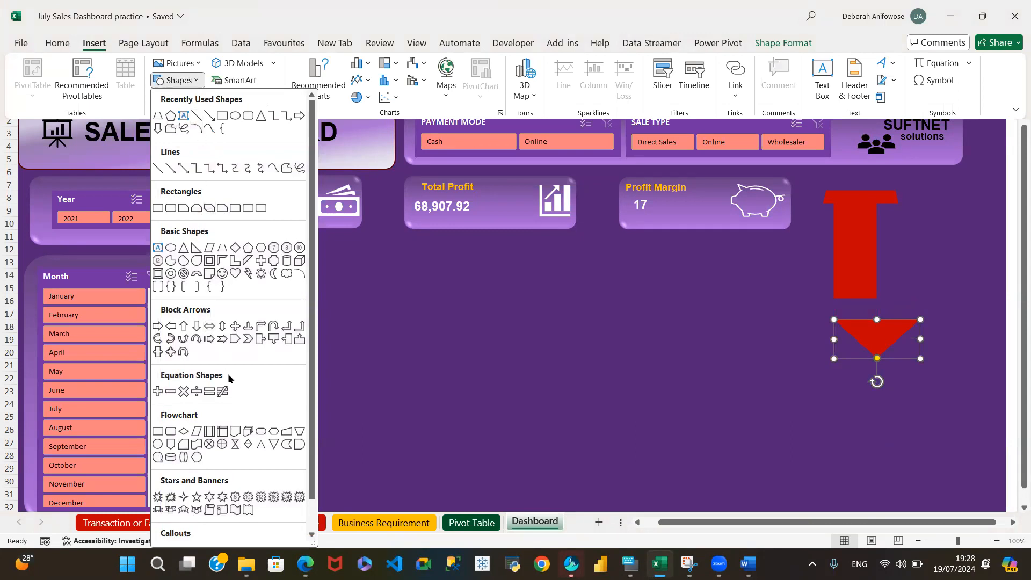
scroll(230, 381, "down", 1)
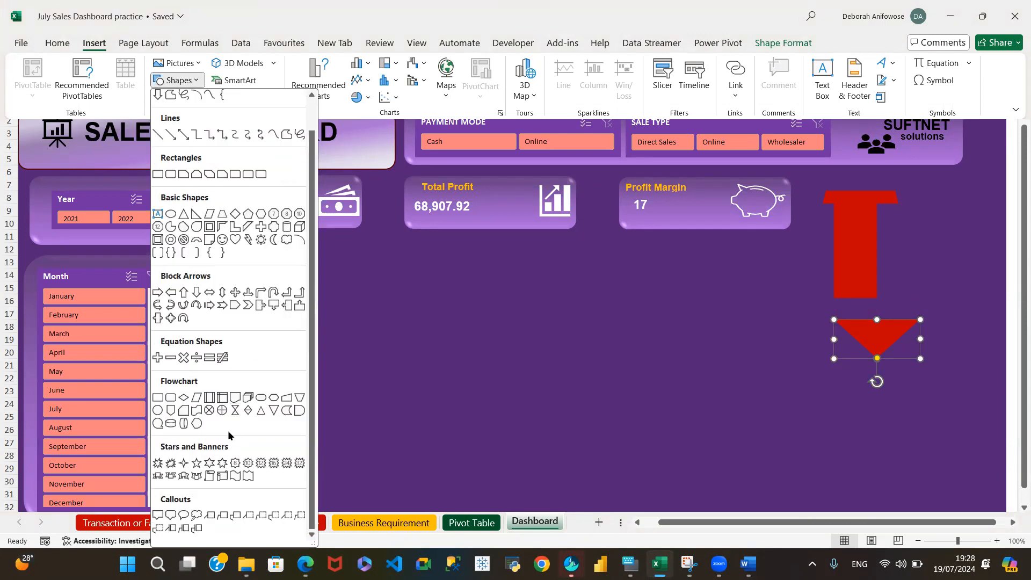
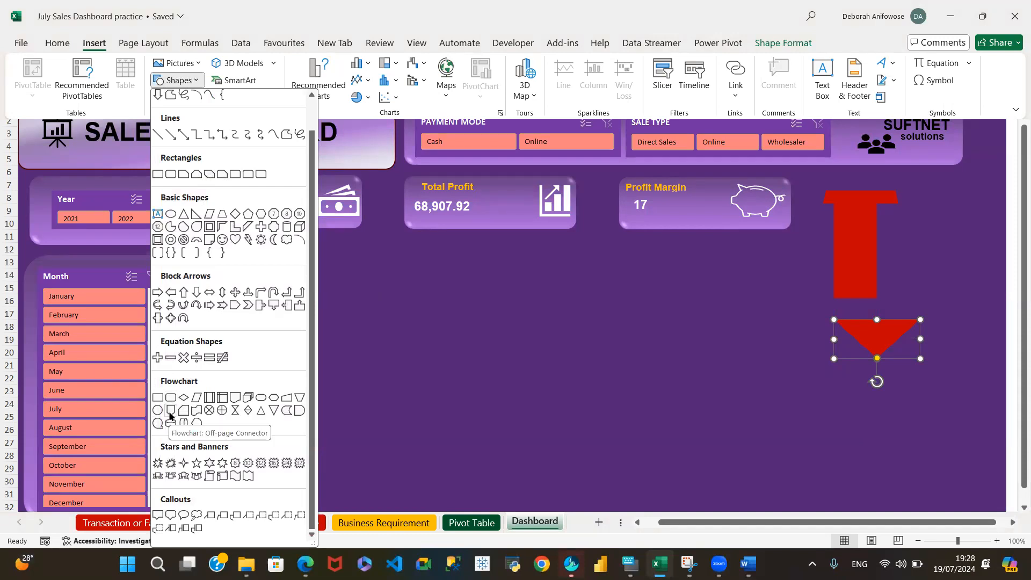
left_click(170, 412)
left_click_drag(510, 302, 577, 436)
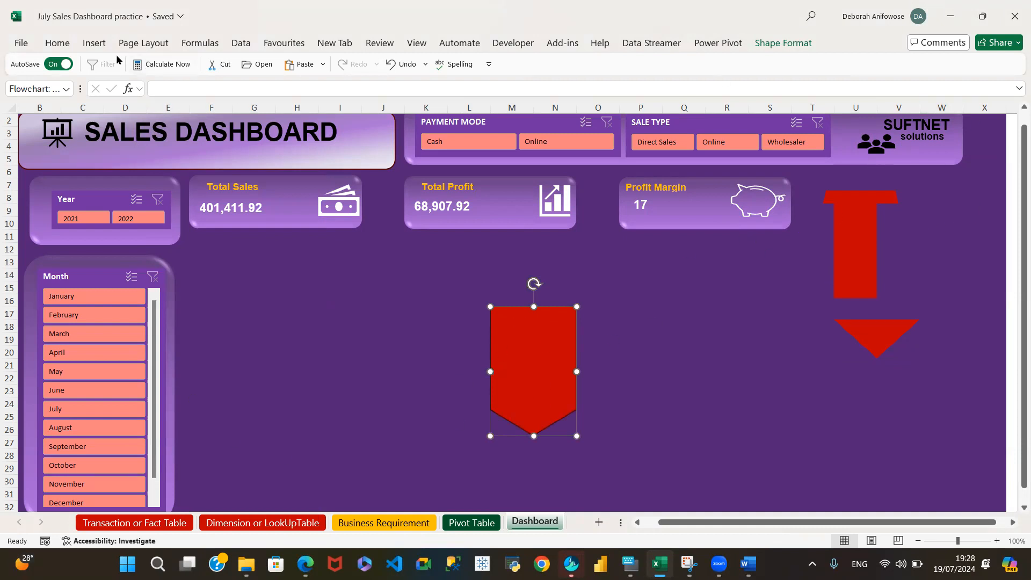
- Delete the ribbon's rectangle and triangle from the Dashboard sheet, keeping the trapezoid
left_click(862, 198)
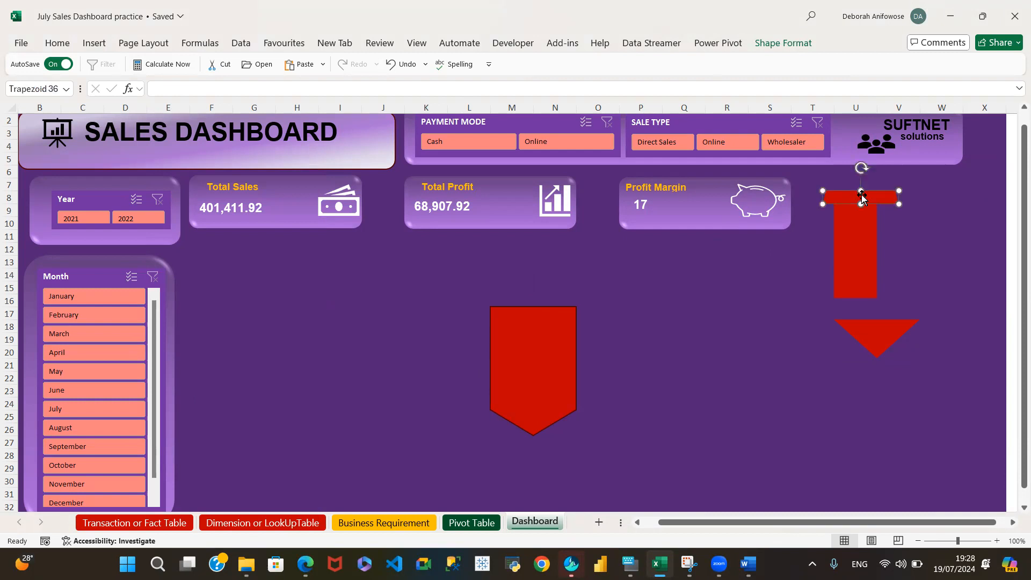
left_click(860, 248)
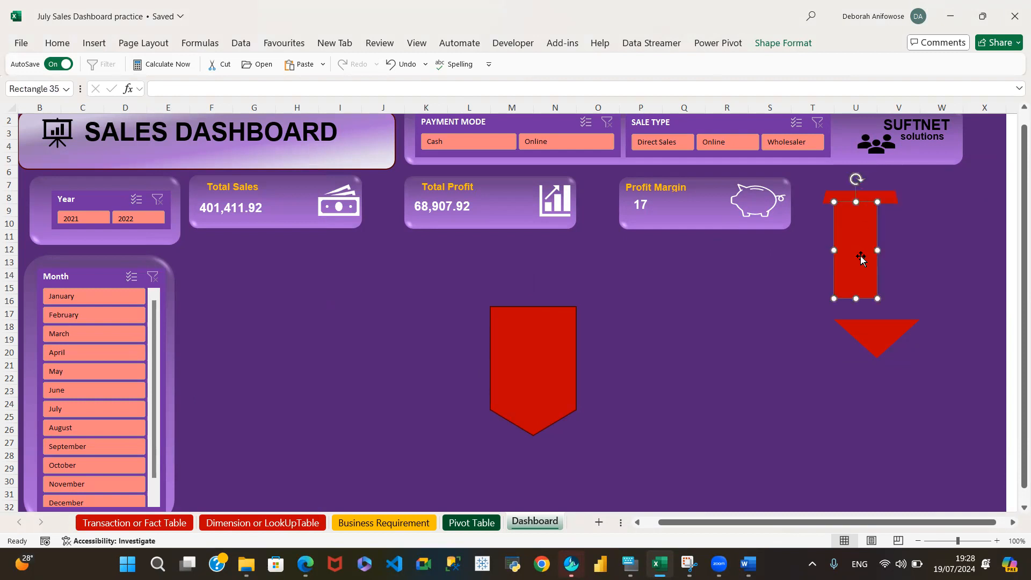
key("Delete")
left_click(884, 348)
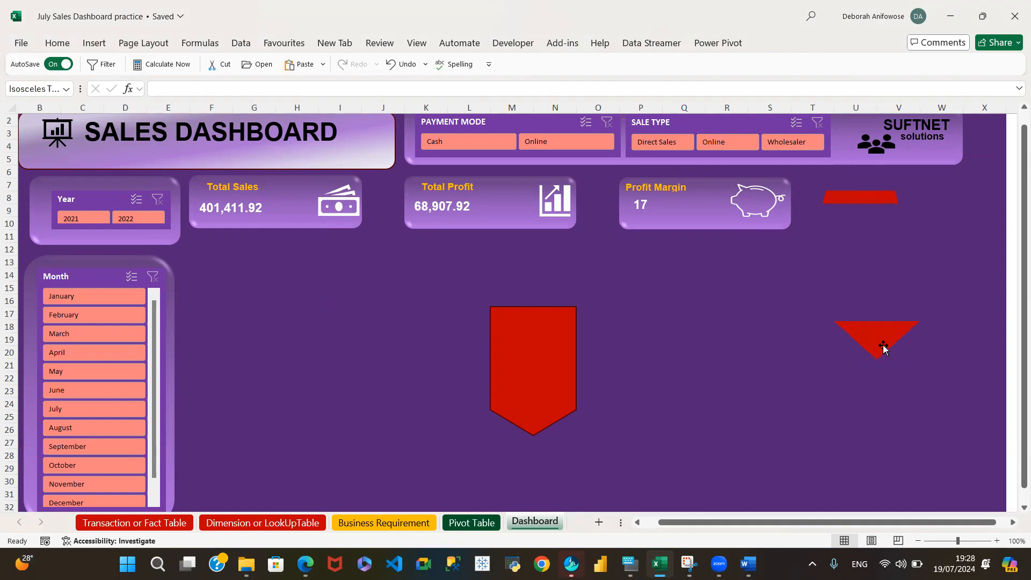
key("Delete")
- Move the off-page connector directly beneath the trapezoid in columns U to V, and widen the trapezoid to span about columns T to V
left_click_drag(530, 364, 848, 260)
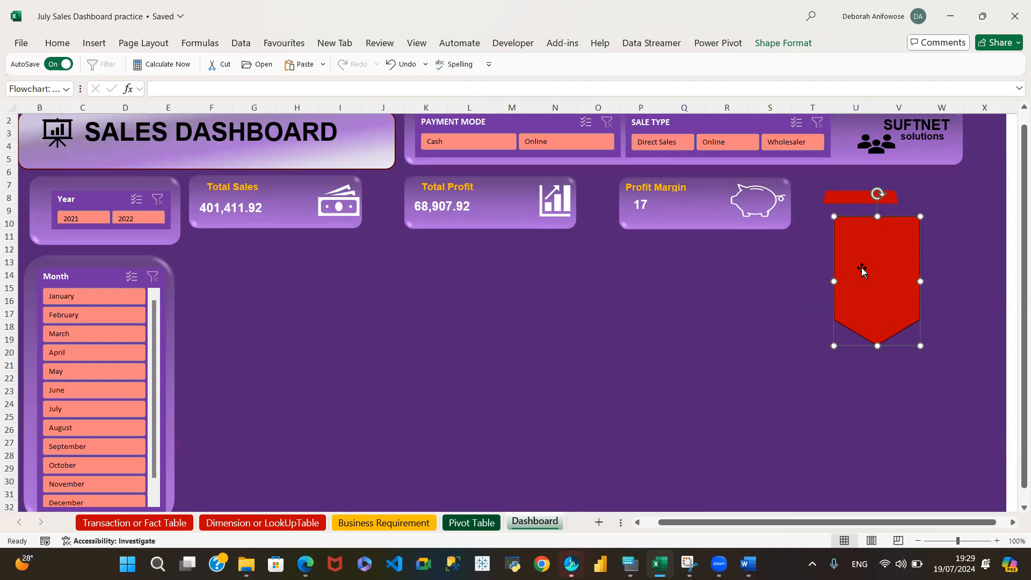
left_click_drag(862, 268, 843, 261)
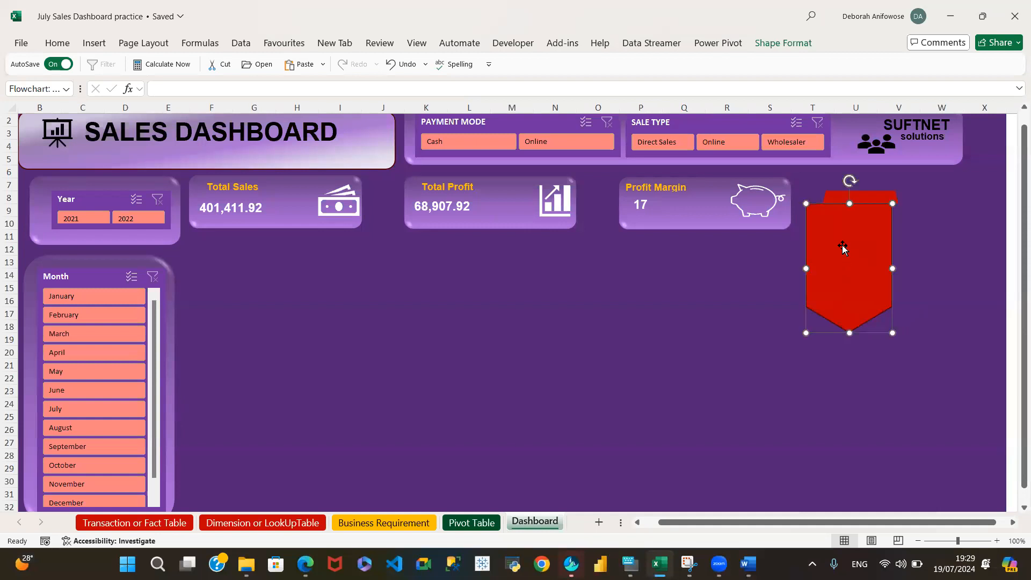
left_click(841, 197)
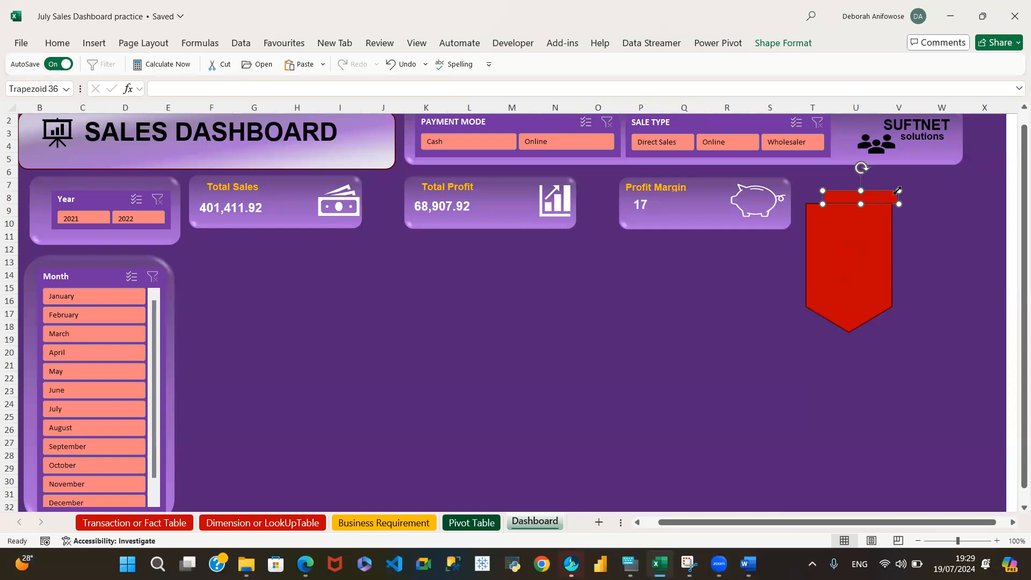
left_click_drag(898, 190, 921, 191)
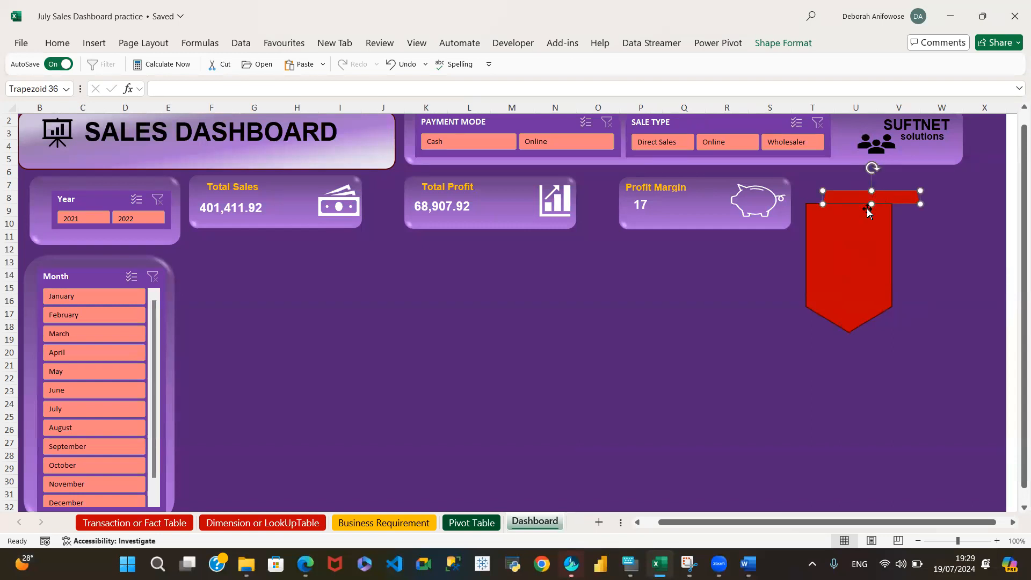
left_click(862, 224)
left_click_drag(863, 223, 878, 223)
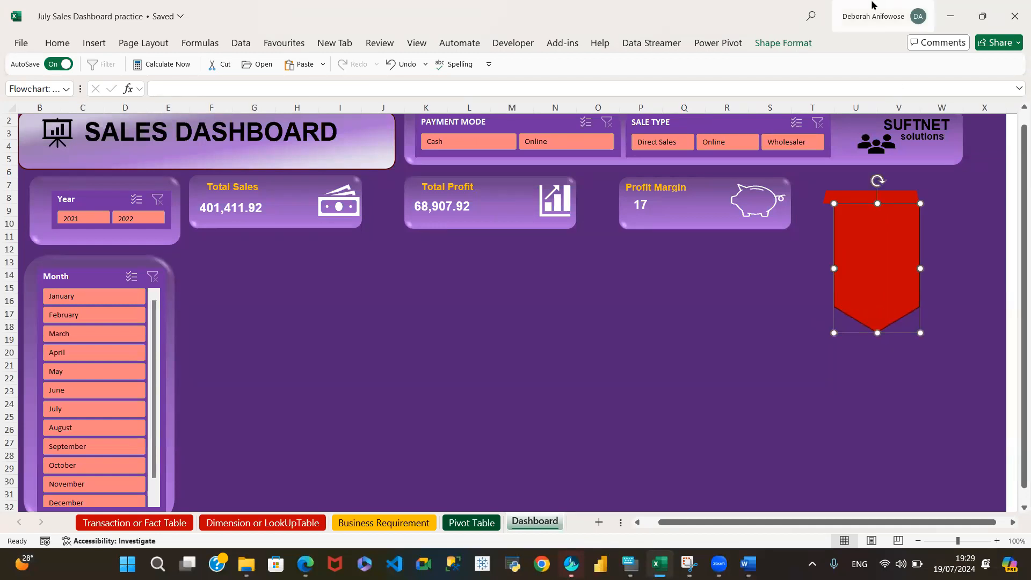
left_click(94, 43)
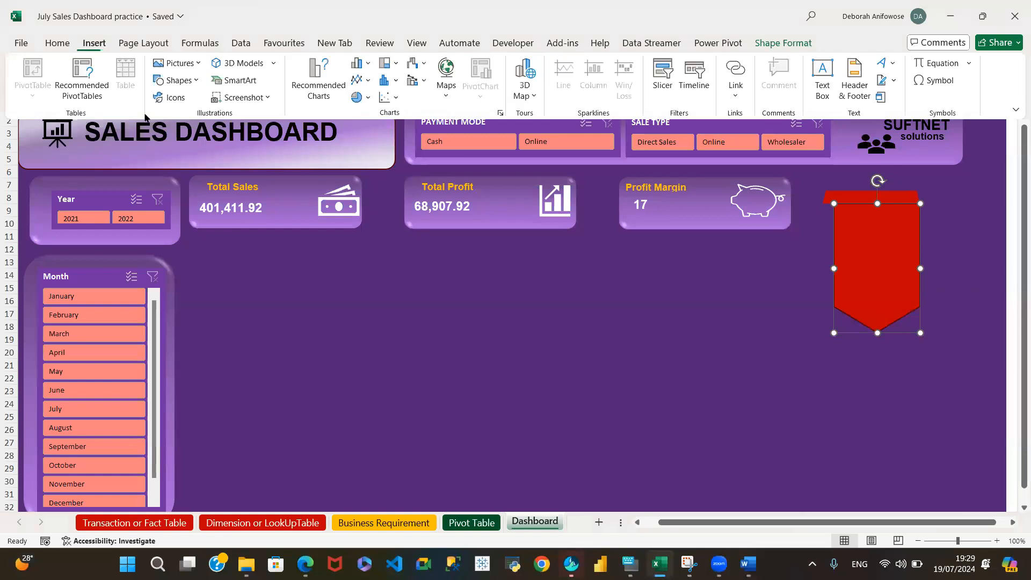
left_click(730, 342)
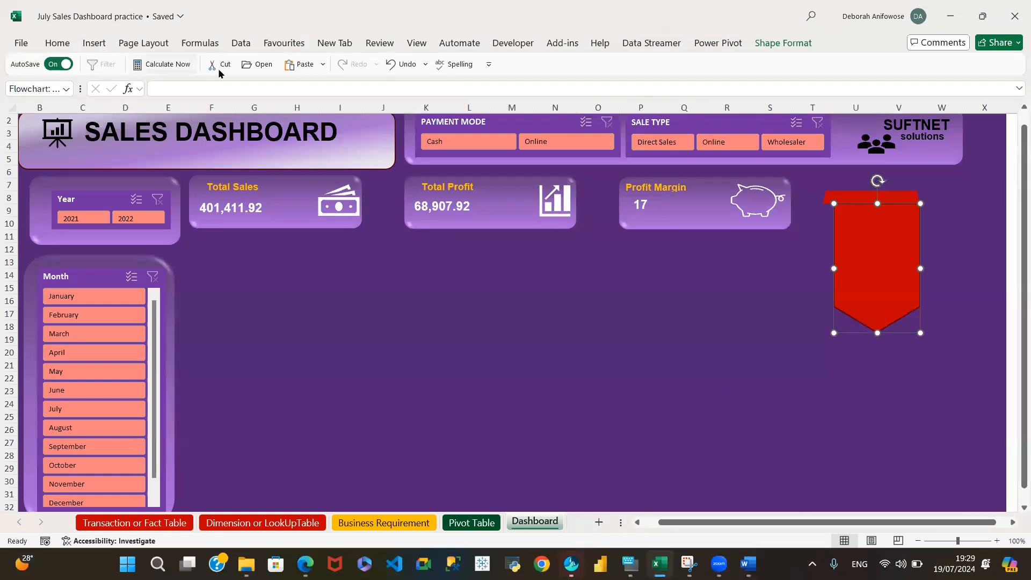
- Draw a second trapezoid across about columns M to R and rows 16 to 22 on the Dashboard sheet
left_click(565, 366)
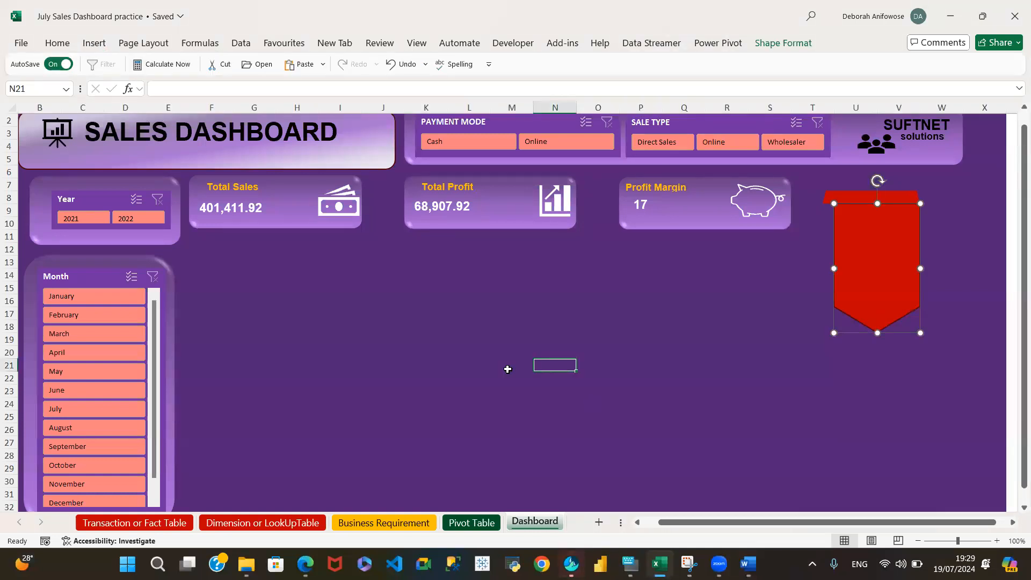
left_click(93, 44)
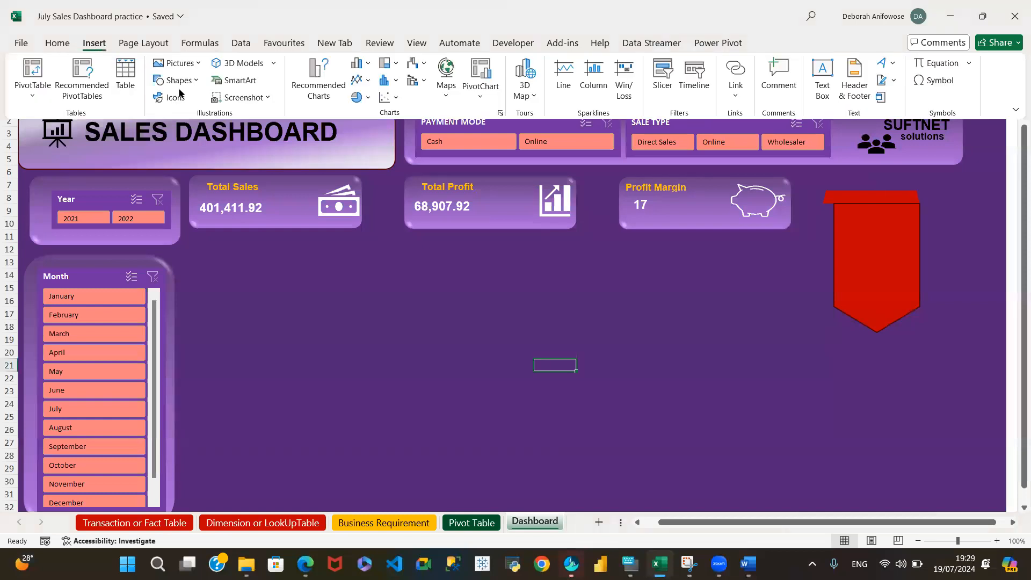
left_click(193, 81)
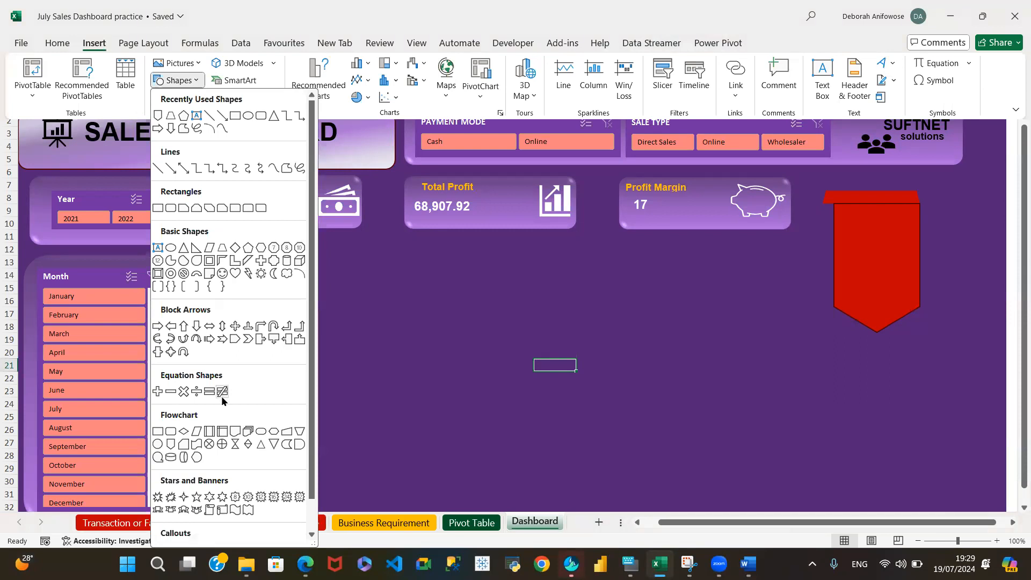
scroll(208, 399, "down", 1)
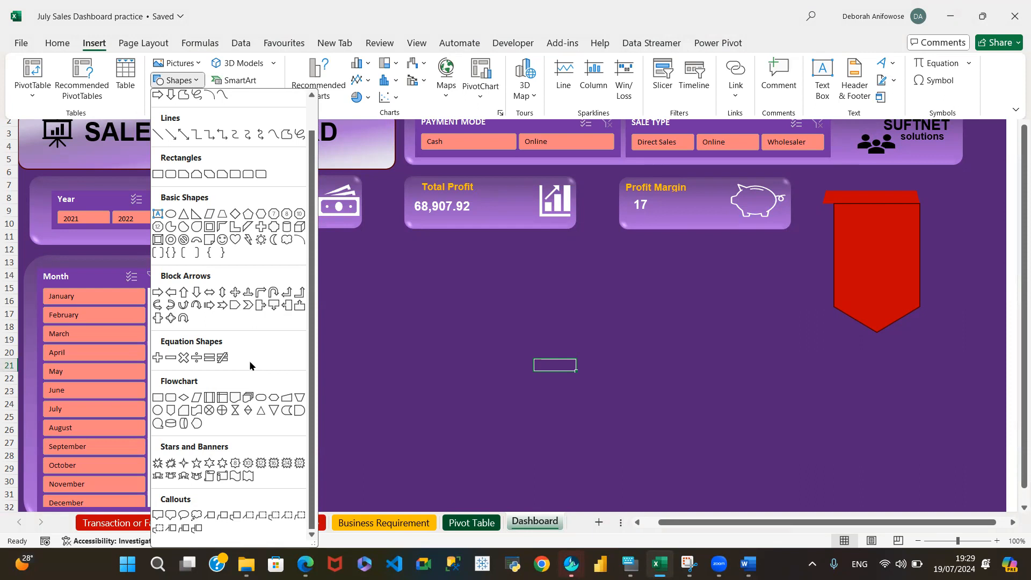
scroll(249, 360, "up", 1)
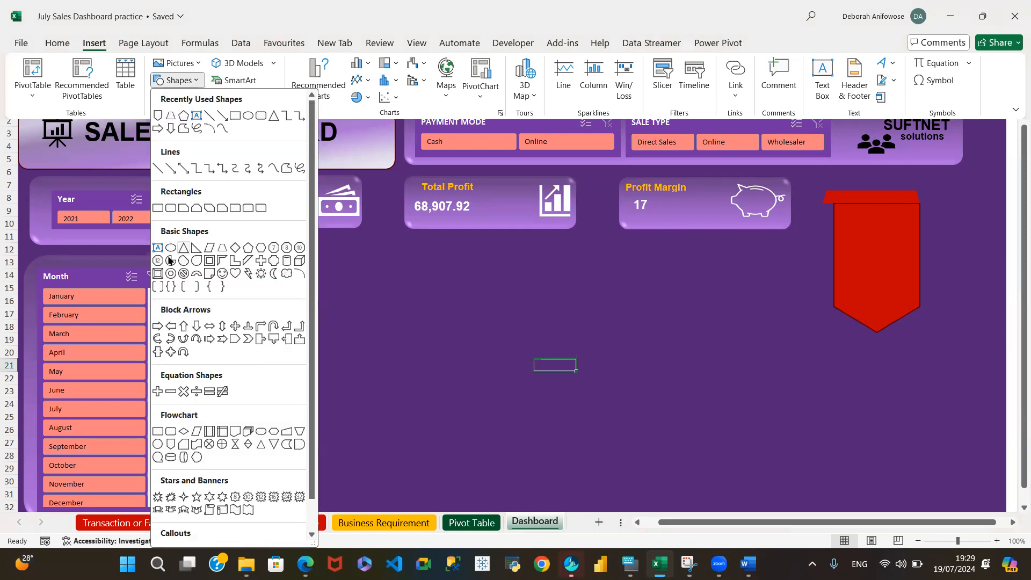
left_click(223, 248)
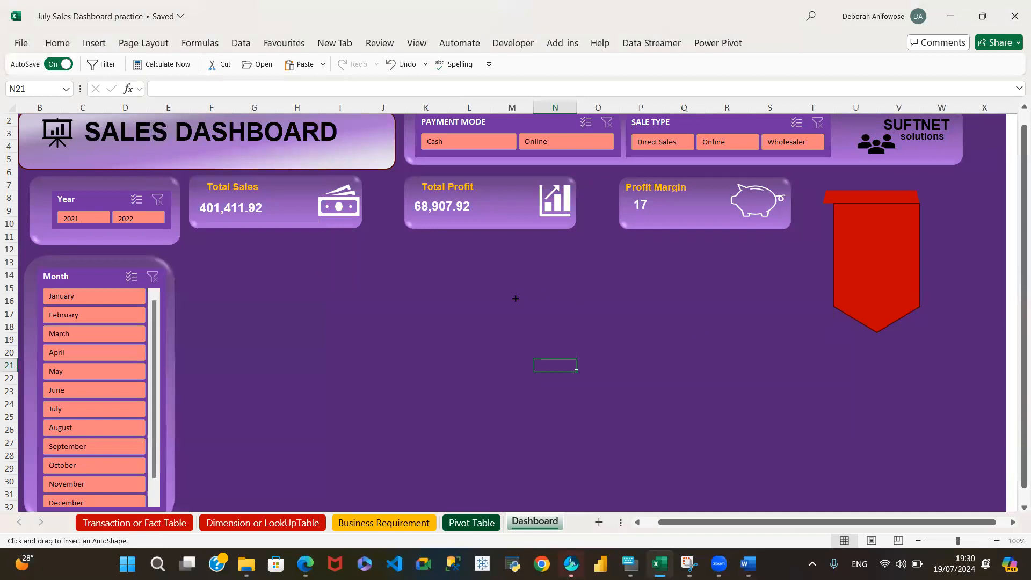
left_click_drag(488, 295, 733, 378)
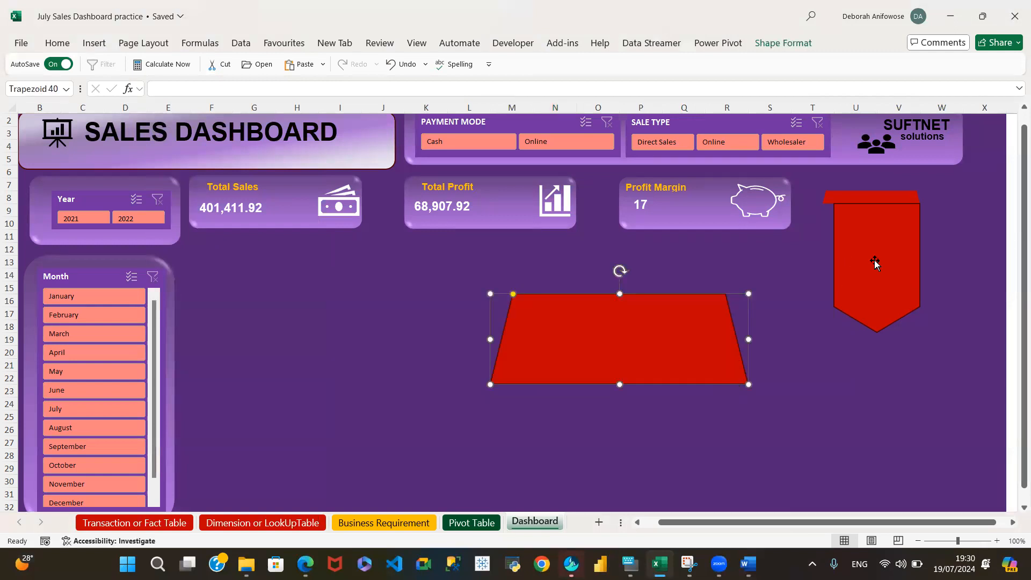
- Flatten the new trapezoid in columns M to R to about rows 16 and 17
left_click(886, 199)
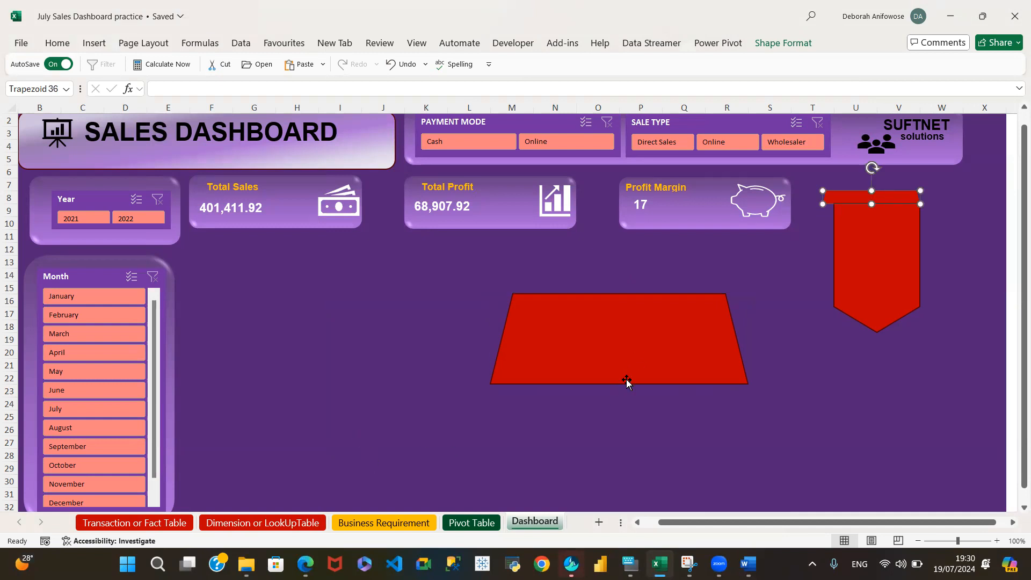
left_click(621, 359)
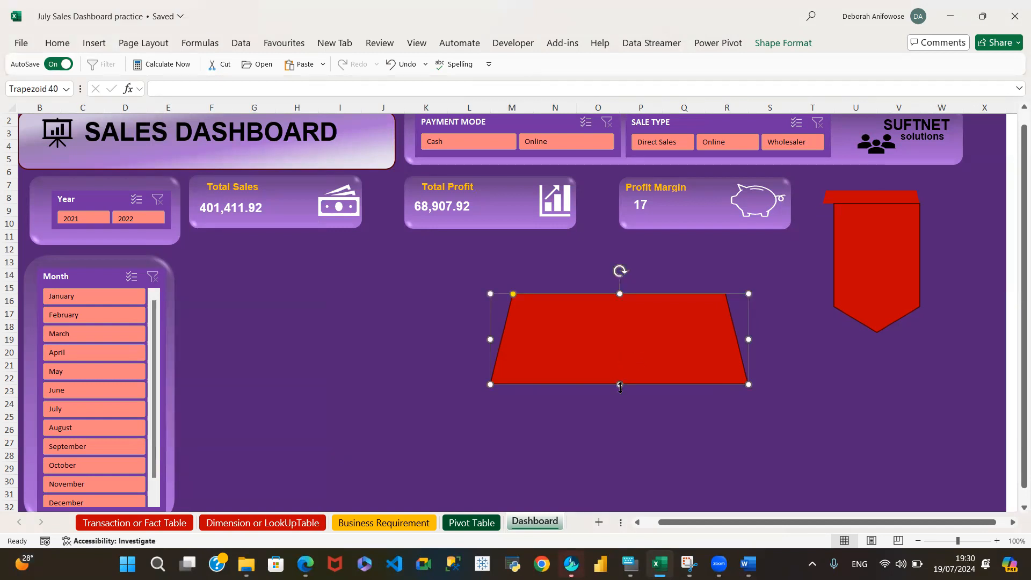
left_click_drag(621, 383, 635, 321)
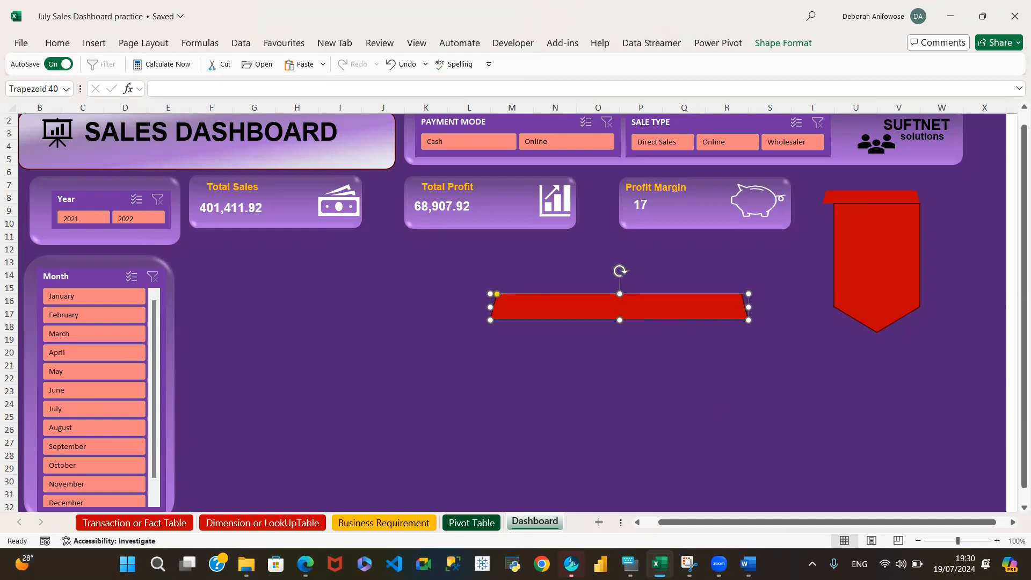
- Check the badges in the Snipping Tool reference, and in Excel shrink the off-page connector to about column U and rows 9 to 16
mouse_move(689, 563)
left_click(691, 492)
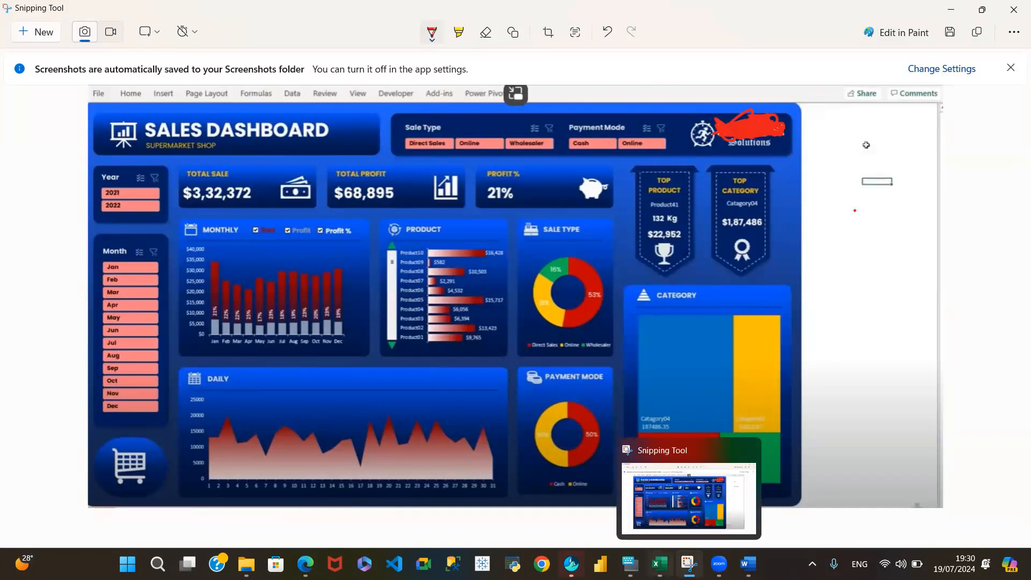
mouse_move(659, 564)
left_click(697, 449)
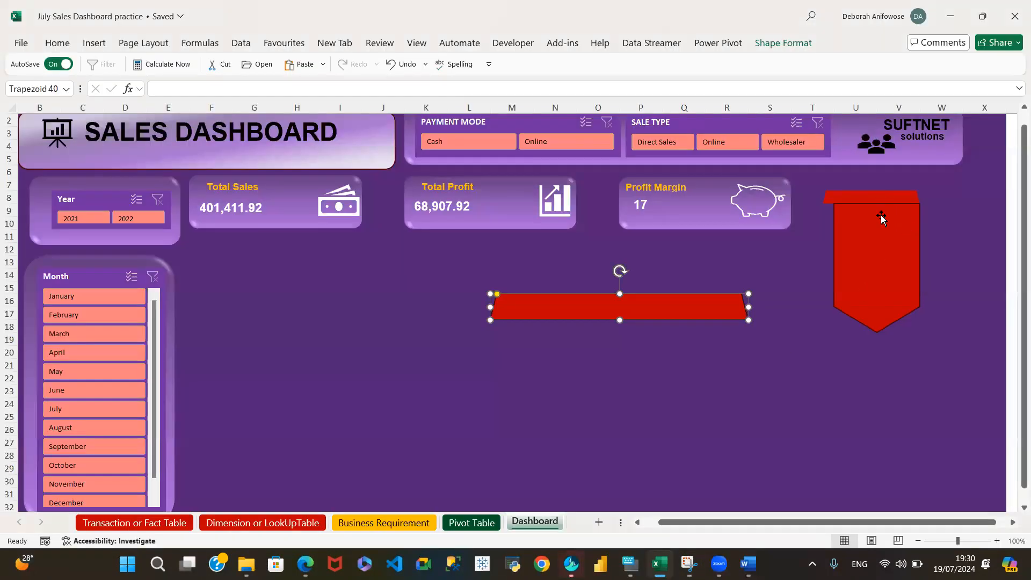
left_click(881, 240)
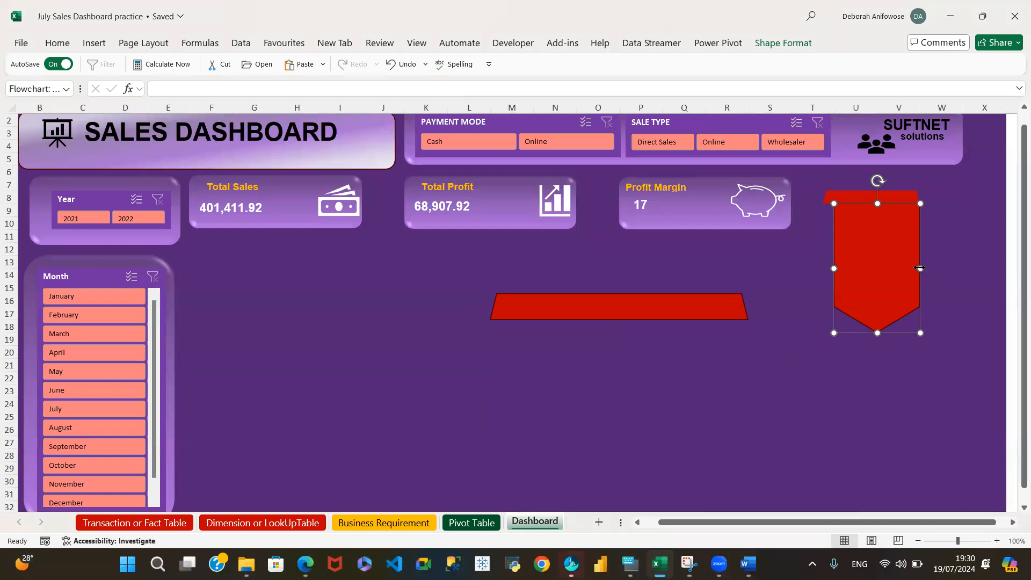
left_click_drag(920, 268, 878, 269)
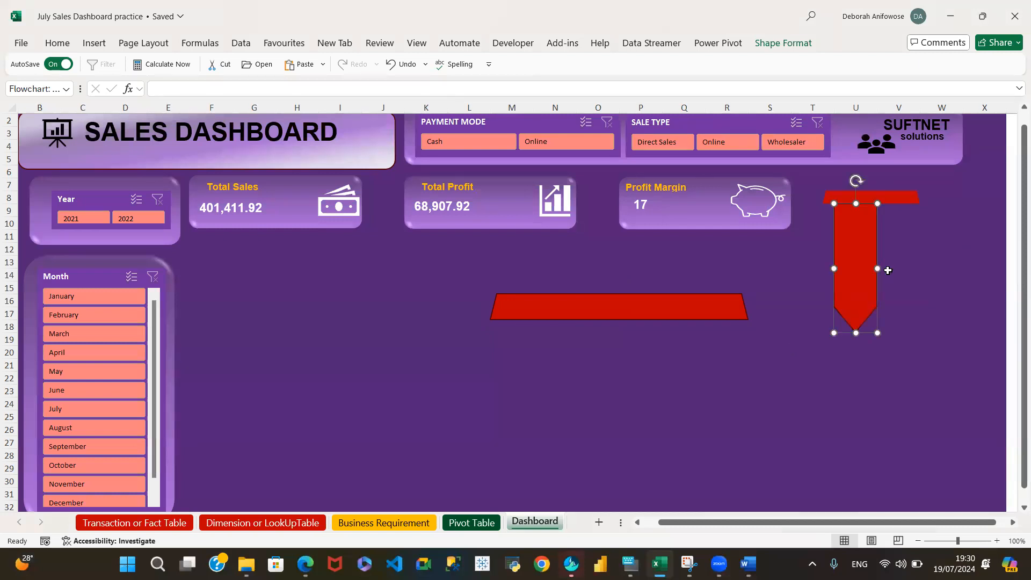
left_click_drag(856, 333, 856, 307)
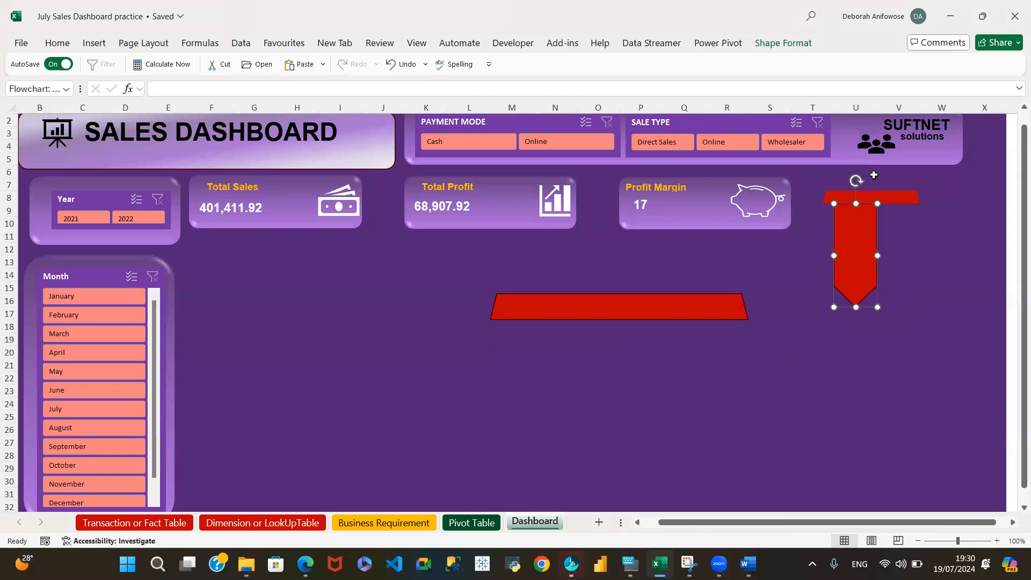
- Move the ribbon's trapezoid up to row 7 and the off-page connector up directly beneath it, starting at row 8
left_click(884, 191)
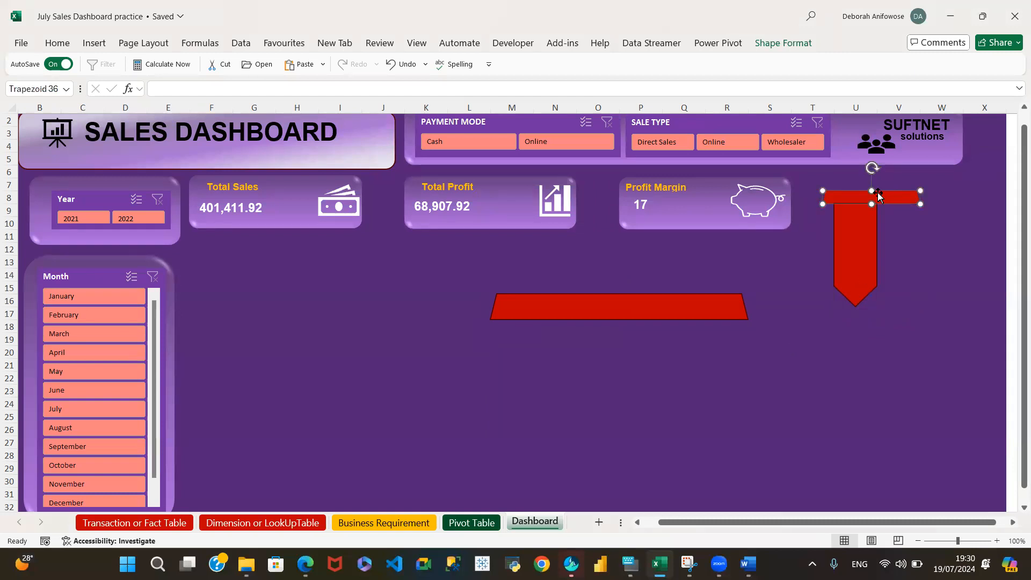
left_click_drag(879, 192, 848, 186)
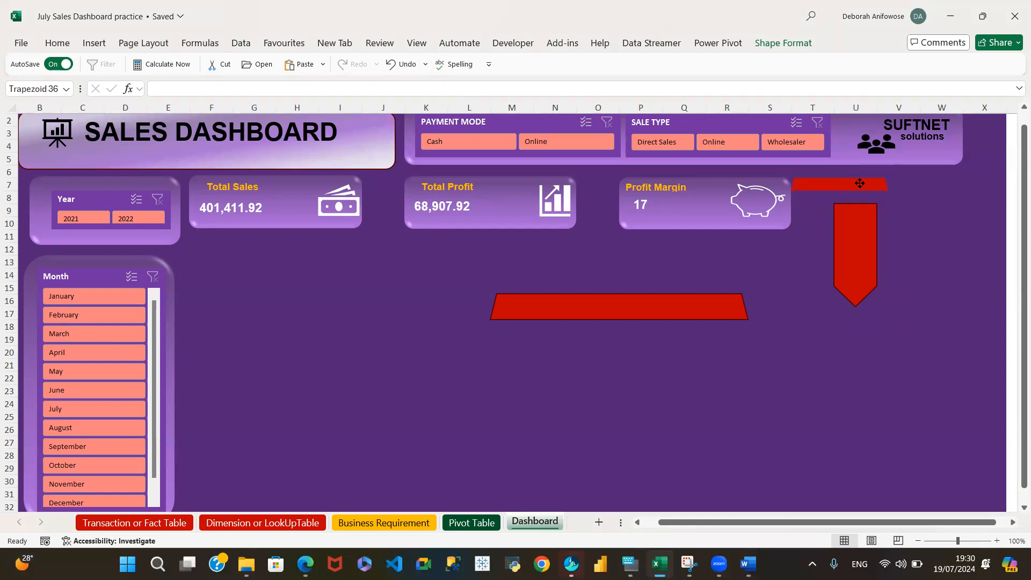
left_click_drag(861, 182, 864, 183)
left_click_drag(852, 241, 854, 227)
- Try narrowing the ribbon's trapezoid to about columns T and U, and widen it back across about columns T to V
left_click(869, 185)
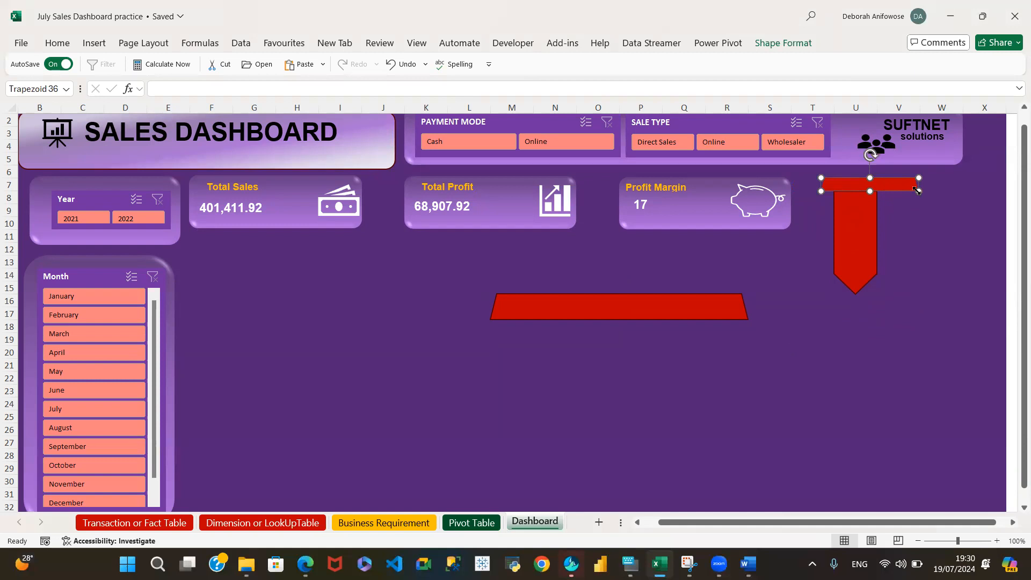
left_click_drag(918, 191, 900, 190)
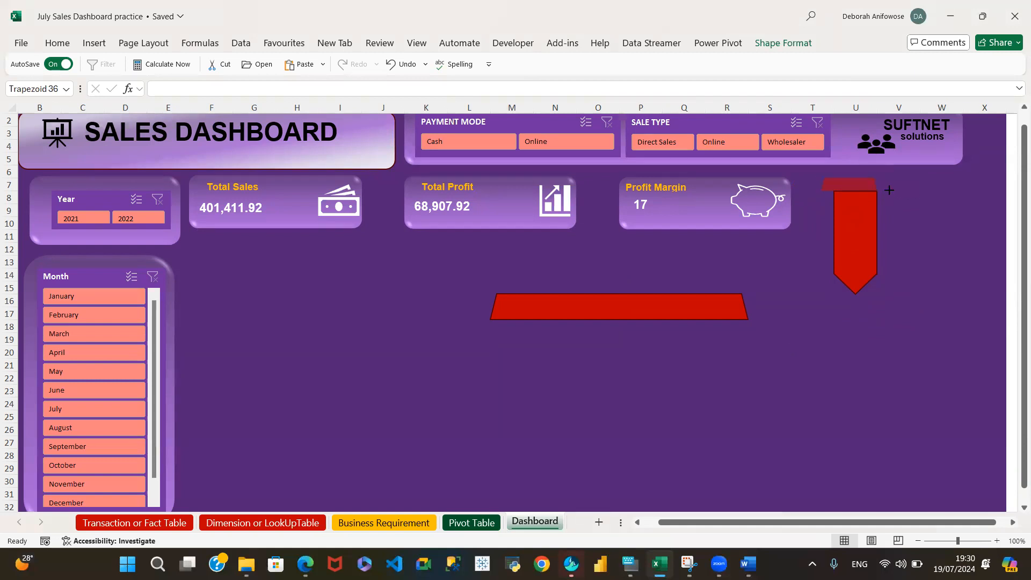
left_click_drag(902, 190, 849, 218)
left_click(863, 217)
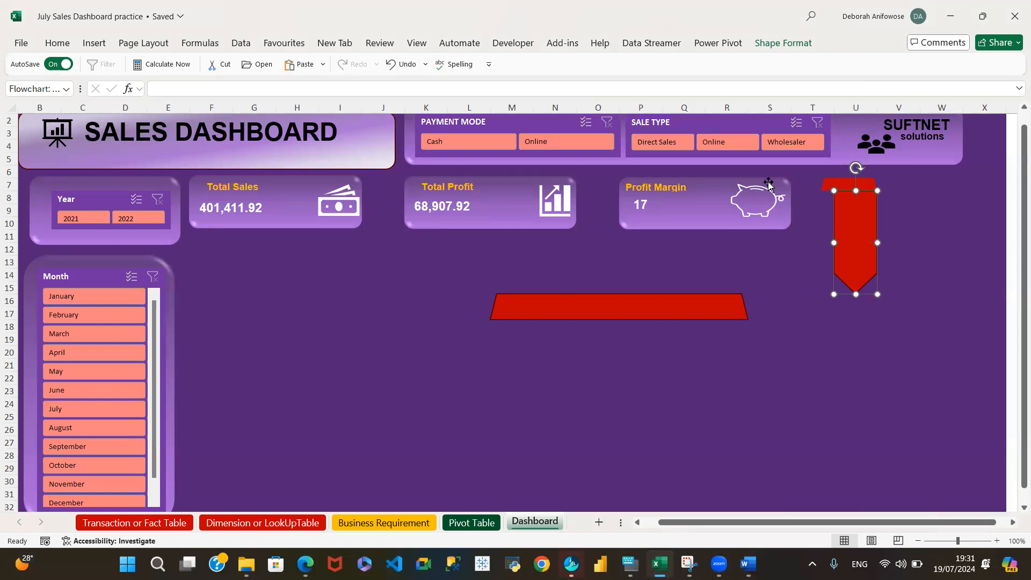
left_click(862, 186)
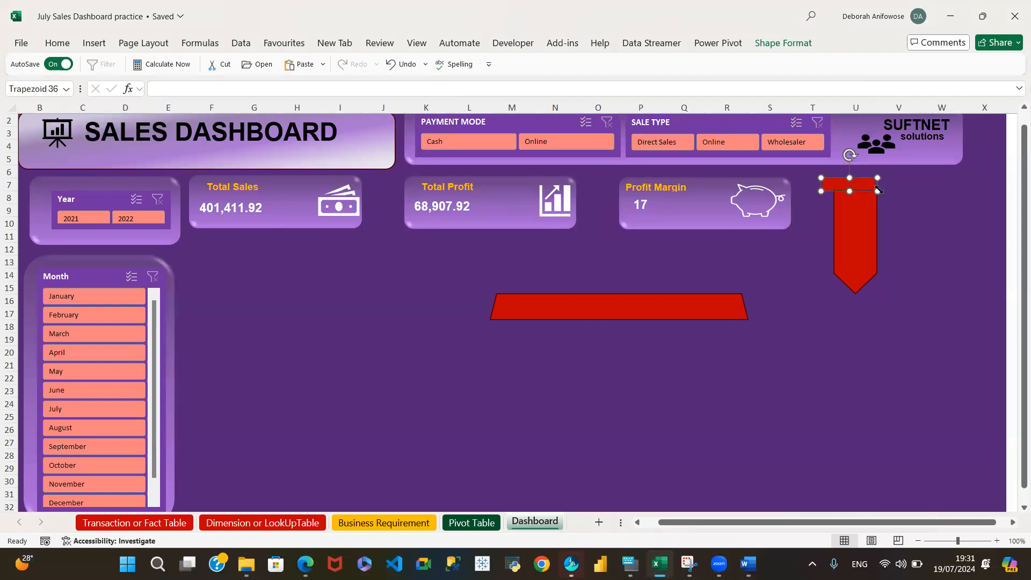
left_click_drag(881, 189, 895, 191)
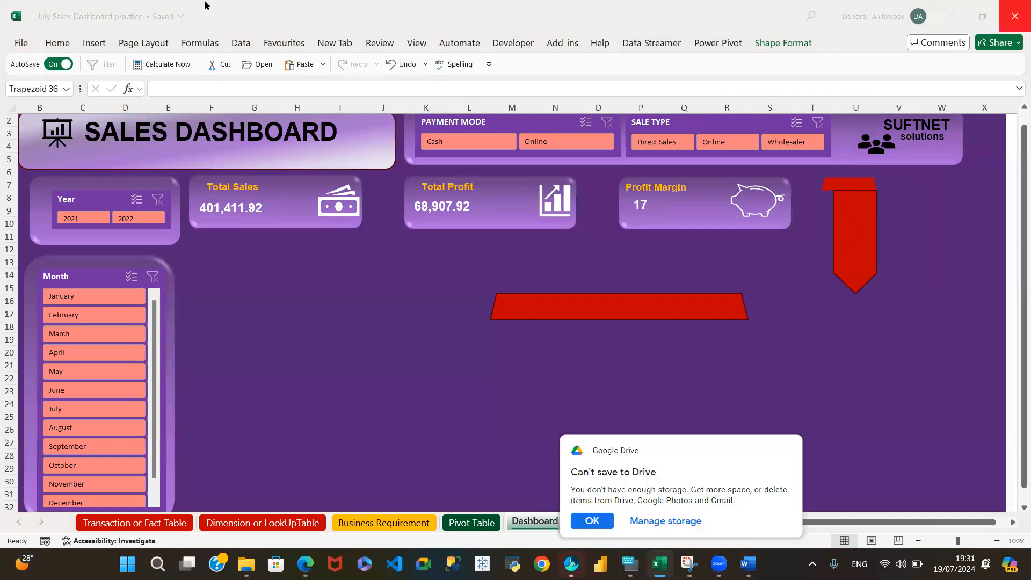
left_click(782, 454)
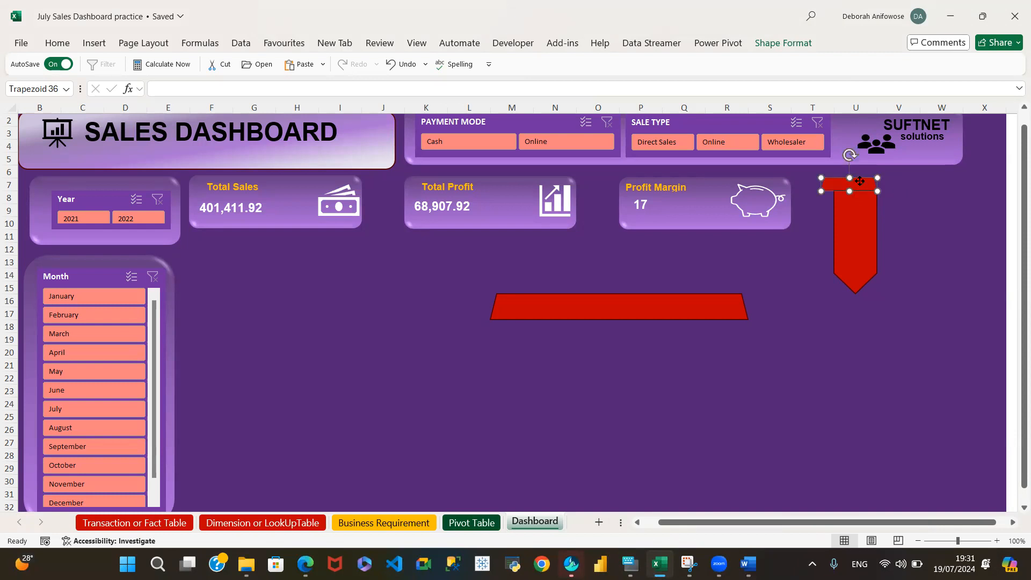
left_click_drag(878, 189, 903, 192)
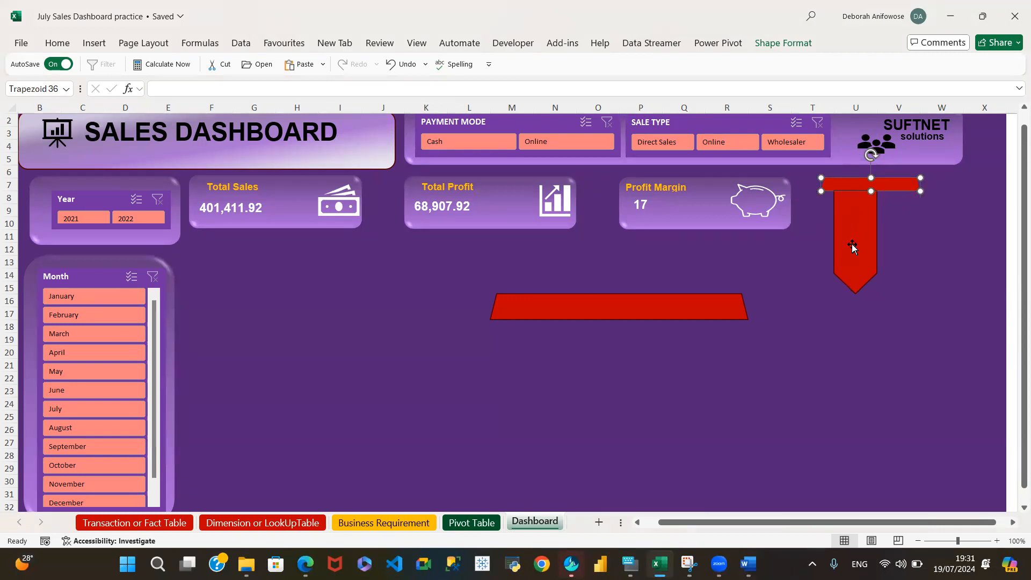
- Widen the off-page connector across columns U and V, and nudge it up slightly against the trapezoid
left_click(868, 225)
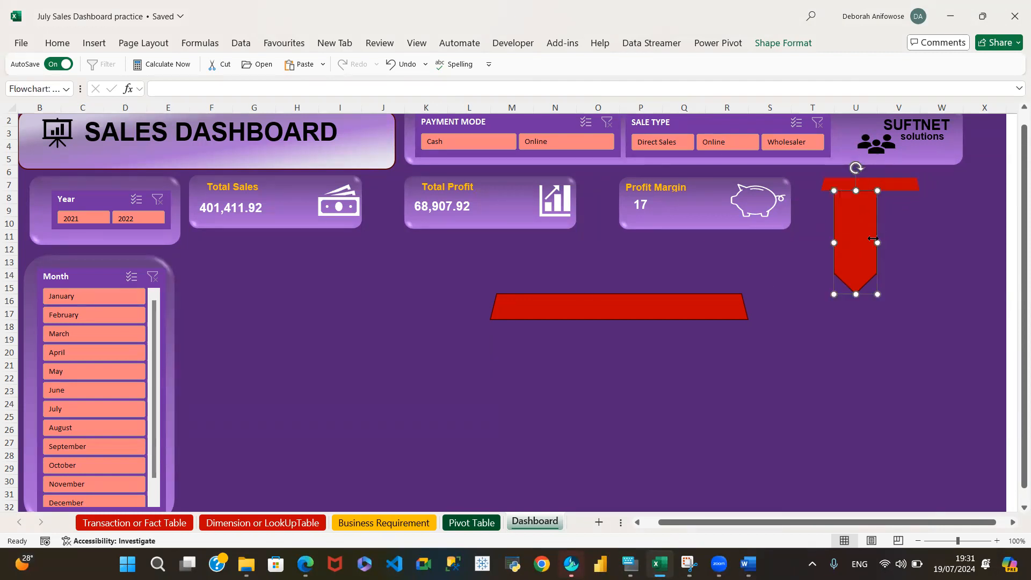
left_click_drag(874, 240, 900, 238)
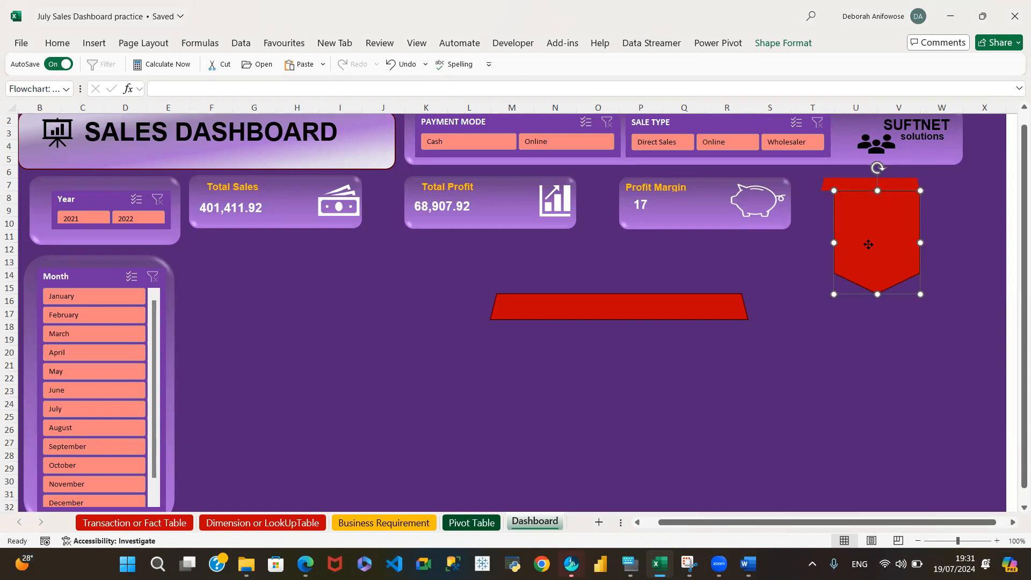
key("Up")
key("Up")
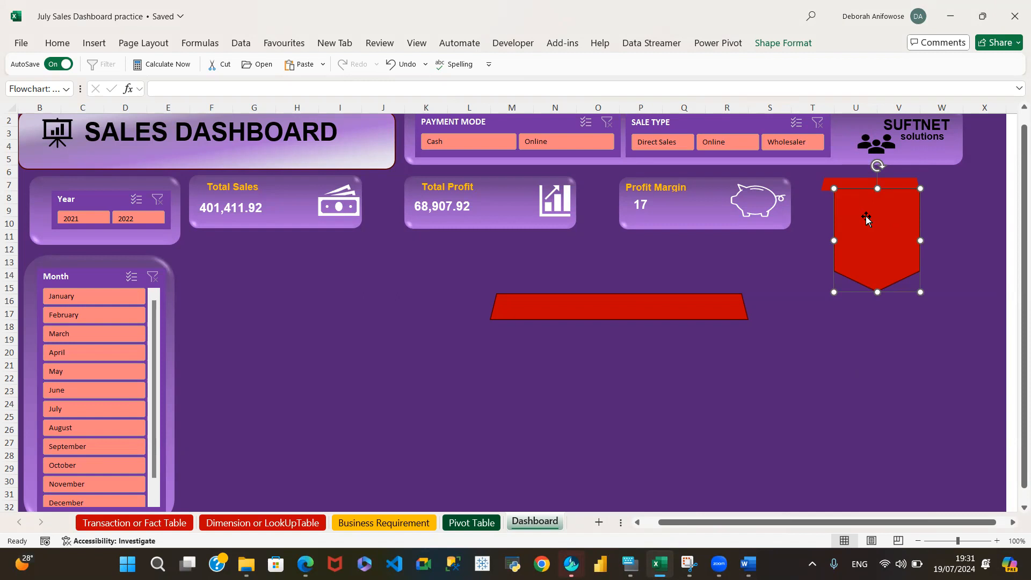
- Shift the ribbon's trapezoid slightly up and left, and narrow the off-page connector to about one and a half columns, centred beneath it
left_click(850, 182)
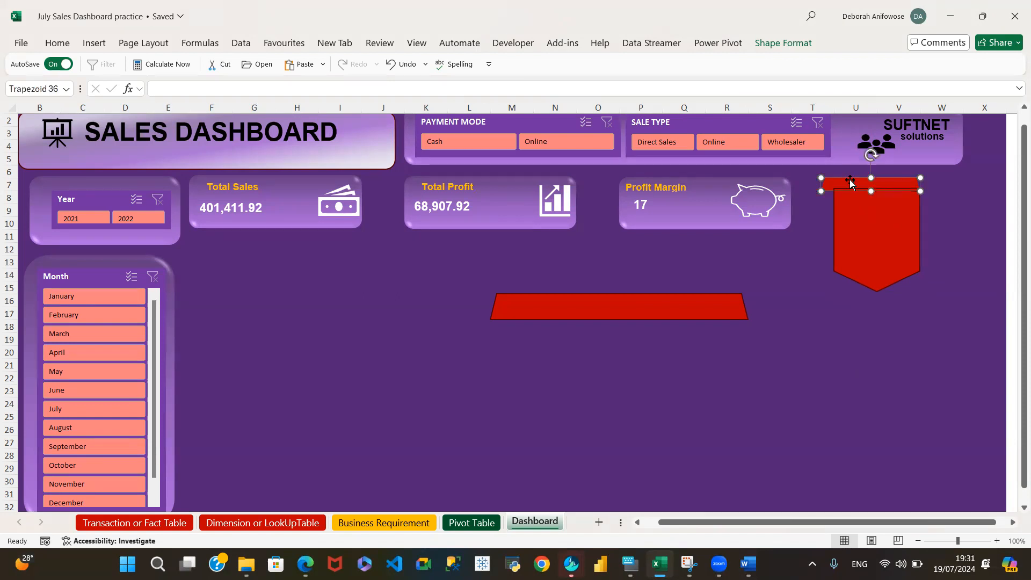
left_click_drag(850, 180, 845, 174)
left_click(859, 207)
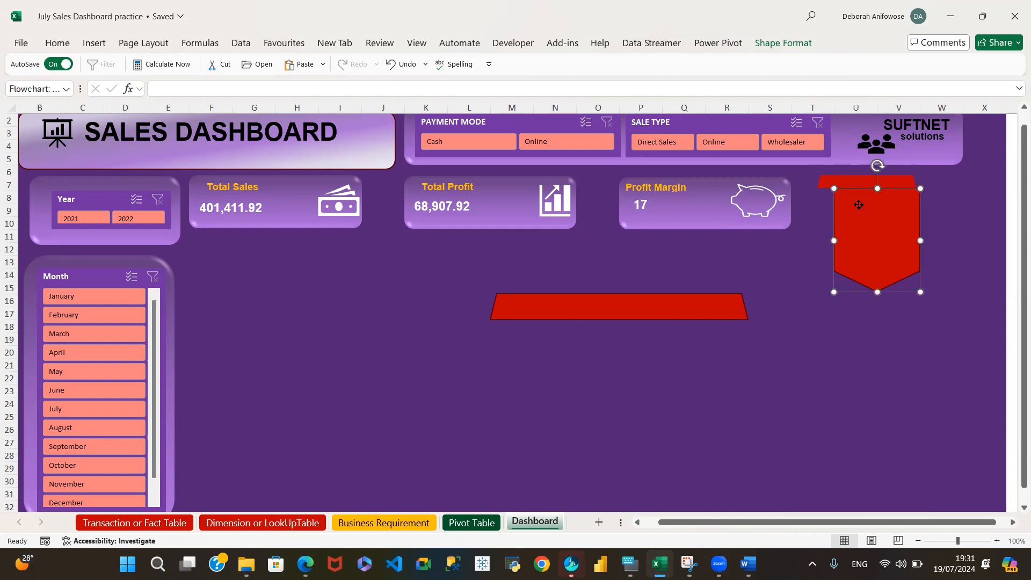
left_click_drag(920, 240, 899, 246)
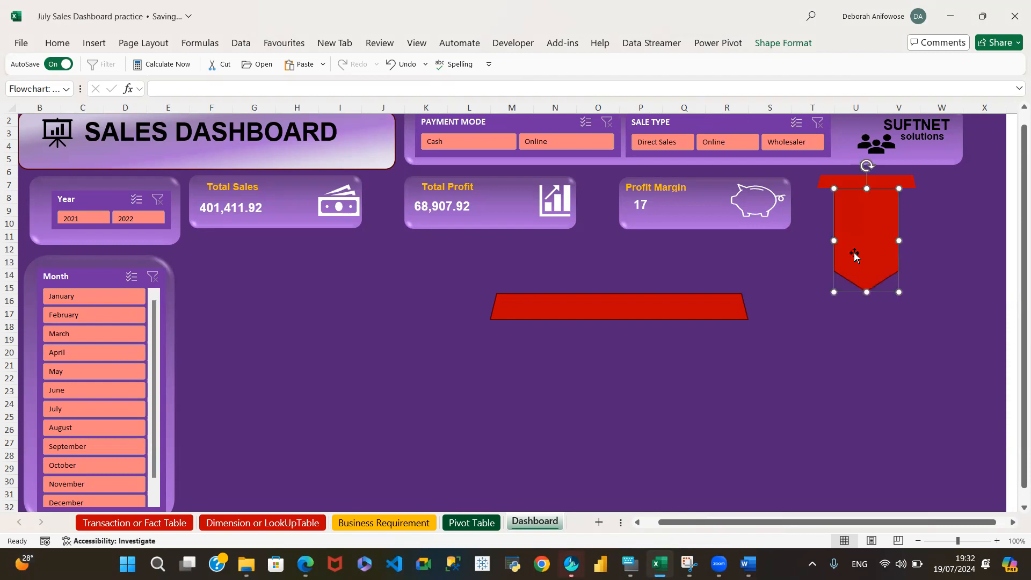
left_click(796, 336)
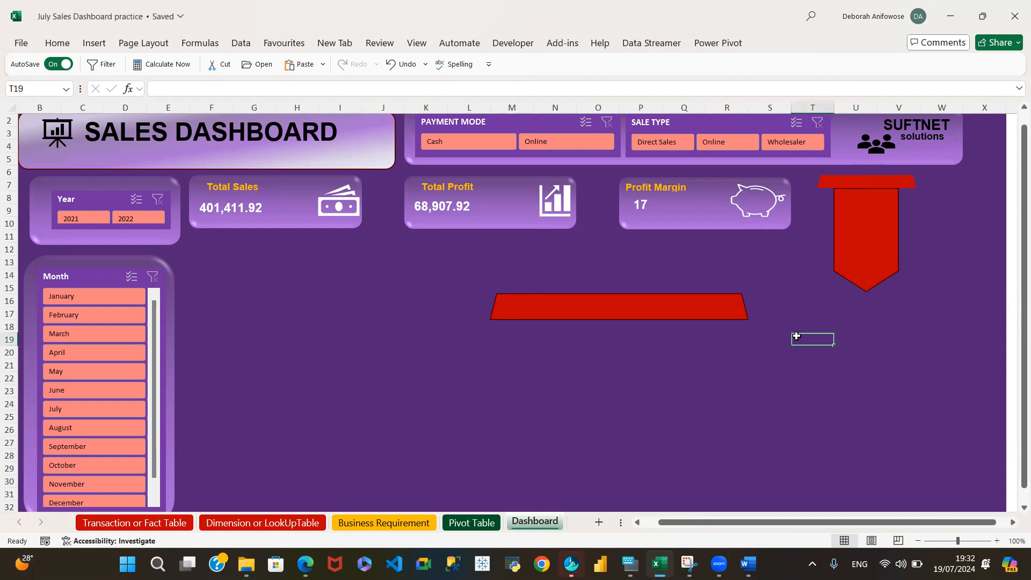
- Remove the outline from both the ribbon's red trapezoid and the off-page connector beneath it
left_click(866, 179)
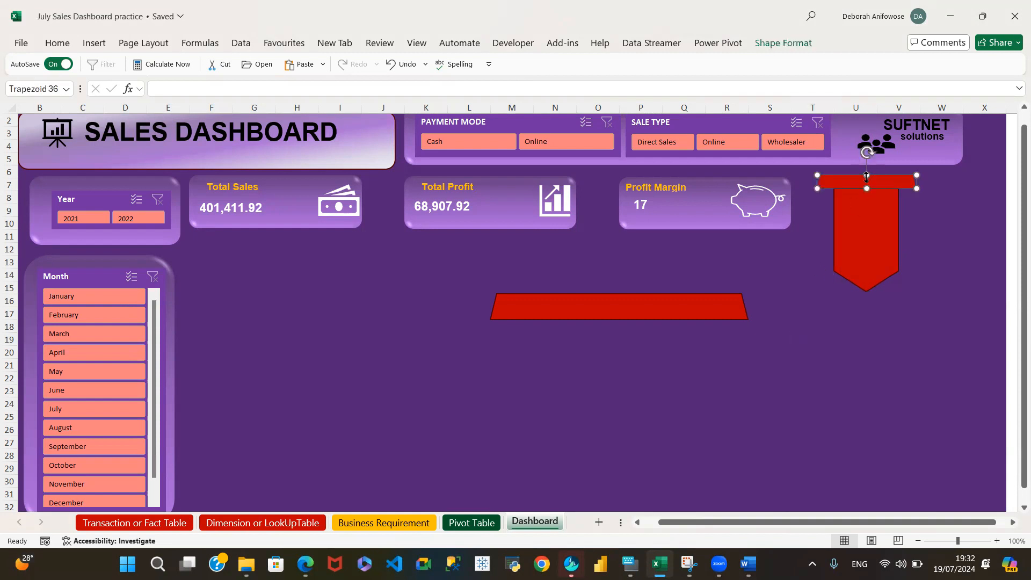
left_click(875, 223, "ctrl")
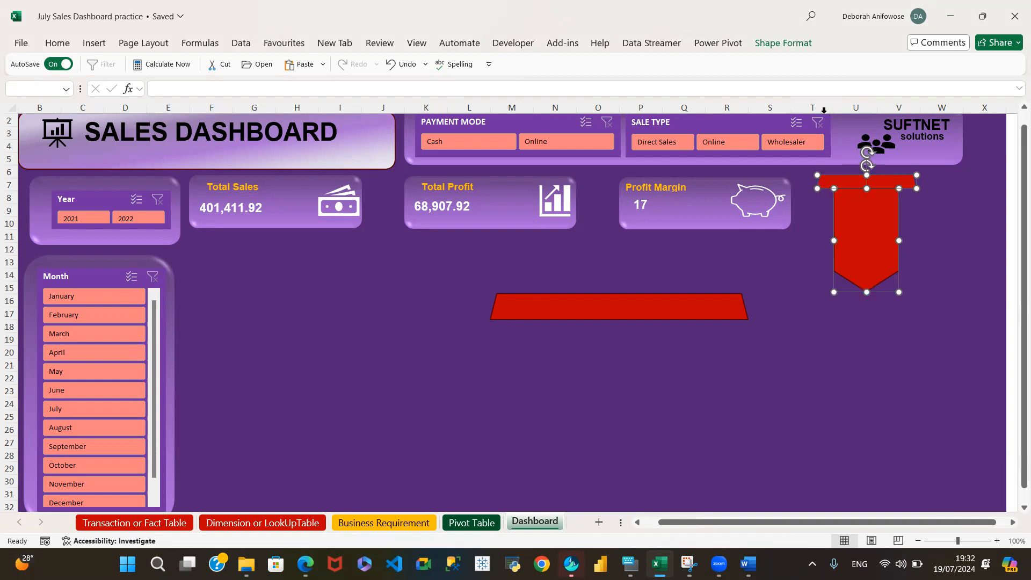
left_click(774, 42)
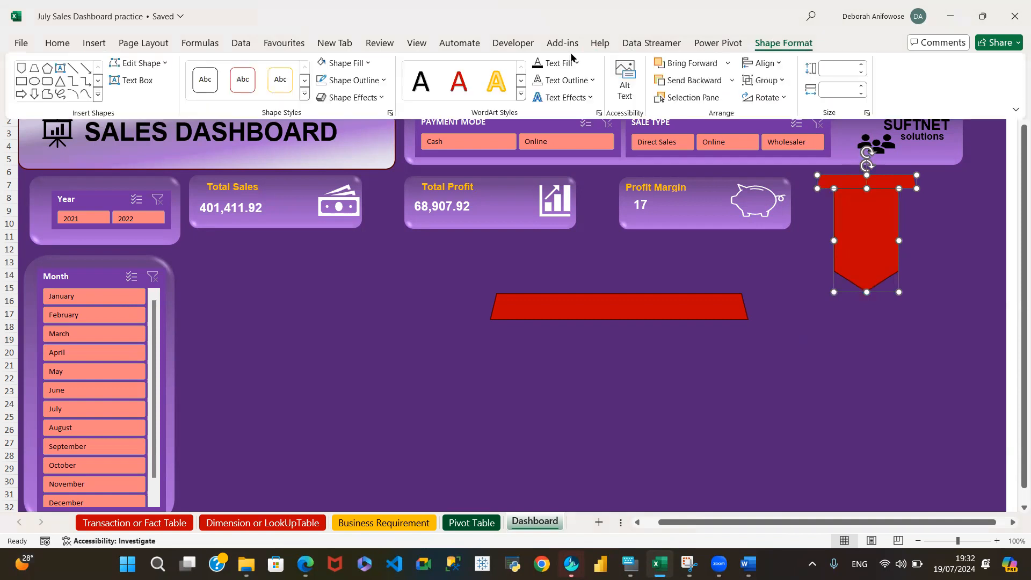
left_click(381, 82)
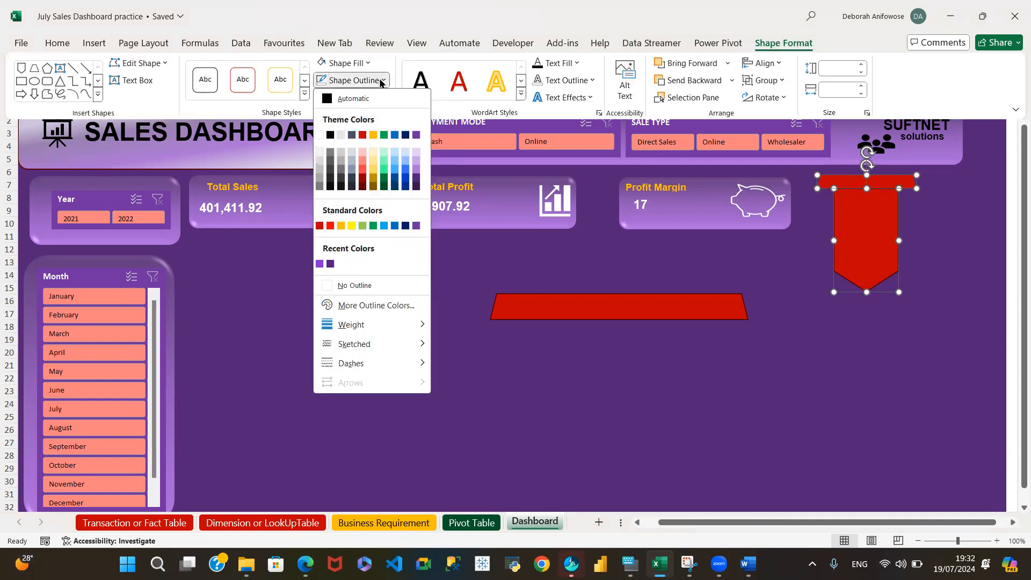
left_click(373, 287)
left_click(834, 314)
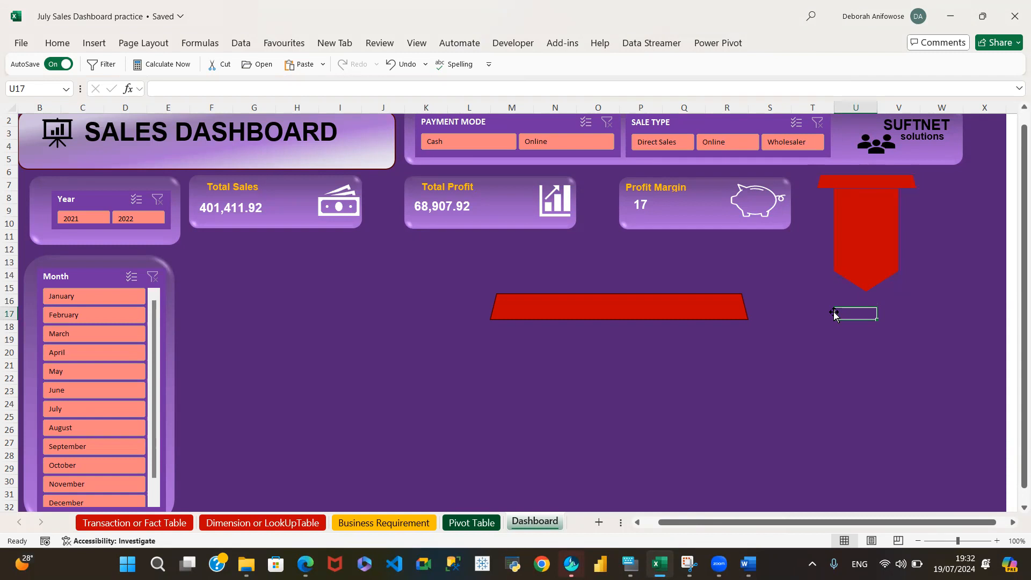
- Apply No Outline once more to the ribbon's trapezoid alone
left_click(870, 185)
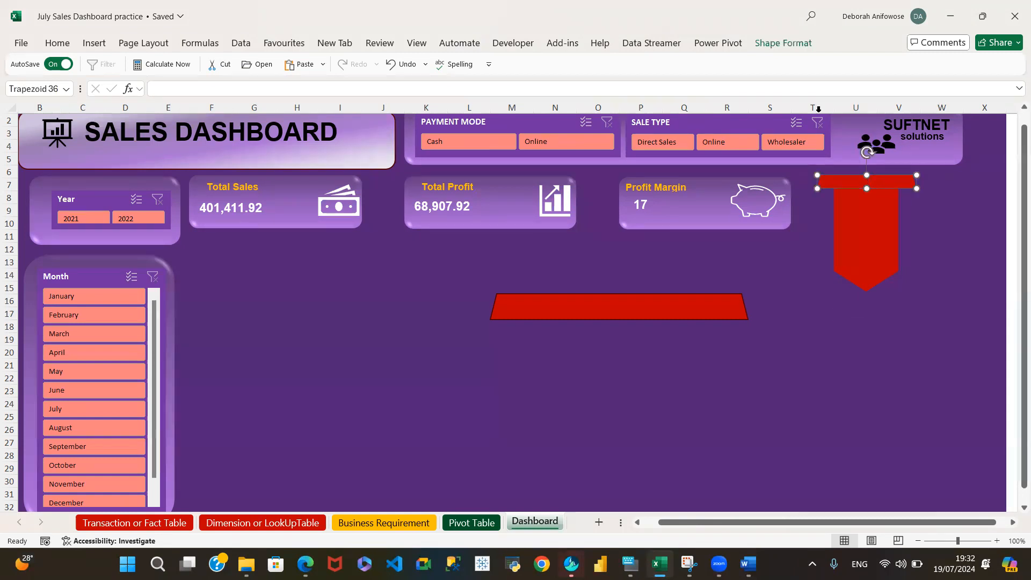
left_click(783, 43)
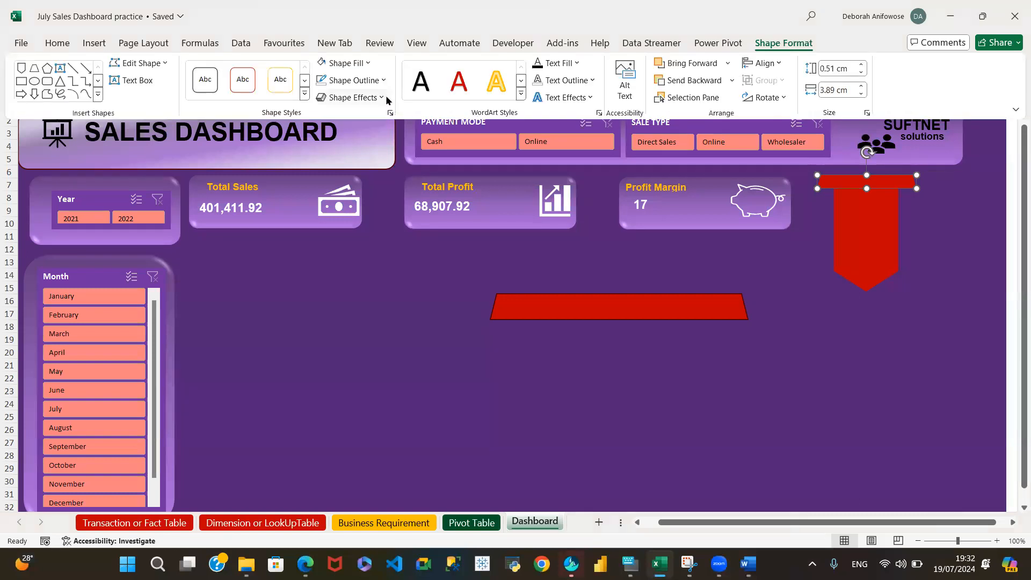
left_click(383, 81)
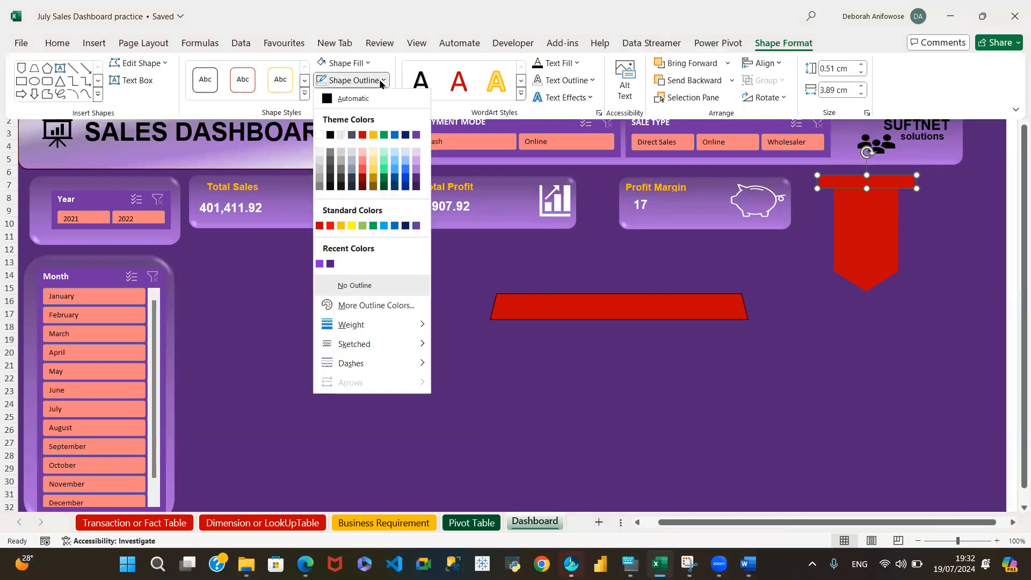
left_click(374, 284)
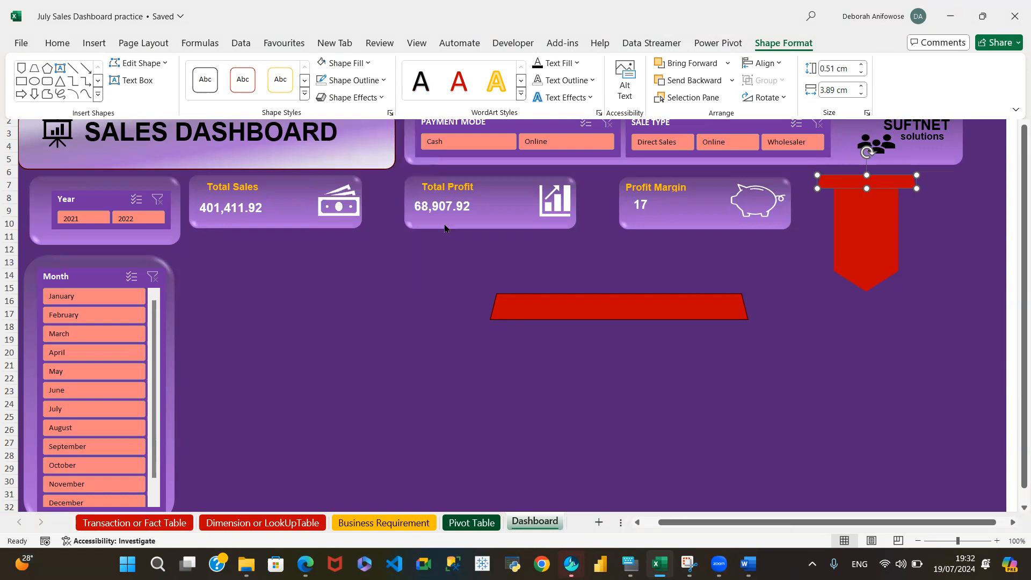
left_click(827, 274)
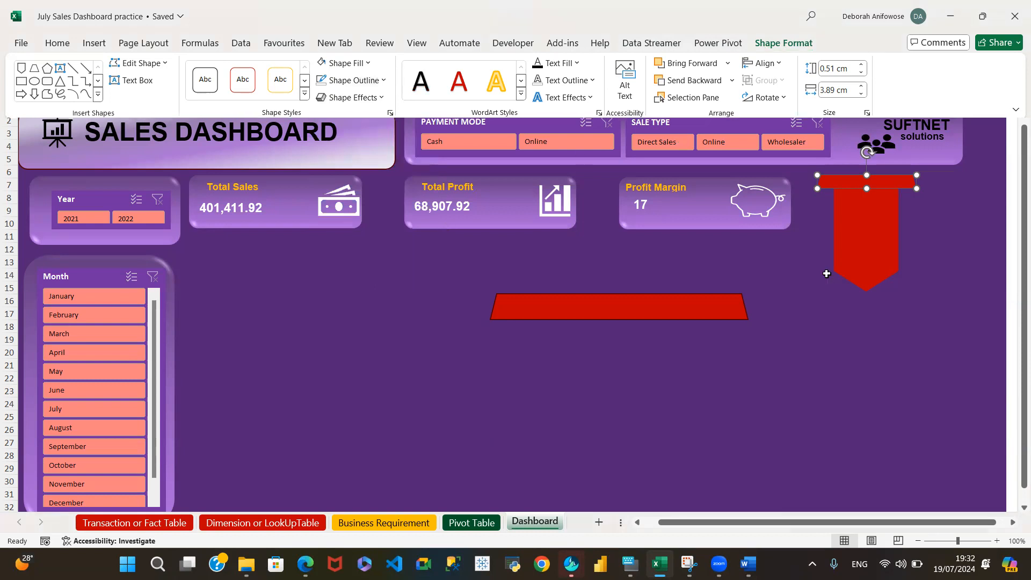
left_click(864, 232)
left_click(839, 341)
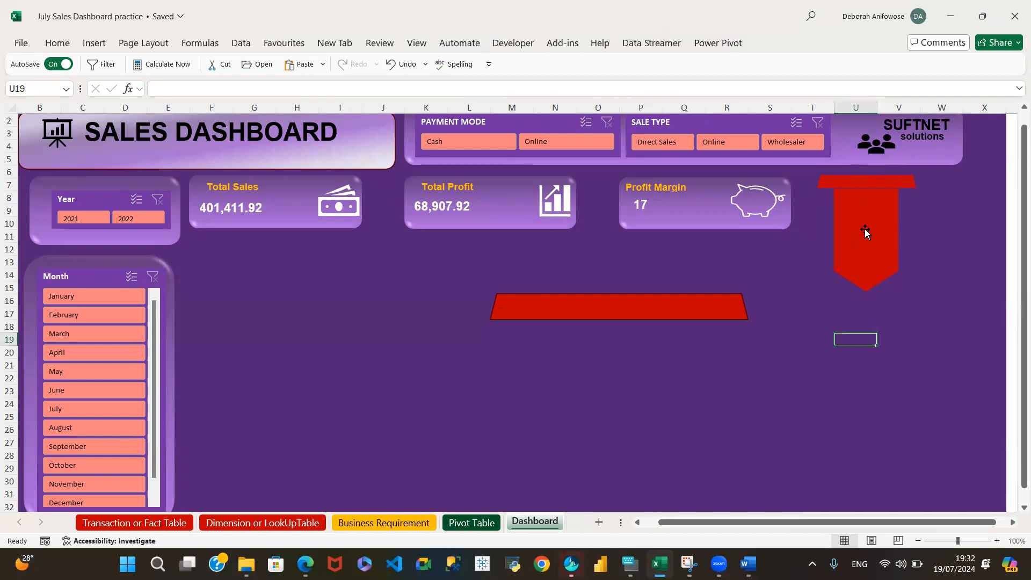
left_click(855, 183)
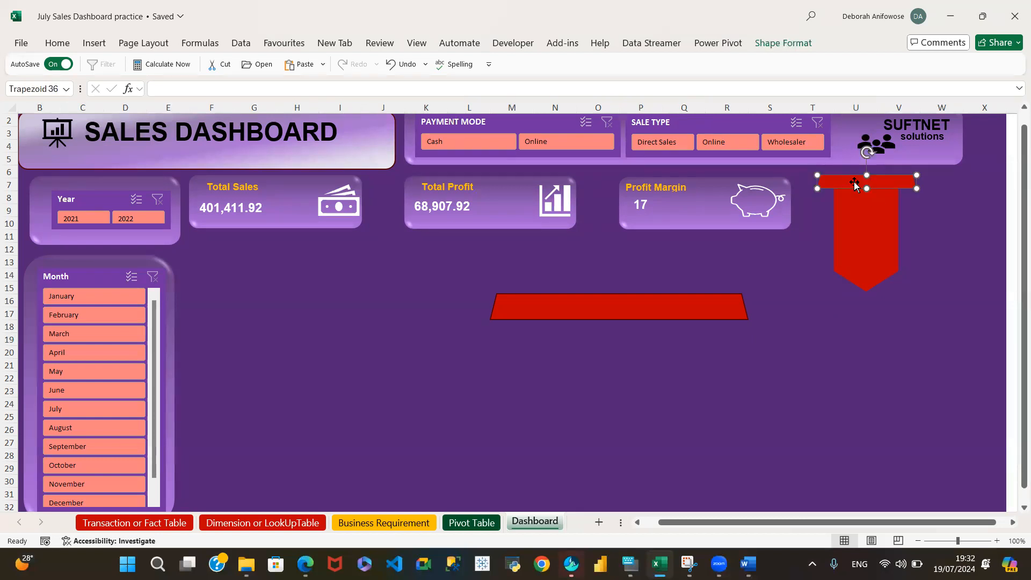
left_click(871, 228, "shift")
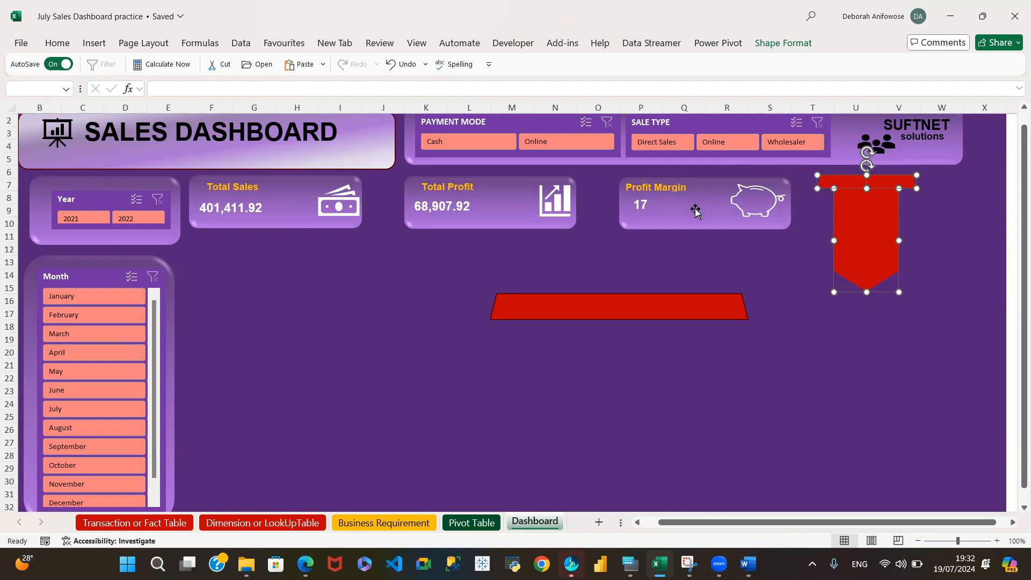
left_click(313, 229)
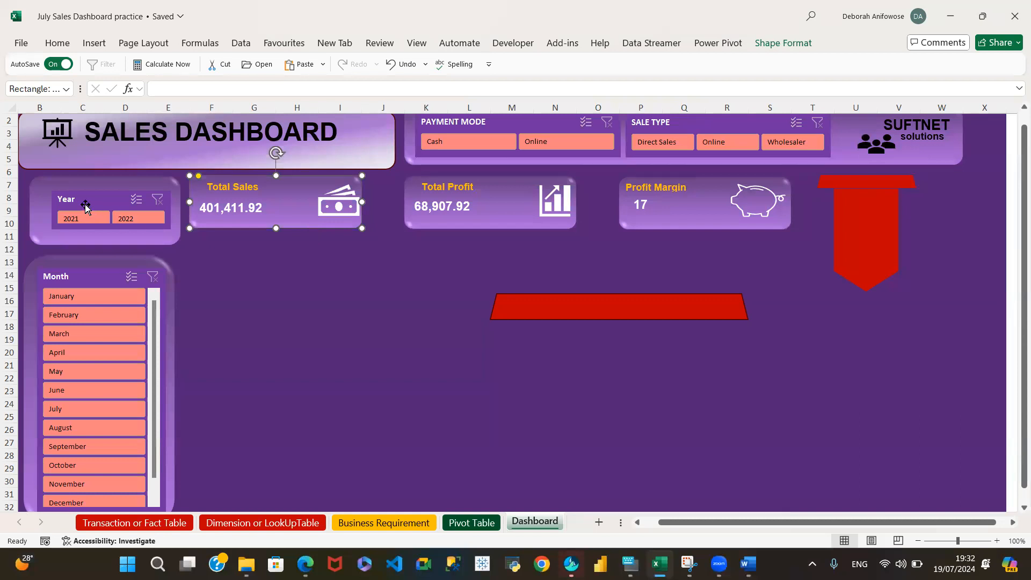
left_click(38, 234)
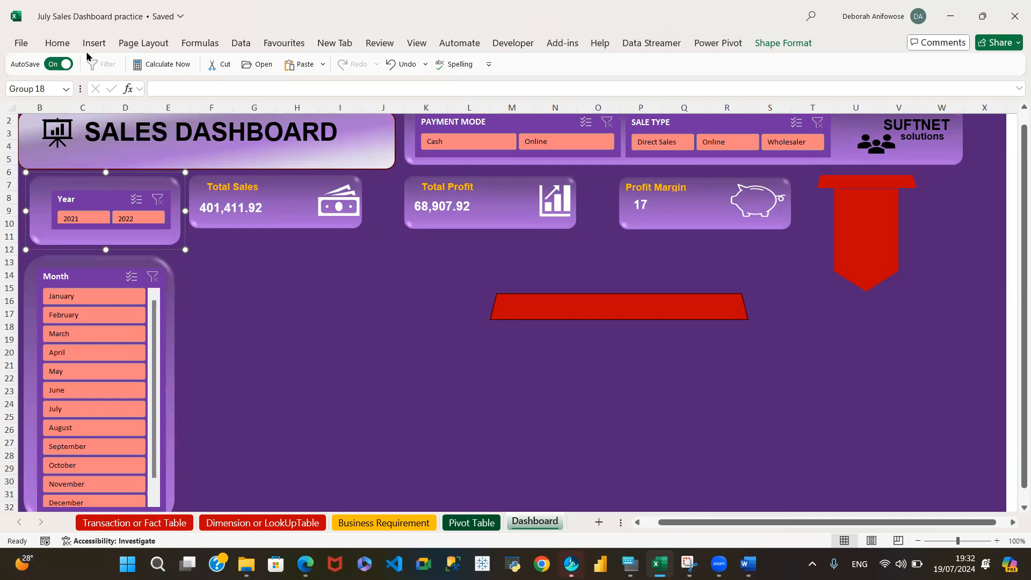
left_click(62, 47)
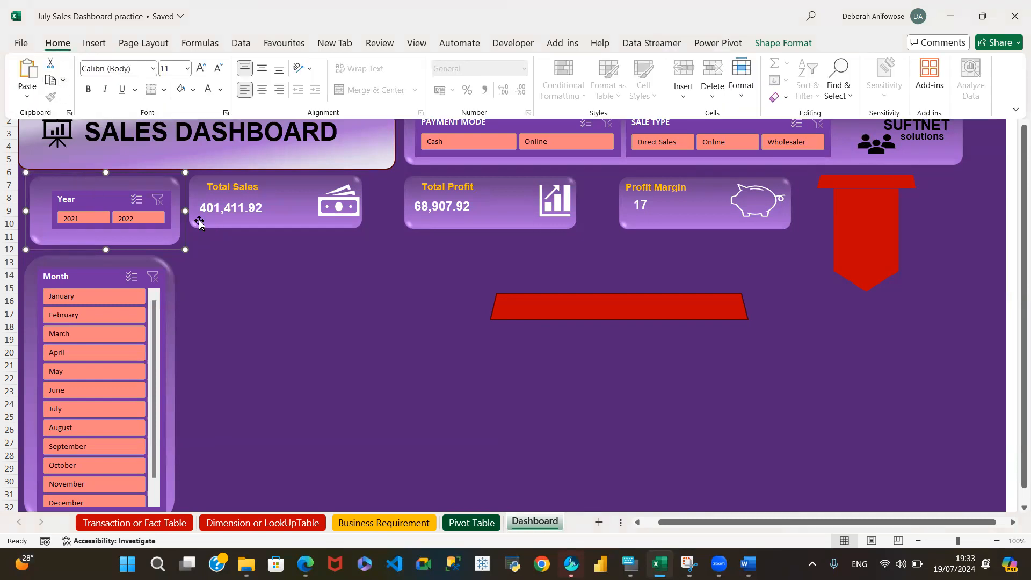
left_click(197, 222)
left_click(204, 185)
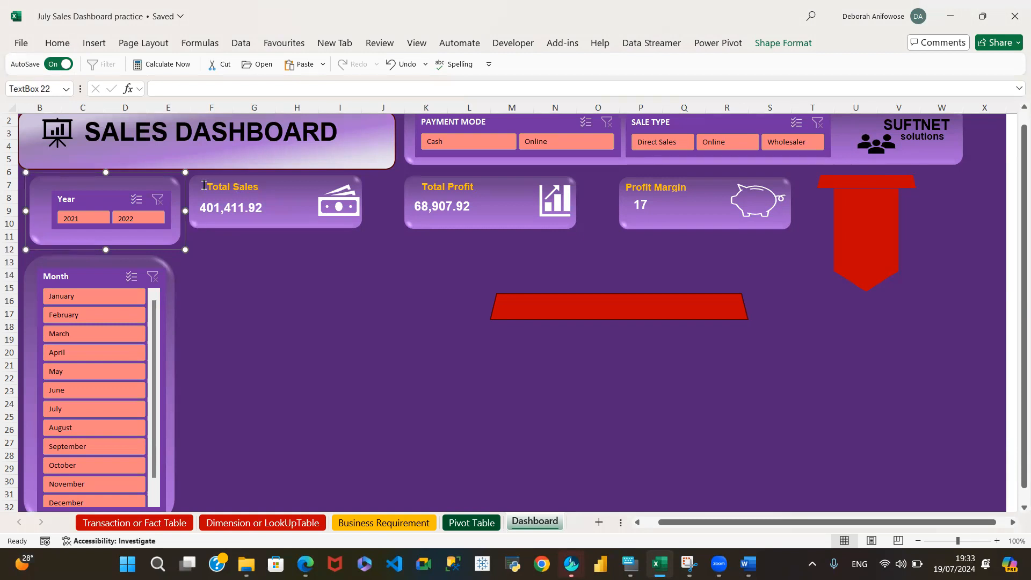
- Copy the Total Sales card's formatting onto the off-page connector with Format Painter, and from the connector onto the ribbon's trapezoid
left_click(293, 208)
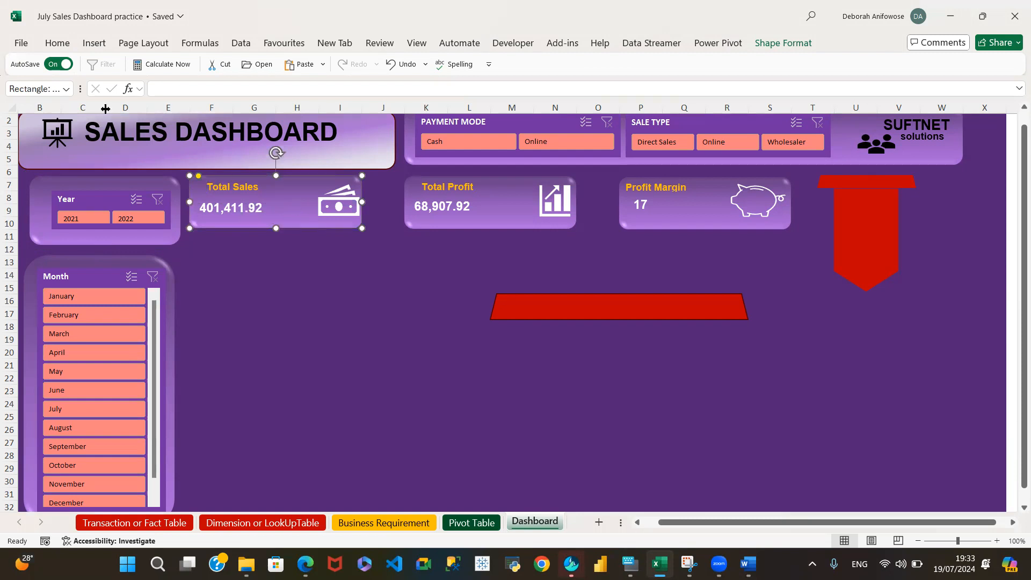
left_click(52, 44)
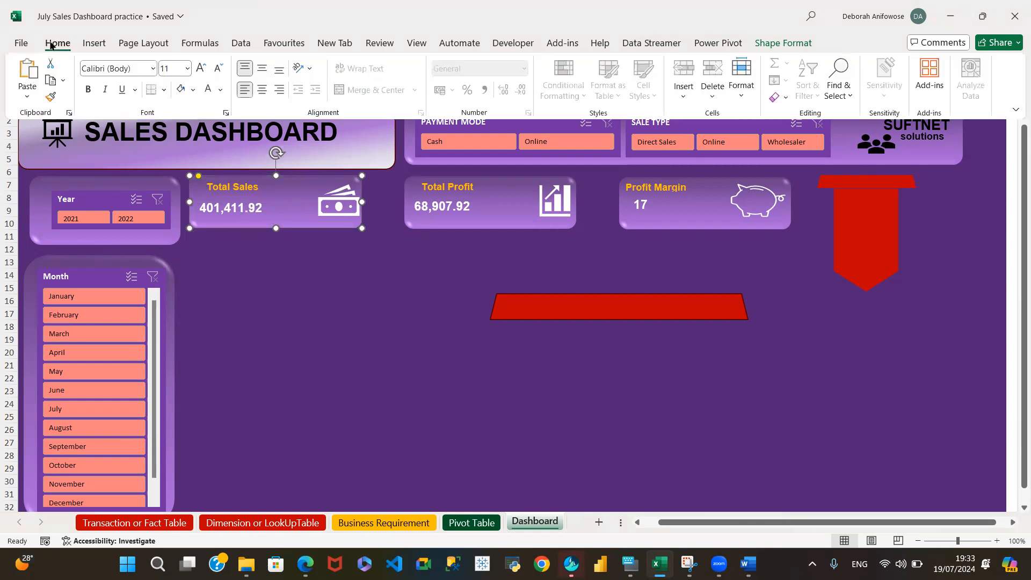
left_click(50, 97)
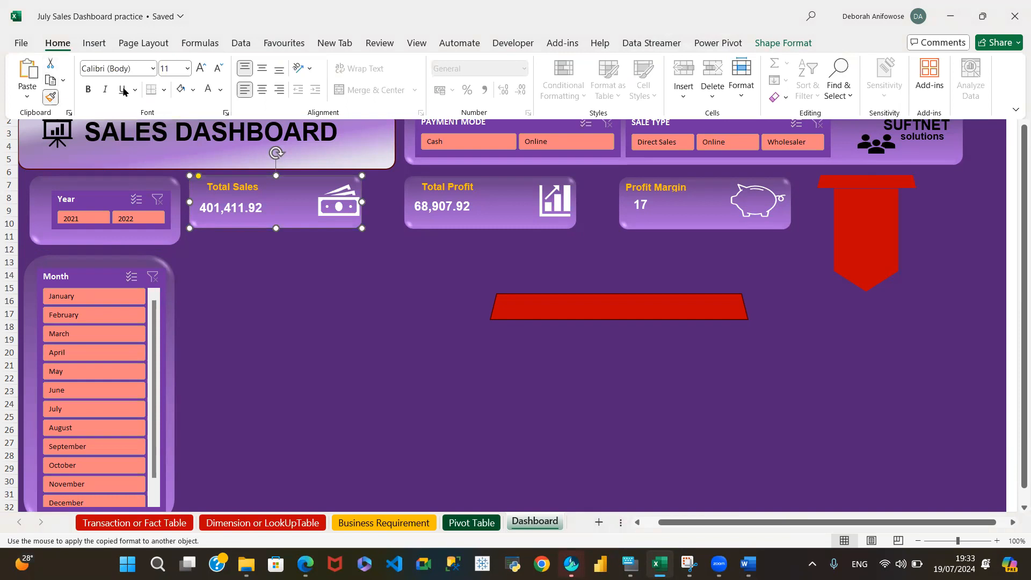
left_click(861, 206)
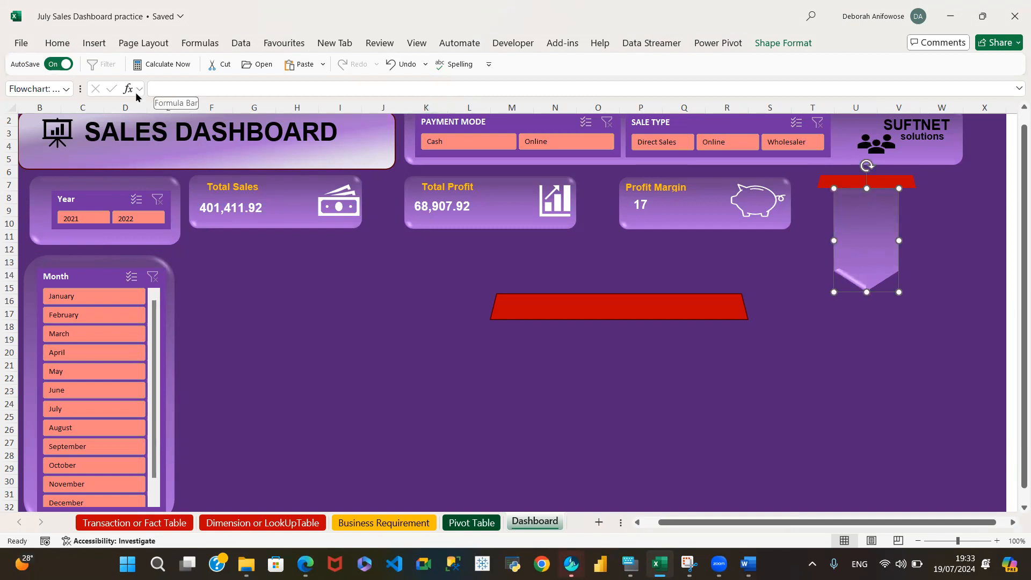
left_click(60, 45)
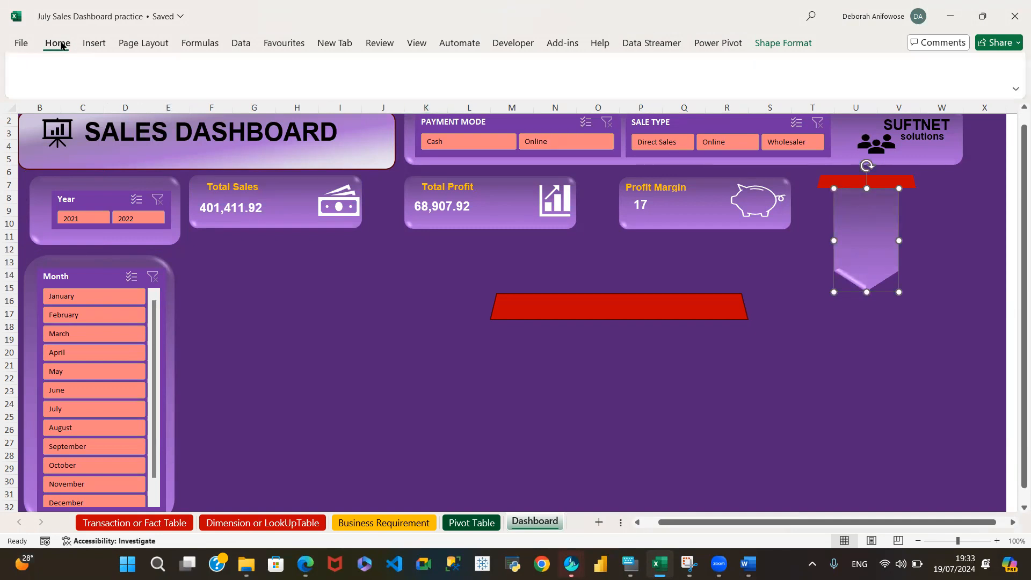
left_click(50, 97)
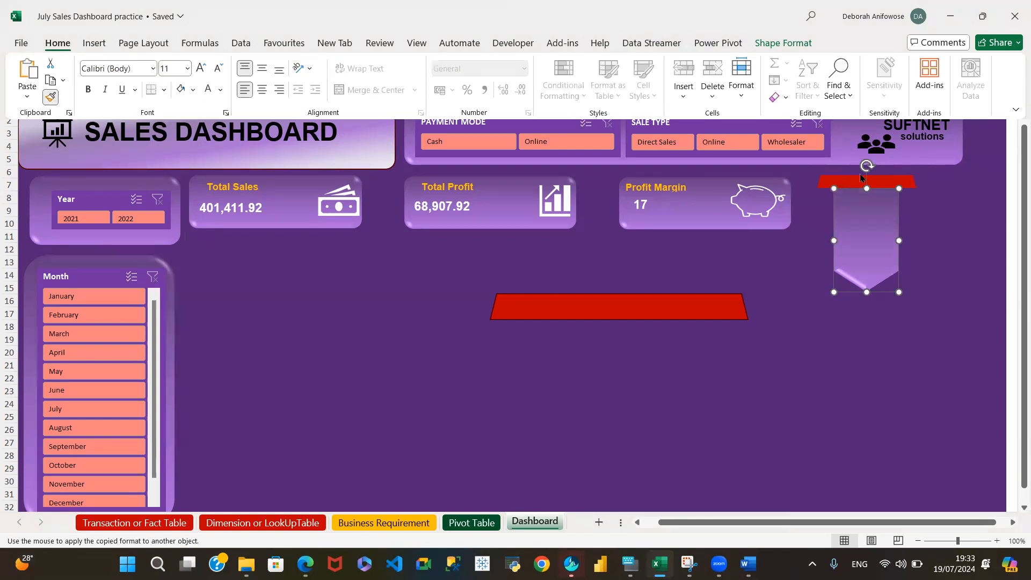
left_click(861, 177)
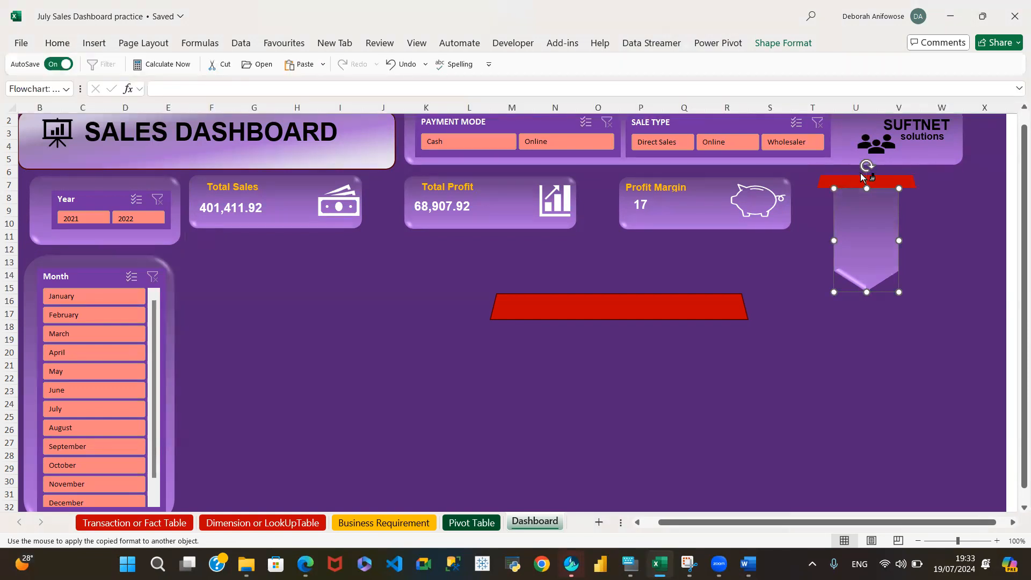
- Group the ribbon's trapezoid and off-page connector into one object
left_click(871, 217, "ctrl")
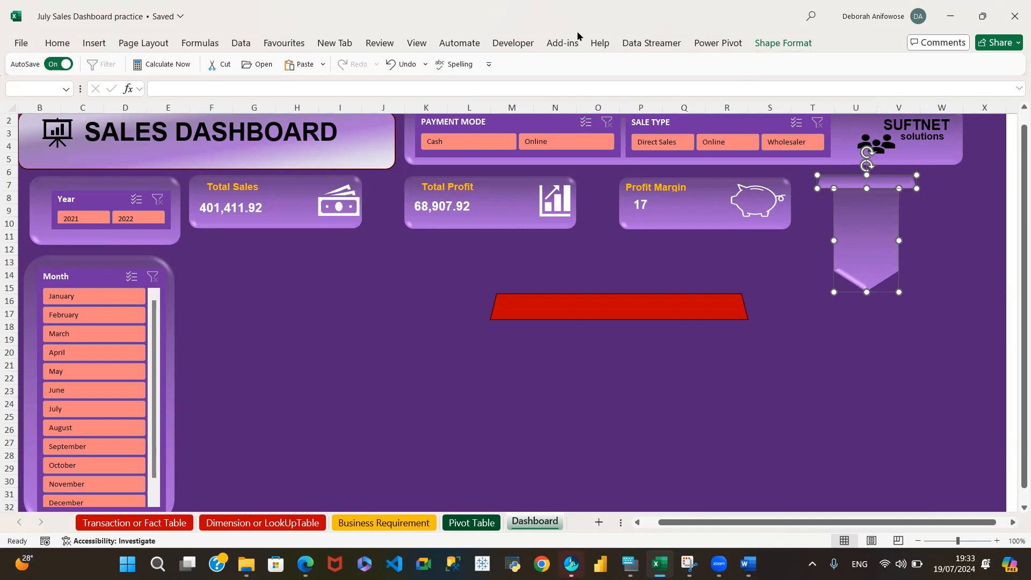
right_click(858, 210)
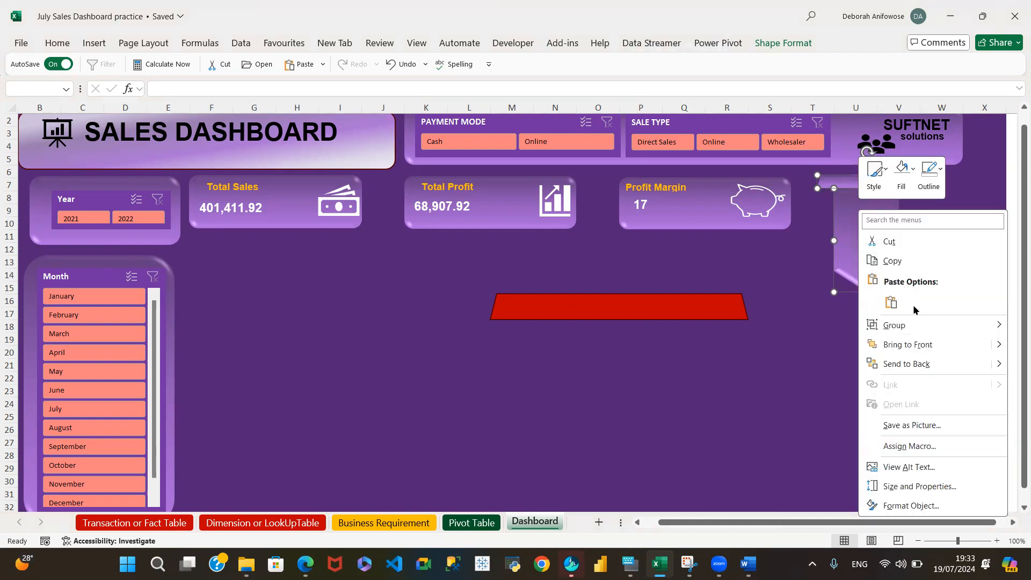
mouse_move(921, 328)
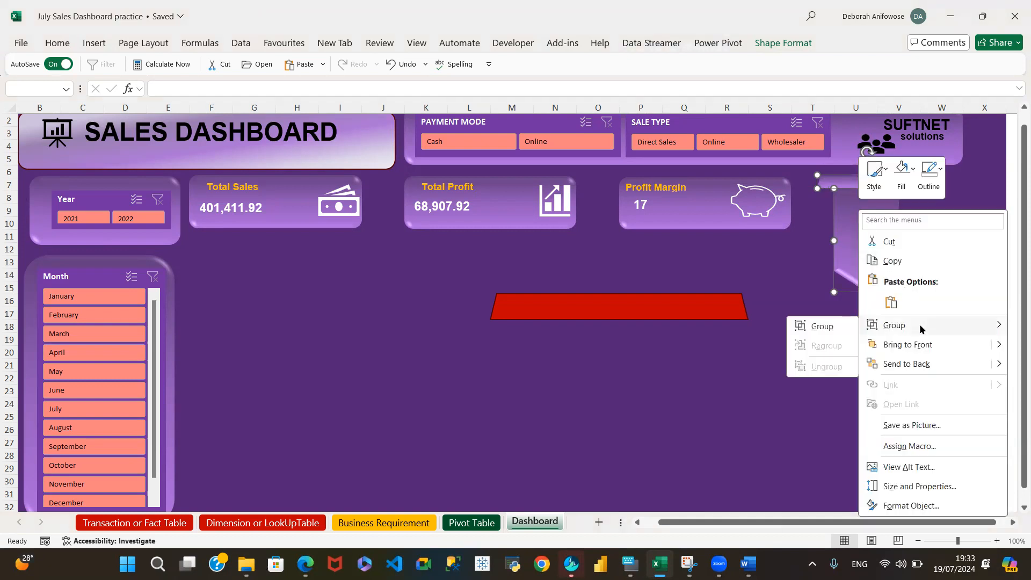
left_click(827, 328)
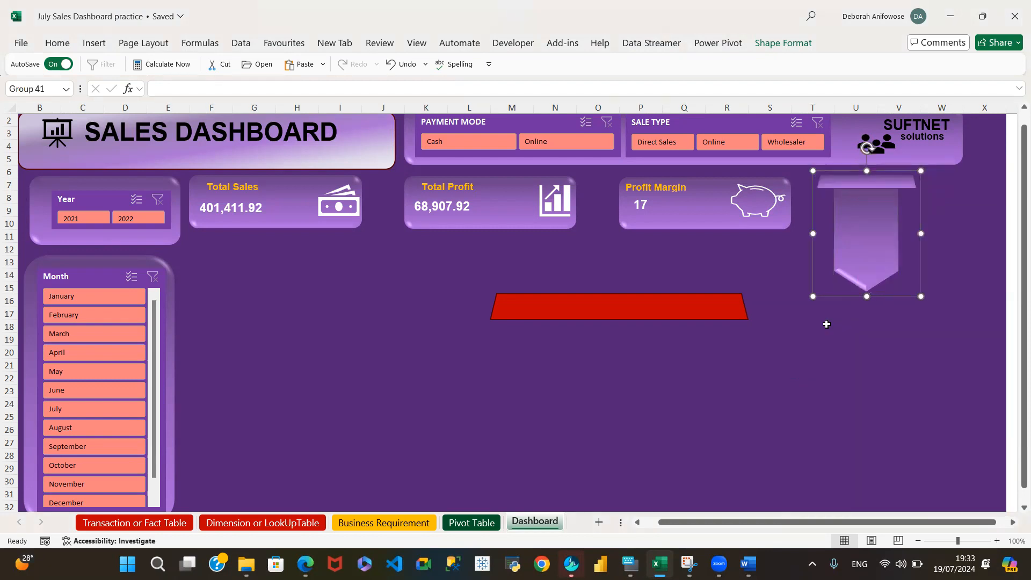
- Paste a copy of the grouped ribbon at cell T18, and delete the spare red trapezoid in the middle of the dashboard
left_click(817, 328)
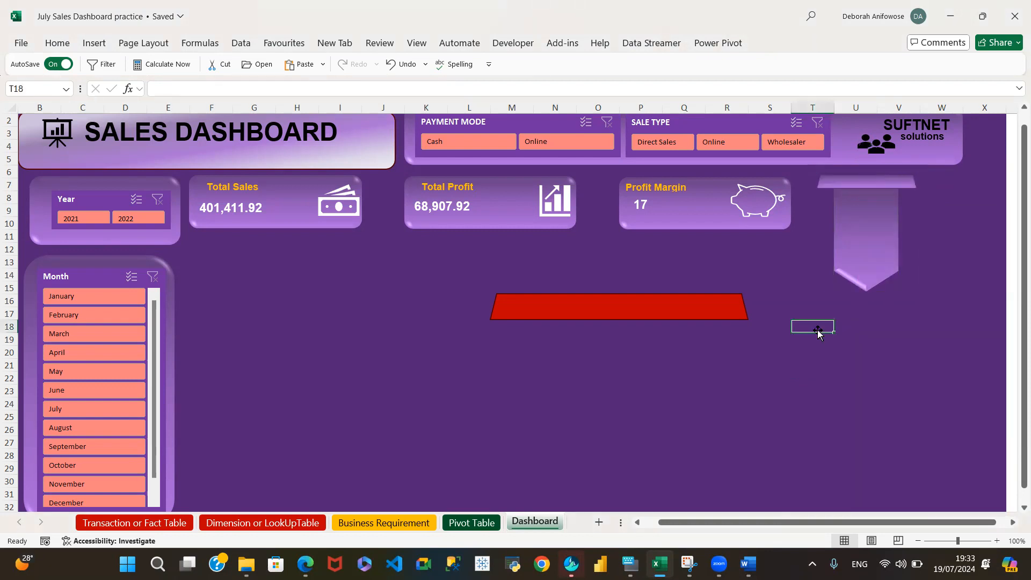
key("ctrl+v")
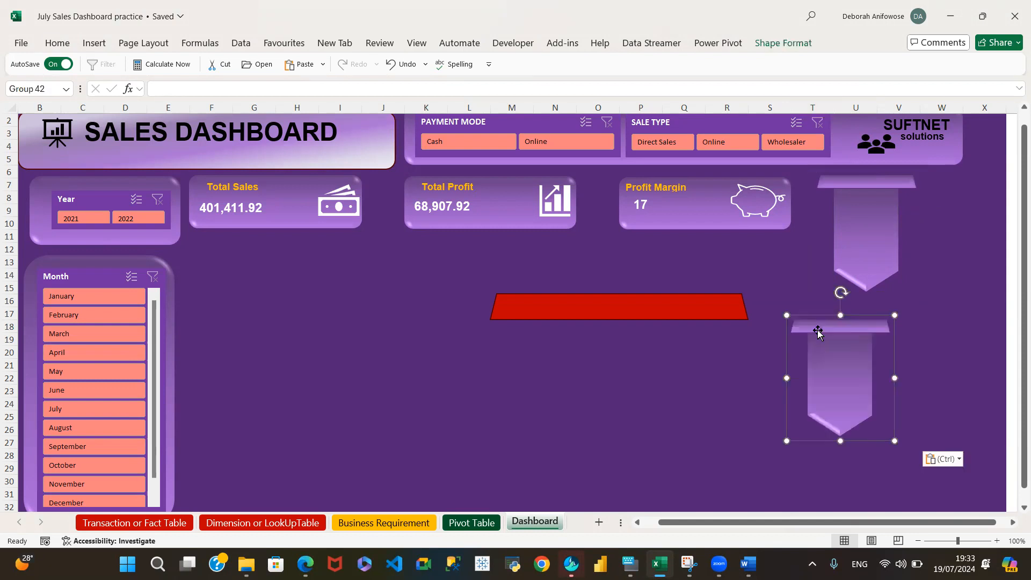
left_click(686, 306)
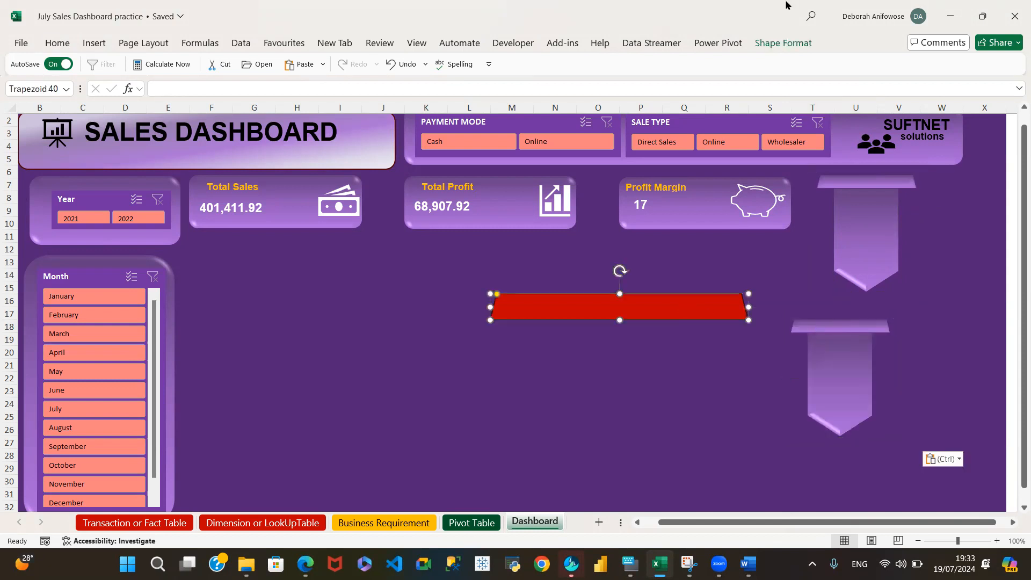
key("Delete")
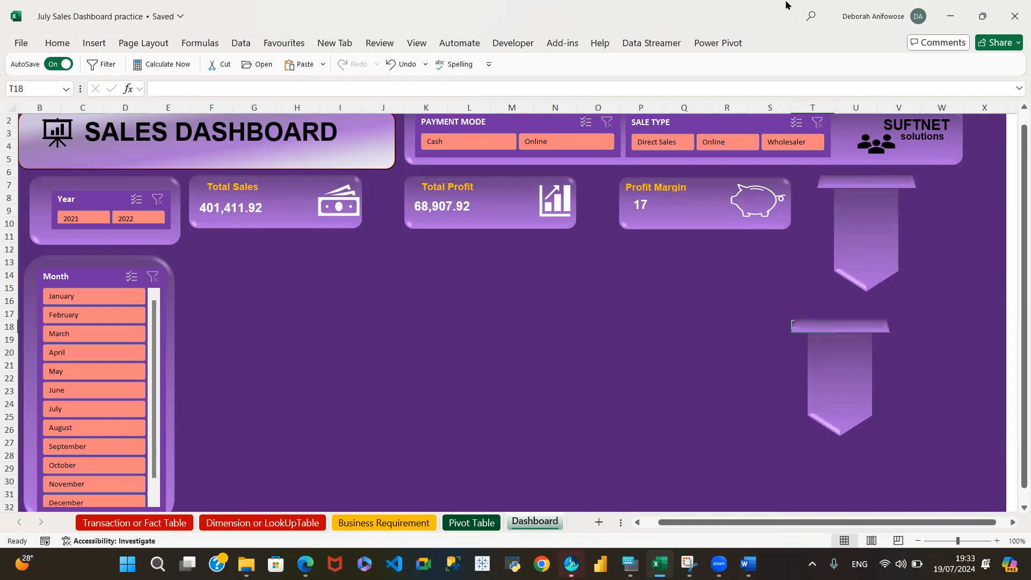
- Move the ribbon copy up to row 7 across about columns W and X, and shift the original left to adjoin it
left_click_drag(838, 363, 956, 220)
left_click(875, 230)
left_click_drag(875, 230, 863, 230)
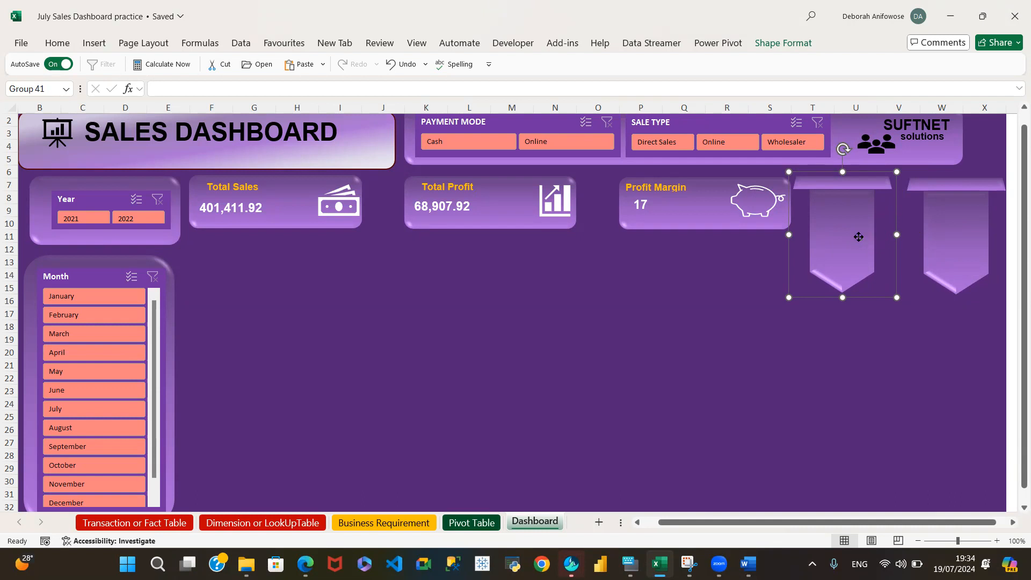
left_click_drag(860, 237, 870, 238)
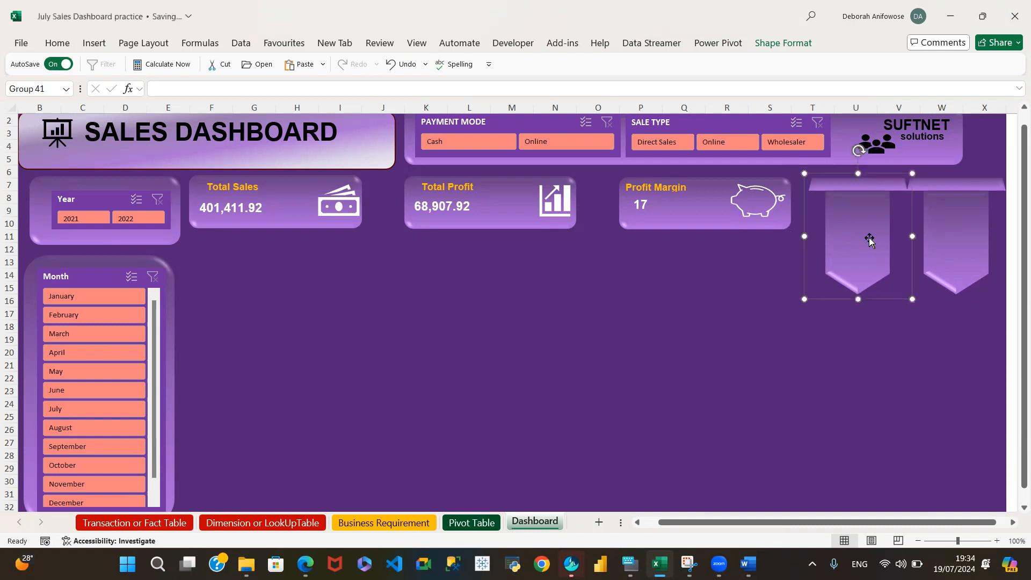
left_click(872, 379)
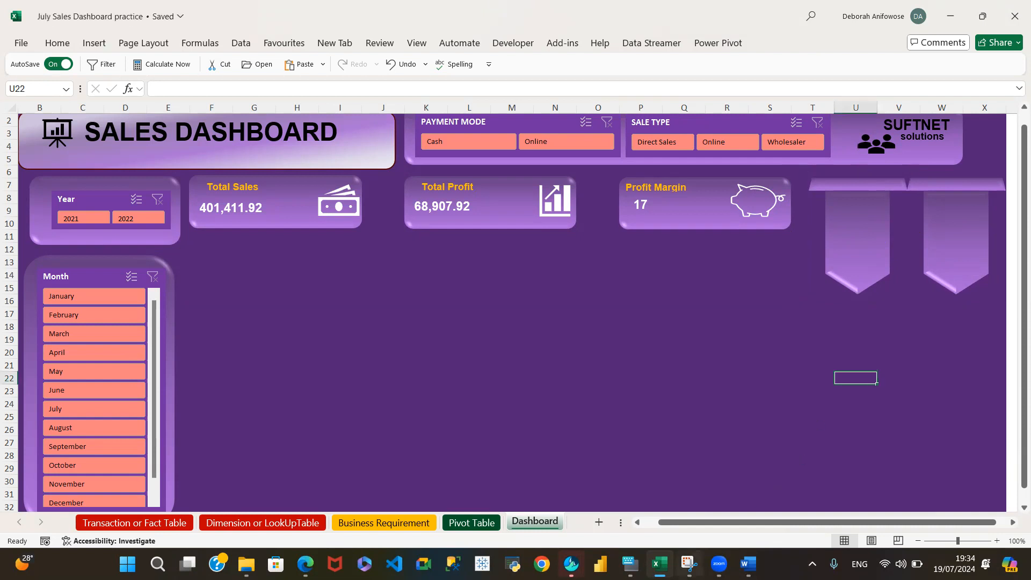
- Check the badges in the Snipping Tool reference image, and in Excel add a text box reading "Top Product" on the ribbon at column U
mouse_move(689, 563)
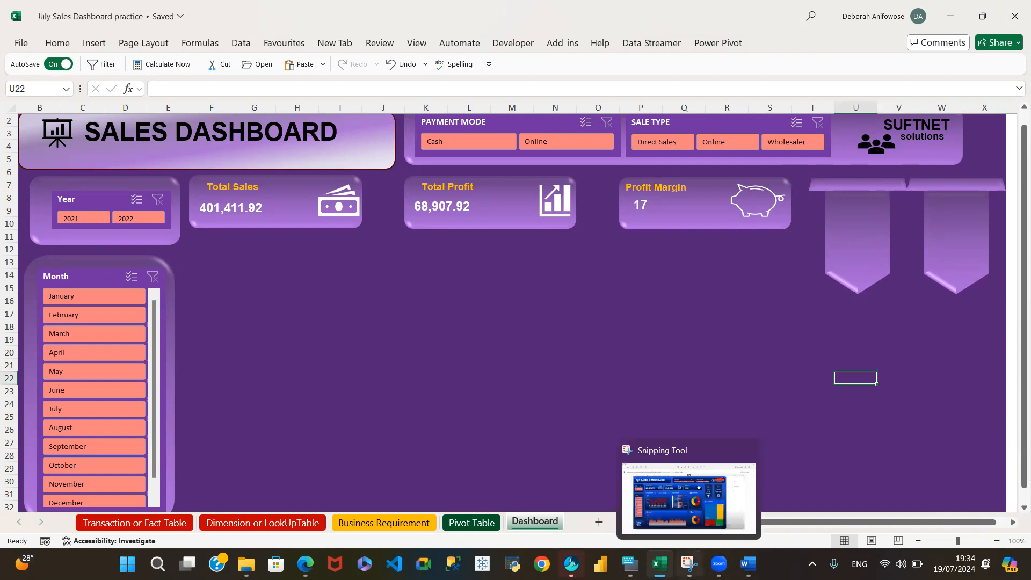
left_click(686, 513)
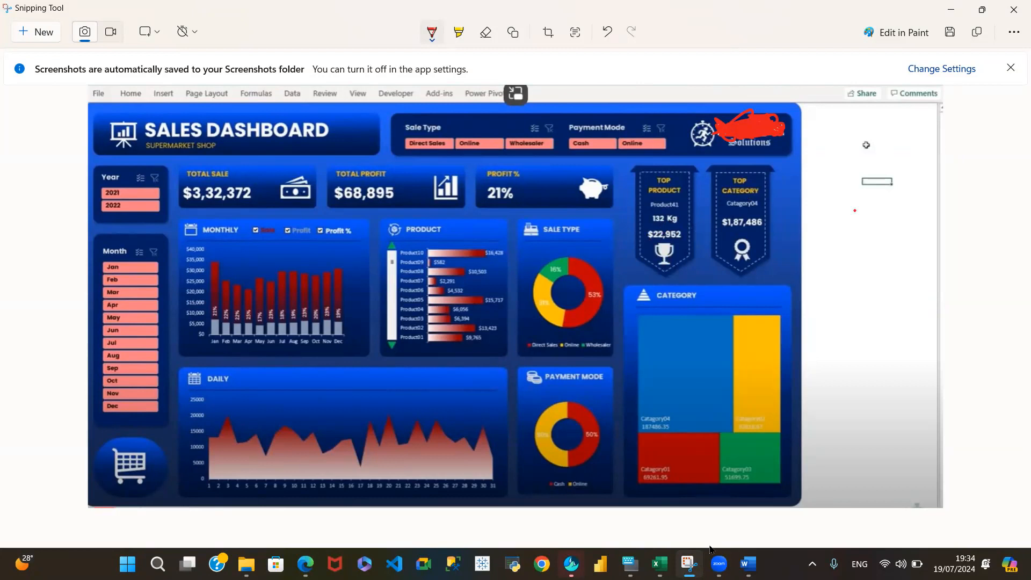
mouse_move(659, 563)
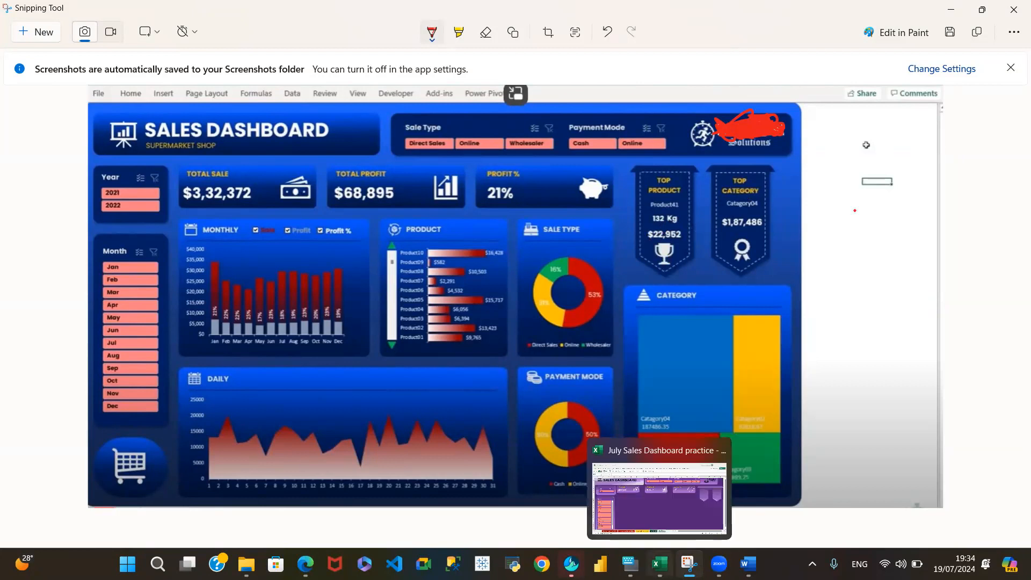
left_click(676, 504)
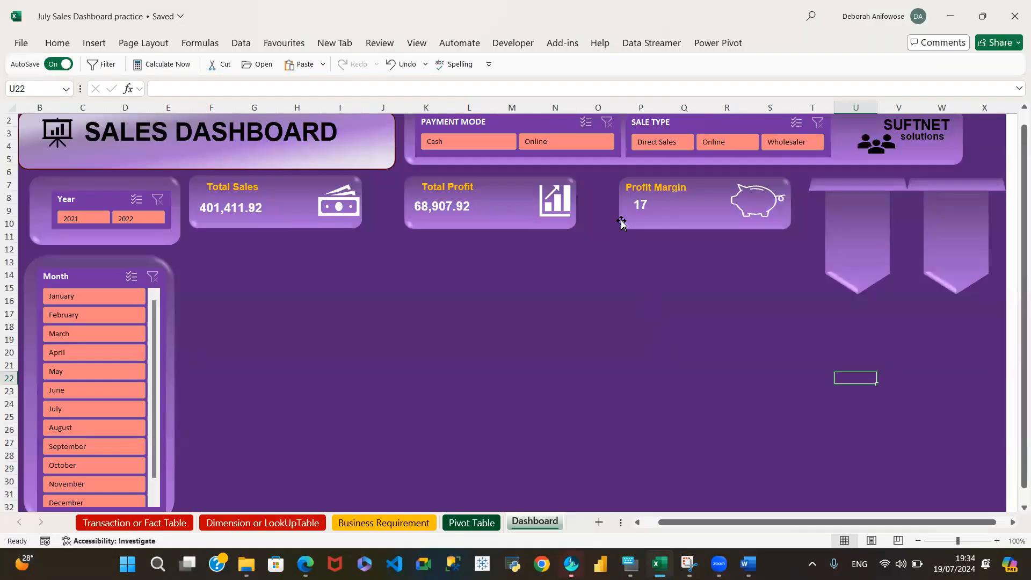
left_click(95, 44)
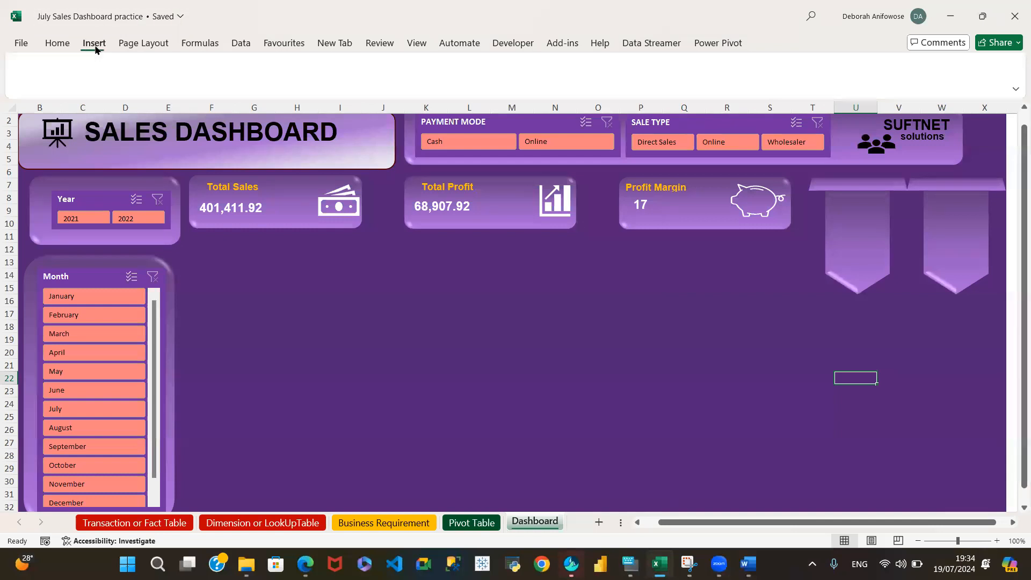
left_click(822, 85)
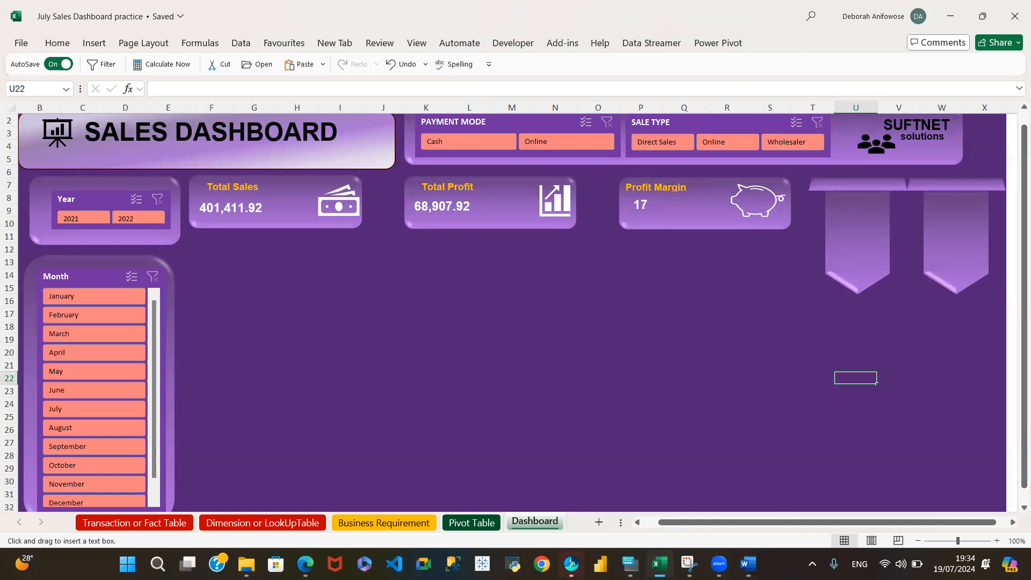
left_click_drag(836, 195, 866, 204)
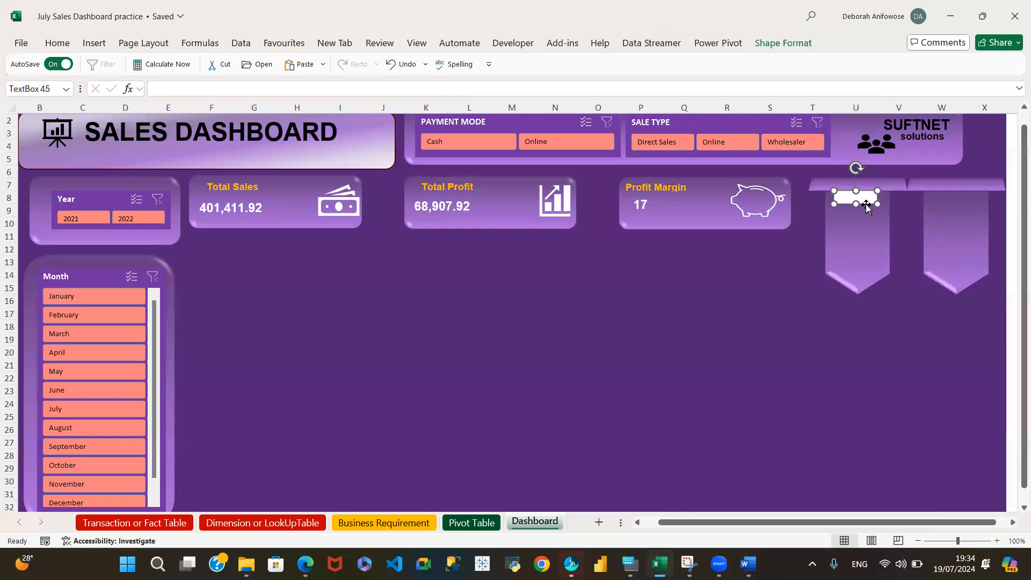
type("Top Produc")
- Extend the Top Product text box down to about row 10, and try to widen it
left_click_drag(854, 205, 860, 223)
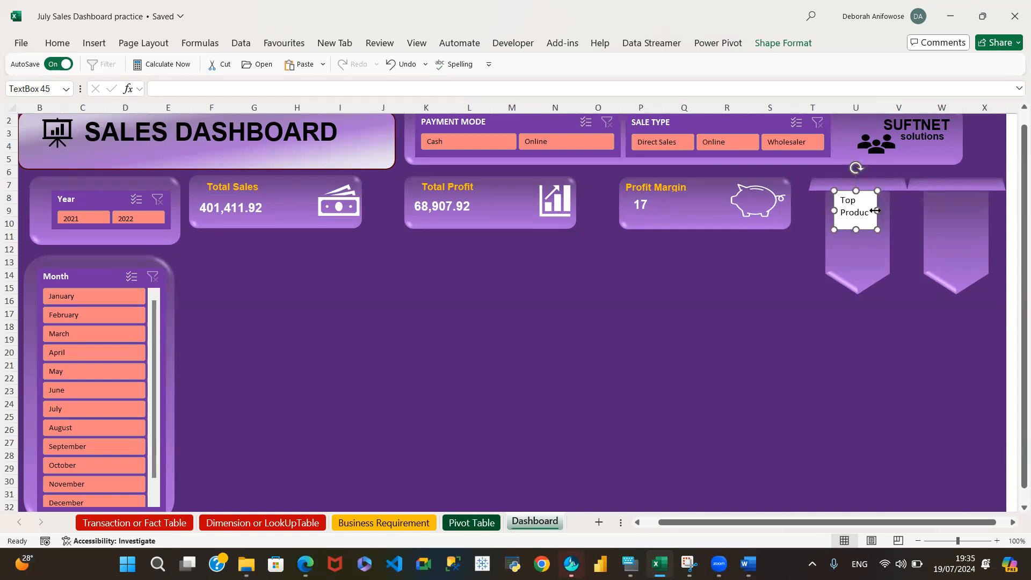
left_click_drag(876, 210, 892, 211)
left_click_drag(856, 230, 856, 223)
left_click_drag(836, 212, 895, 207)
- Paste a copy of the Top Product text box and position it on the second ribbon at about rows 9 to 11
left_click(956, 205)
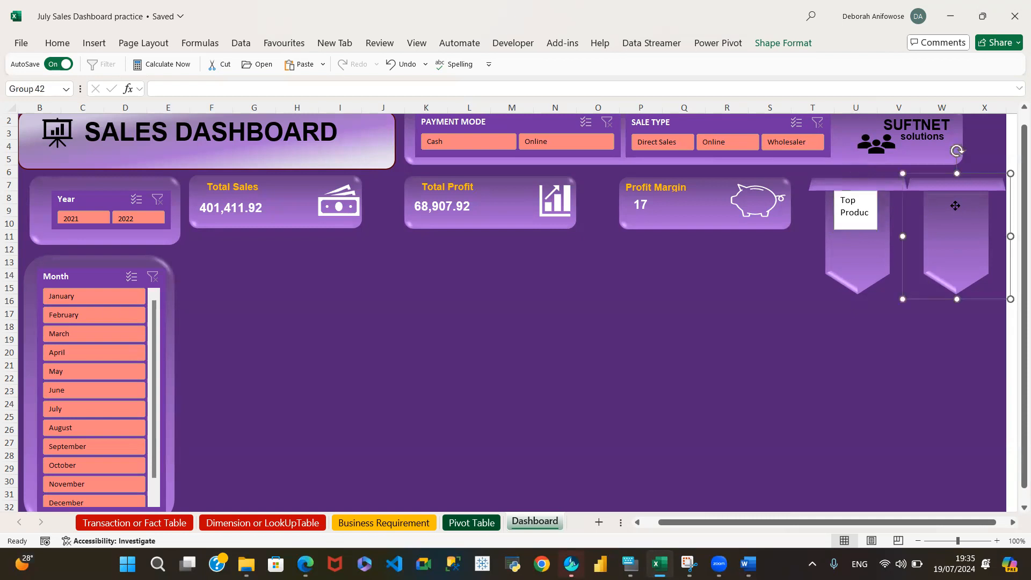
left_click(763, 400)
left_click(954, 210)
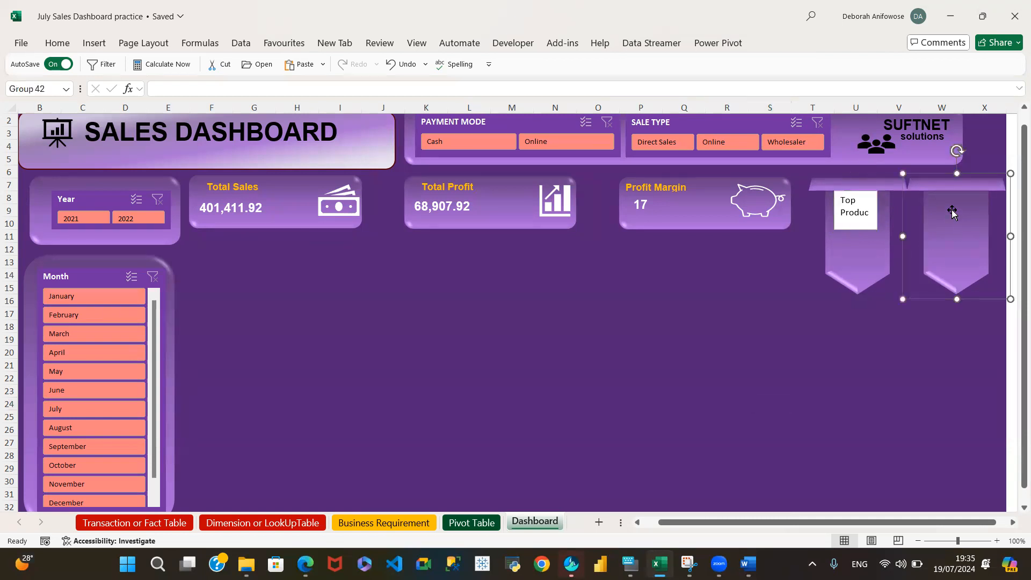
key("ctrl+v")
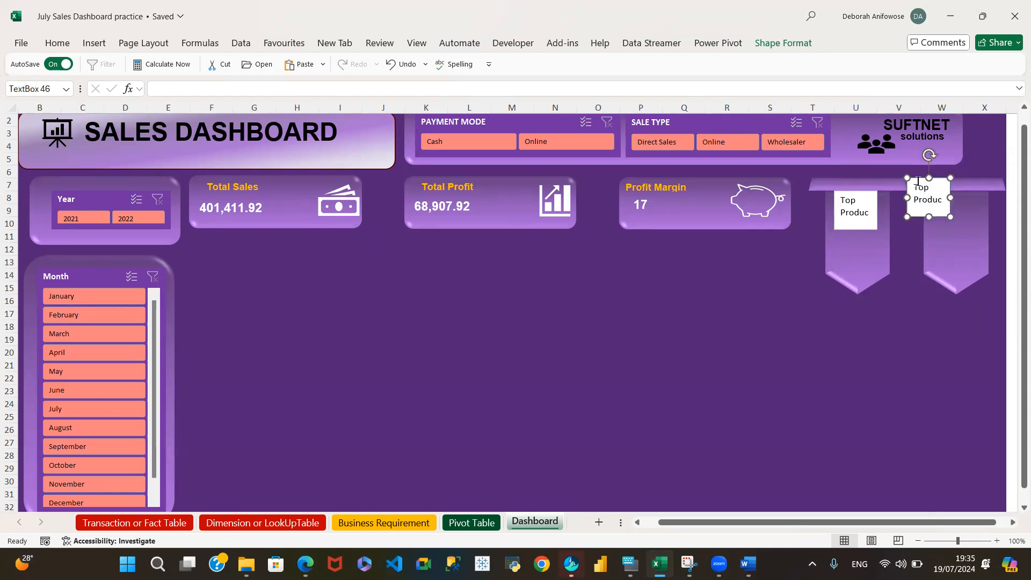
left_click_drag(916, 177, 949, 201)
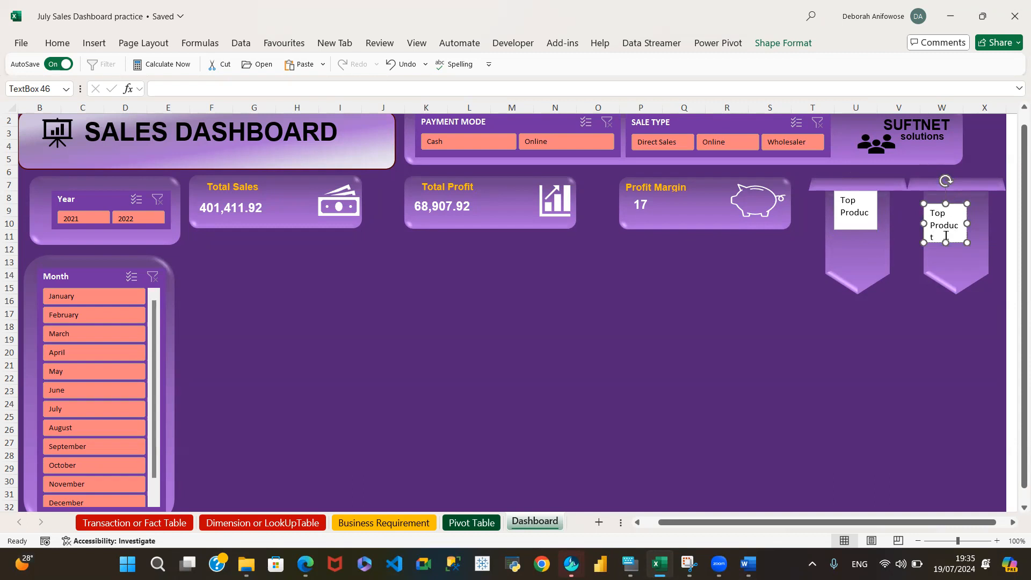
- Change the copied text box's wording to "Top Category"
key("BackSpace")
key("BackSpace")
key("BackSpace")
key("BackSpace")
type("Category")
- Try to widen the Top Category text box on the second ribbon
left_click_drag(967, 223, 978, 220)
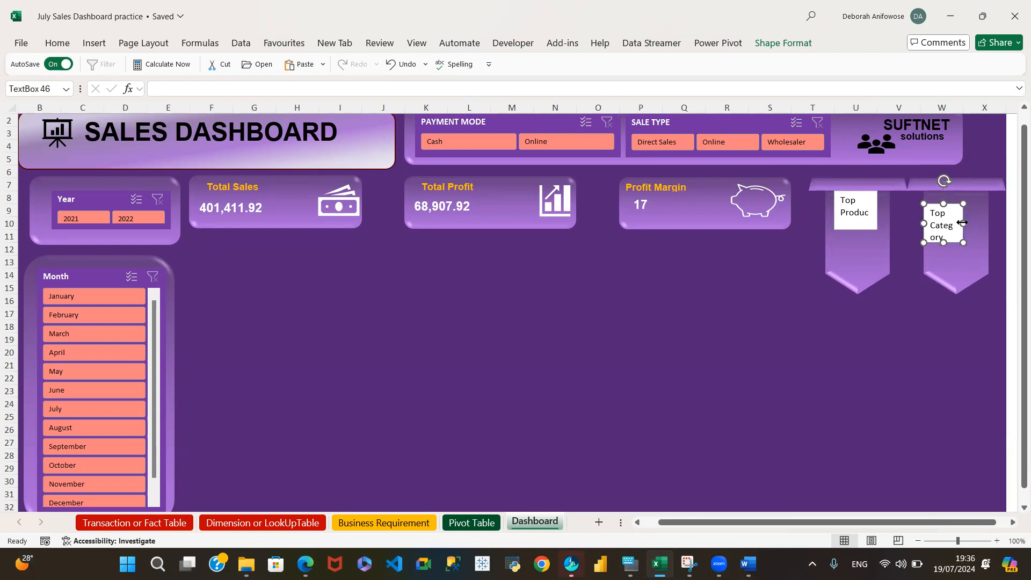
left_click_drag(963, 222, 978, 220)
left_click(897, 376)
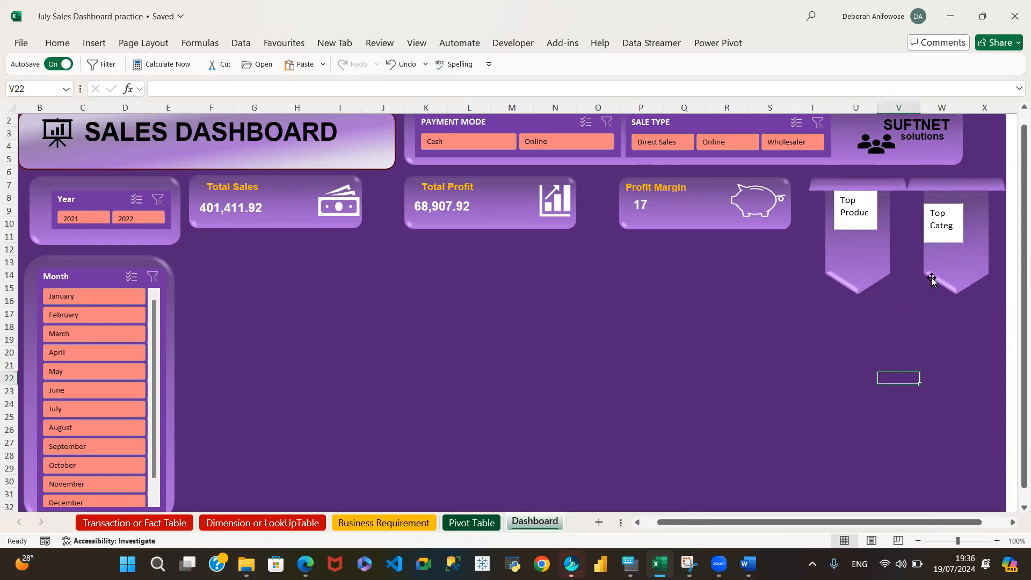
left_click(940, 225)
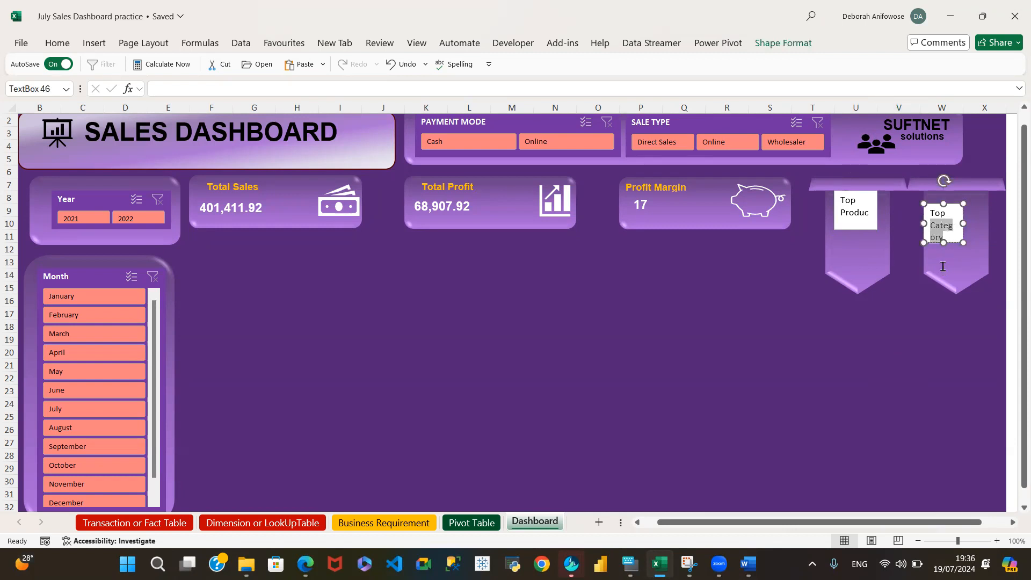
left_click(944, 244)
left_click_drag(945, 244, 901, 376)
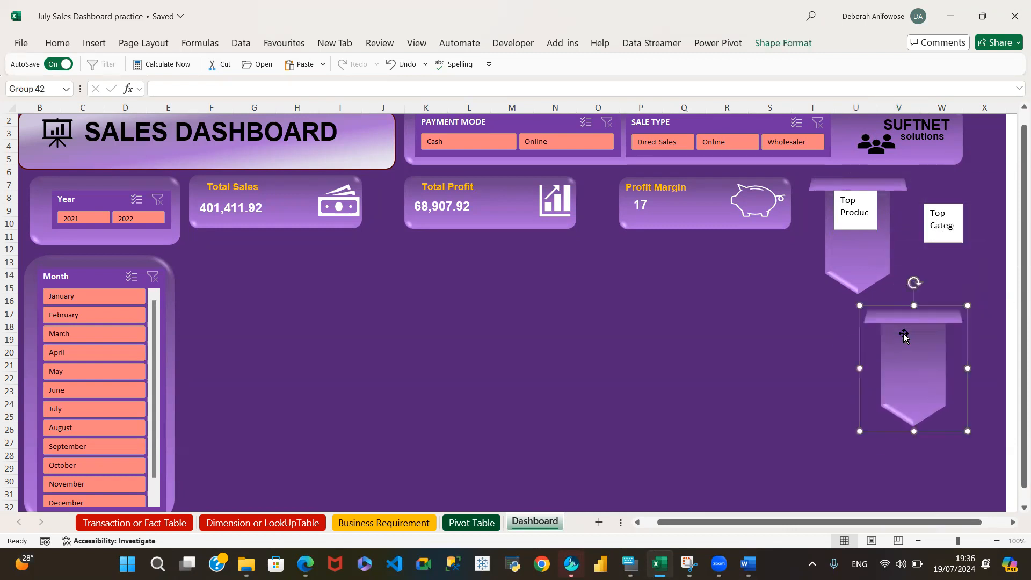
key("ctrl+z")
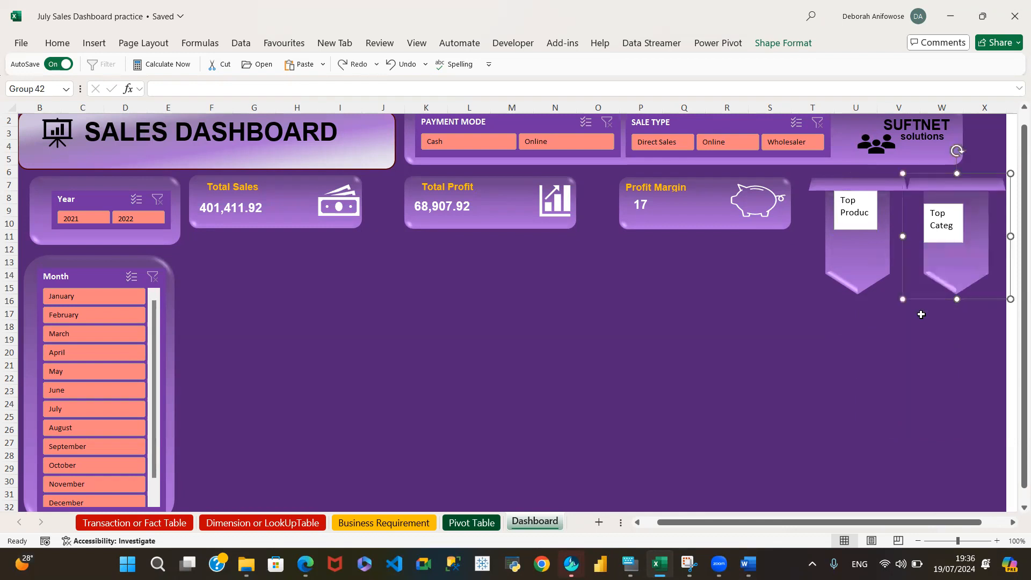
left_click(939, 223)
left_click(930, 349)
left_click(940, 221)
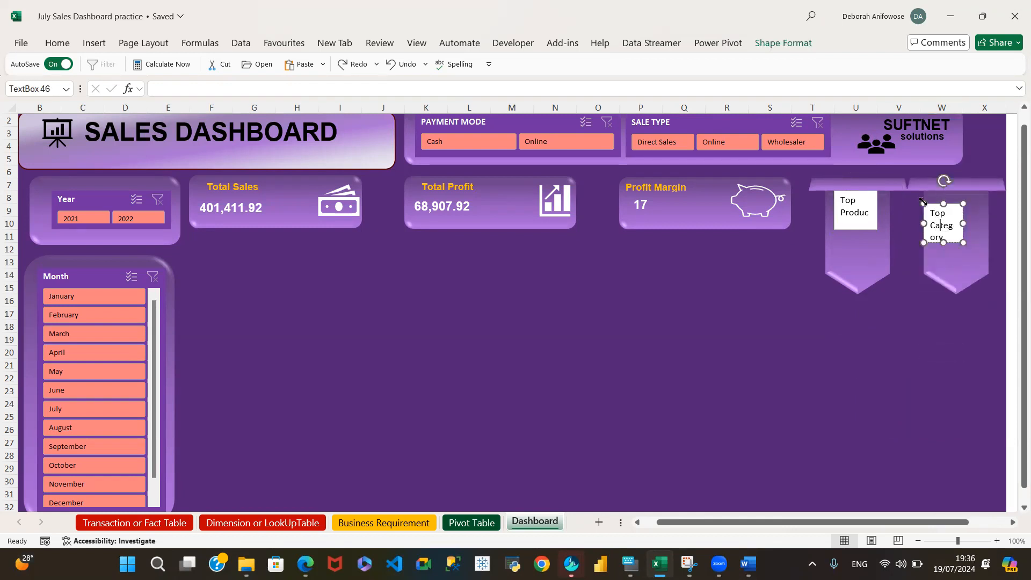
mouse_move(948, 246)
left_mouse_down()
mouse_move(943, 275)
mouse_move(950, 242)
left_mouse_up()
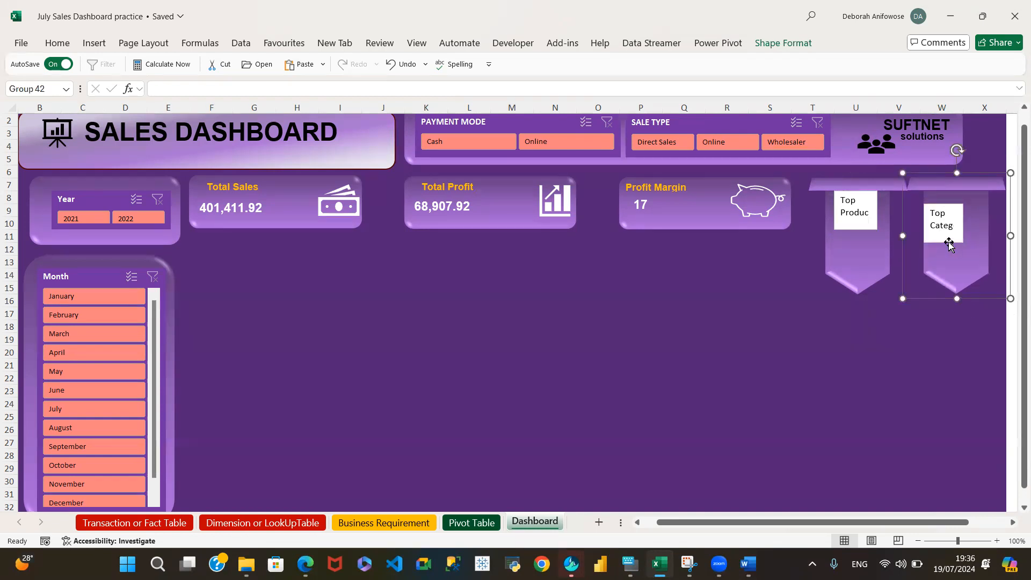
key("ctrl+z")
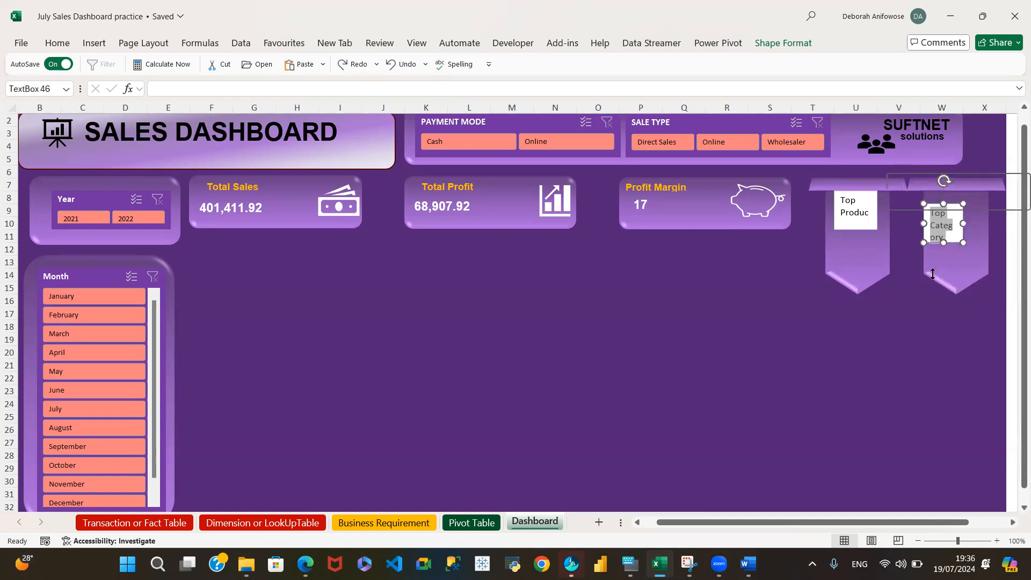
left_click(892, 367)
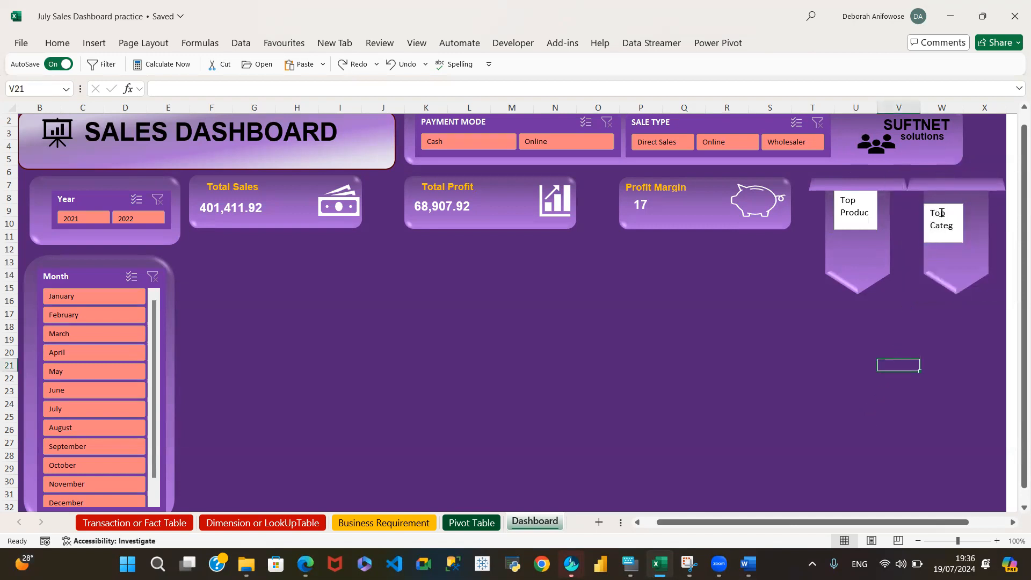
- Move both text boxes off the ribbons, Top Category to rows 18–20 across columns S and T, Top Product to column U at rows 19–21
left_click(942, 213)
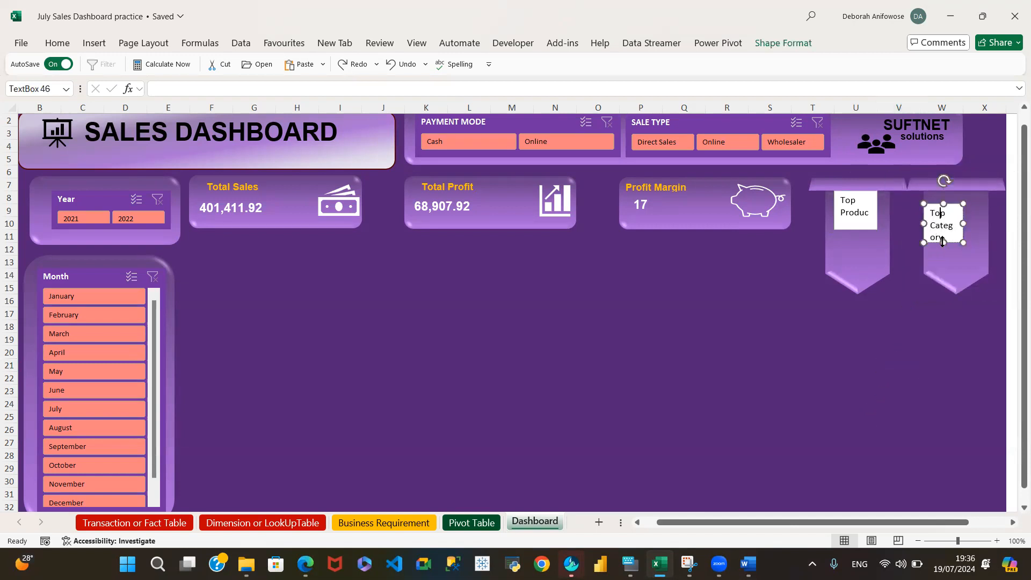
left_click_drag(933, 204, 788, 320)
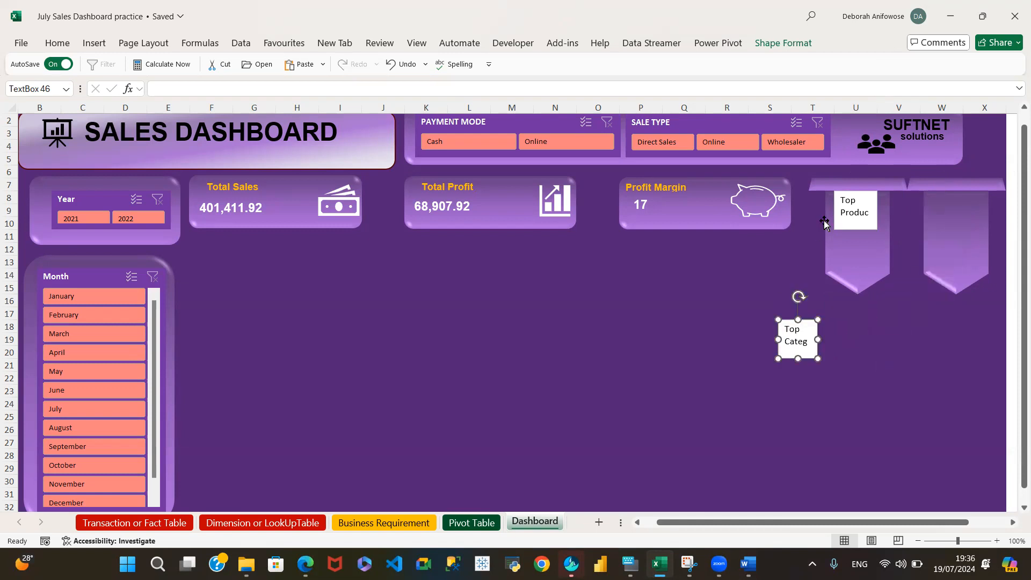
left_click(856, 209)
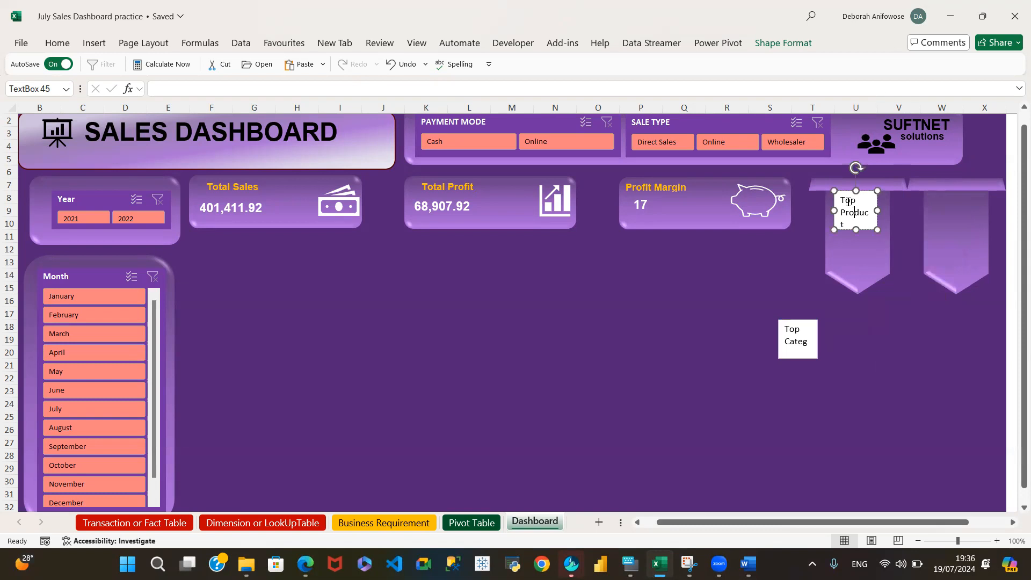
left_click_drag(841, 199, 847, 237)
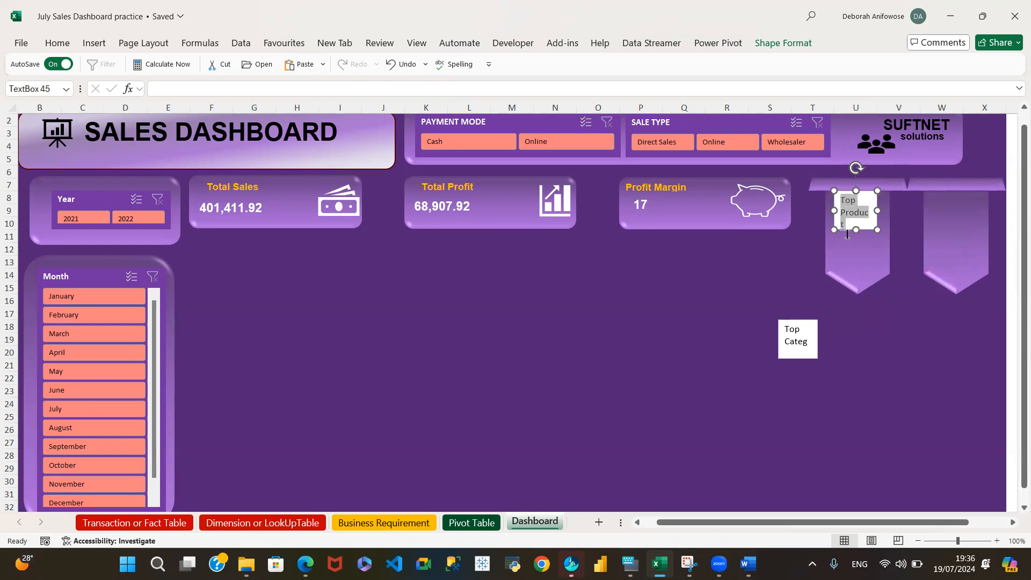
left_click(863, 386)
left_click(853, 206)
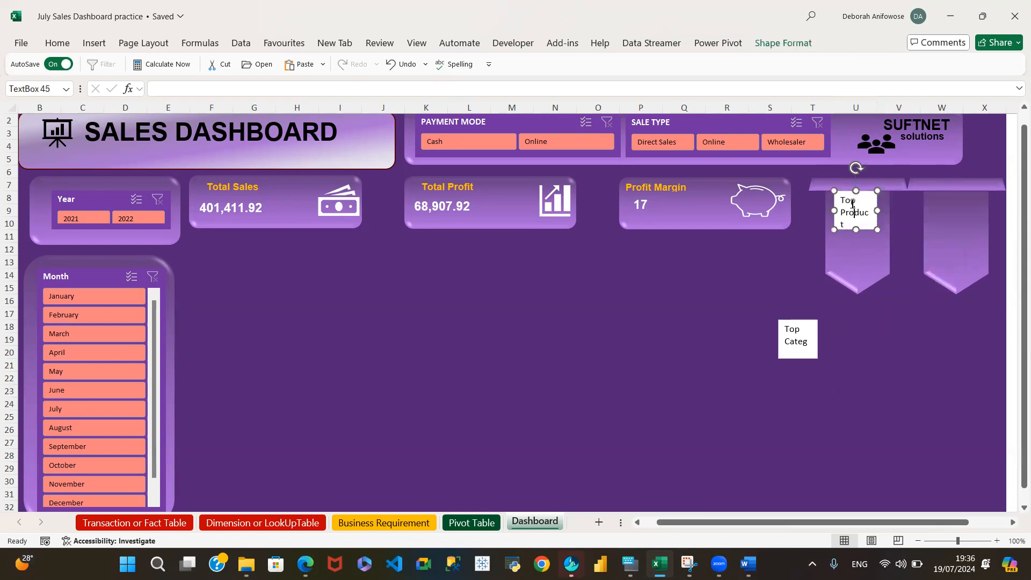
left_click_drag(843, 192, 847, 335)
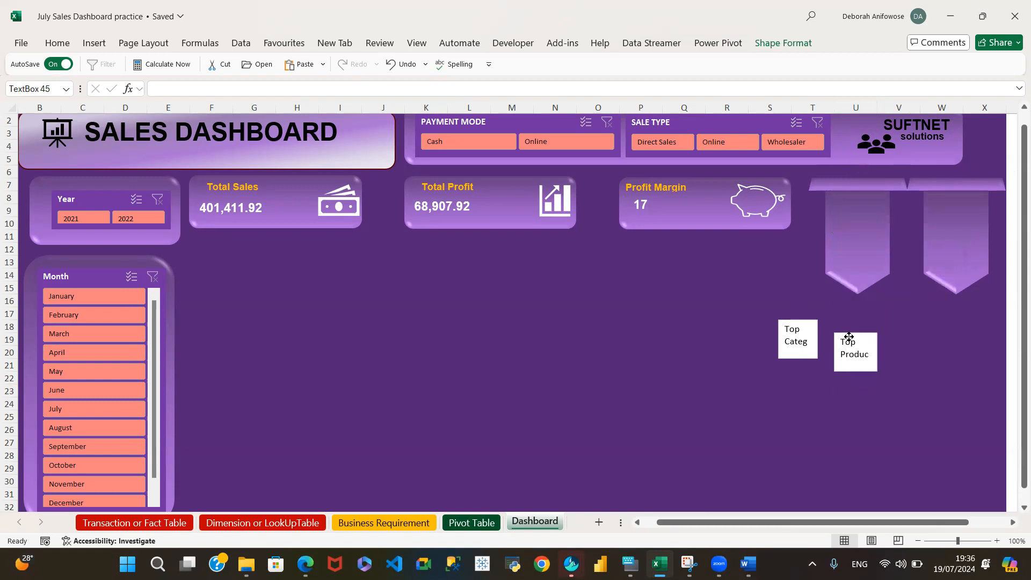
- Resize the Top Product and Top Category text boxes wider and shorter so each label fits on one line
left_click(800, 330)
left_click(845, 342)
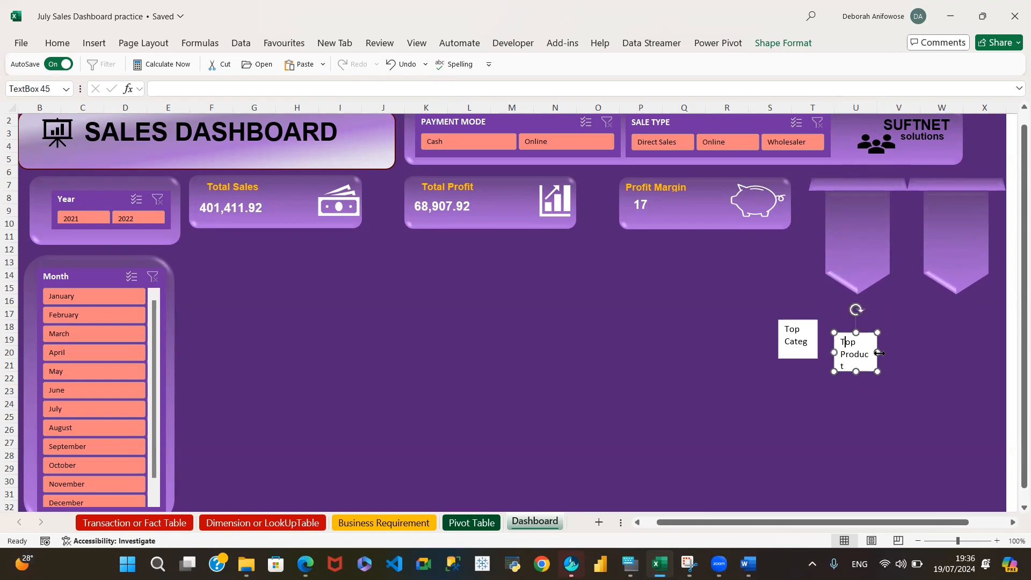
left_click_drag(878, 353, 902, 349)
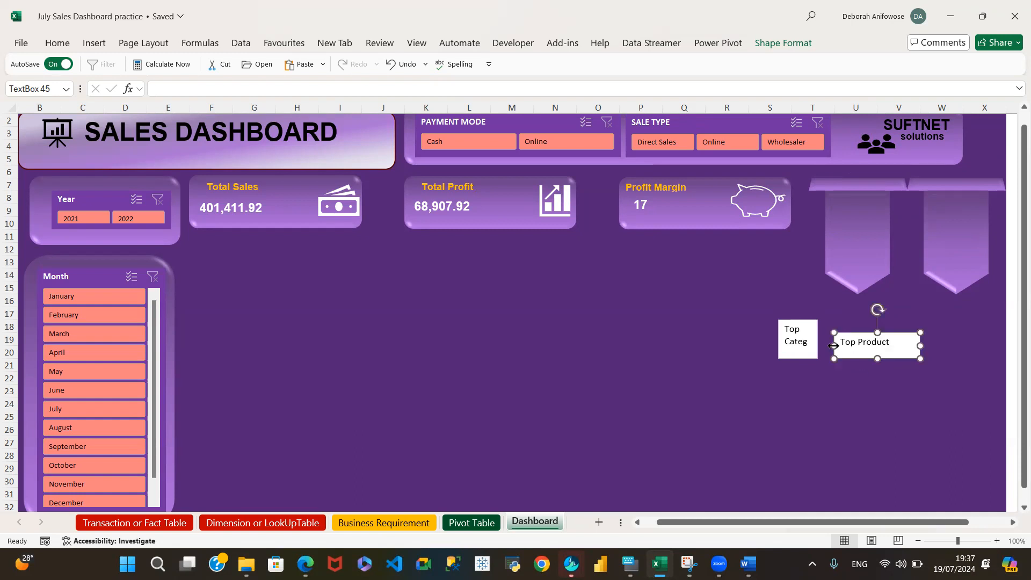
left_click(790, 333)
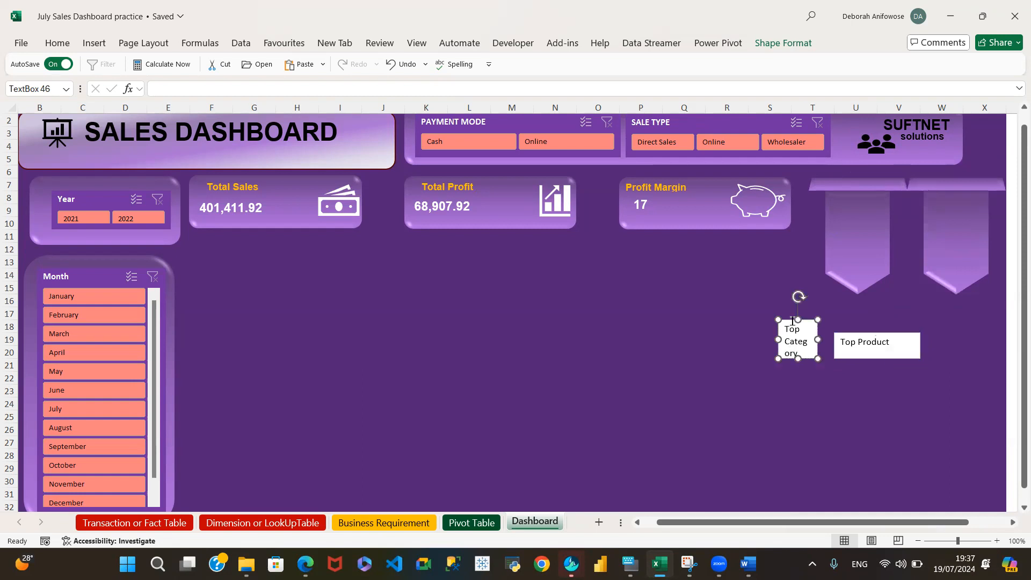
left_click_drag(793, 321, 793, 346)
- Move the Top Product text box onto the second ribbon and set its text to size 8
left_click(881, 346)
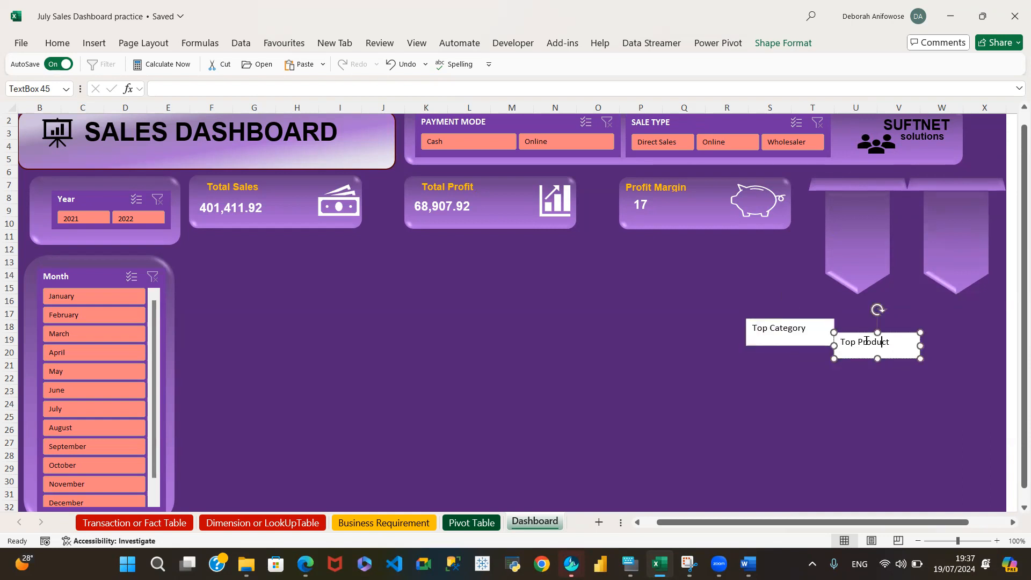
left_click_drag(863, 334, 950, 206)
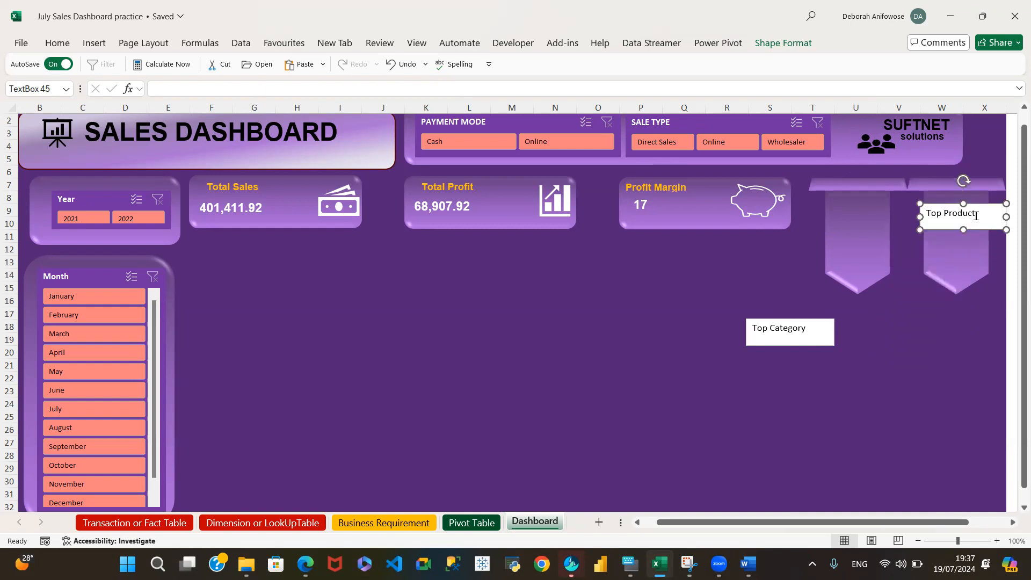
triple_click(955, 215)
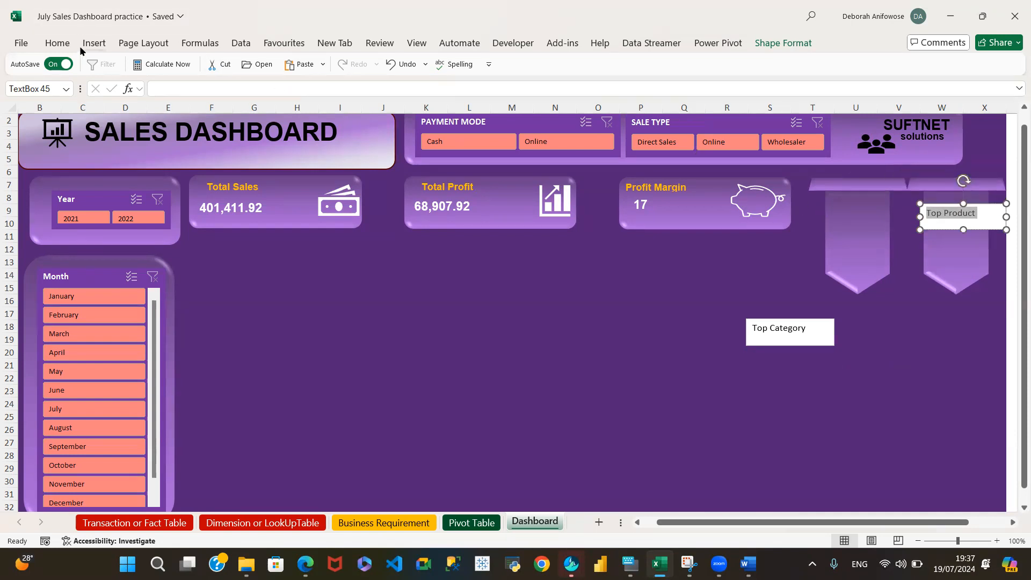
left_click(60, 45)
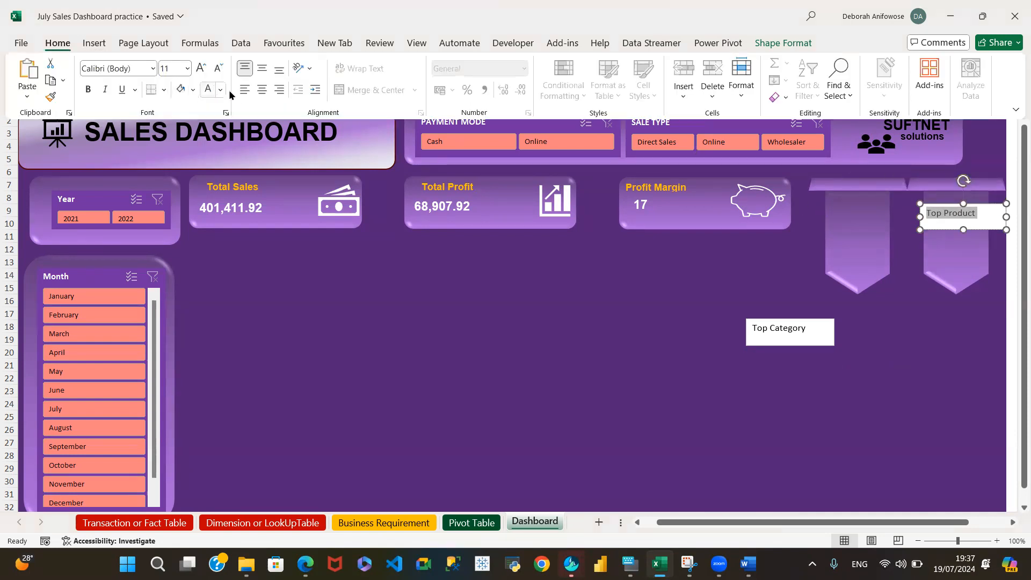
left_click(186, 69)
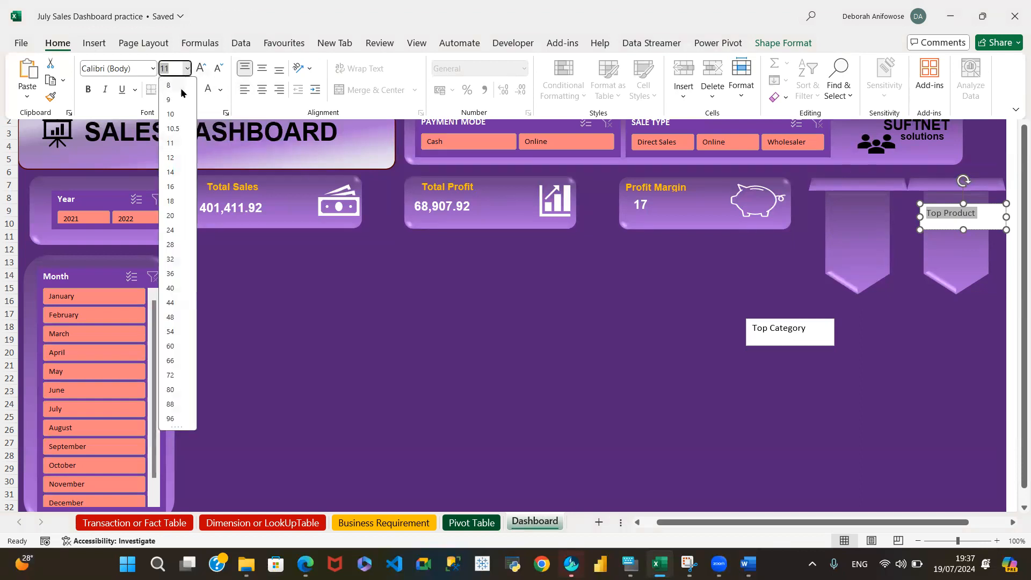
left_click(170, 85)
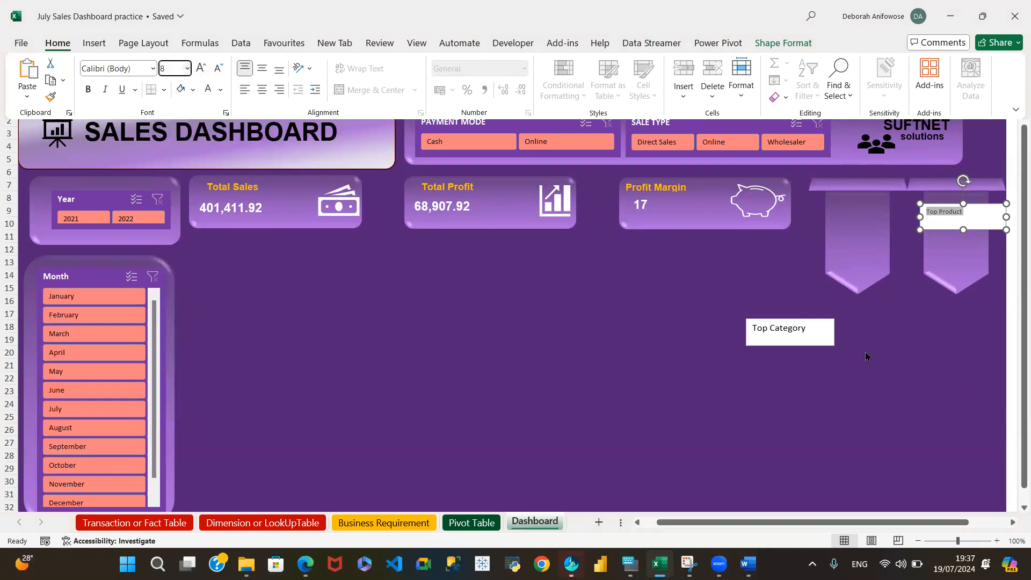
- Set the Top Category text to size 9 and move its text box onto the first ribbon, level with Top Product
left_click(806, 328)
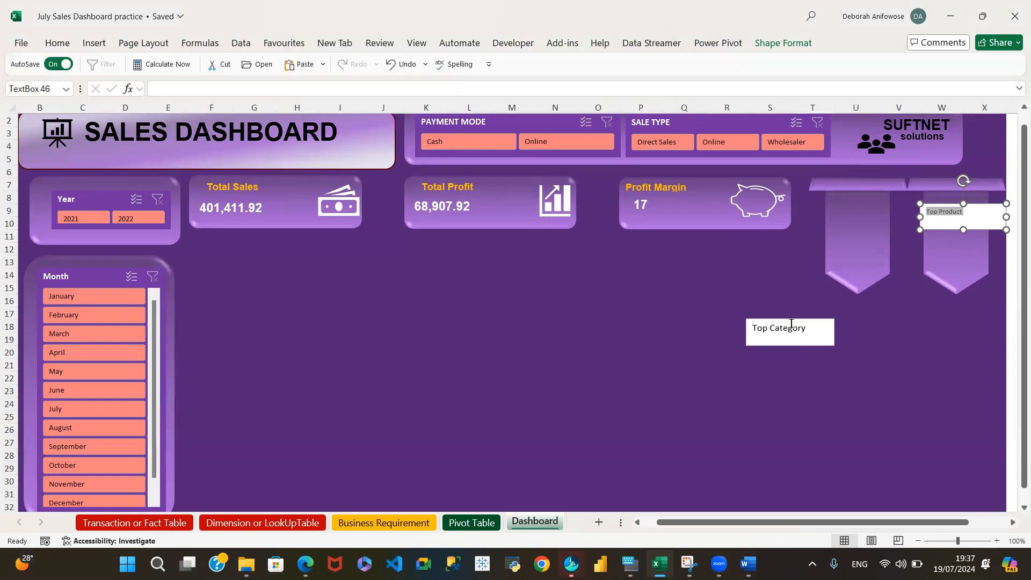
triple_click(791, 327)
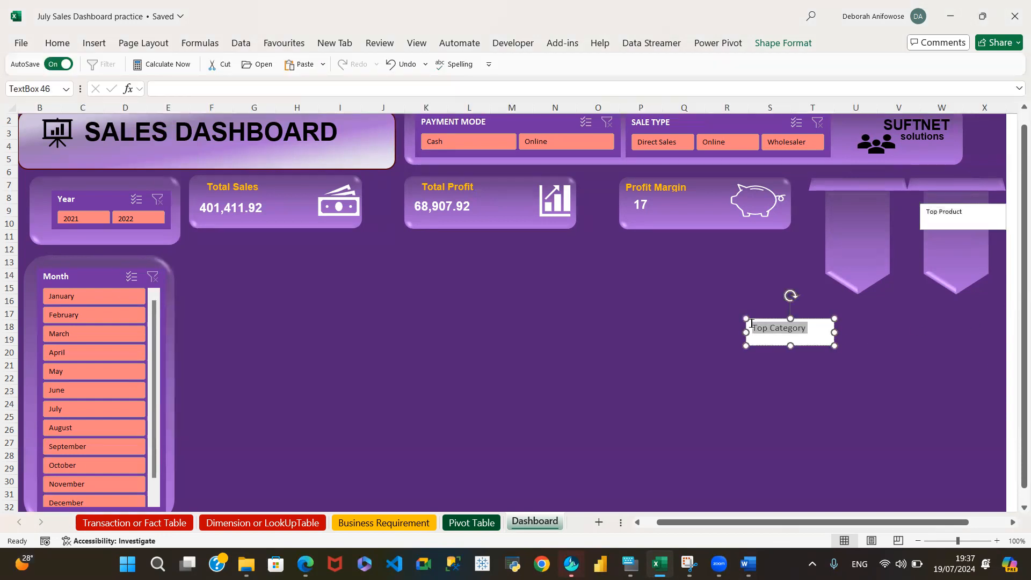
left_click(54, 43)
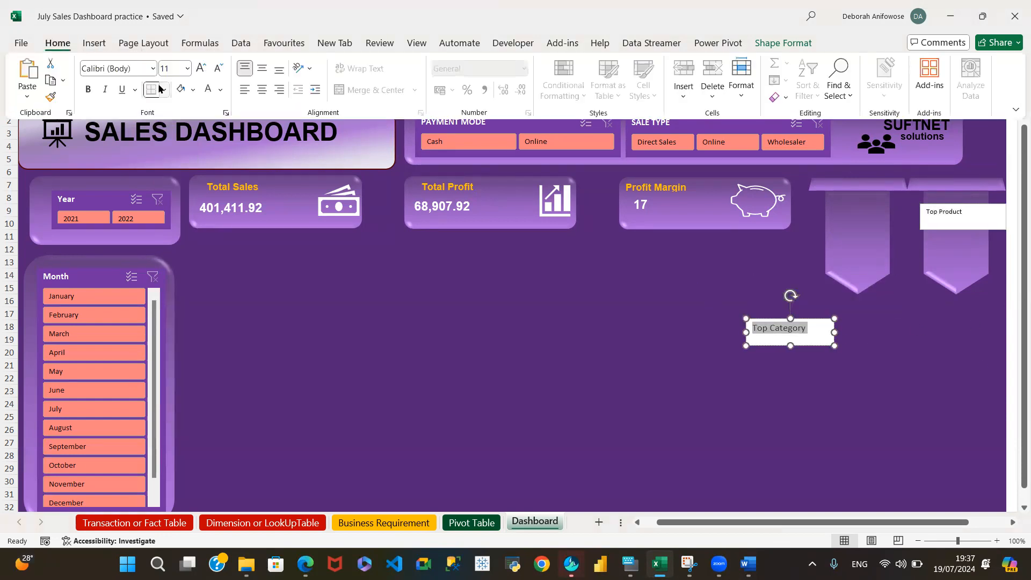
left_click(187, 70)
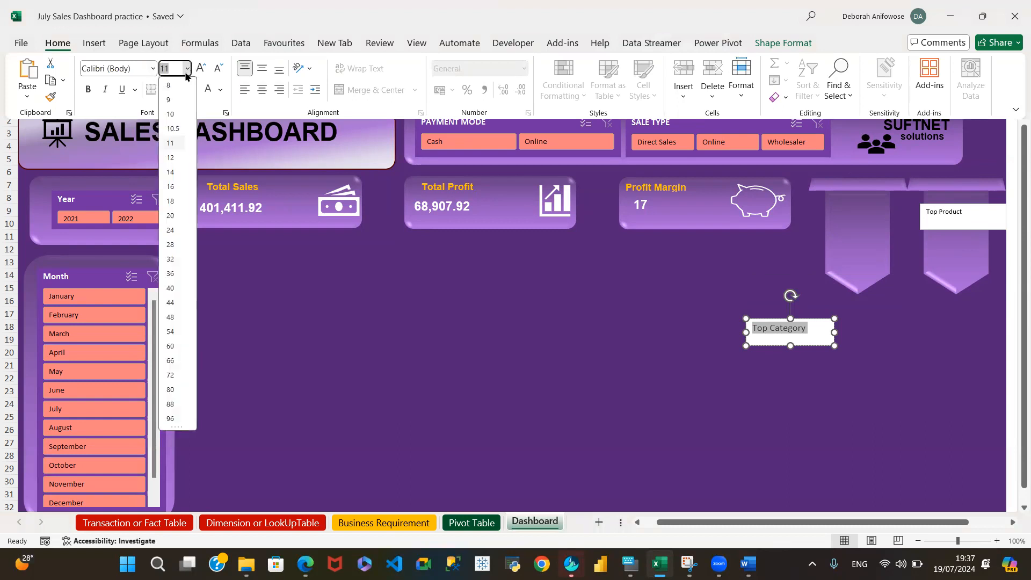
left_click(170, 100)
key("ctrl+F1")
left_click(809, 386)
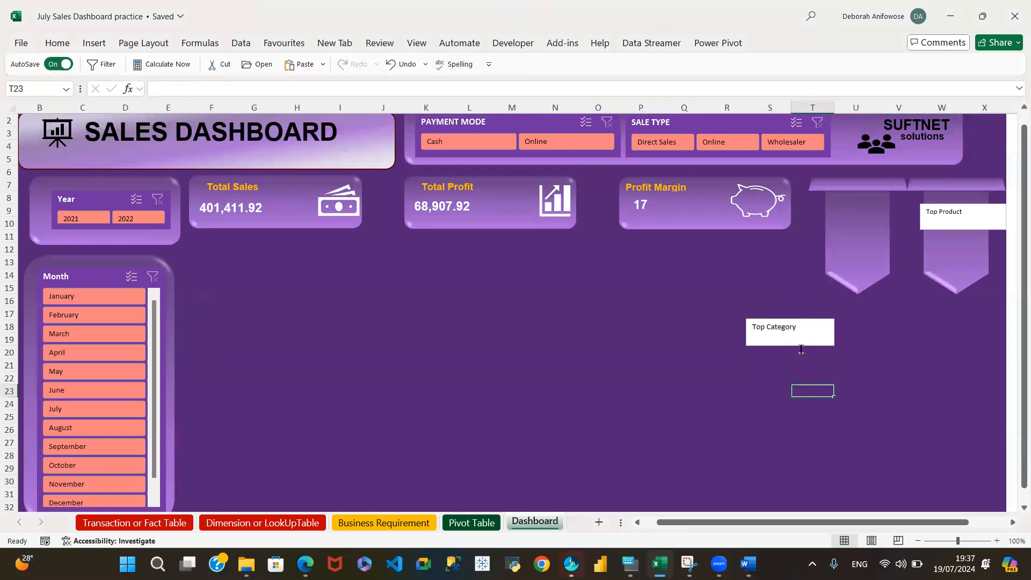
left_click(813, 326)
left_click_drag(805, 300, 881, 198)
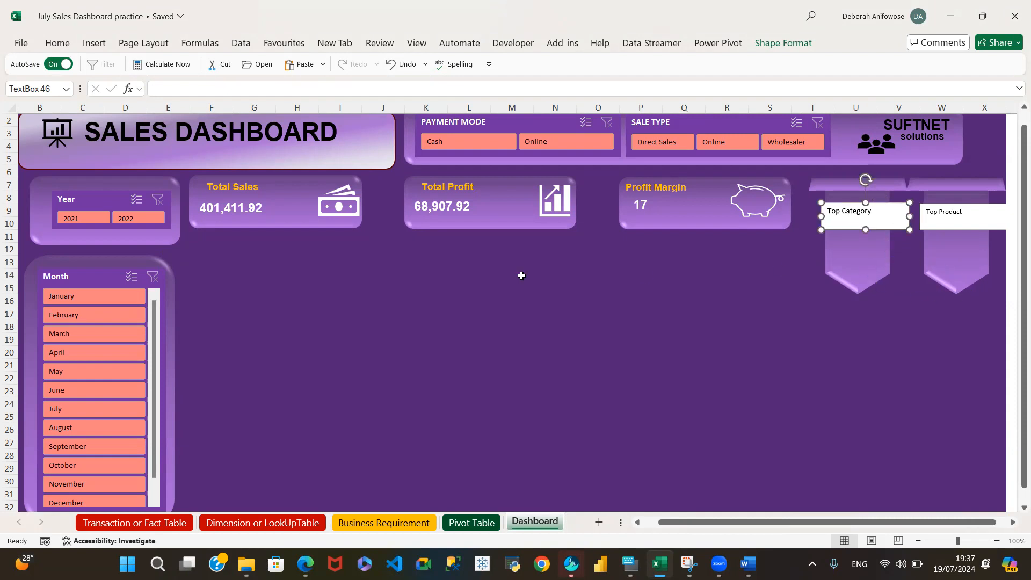
- Copy the formatting of the Total Profit value onto the Top Category text box with Format Painter
left_click(444, 209)
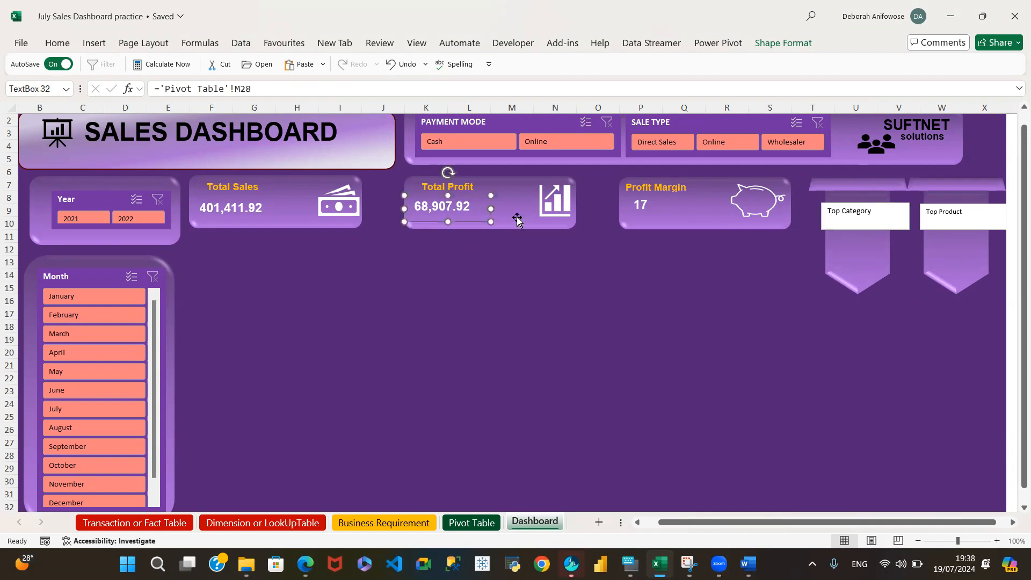
left_click(57, 43)
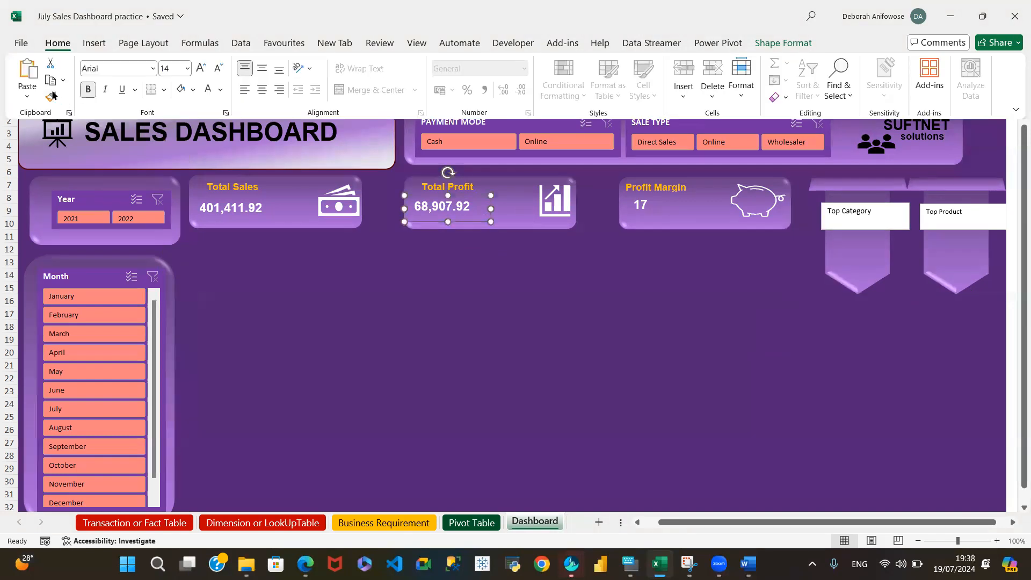
left_click(51, 96)
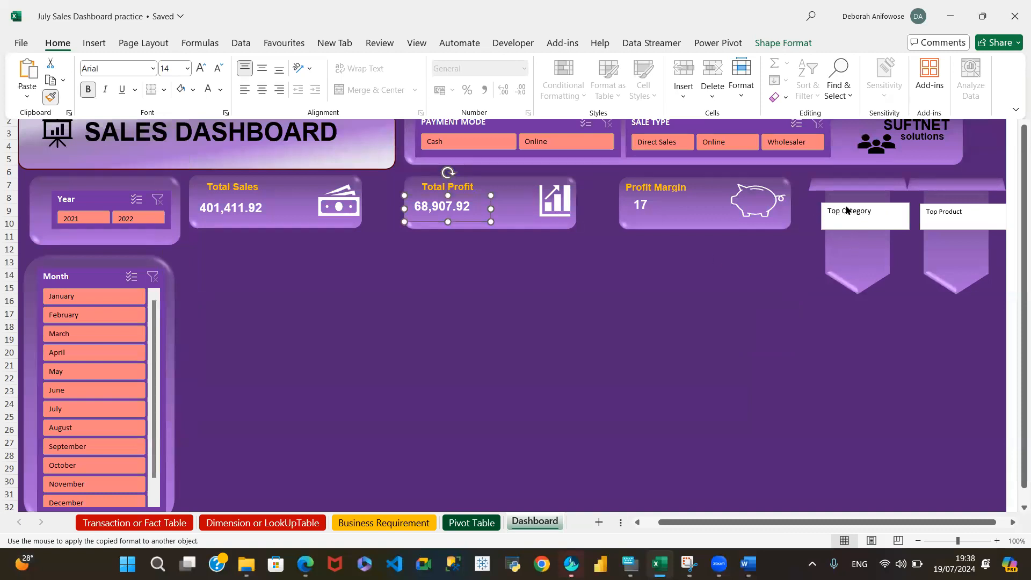
left_click(870, 221)
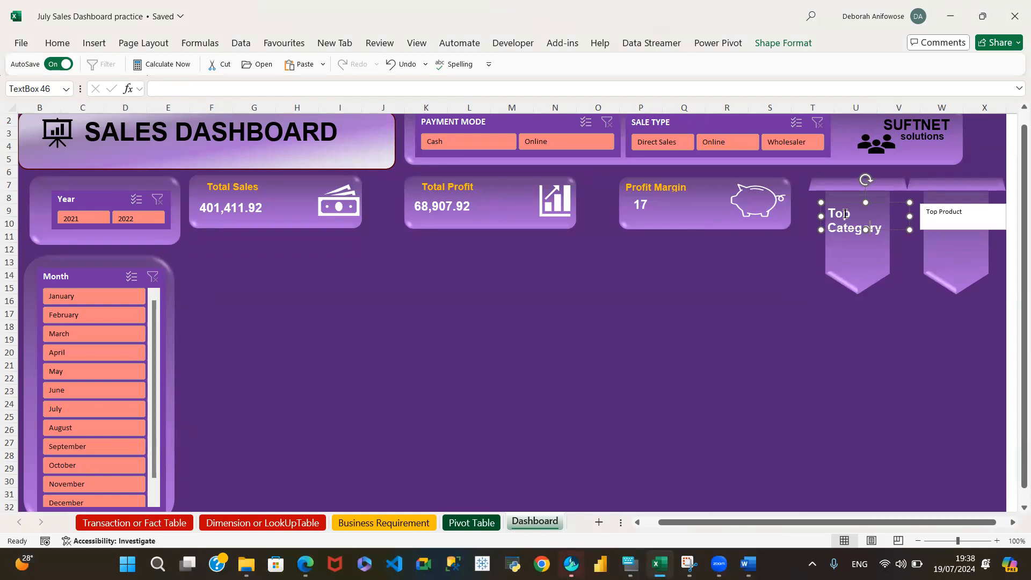
- Try to give the Top Product text box the same formatting with Format Painter
left_click(958, 215)
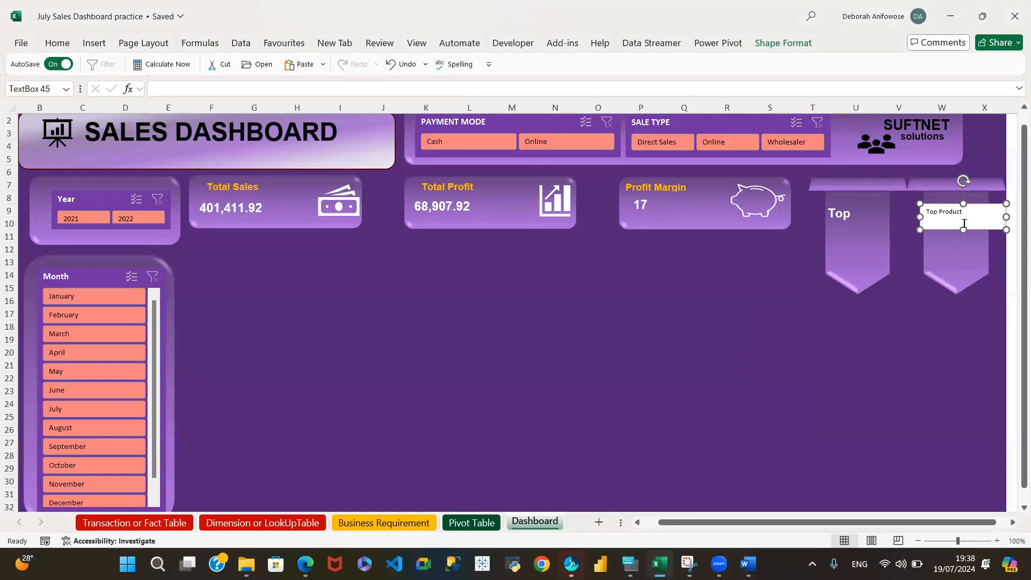
left_click(57, 43)
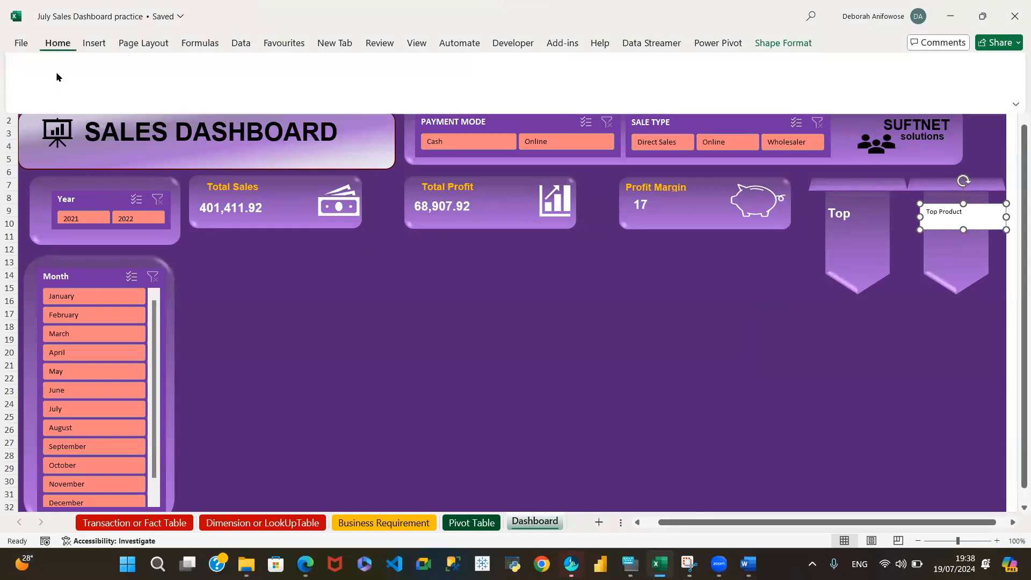
left_click(51, 97)
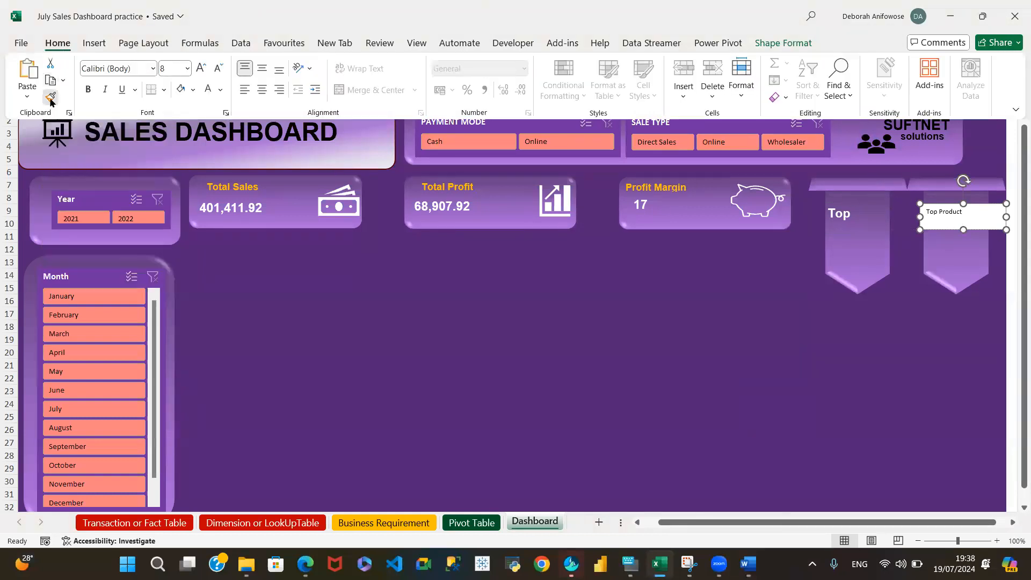
left_click(951, 215)
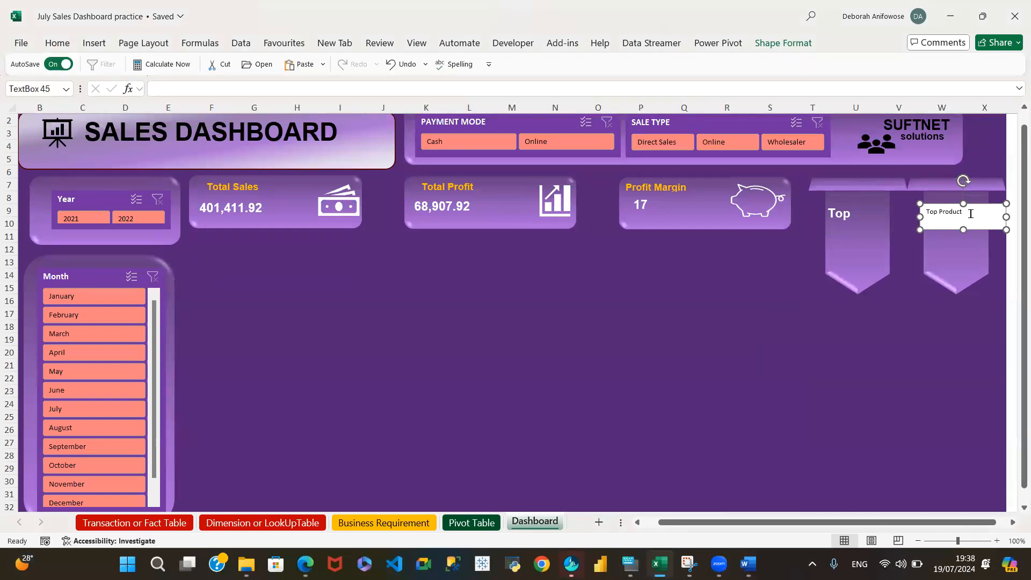
- Try to copy the Top Category label's formatting onto the Top Product text box with Format Painter
left_click(848, 217)
left_click(57, 43)
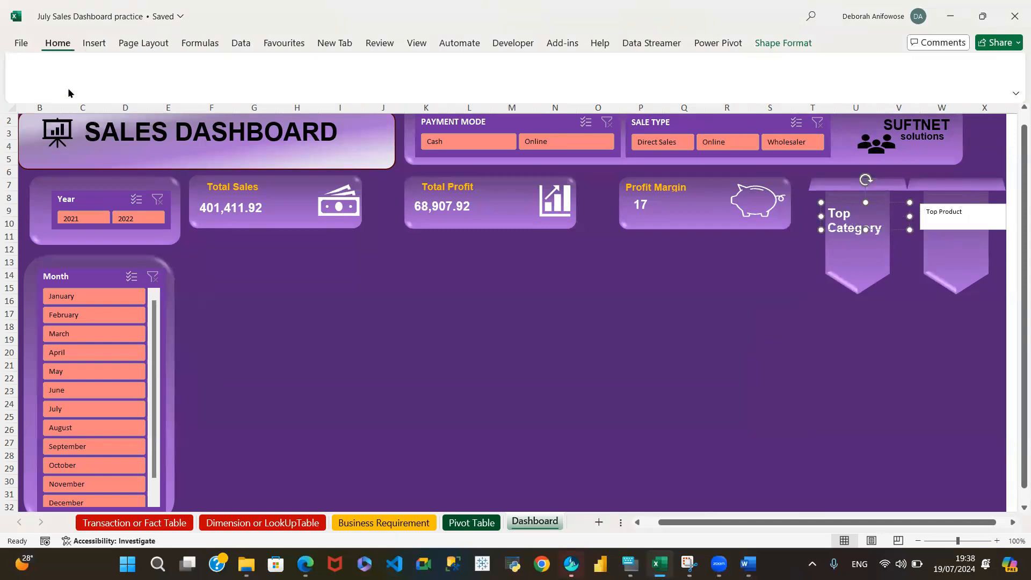
left_click(50, 97)
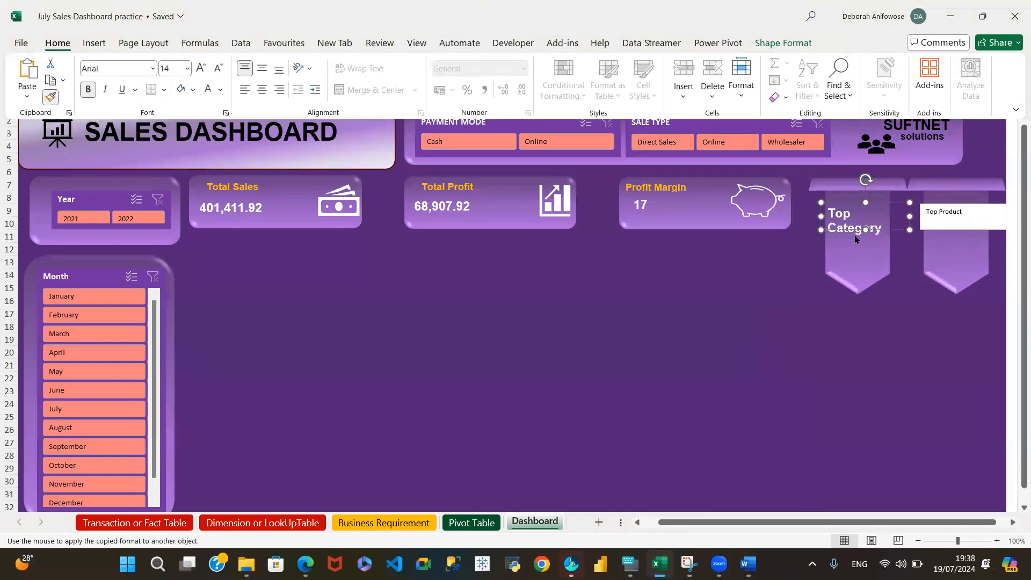
left_click(954, 217)
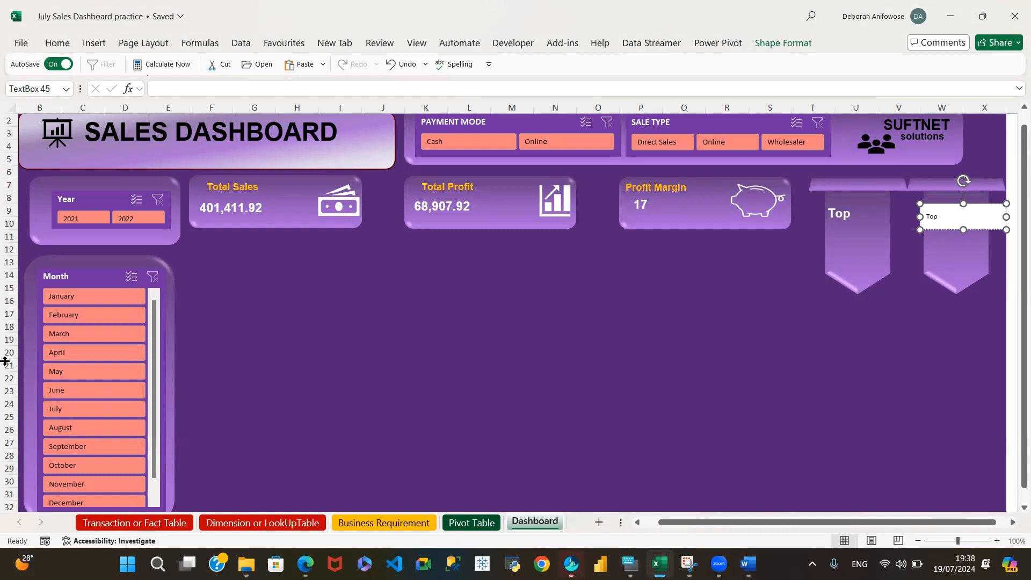
left_click(906, 89)
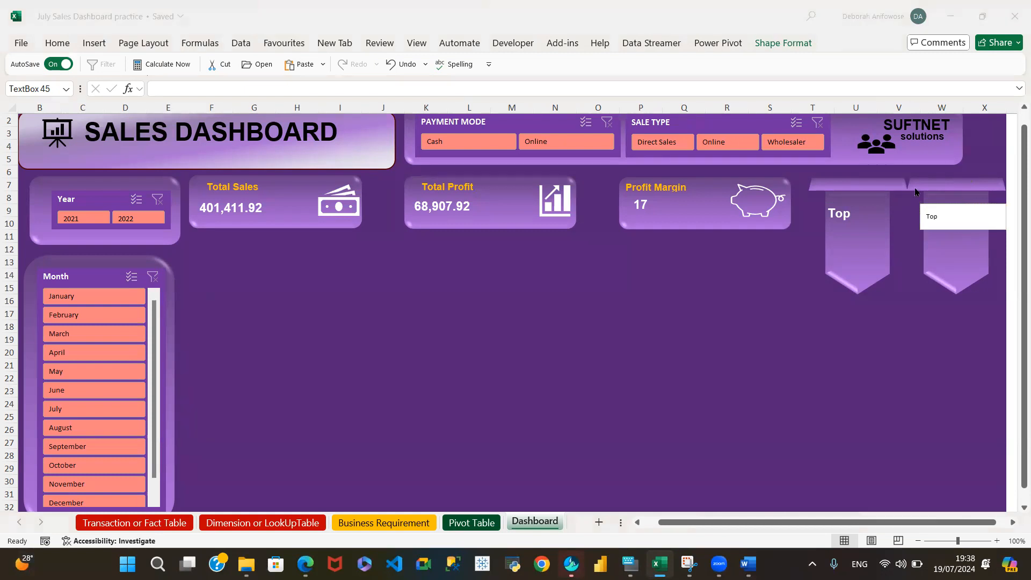